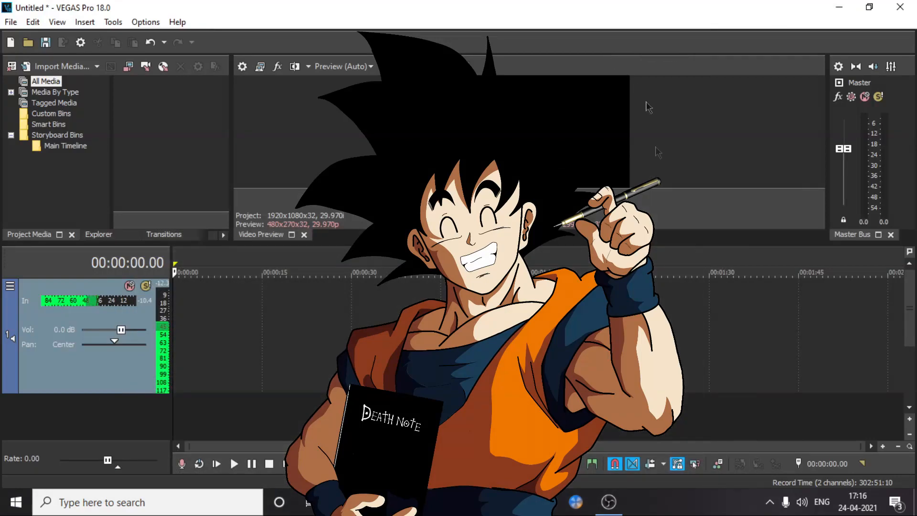
Switch to Chrome and open the YouTube home page
click(840, 7)
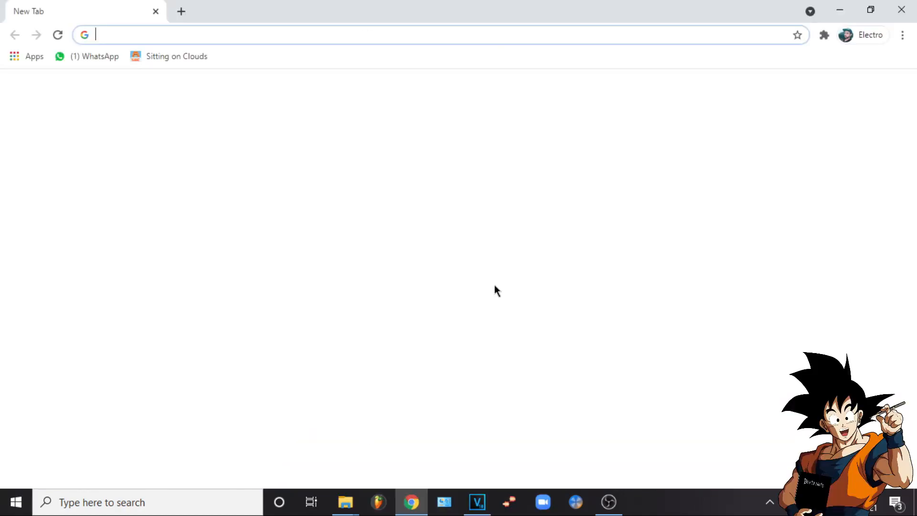
click(396, 345)
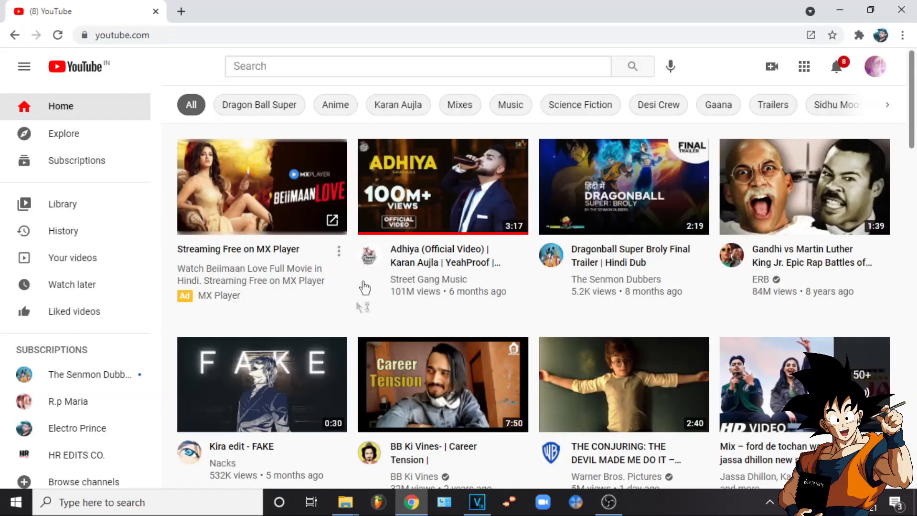
click(414, 189)
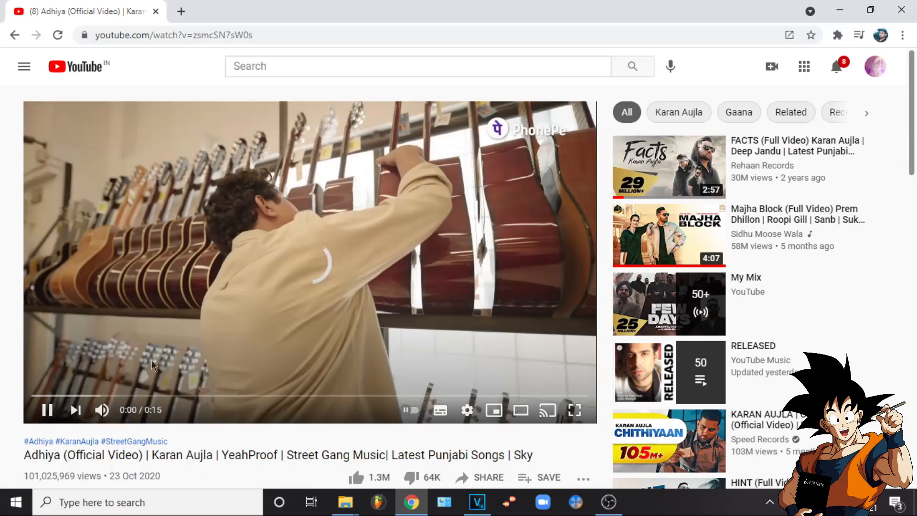
click(15, 35)
Search YouTube for "l's funeral english dub" and open the video "Death Note - L's Funeral (Eng Dub)"
click(234, 65)
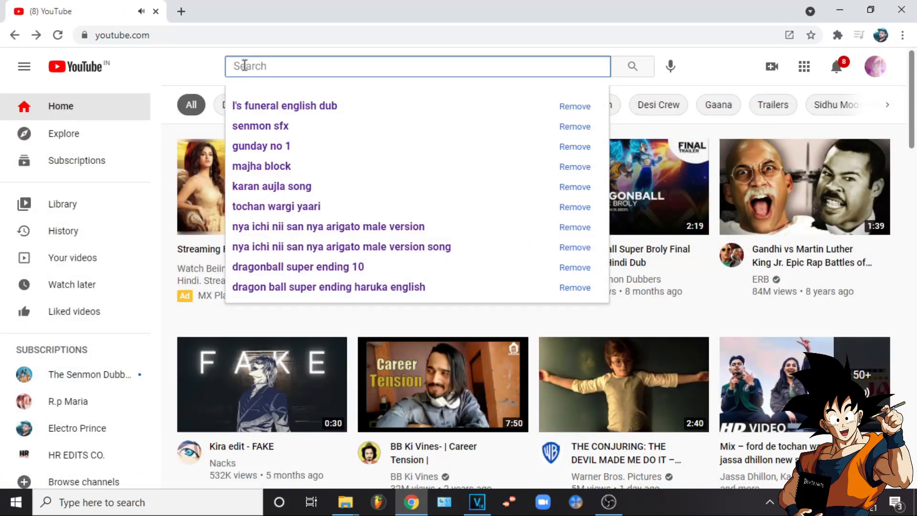
click(311, 101)
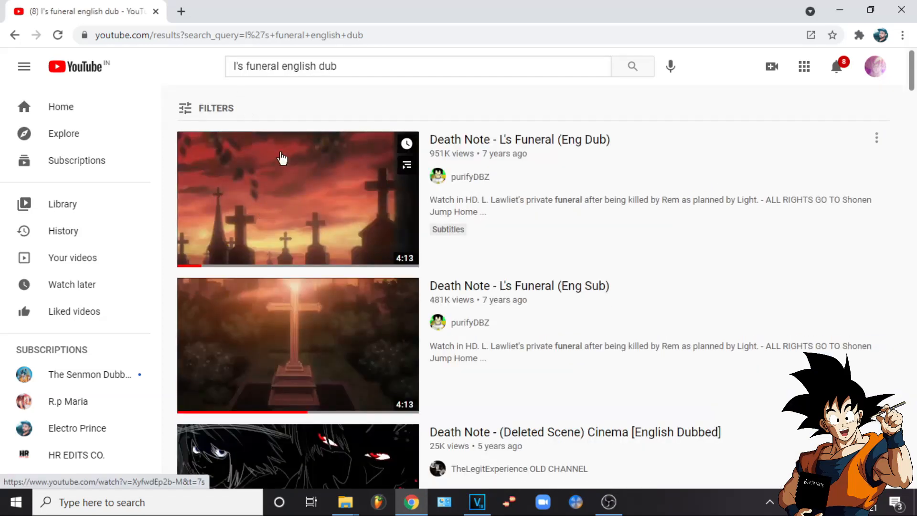
click(283, 158)
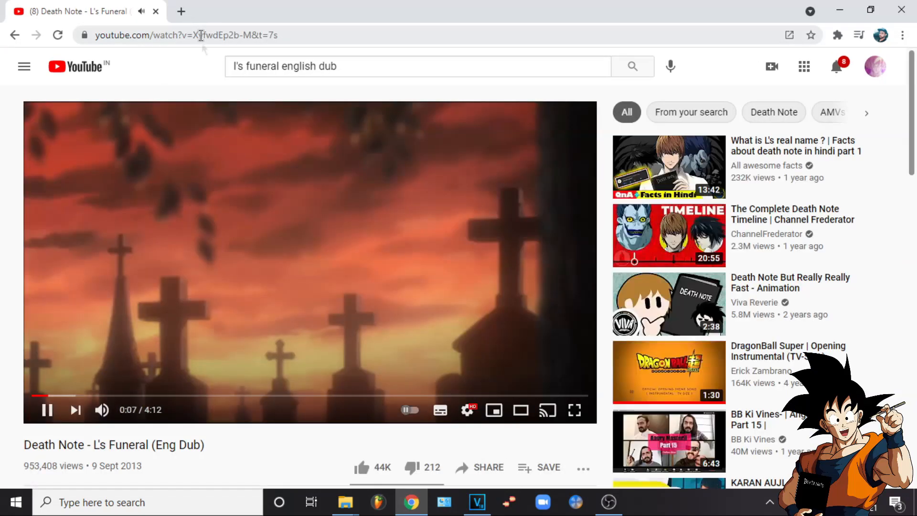
Pause the video, copy its URL and start a Google search in a new tab
click(258, 253)
right_click(193, 33)
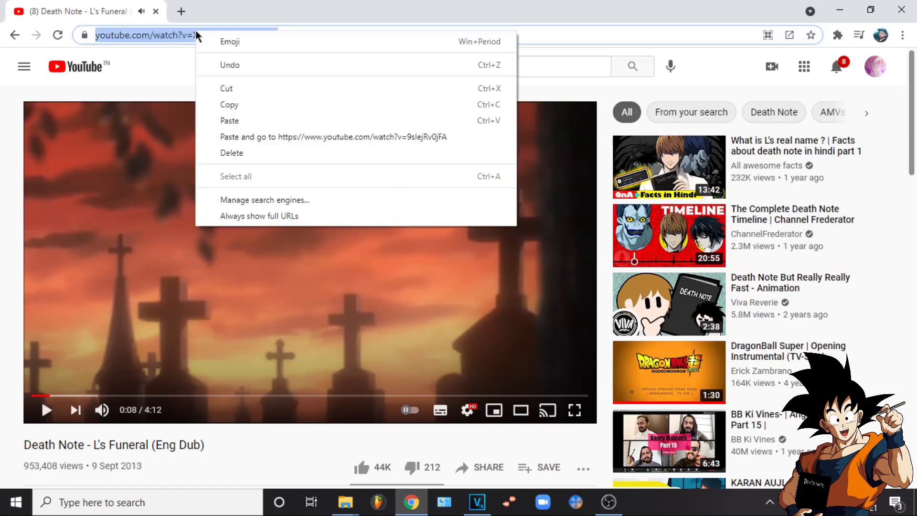
click(255, 103)
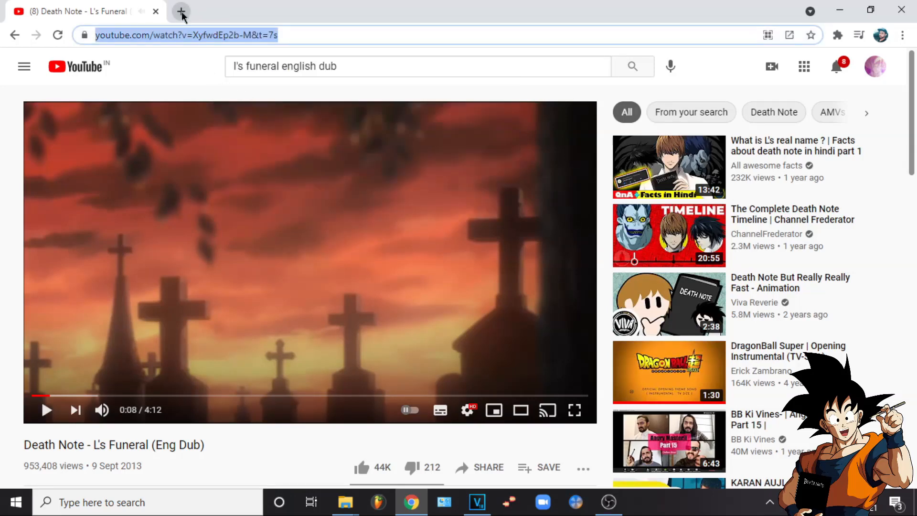
click(181, 12)
click(366, 269)
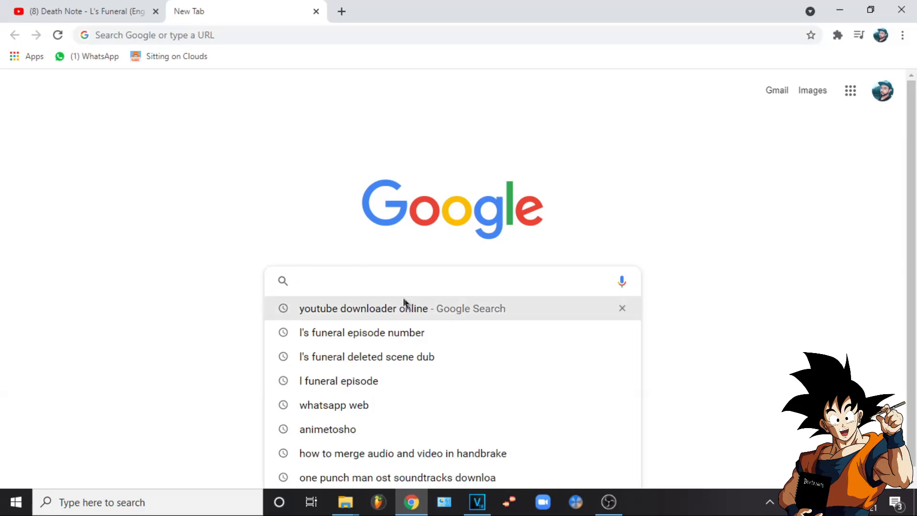
click(431, 323)
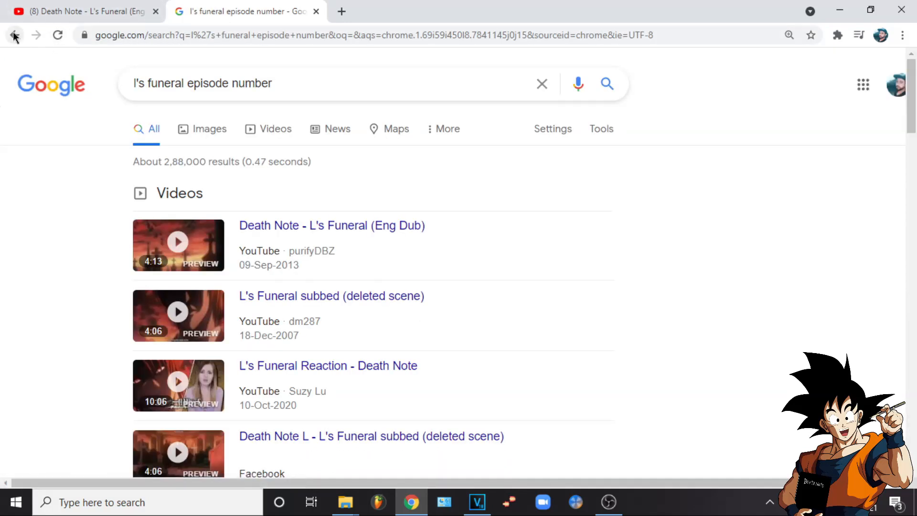
click(15, 36)
click(375, 280)
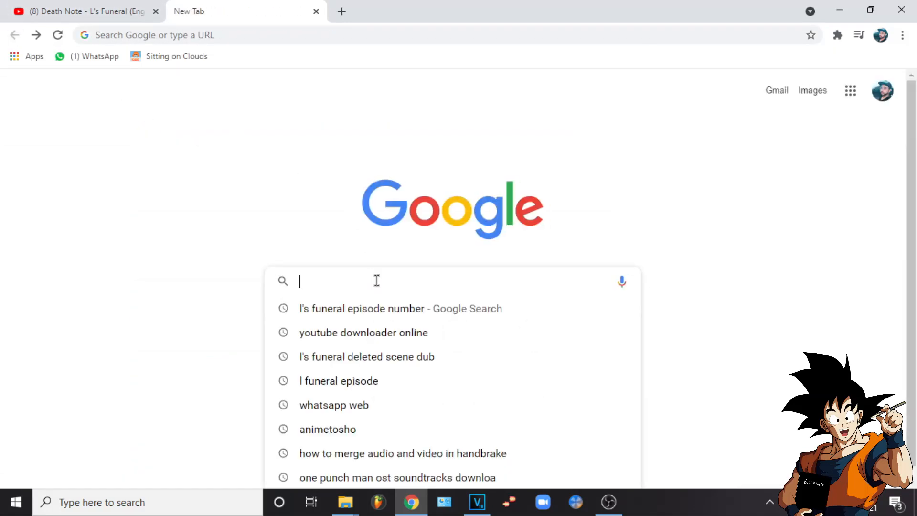
click(390, 308)
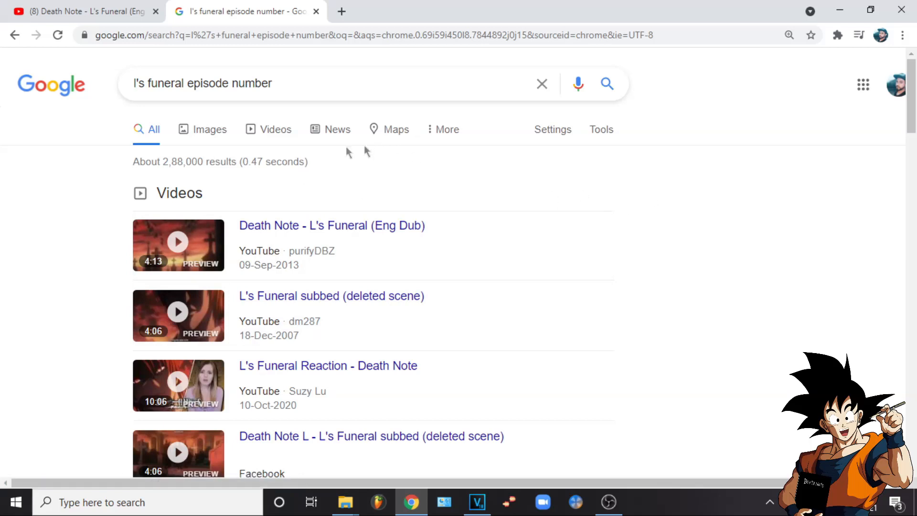
Search Google for "youtube downloader online" and open the YT1s.com result
click(300, 86)
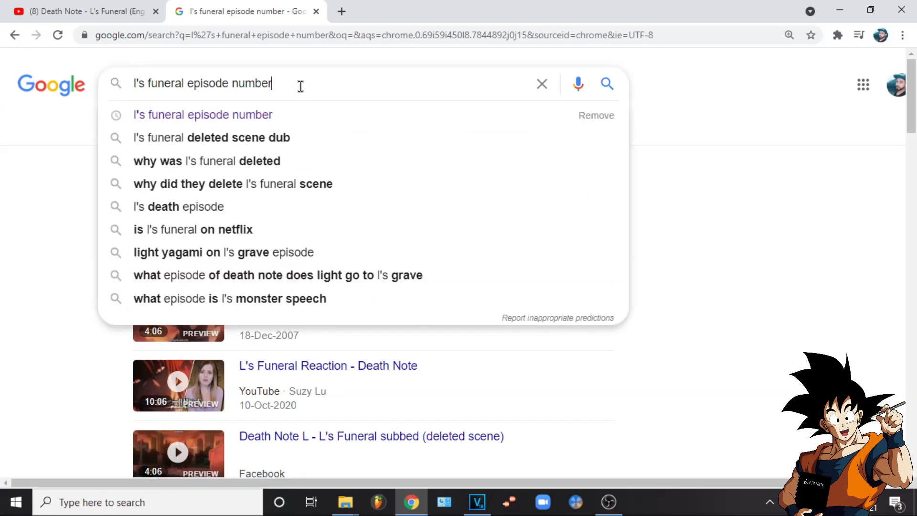
key(ctrl+a)
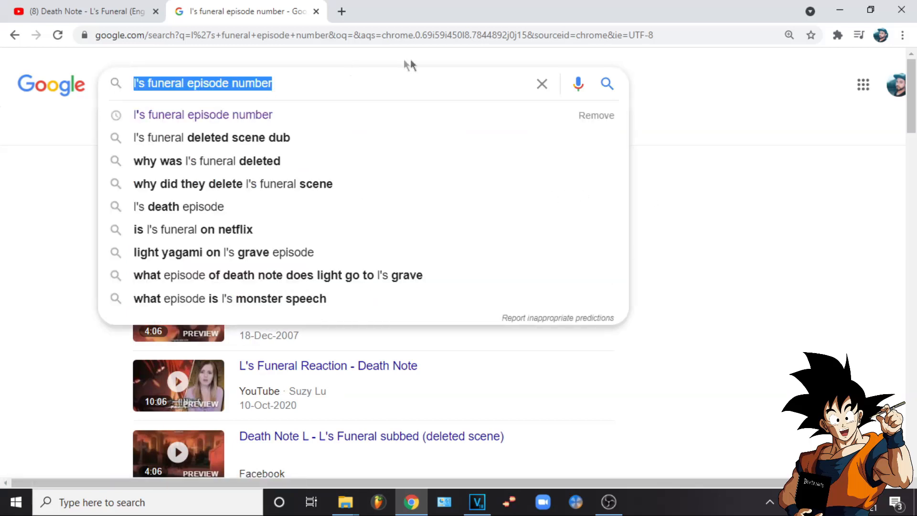
click(539, 86)
click(217, 115)
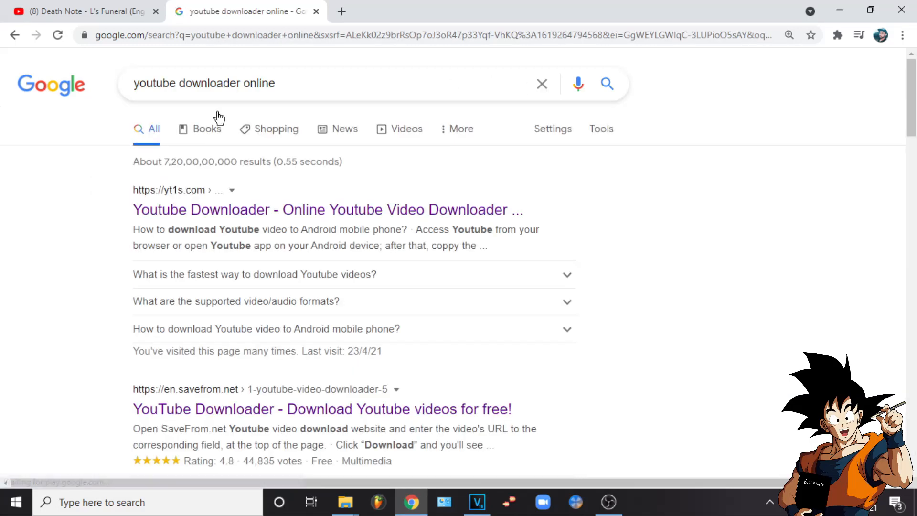
click(306, 210)
Convert the copied video link and download it at 720p, dismissing the ad tab and notification request
right_click(324, 263)
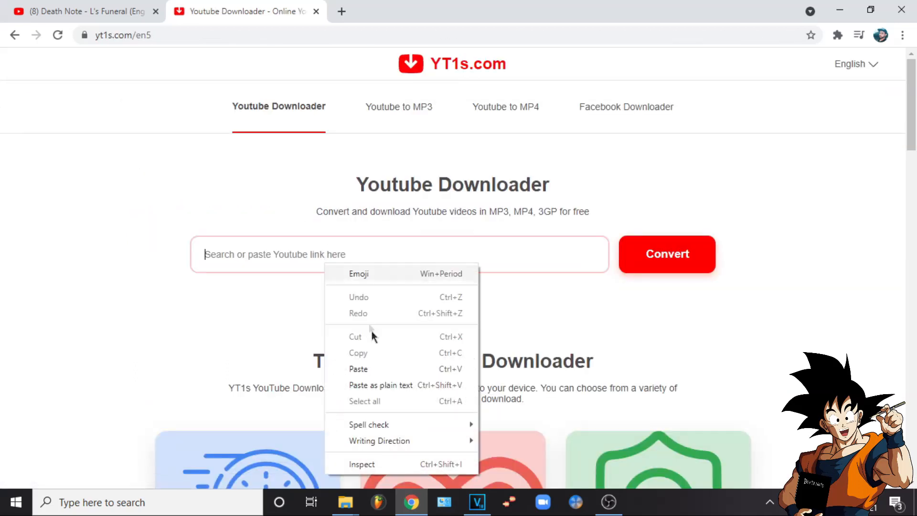
click(373, 366)
click(659, 271)
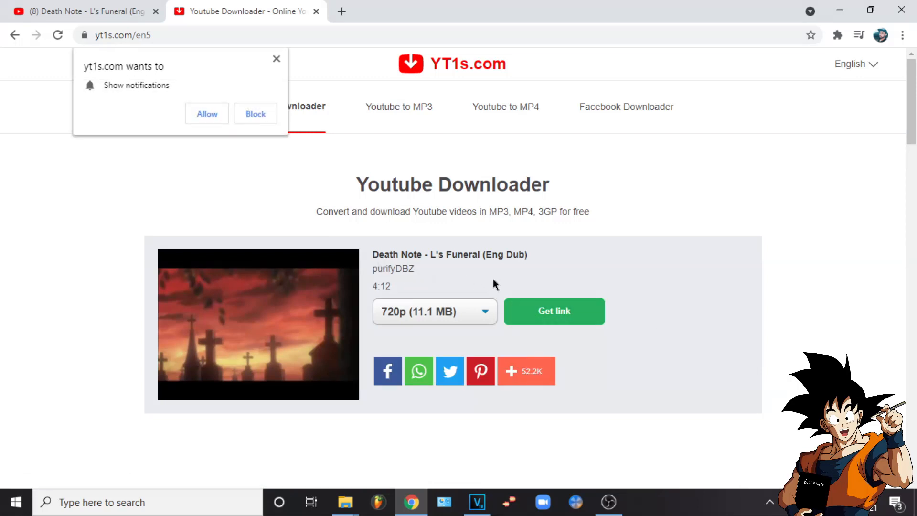
click(582, 318)
click(410, 311)
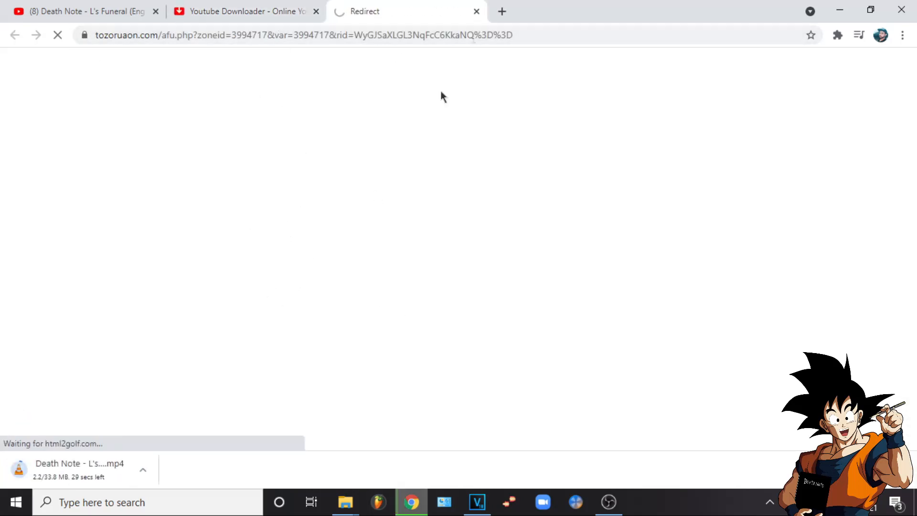
click(477, 12)
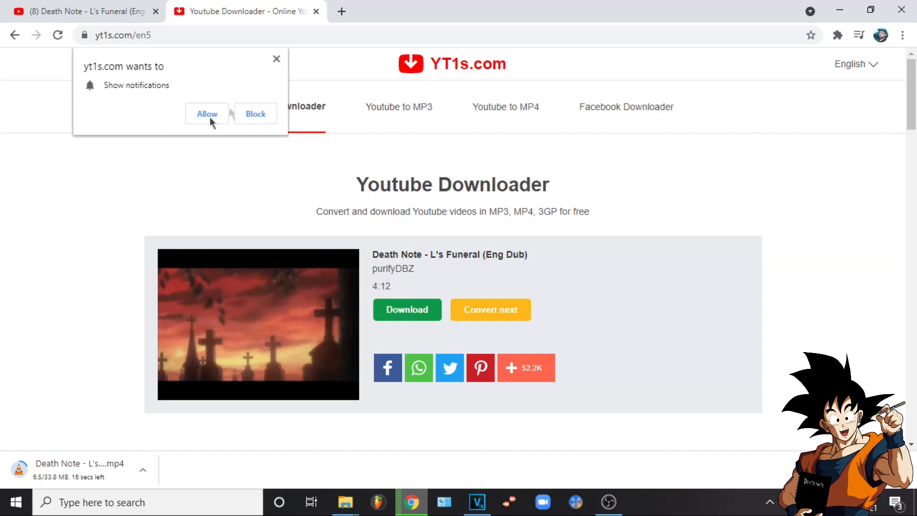
click(276, 59)
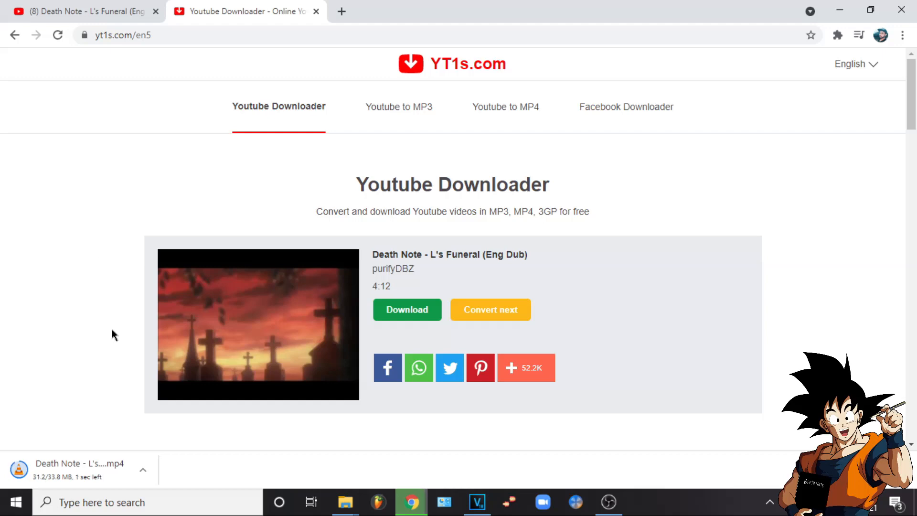
Move the downloaded "Death Note - L's Funeral (Eng Dub)" file from Downloads into the EP 1 folder
click(144, 471)
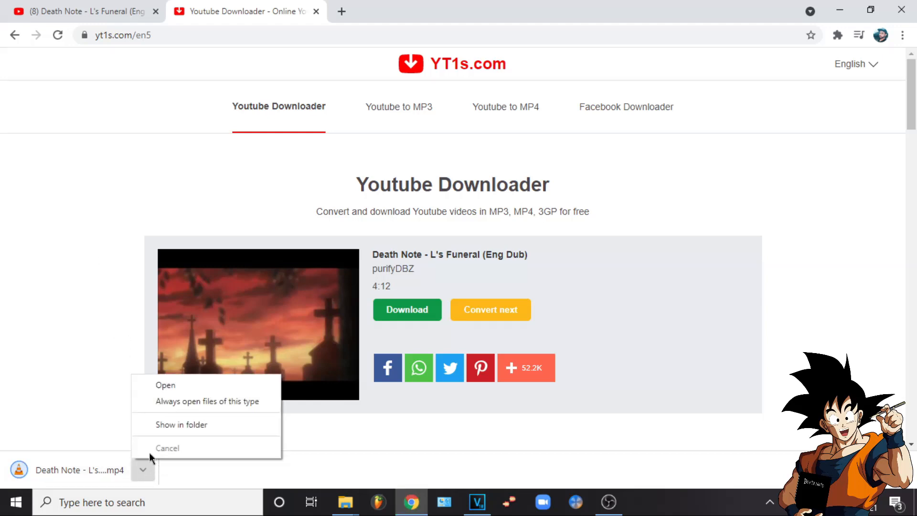
click(162, 426)
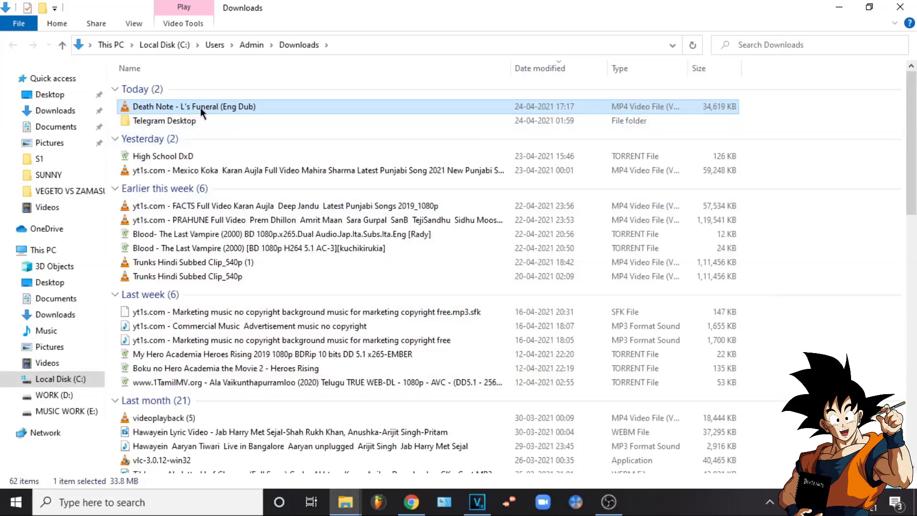
right_click(199, 108)
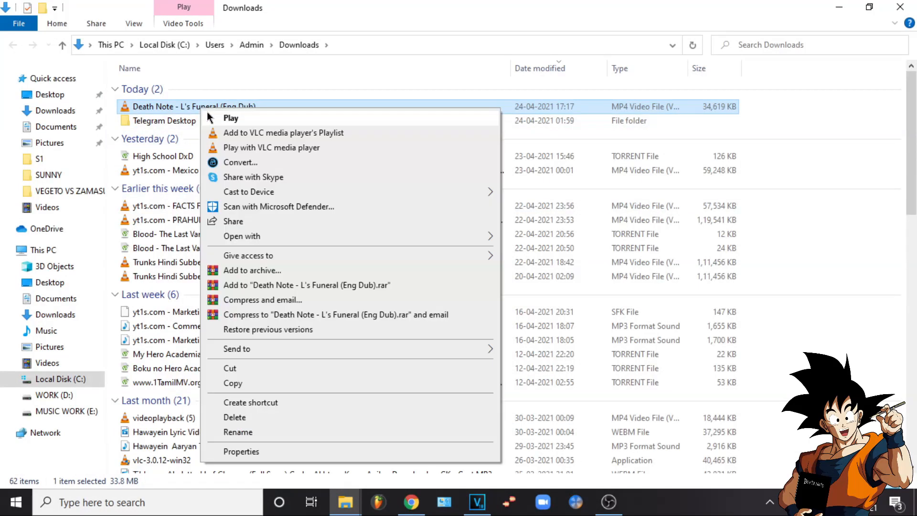
click(259, 366)
mouse_move(346, 502)
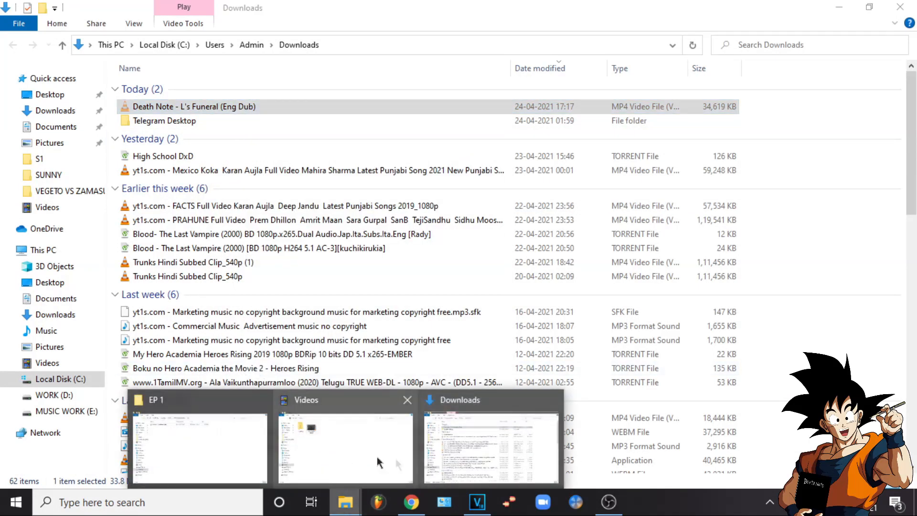
click(231, 433)
right_click(225, 247)
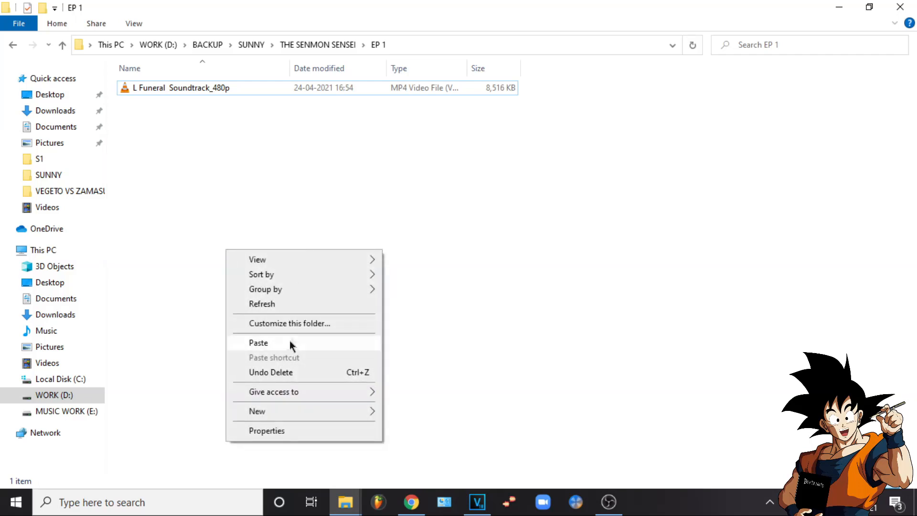
click(289, 342)
click(366, 267)
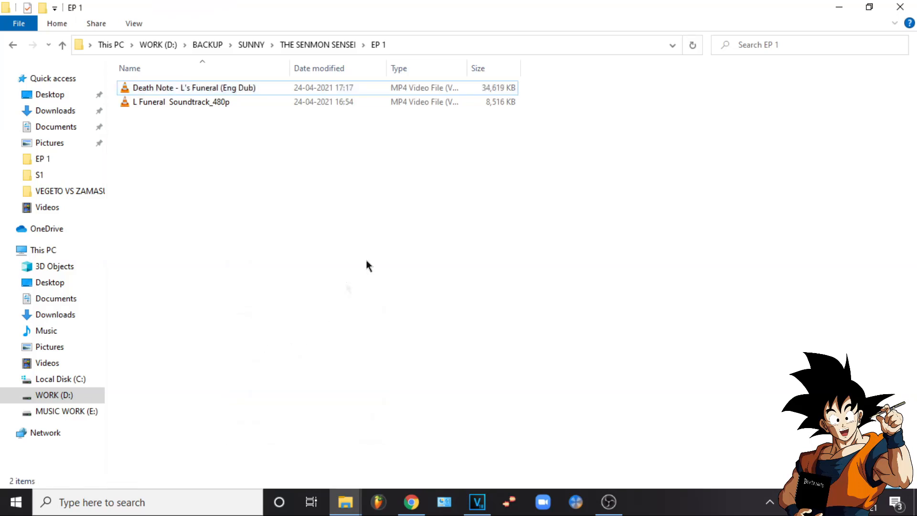
Switch to VEGAS Pro and discard the old untitled project to start with an empty timeline
click(831, 6)
click(835, 6)
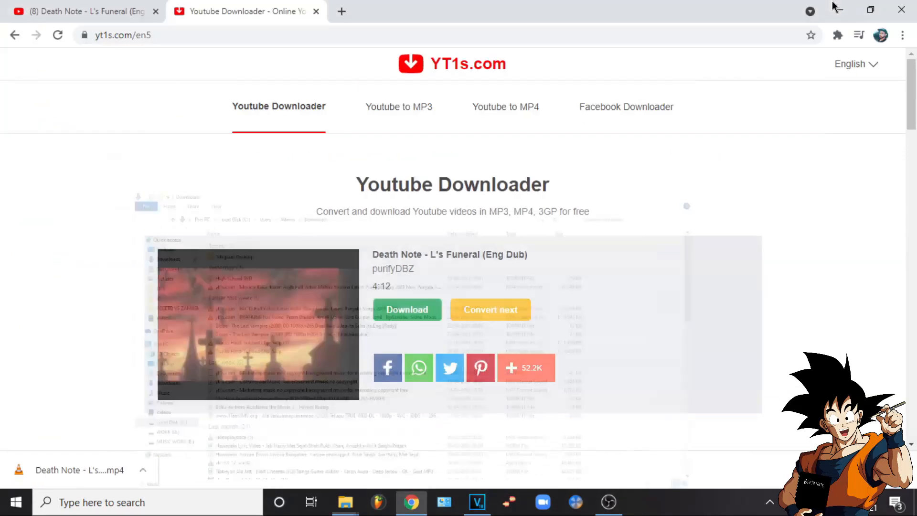
click(831, 6)
click(477, 501)
click(899, 6)
click(485, 214)
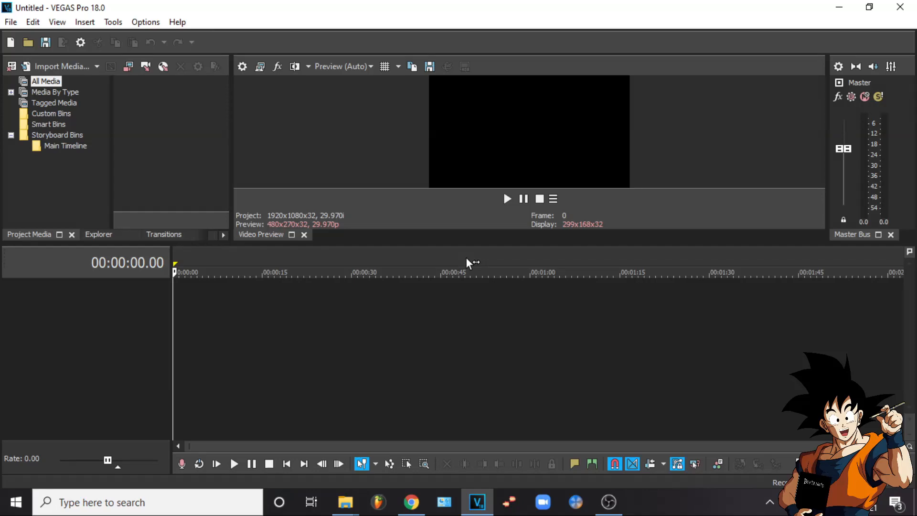
Import the "Death Note - L's Funeral (Eng Dub)" video from the EP 1 folder onto the VEGAS Pro timeline
click(838, 7)
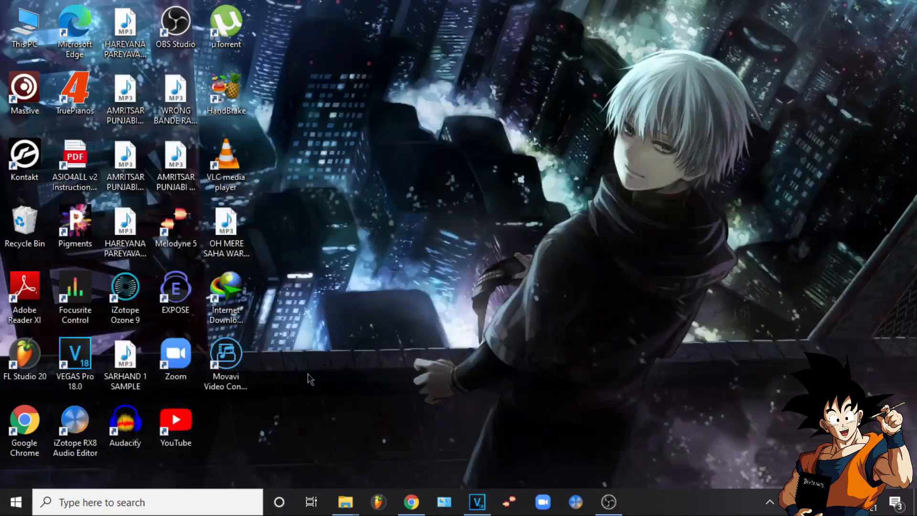
mouse_move(344, 499)
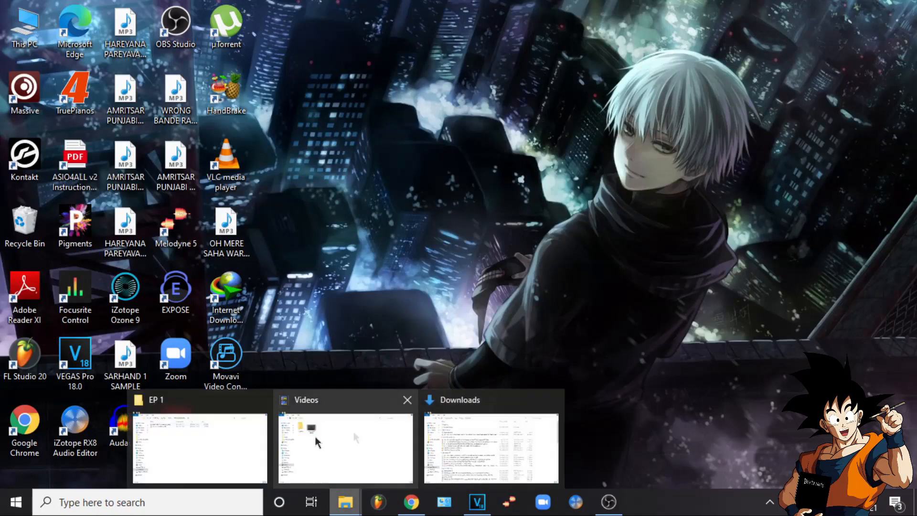
click(219, 444)
drag(269, 91, 142, 337)
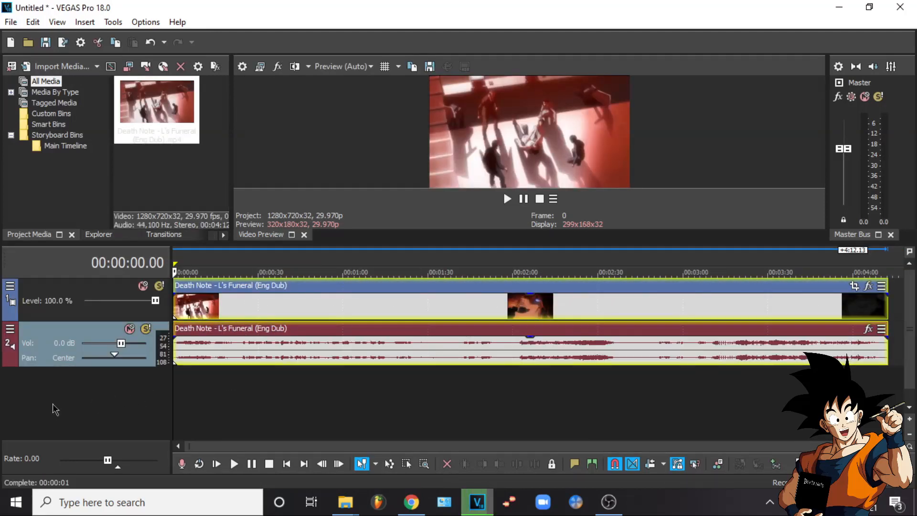
Insert a new audio track below the video's tracks and arm it for recording
right_click(67, 398)
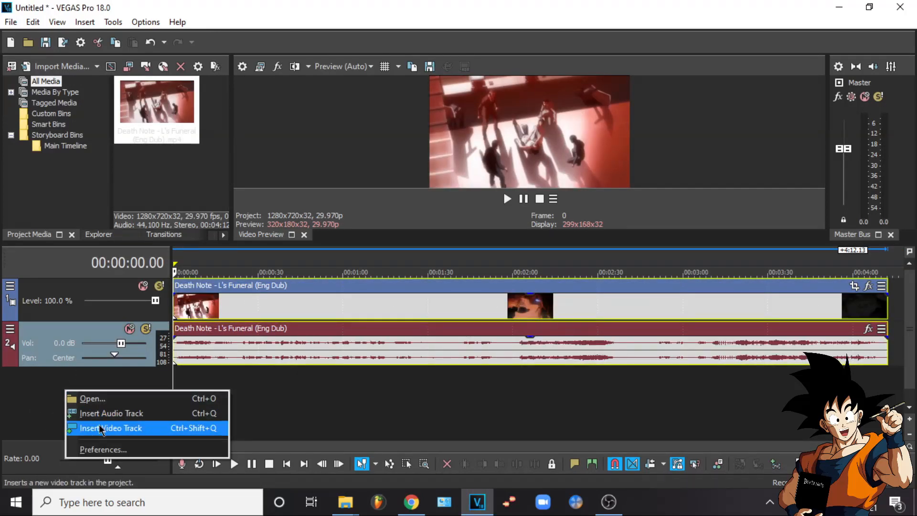
click(79, 411)
right_click(50, 377)
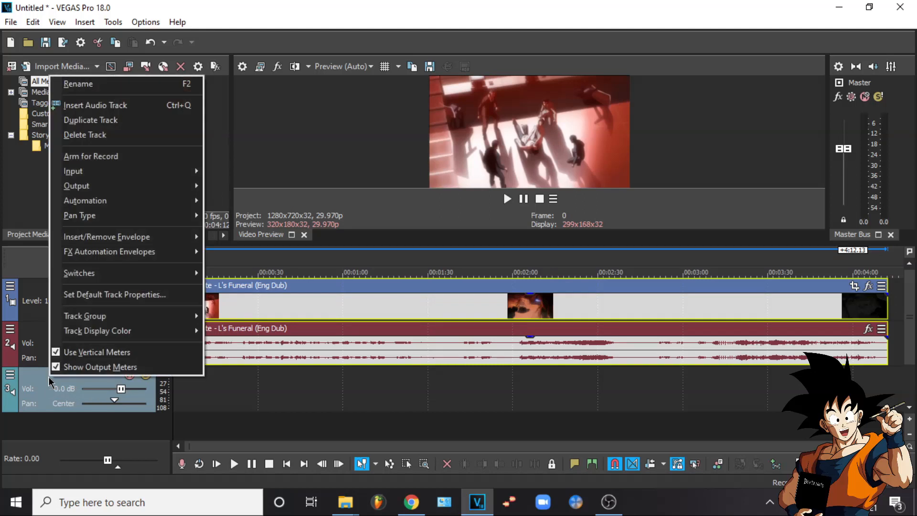
click(115, 163)
Browse for the project's recorded files folder and select the EP 1 folder inside THE SENMON SENSEI
click(538, 166)
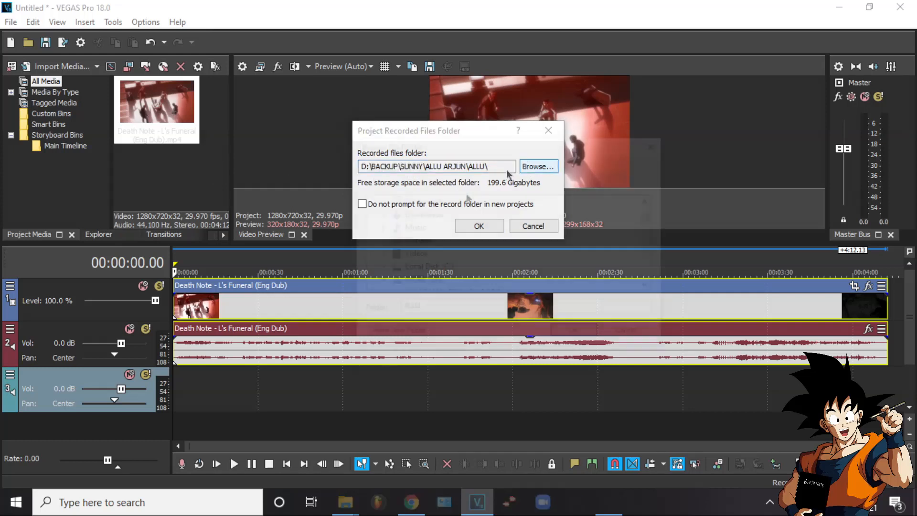
double_click(420, 280)
scroll(441, 259, down, 2)
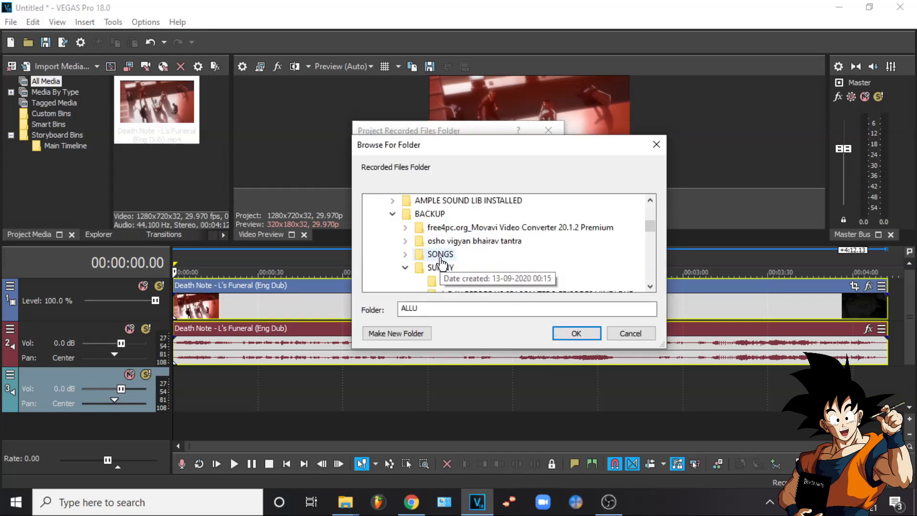
scroll(450, 279, down, 4)
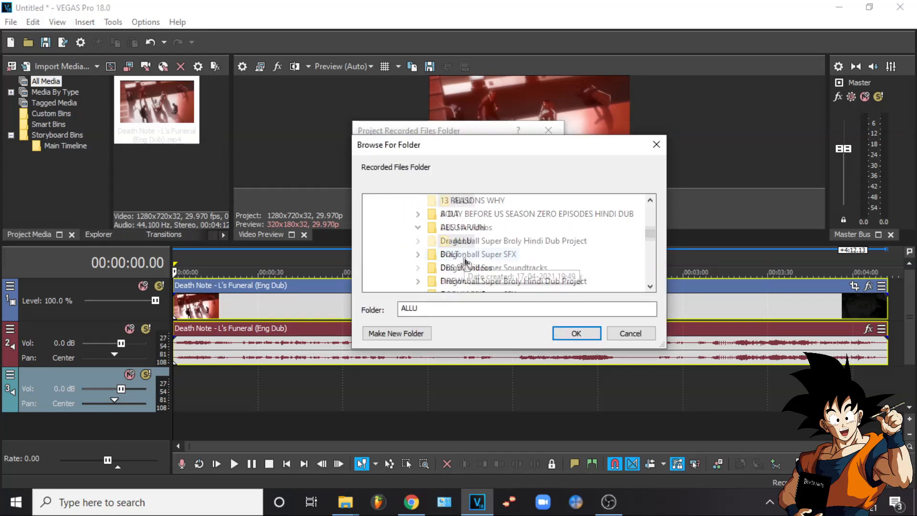
scroll(468, 266, down, 2)
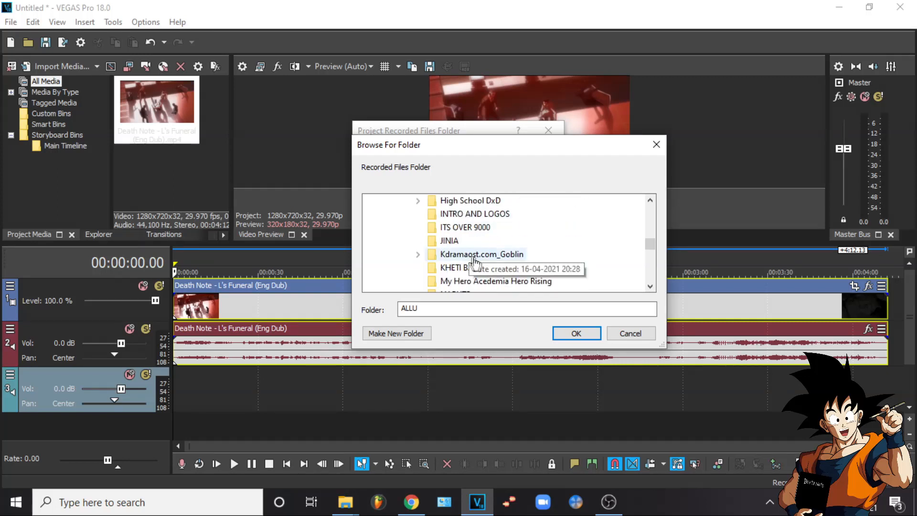
scroll(468, 267, down, 5)
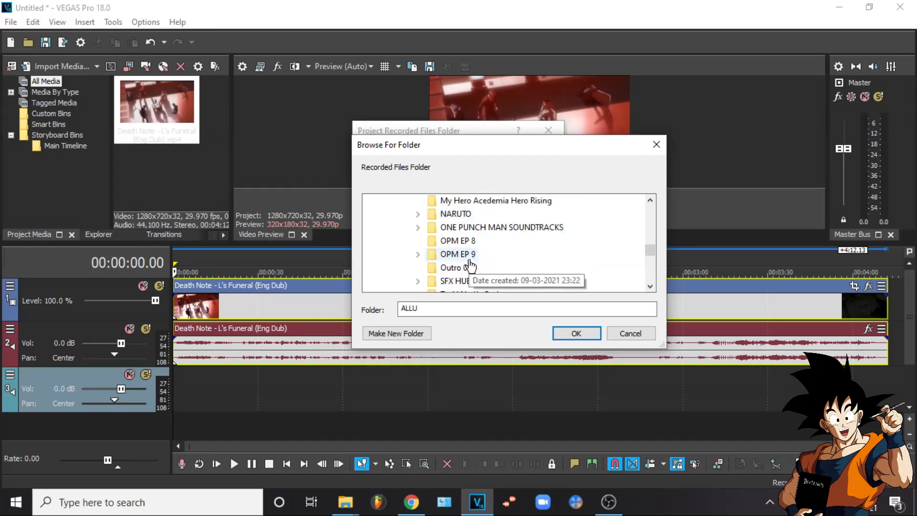
click(497, 241)
double_click(509, 278)
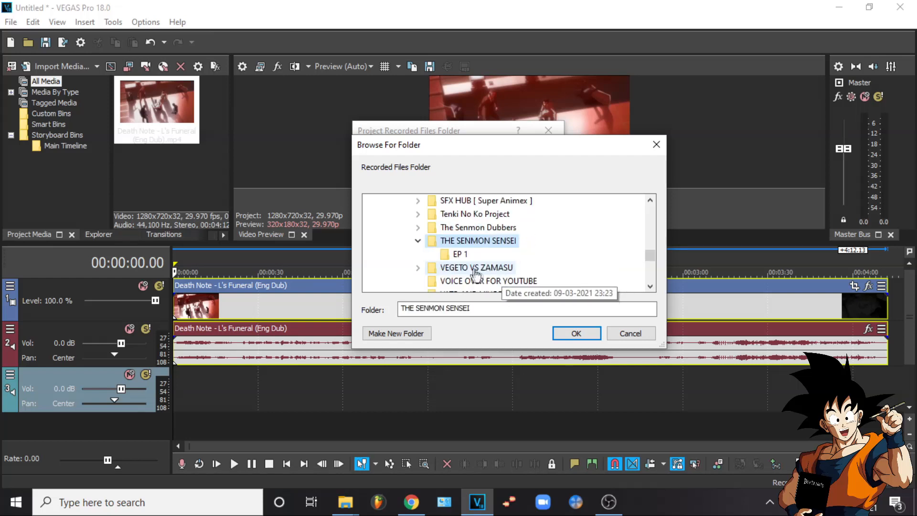
click(458, 253)
Create a VOCALS folder inside EP 1 as the recorded files folder, and make audio track 3 taller
click(407, 338)
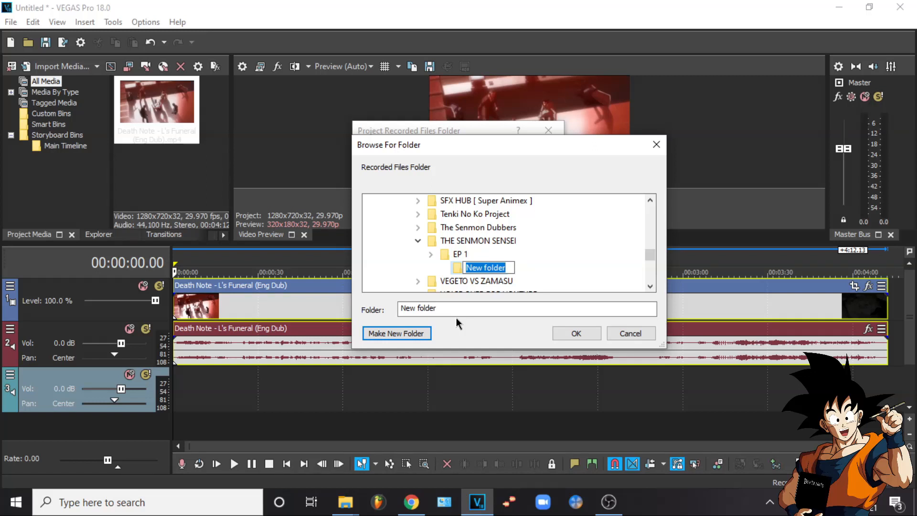
text(VOCALS)
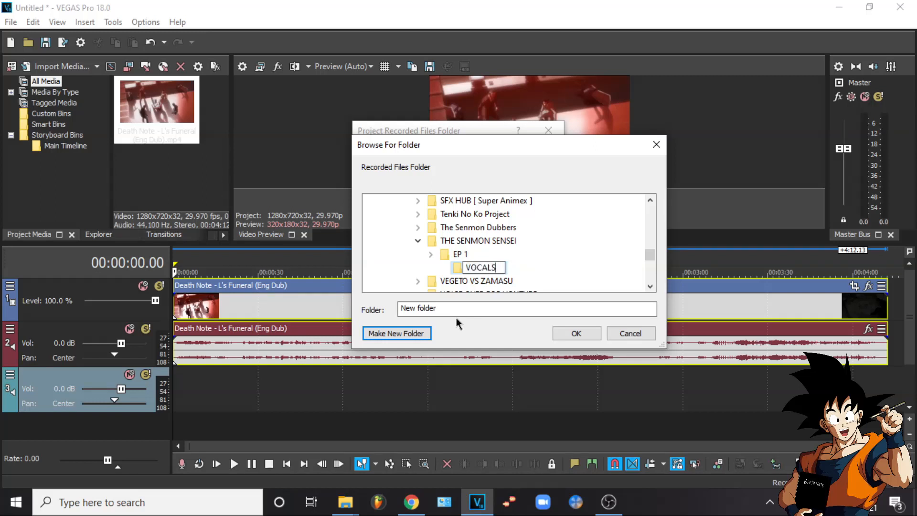
click(582, 338)
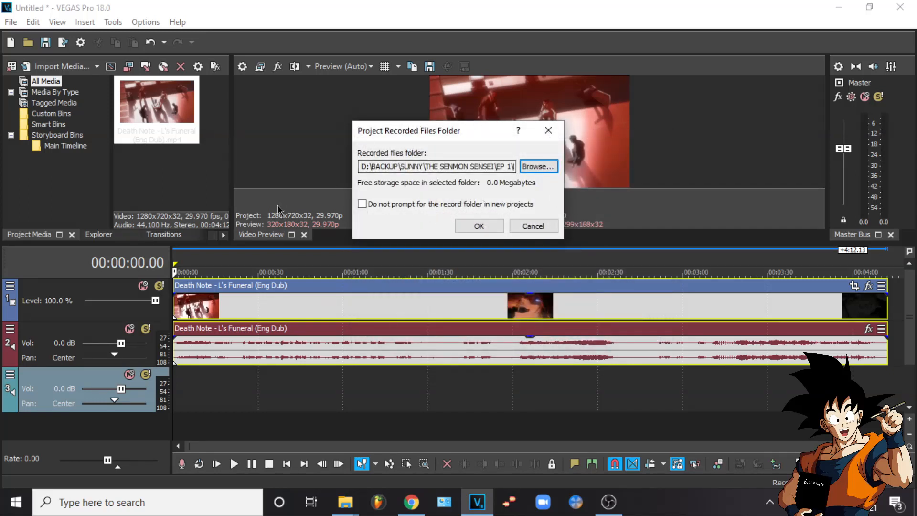
click(479, 226)
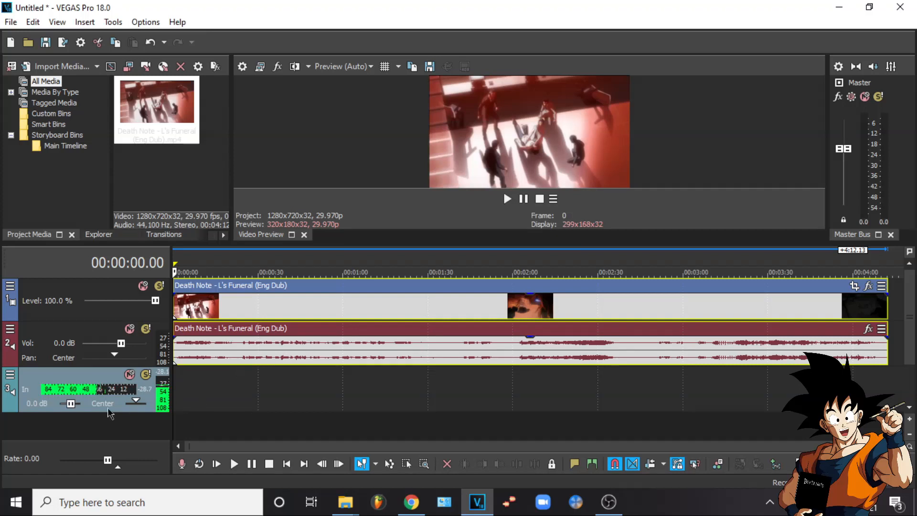
drag(104, 415, 104, 436)
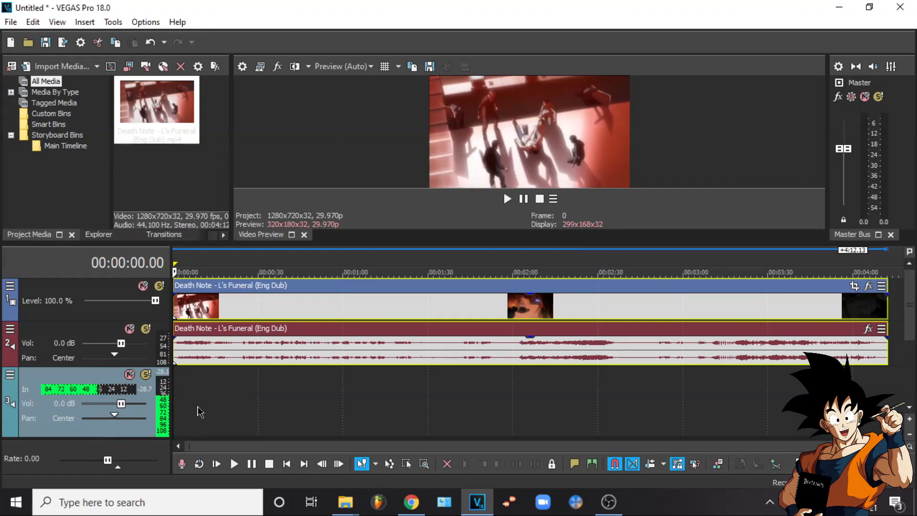
Skim and play the Death Note clip between about 0:28 and 1:42 to find where the dub should start
click(180, 397)
click(253, 402)
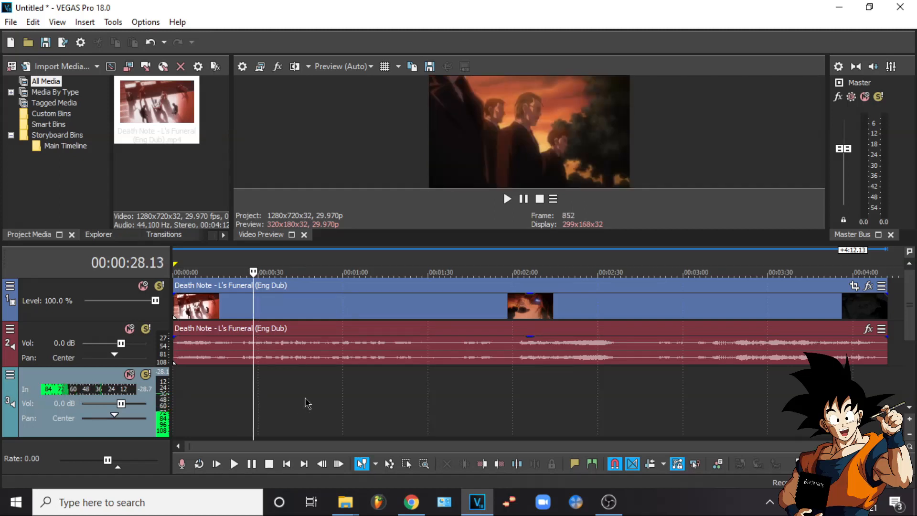
click(305, 402)
click(348, 401)
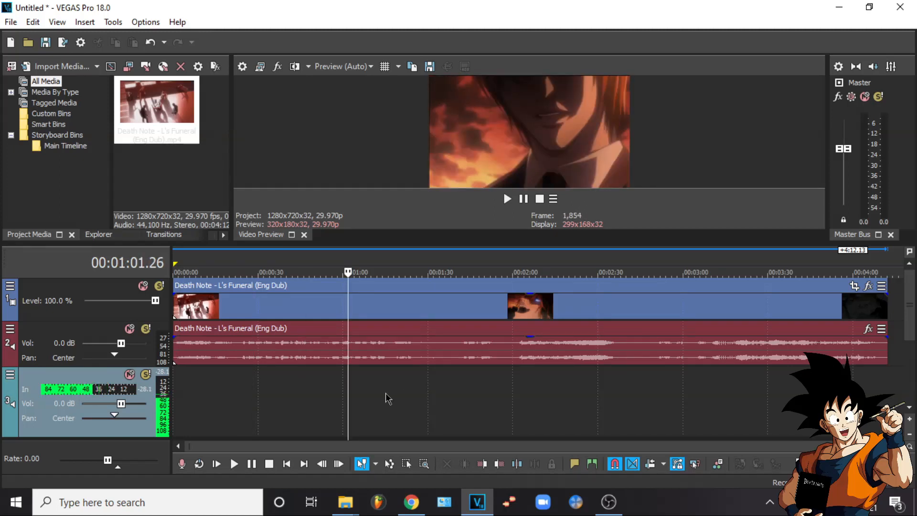
click(385, 398)
key(space)
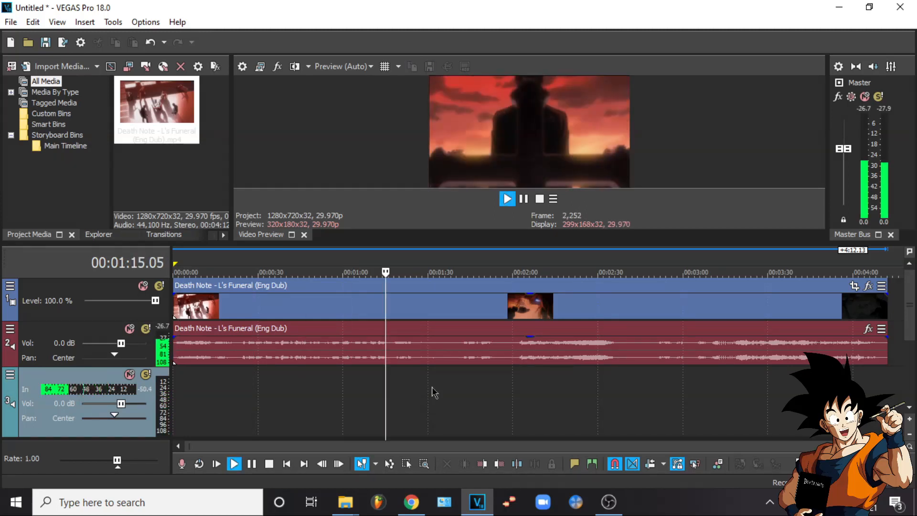
click(424, 267)
click(451, 256)
click(462, 257)
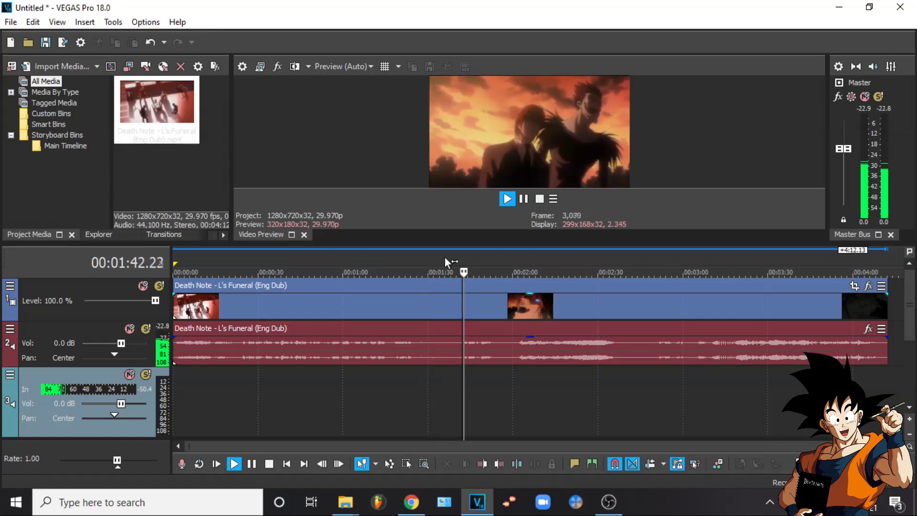
click(445, 257)
scroll(445, 257, up, 2)
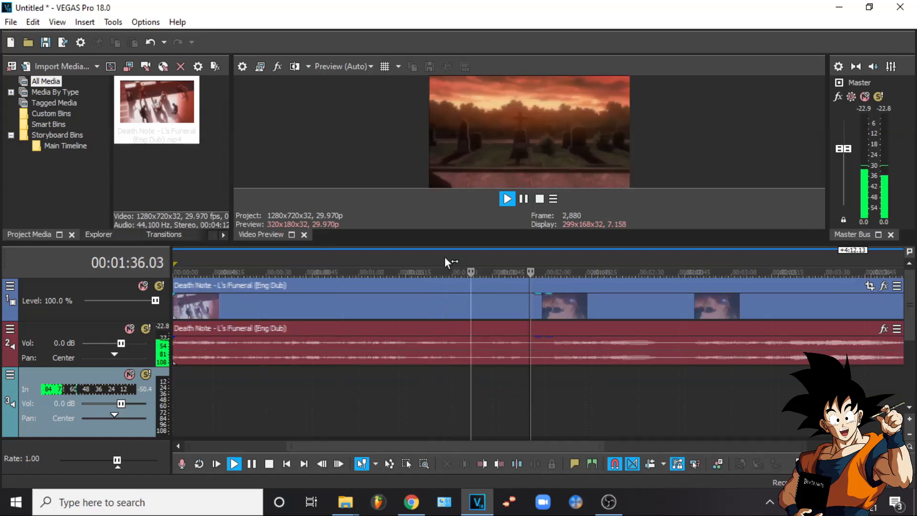
Split the video and its audio at 00:01:36.27 and delete the part before the split
key(space)
click(531, 397)
click(539, 396)
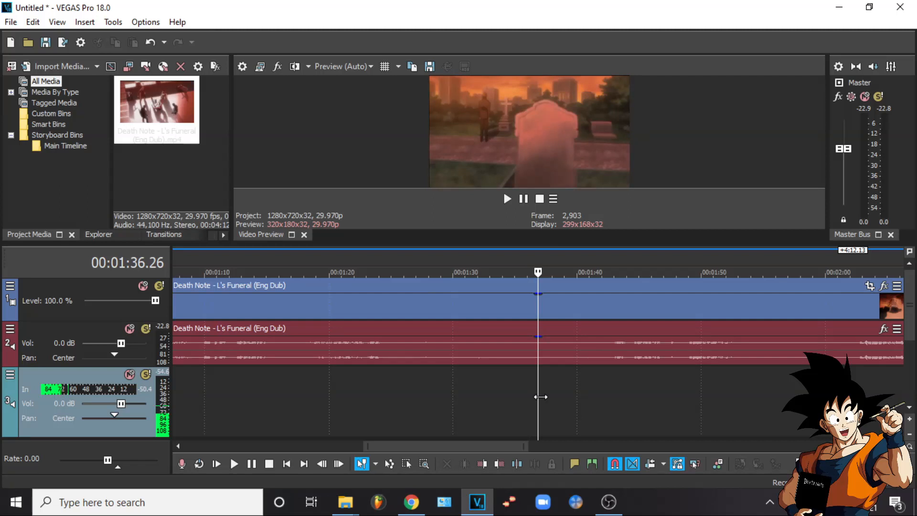
click(537, 348)
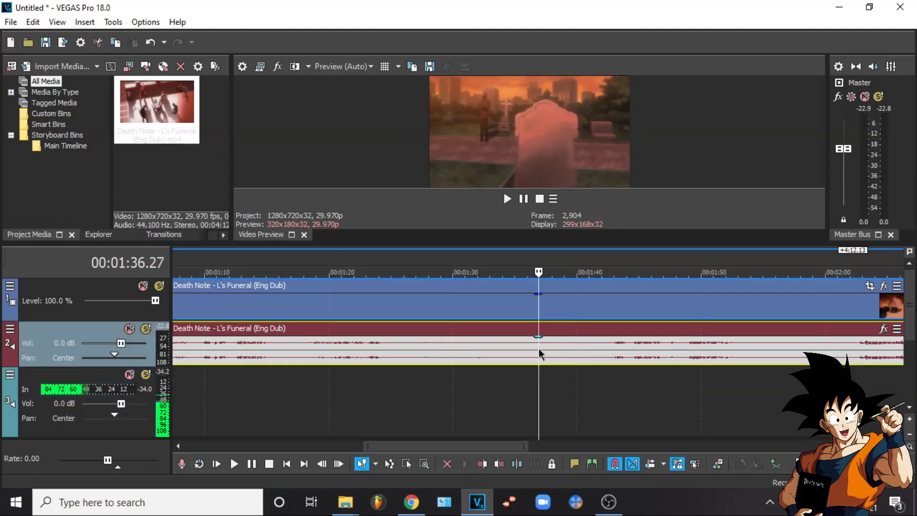
key(s)
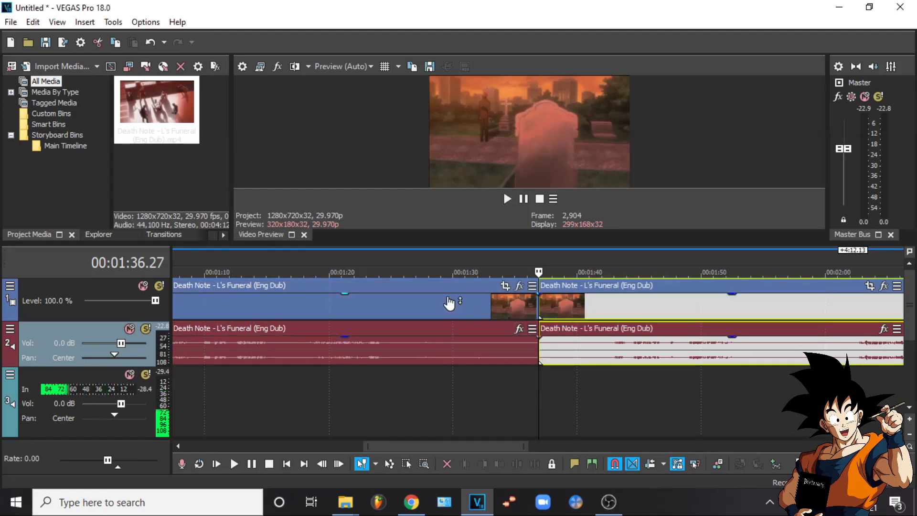
click(449, 301)
key(Delete)
Move the remaining Death Note clip to the start of the timeline and return the cursor to 00:00:00.00
scroll(452, 302, down, 5)
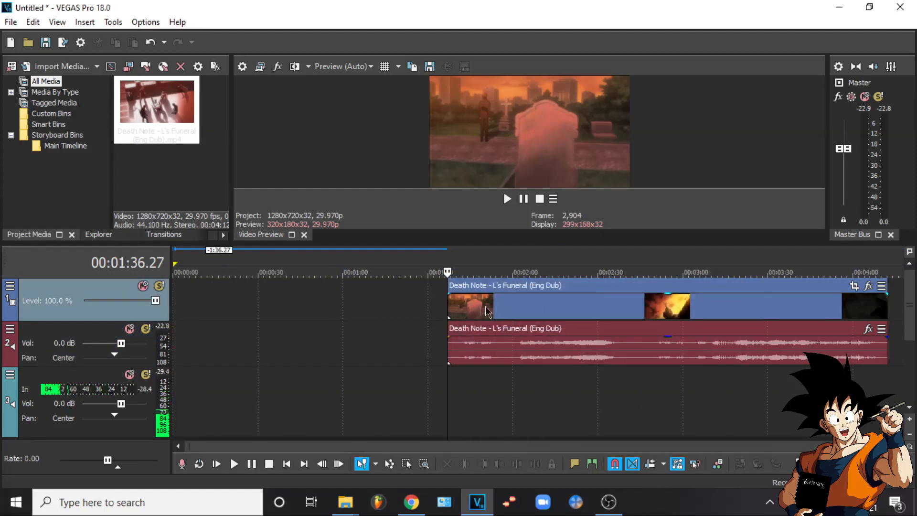
drag(521, 311, 145, 308)
click(174, 381)
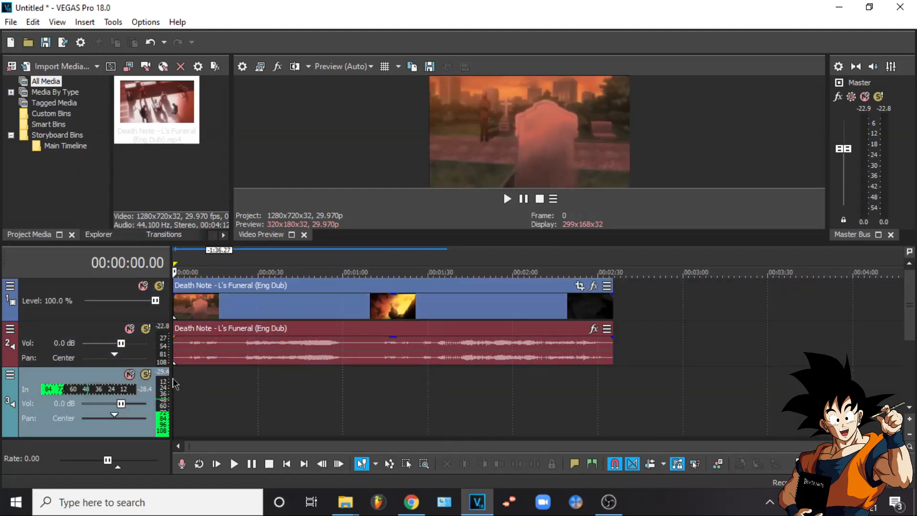
Enlarge the timeline area and make audio track 3 much taller to show its recording meter in detail
scroll(175, 383, up, 4)
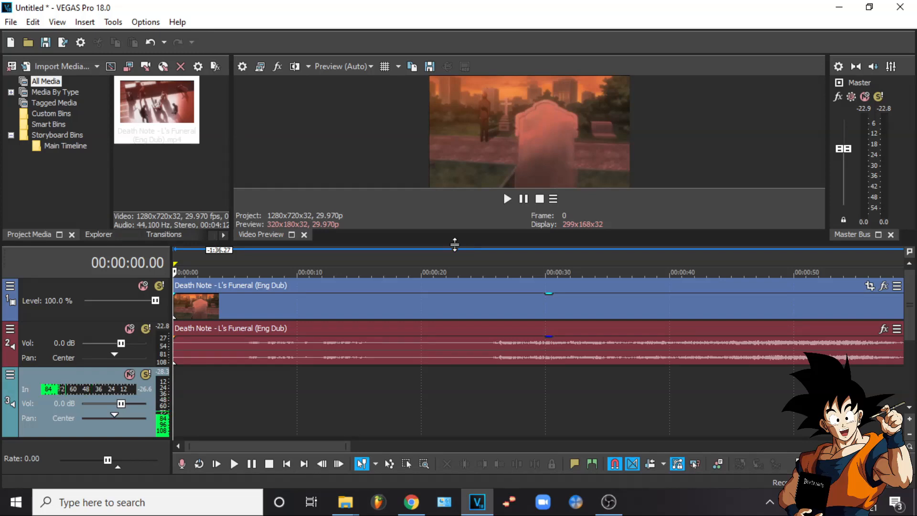
drag(455, 244, 475, 124)
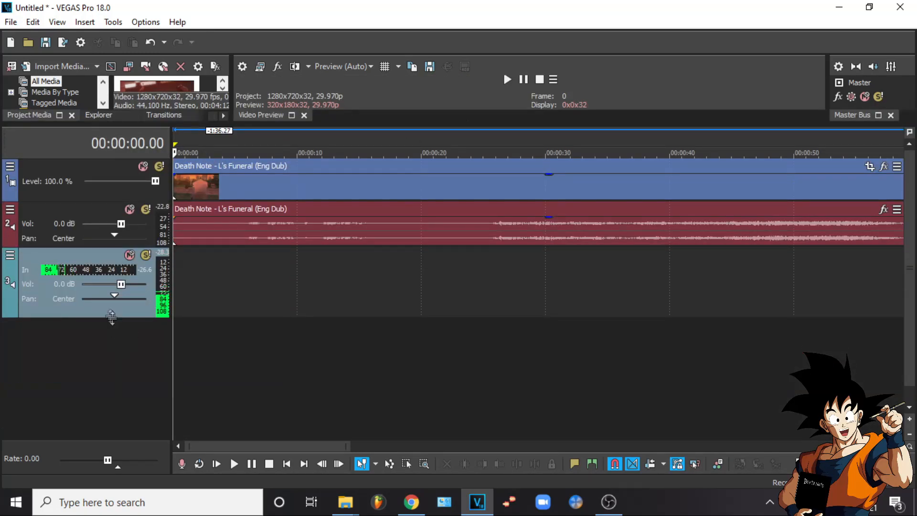
drag(111, 317, 137, 419)
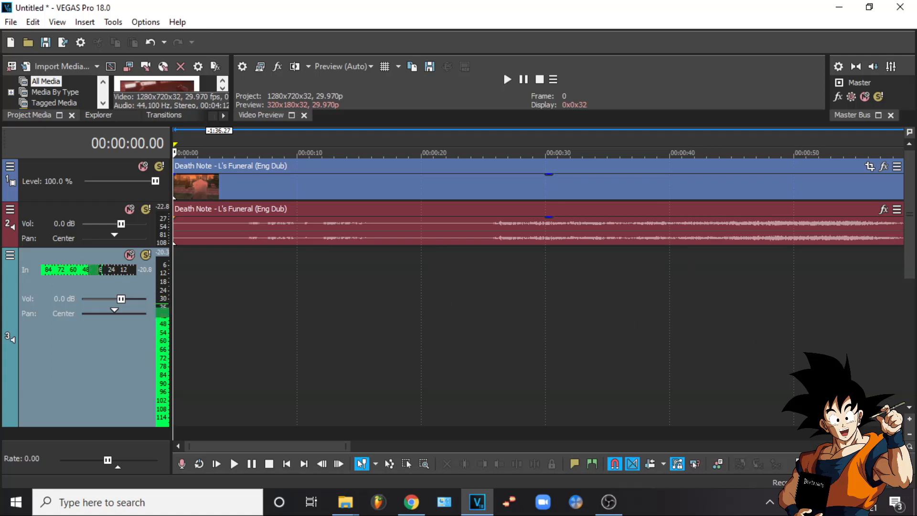
Open the Windows sound settings and bring up the device properties of the Samson Meteor Mic input
right_click(825, 502)
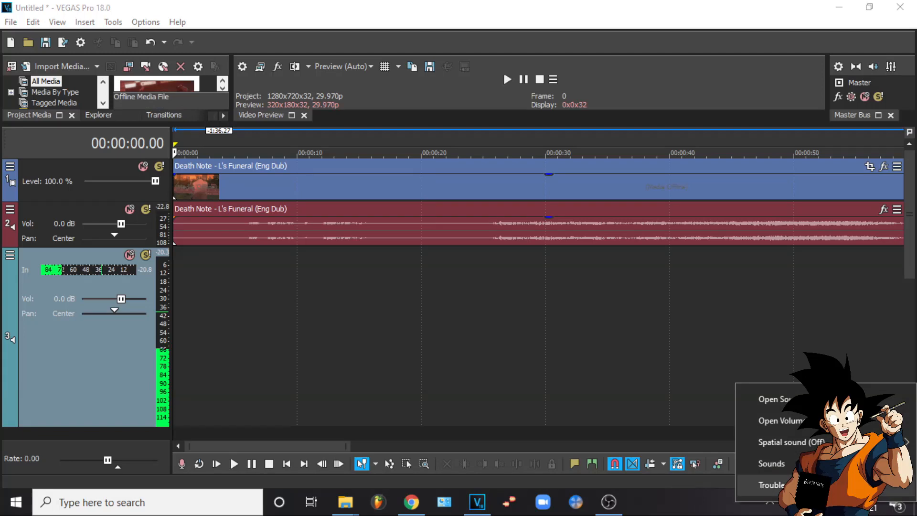
click(802, 400)
scroll(373, 239, down, 5)
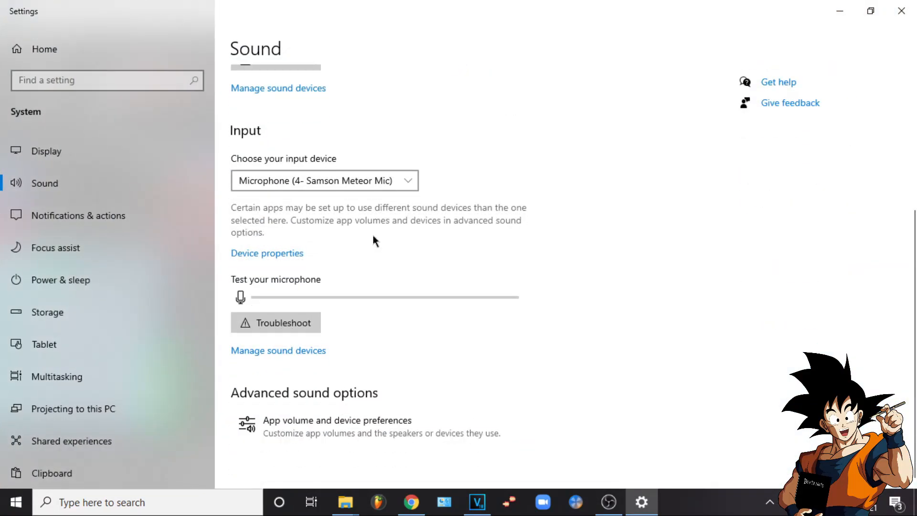
click(284, 254)
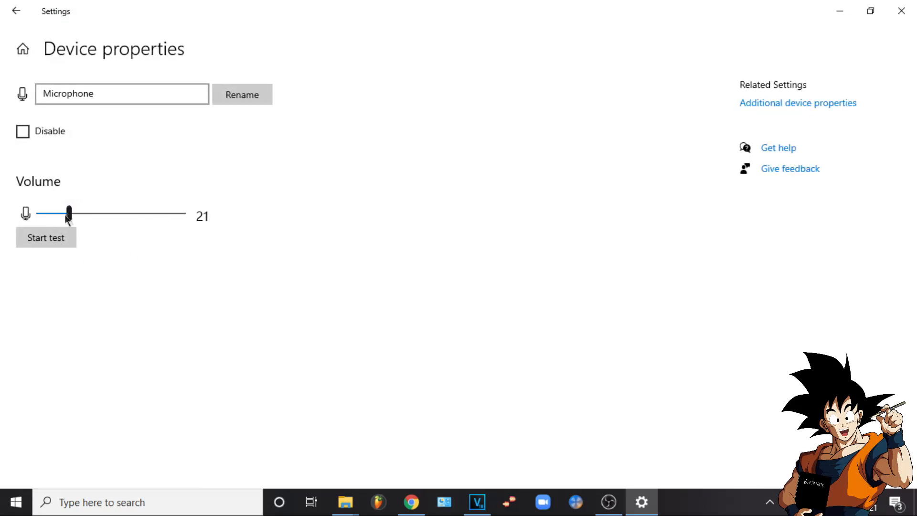
Start the microphone test, raise the microphone volume to 72, and check the input level in VEGAS Pro
click(57, 237)
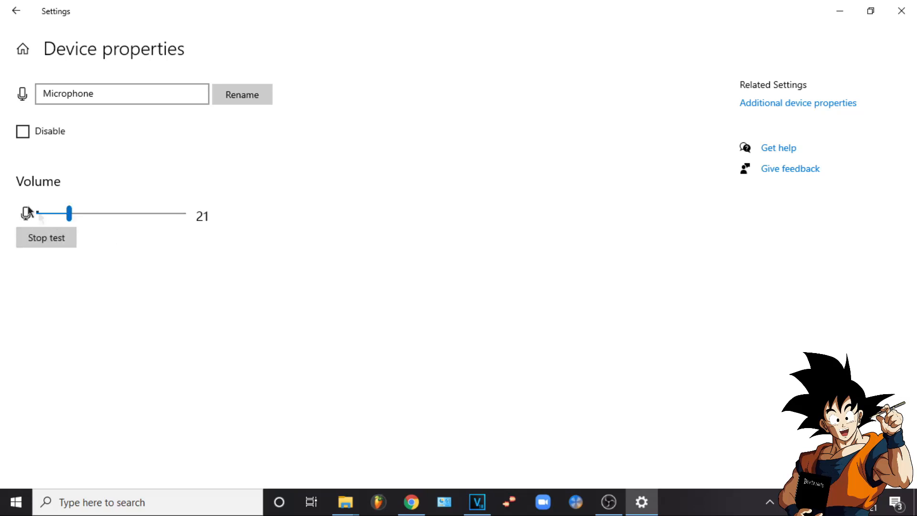
drag(74, 219, 139, 237)
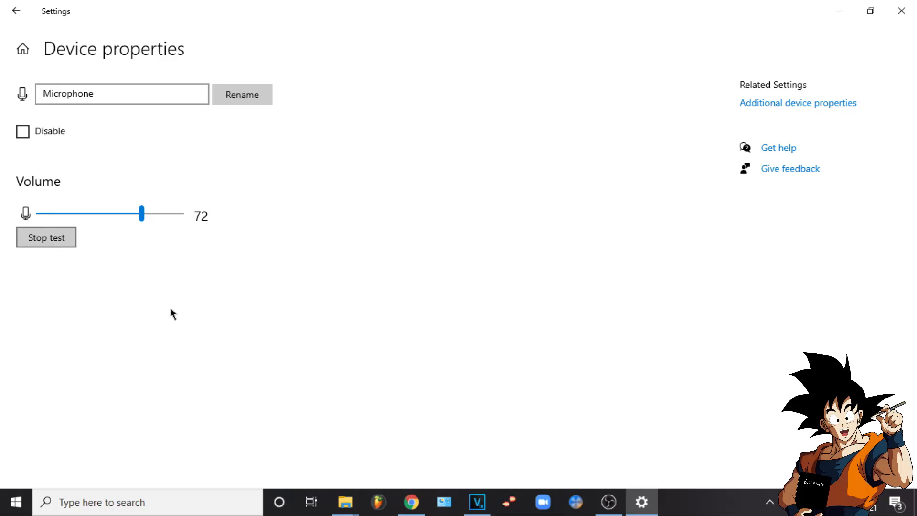
click(477, 502)
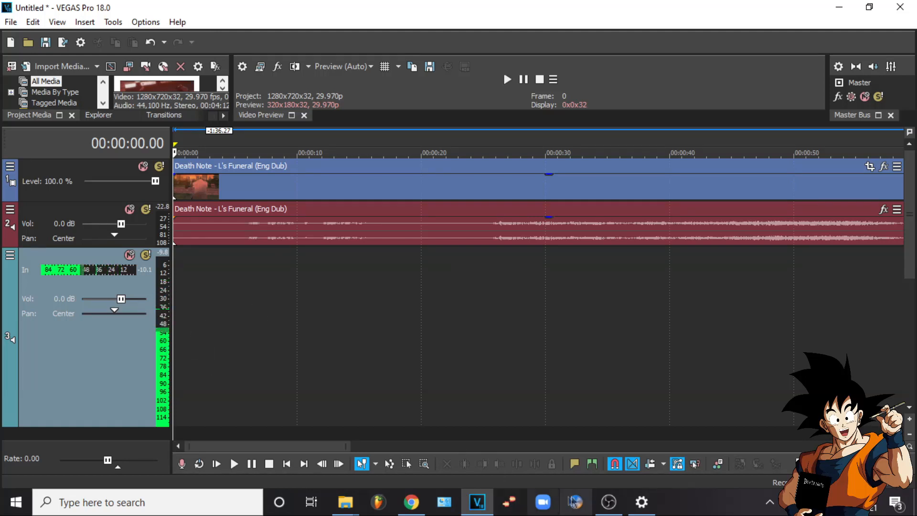
Set the microphone volume to 21 in the Windows device properties, stop the test and close Settings
click(642, 501)
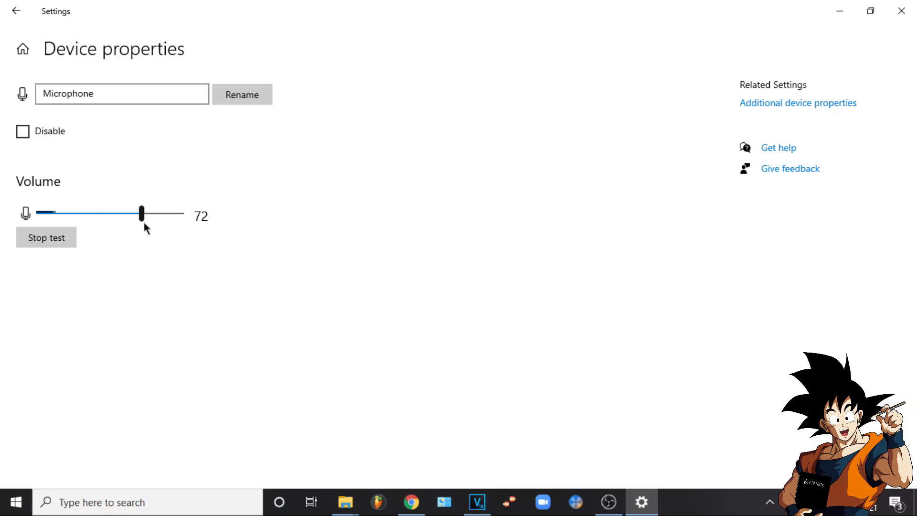
drag(142, 213, 69, 217)
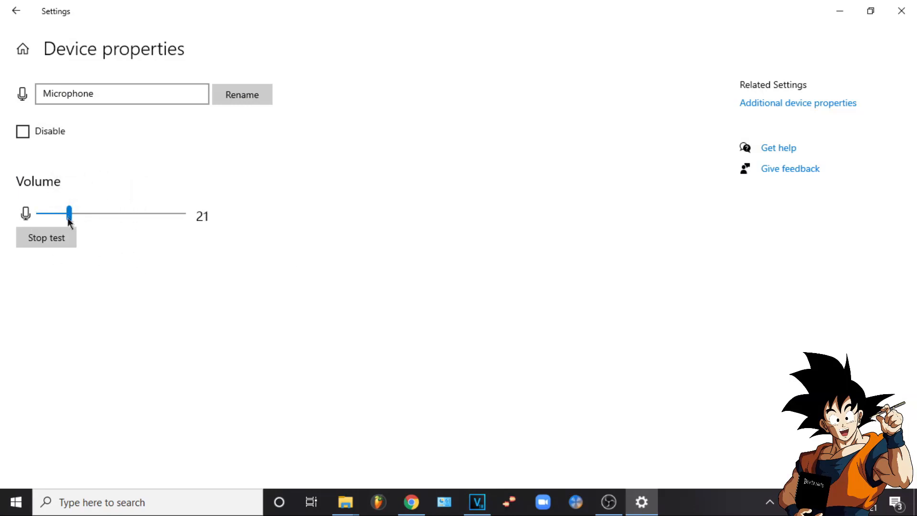
click(67, 237)
click(901, 11)
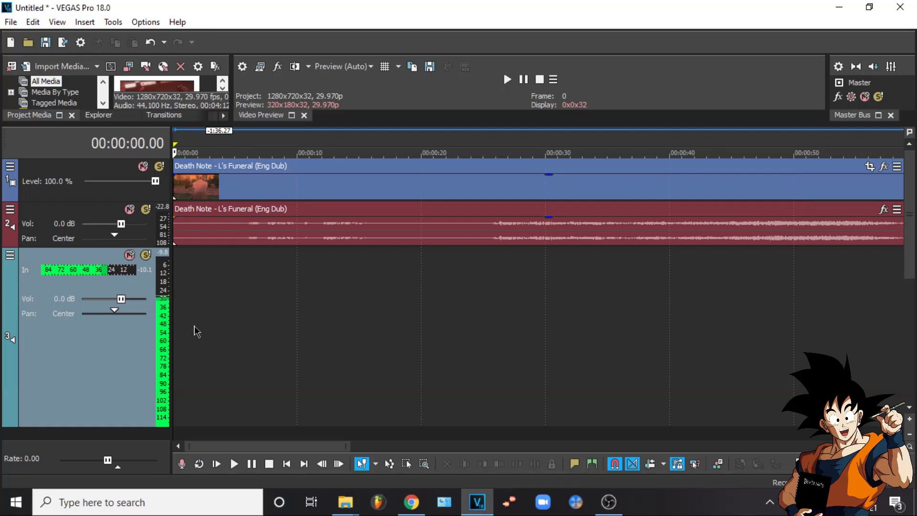
Enlarge the video preview area again and play the clip from about 00:00:05
click(237, 138)
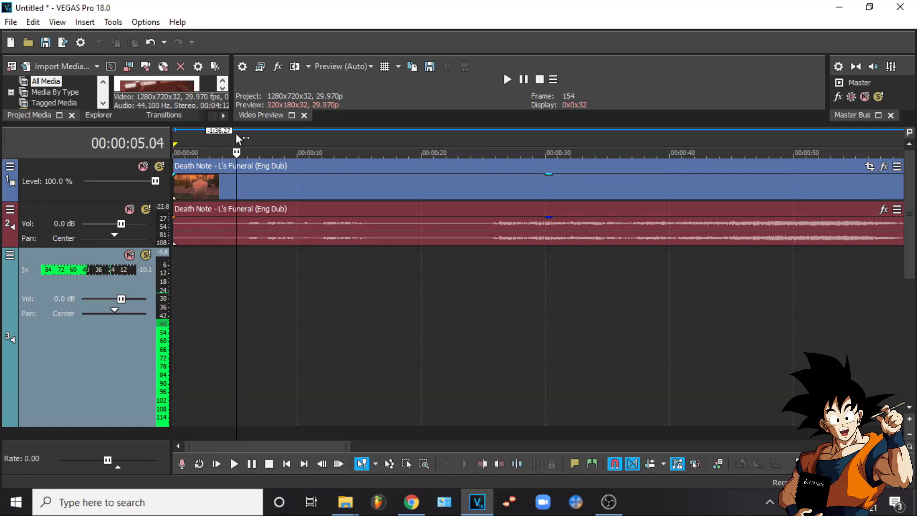
drag(366, 125, 354, 231)
key(space)
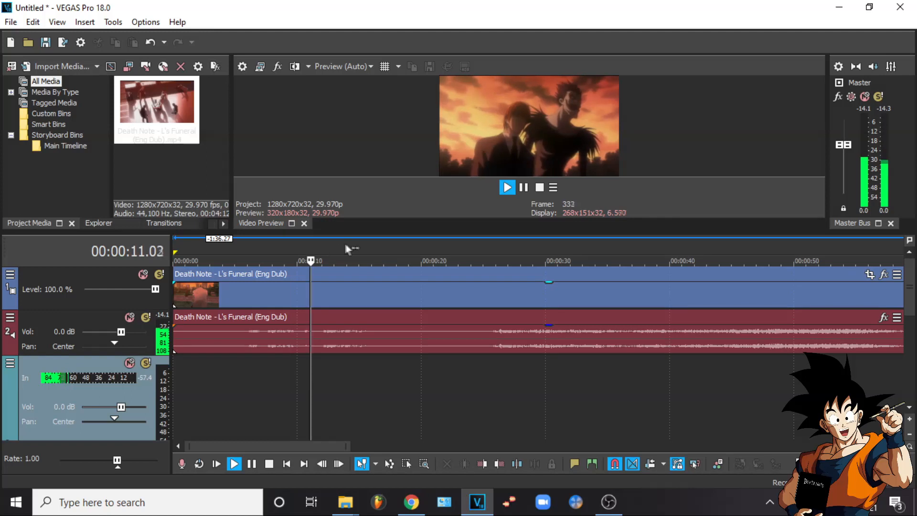
Stop playback, place the cursor at 00:00:05.06 and solo the armed audio track so the original dialogue is silenced
drag(423, 248, 460, 250)
click(332, 250)
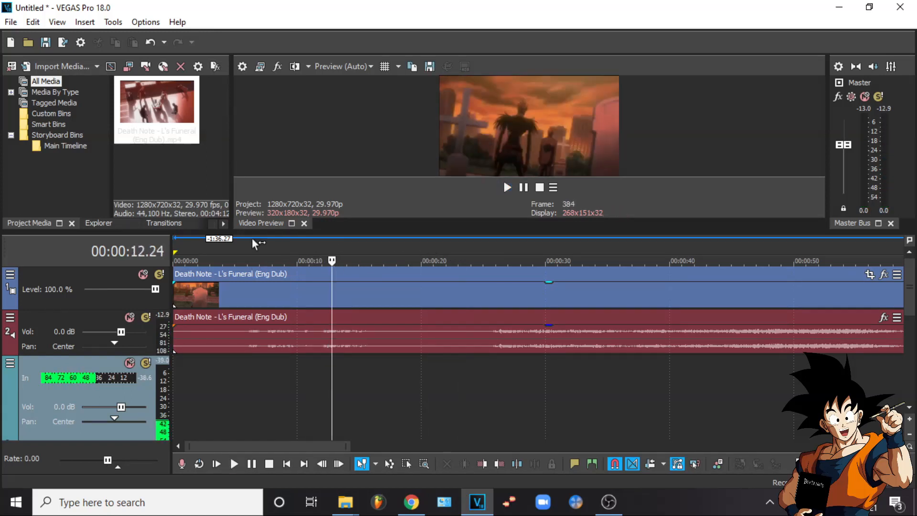
click(230, 252)
click(238, 251)
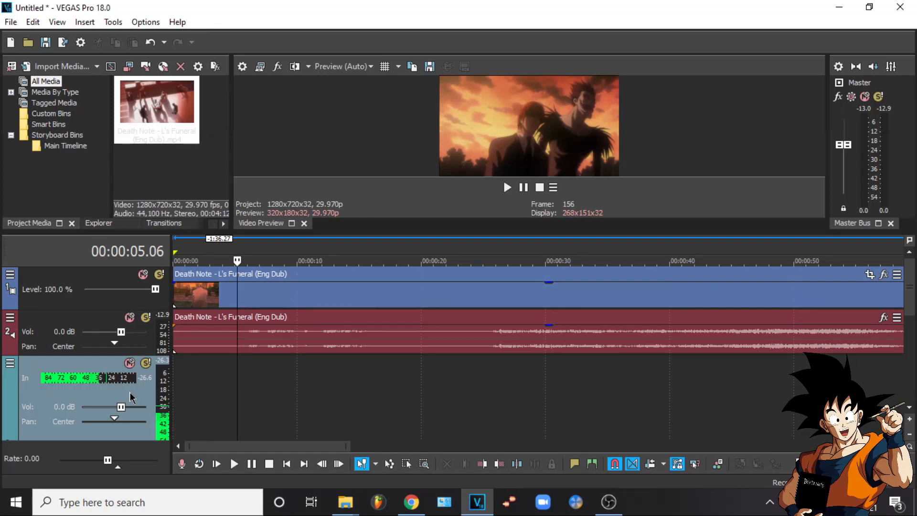
key(x)
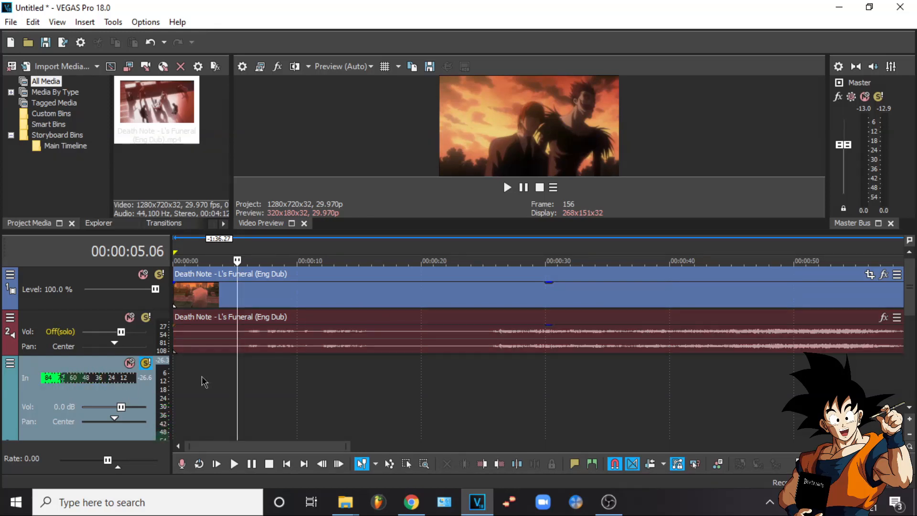
key(space)
key(space)
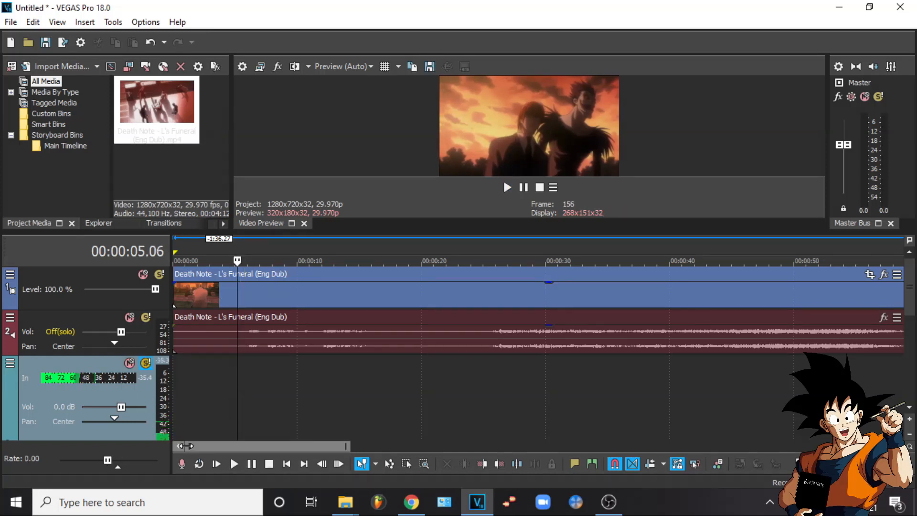
Record a short test take on the armed track from 00:00:05.06 and delete the recorded event
click(182, 463)
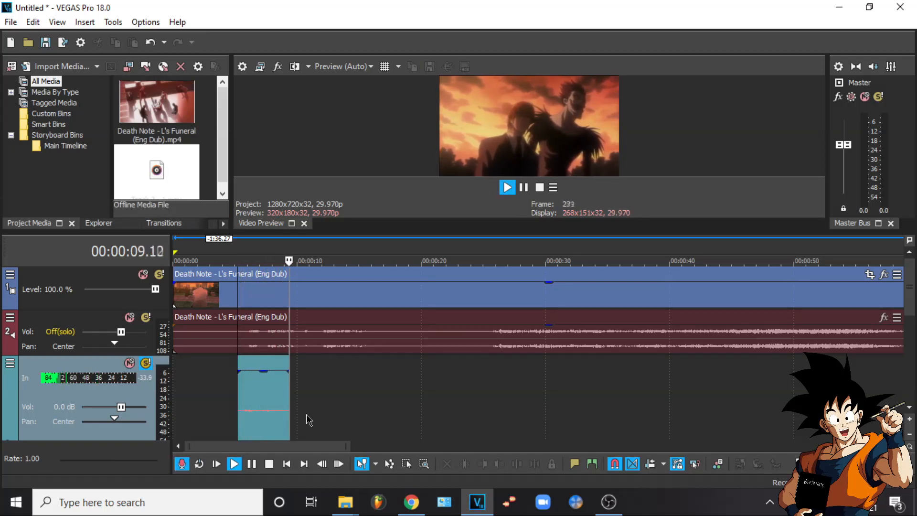
key(space)
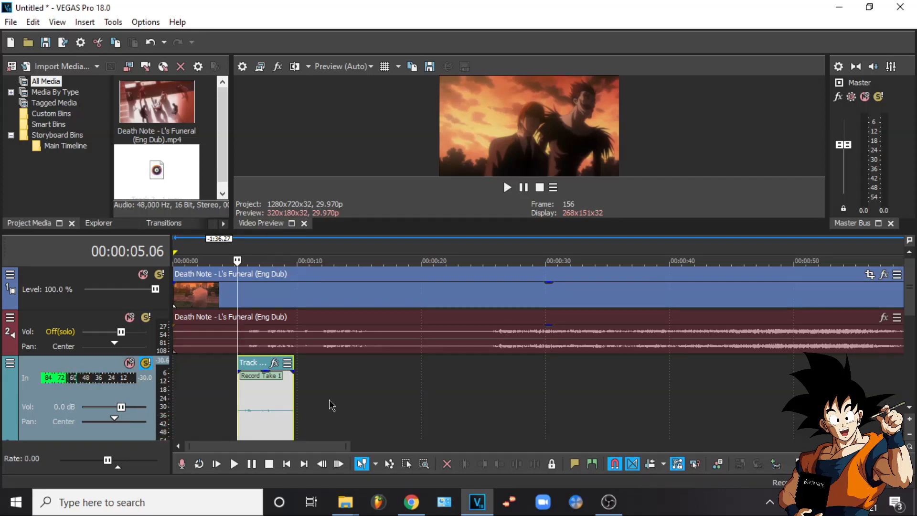
key(Delete)
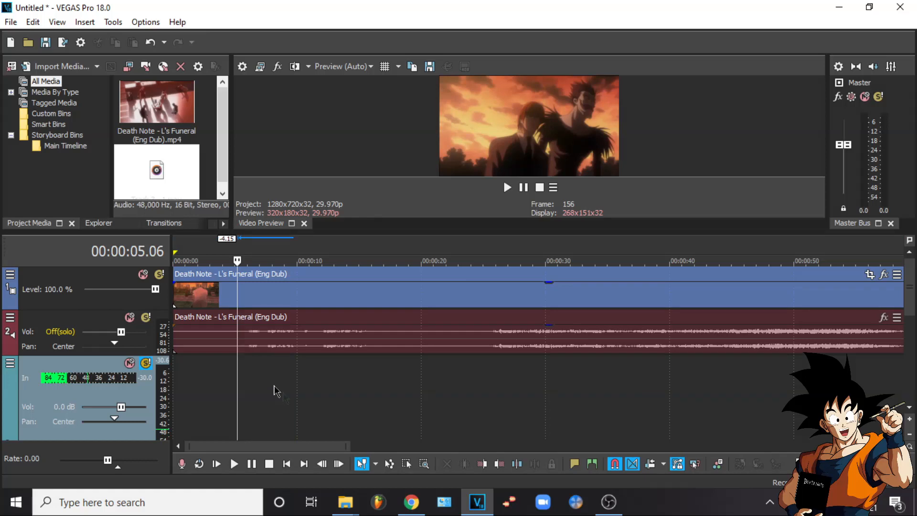
Switch to the VEGAS Pro window holding the ANIME YTBERS FUNEREL.veg project
click(608, 502)
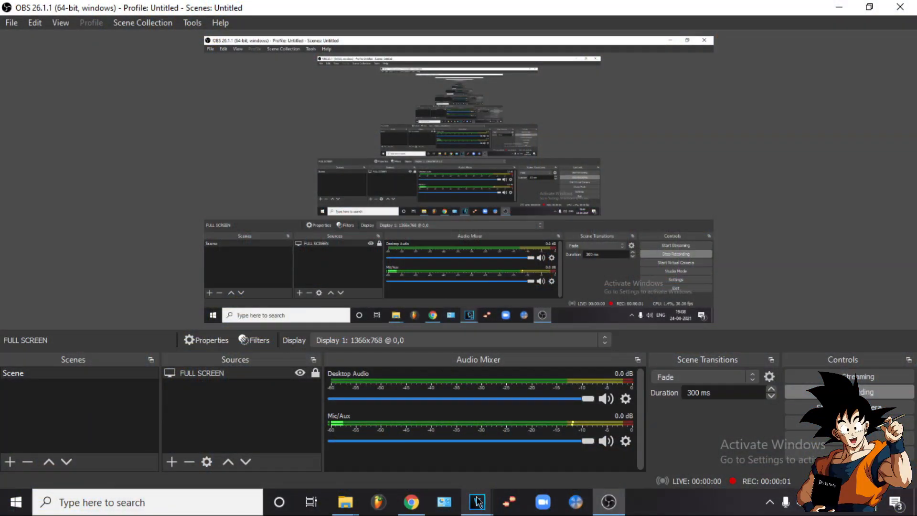
mouse_move(461, 466)
click(440, 452)
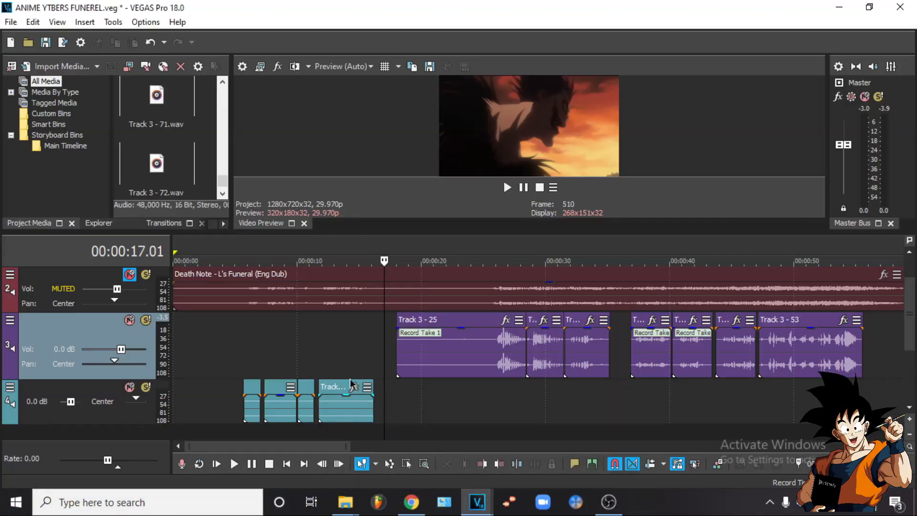
Examine how the recorded voice takes are arranged on tracks 3 and 4 beneath the muted original audio
scroll(376, 327, down, 3)
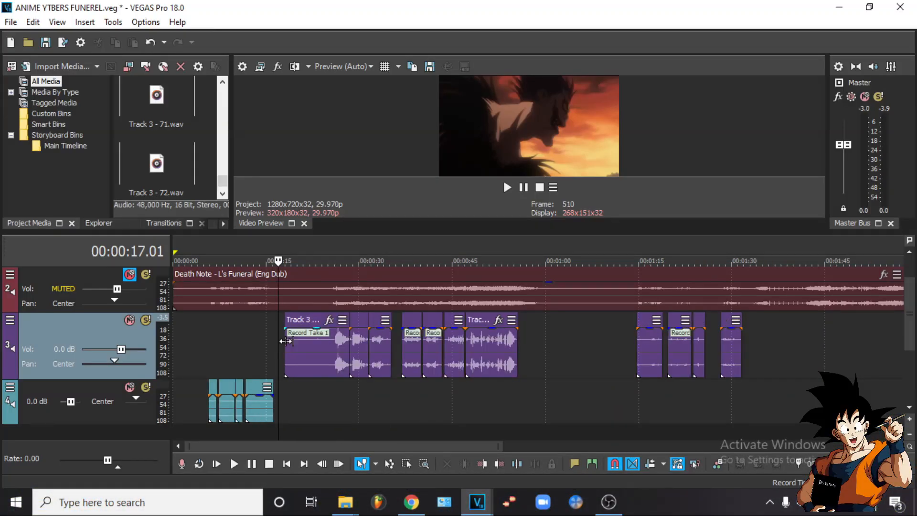
scroll(285, 341, down, 3)
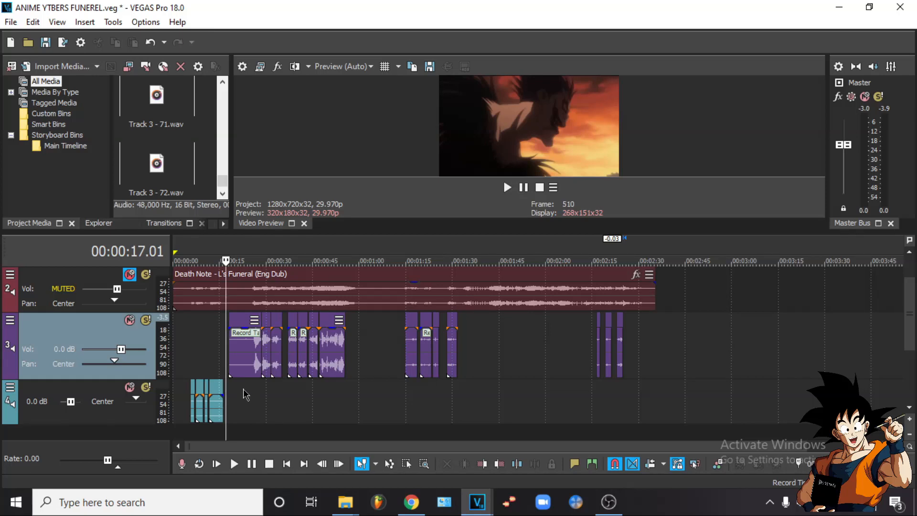
click(243, 390)
scroll(243, 389, up, 3)
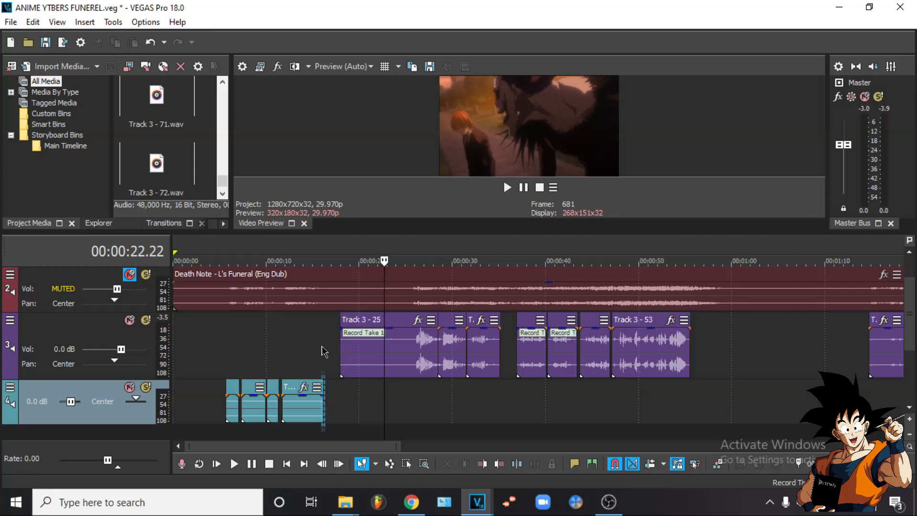
click(322, 352)
scroll(322, 349, down, 3)
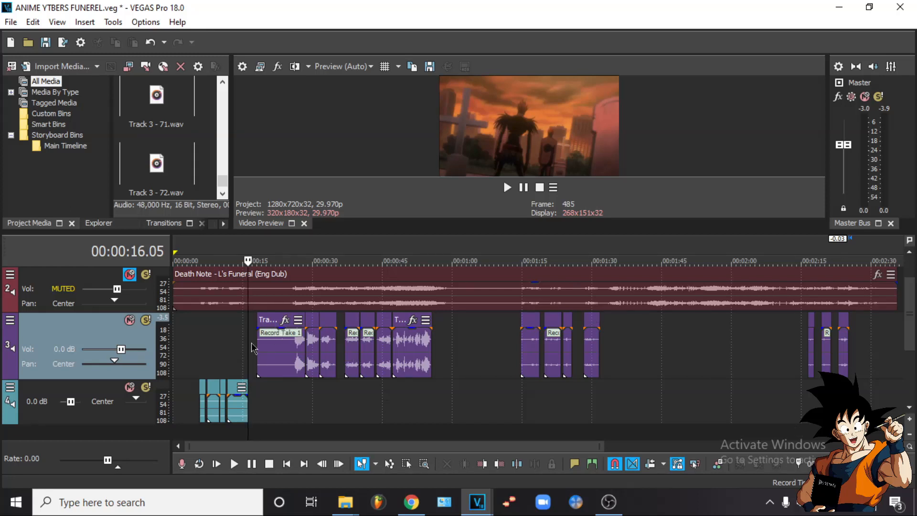
scroll(252, 347, up, 5)
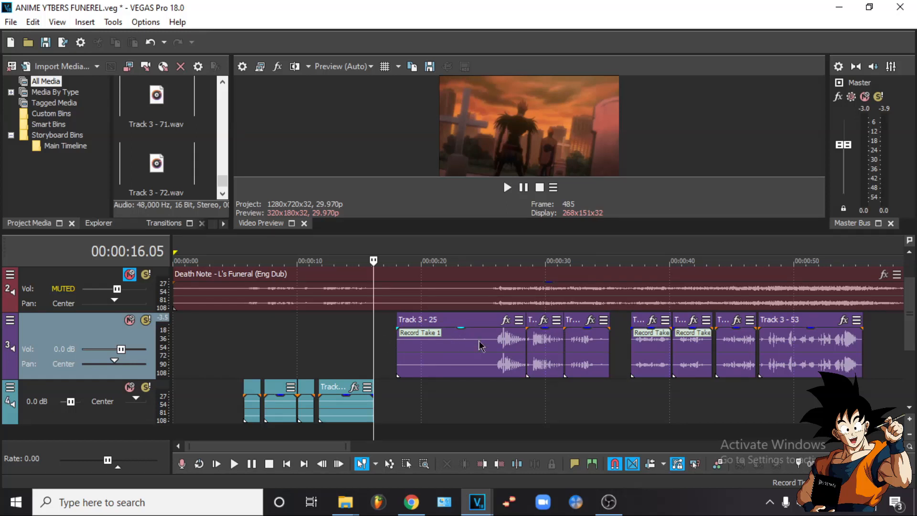
click(356, 366)
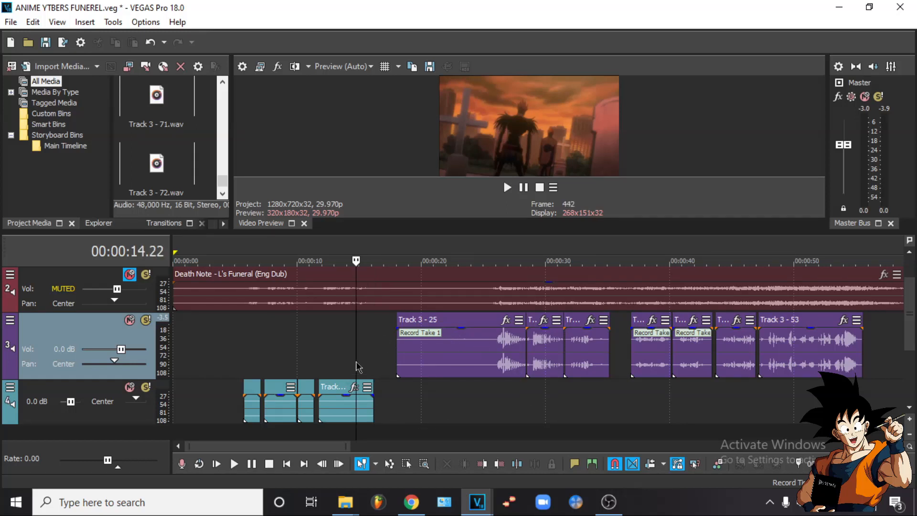
scroll(286, 353, down, 5)
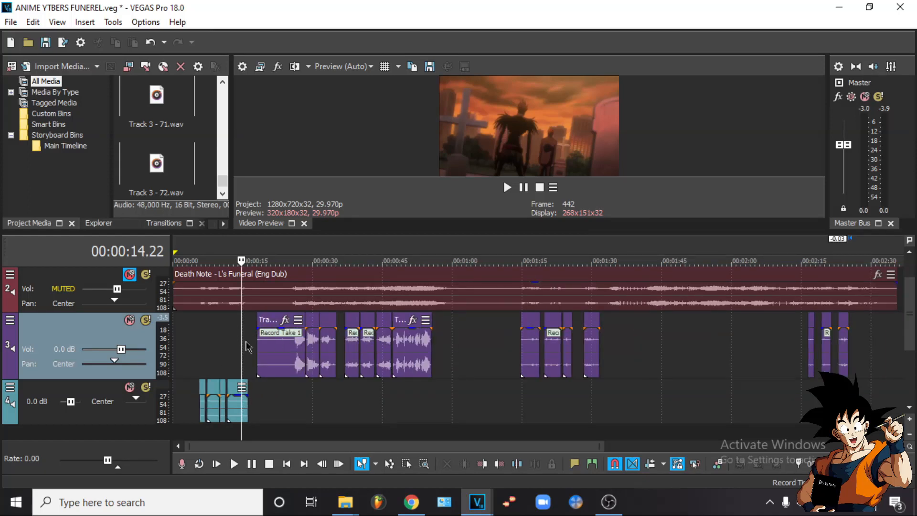
click(246, 353)
scroll(364, 351, up, 5)
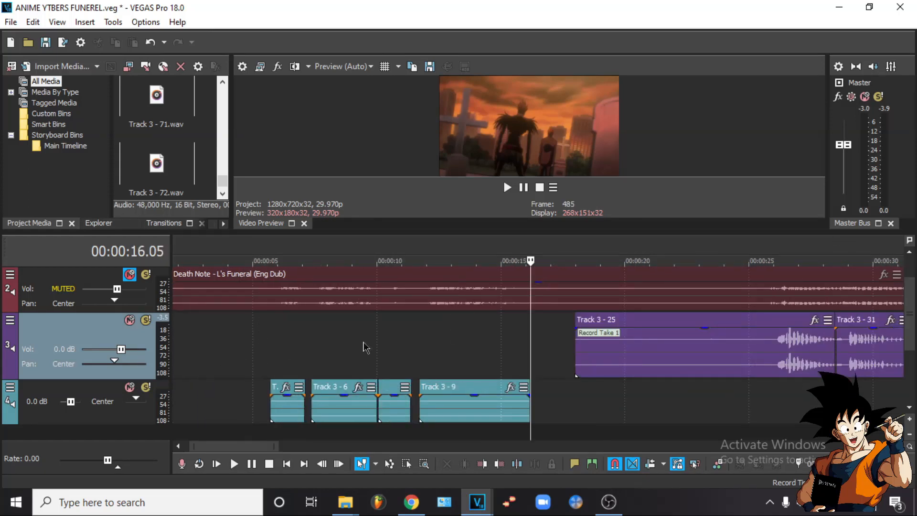
scroll(474, 356, down, 5)
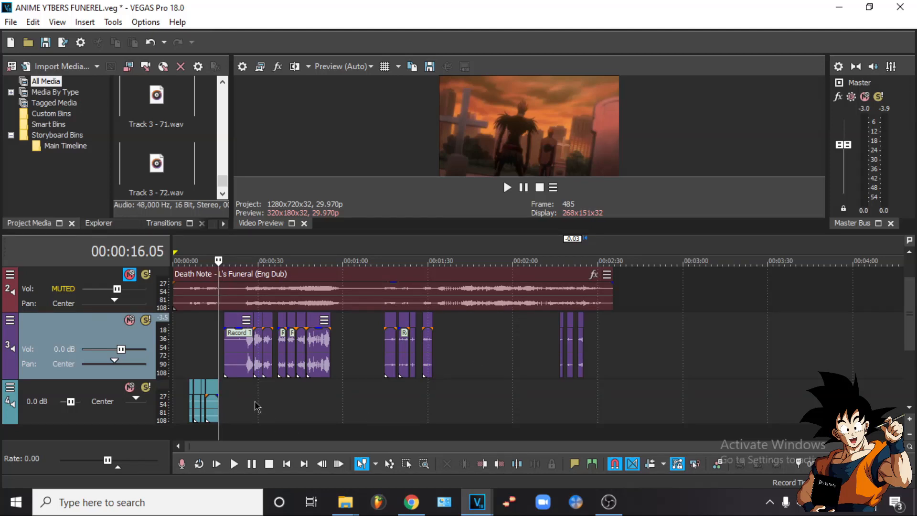
scroll(256, 404, up, 6)
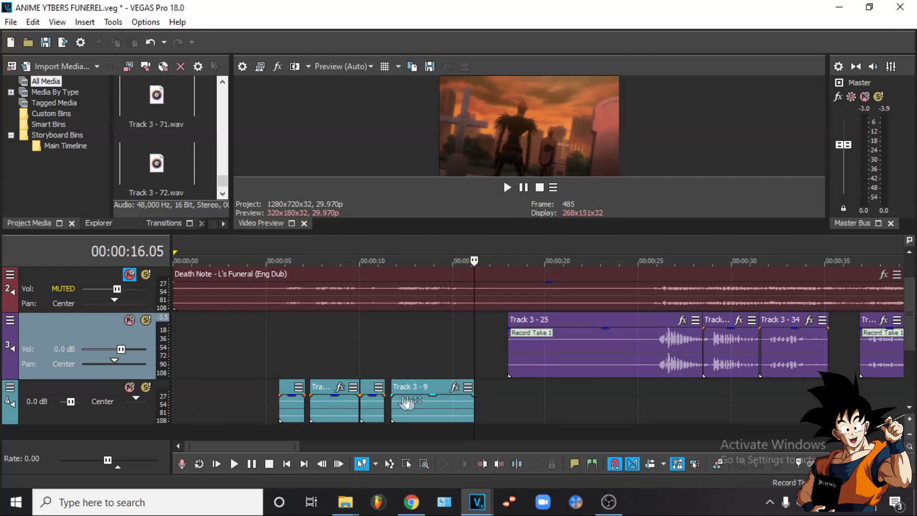
click(497, 404)
scroll(392, 399, down, 3)
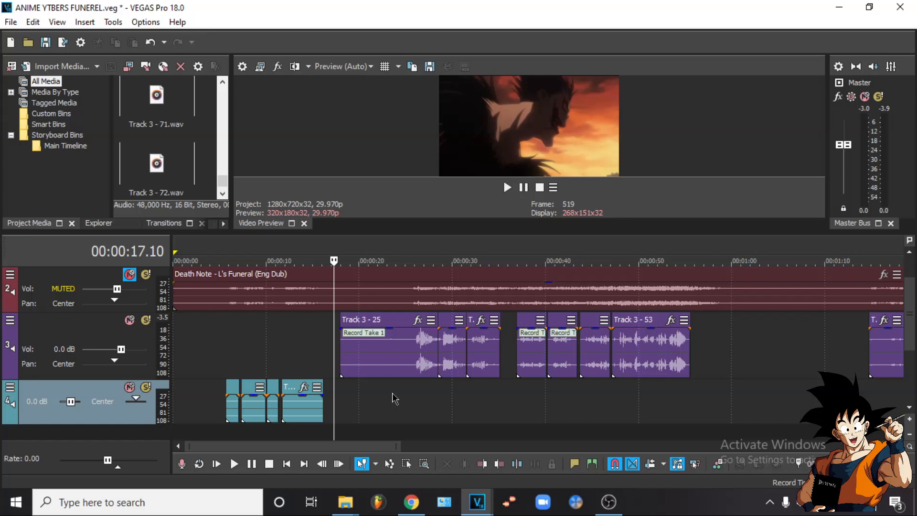
scroll(395, 400, down, 6)
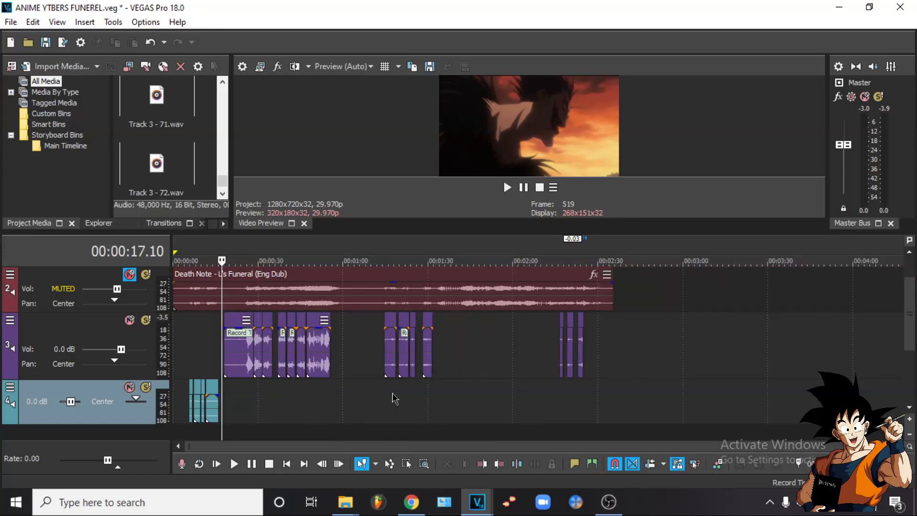
scroll(395, 399, up, 4)
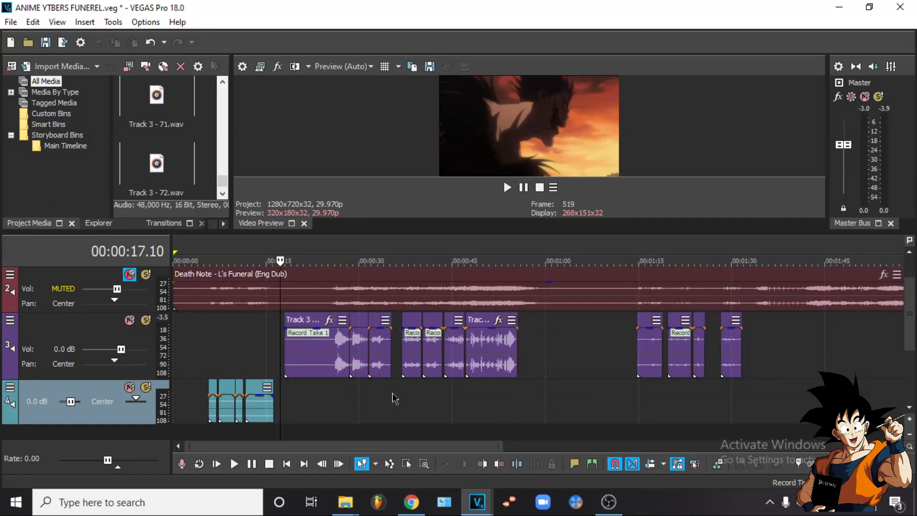
click(277, 355)
scroll(286, 352, up, 5)
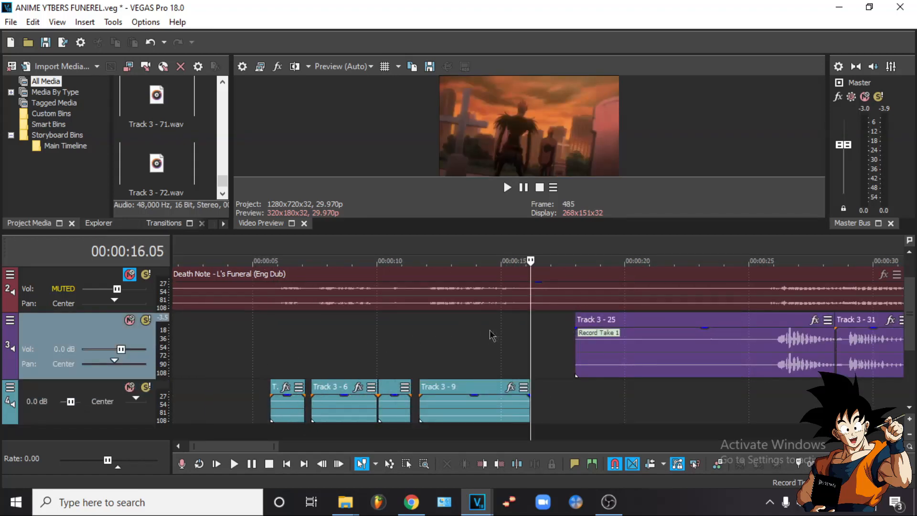
click(557, 365)
scroll(552, 364, down, 3)
scroll(552, 364, up, 4)
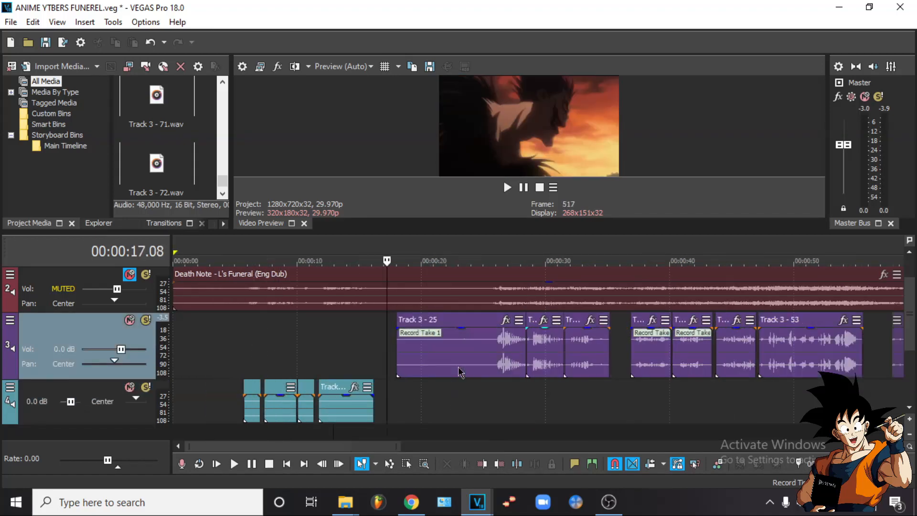
Play the quiet start of the Track 3 - 25 take from about 00:00:17 and check its output level
click(476, 344)
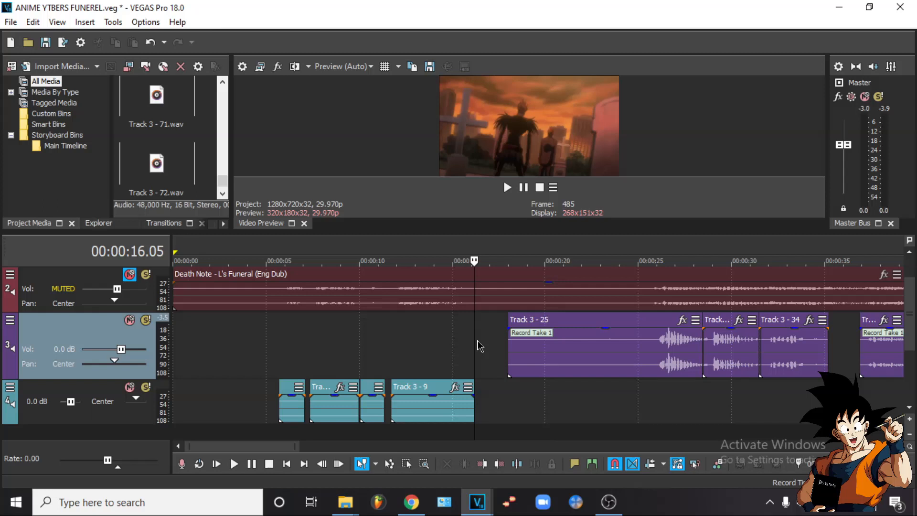
key(space)
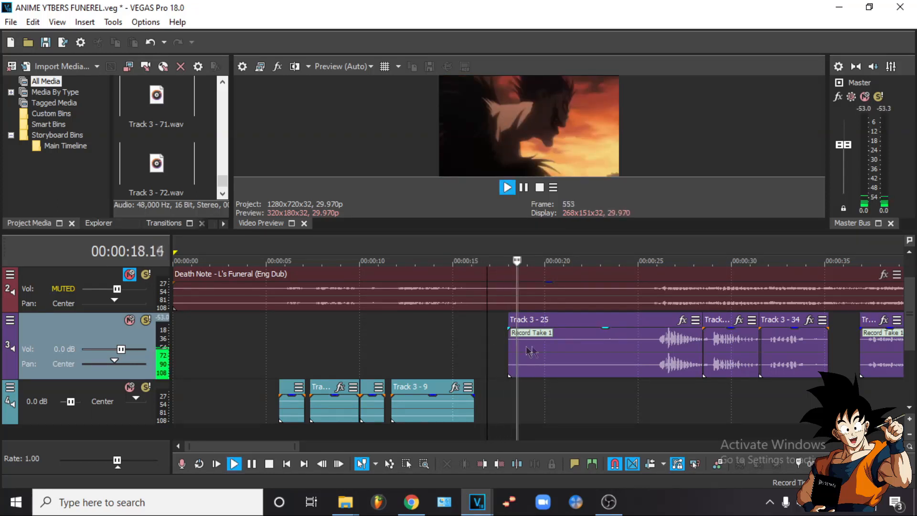
key(space)
key(space)
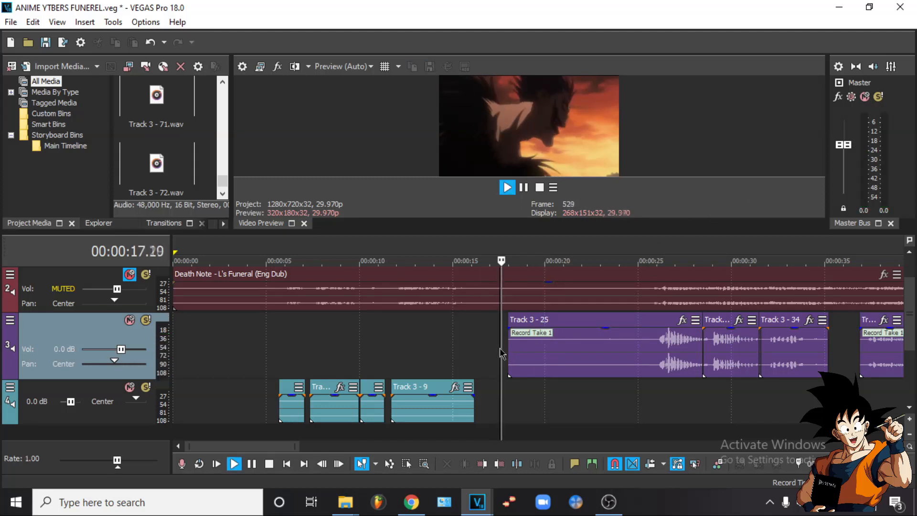
key(space)
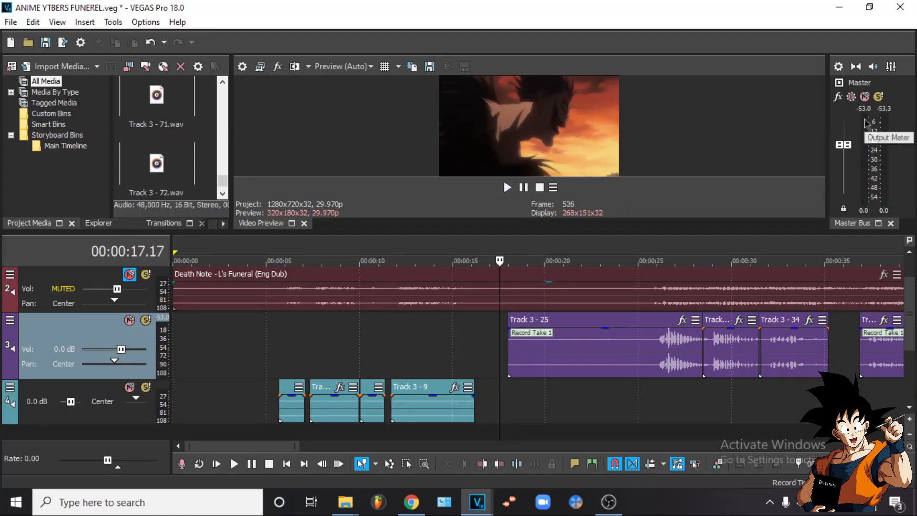
Open the track effects of track 3 and set the Track Noise Gate threshold level to -55.0 dB
click(10, 319)
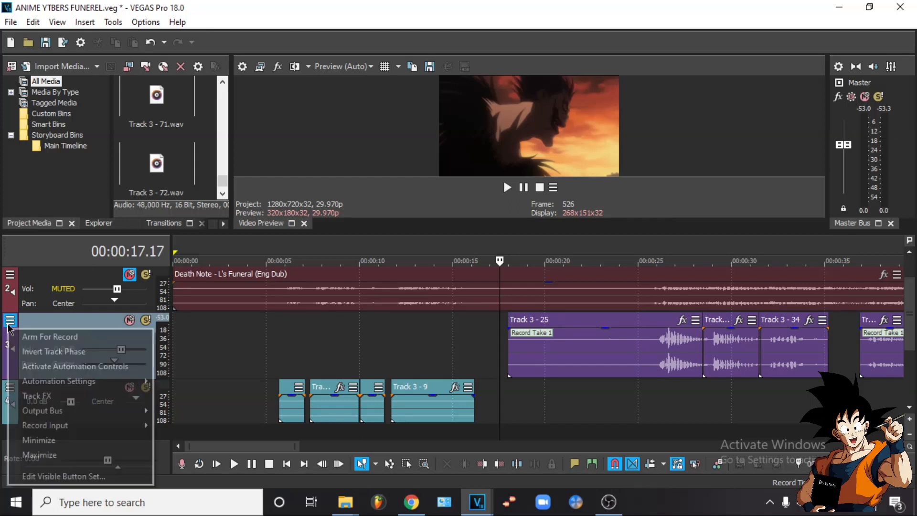
click(36, 395)
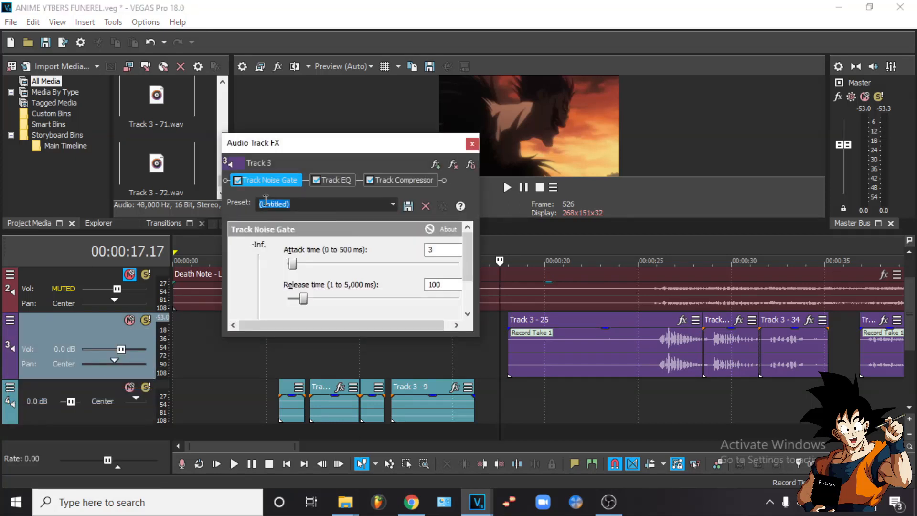
drag(316, 338, 316, 416)
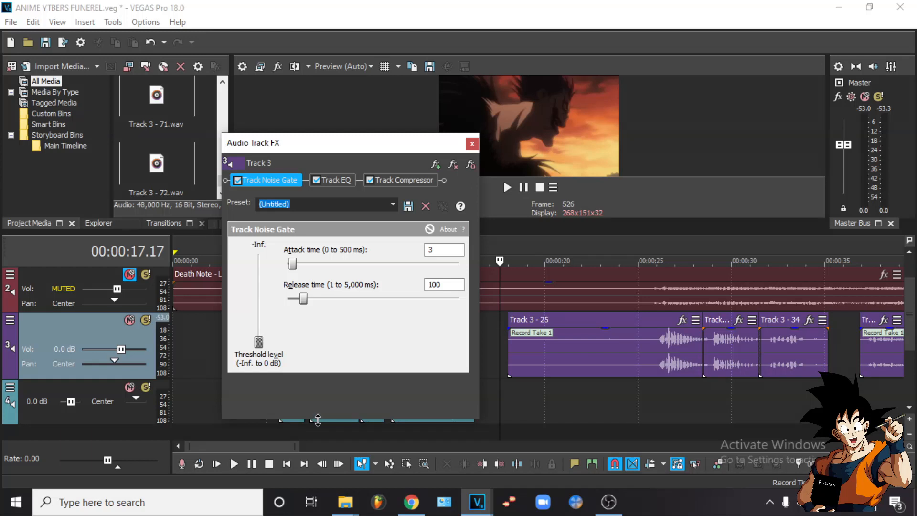
click(263, 343)
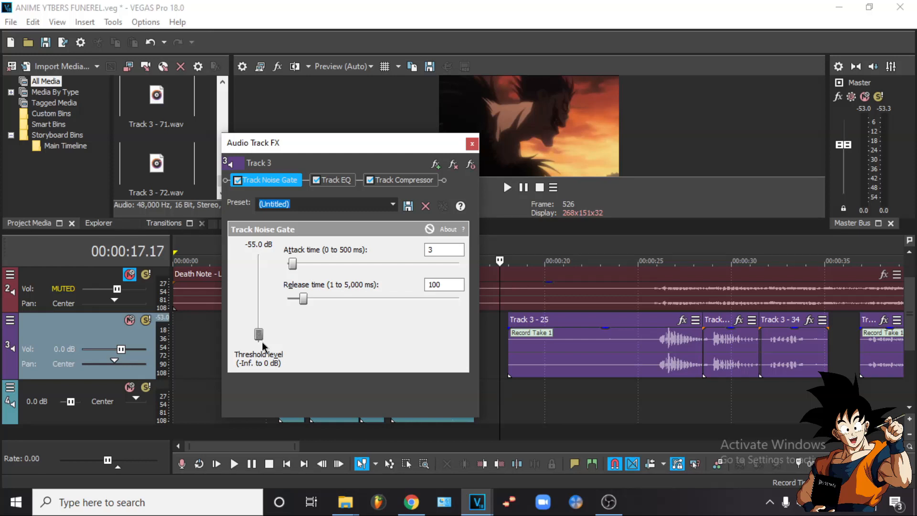
Set the attack time of track 3's noise gate to 40 ms
drag(292, 264, 351, 264)
double_click(458, 249)
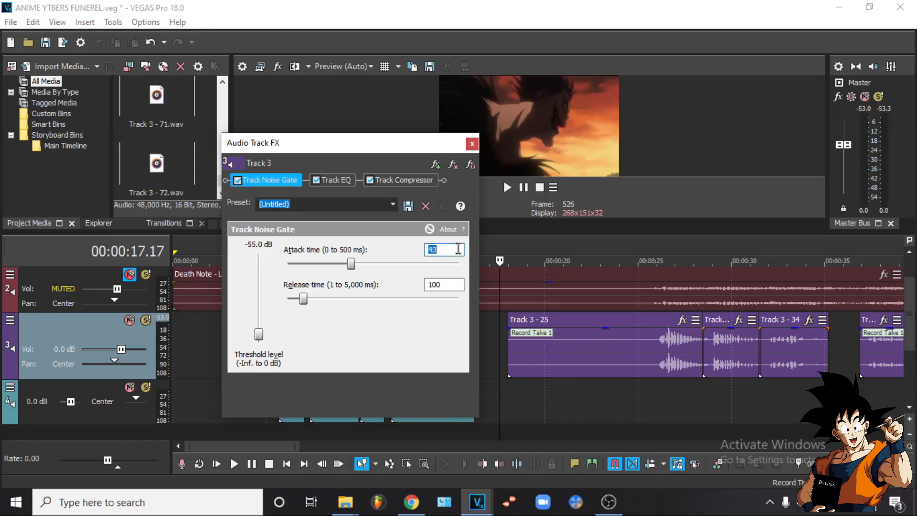
text(40)
click(348, 264)
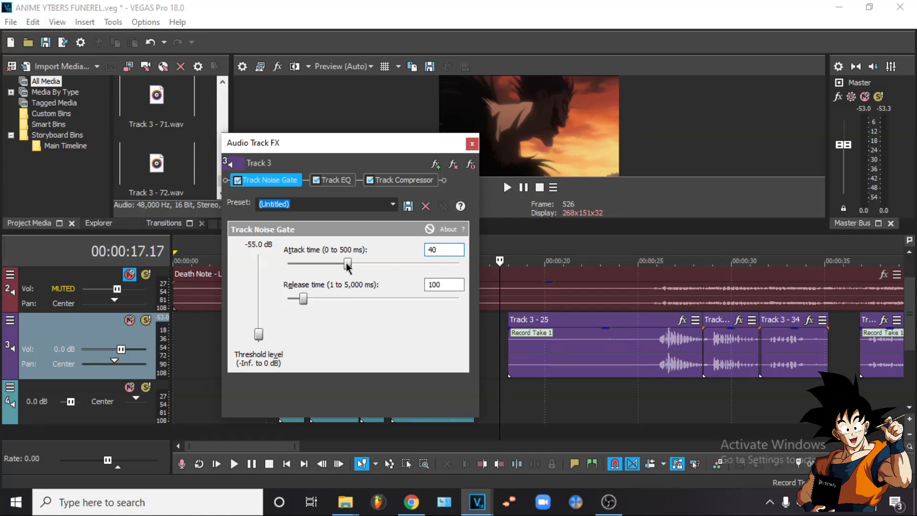
Close the track effects and play the start of the Track 3 - 25 take again from 00:00:17.17
click(319, 301)
click(472, 143)
key(space)
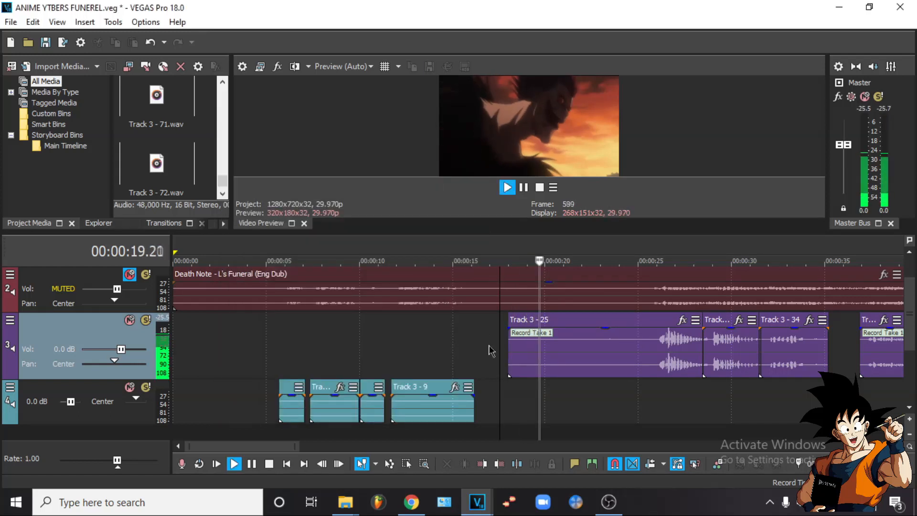
Play the track 3 voice takes from 00:00:24.07 and from about 00:01:14 to check the noise gate
click(624, 244)
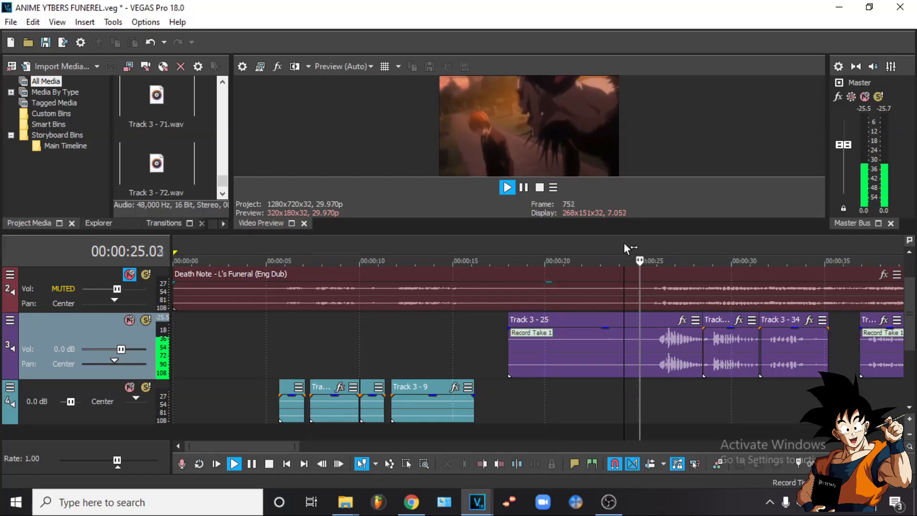
key(space)
scroll(683, 240, down, 3)
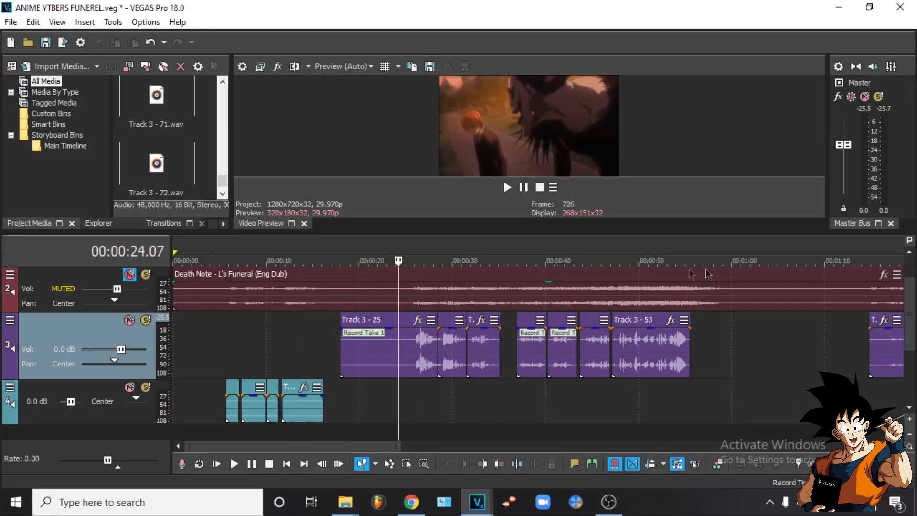
click(860, 243)
key(space)
scroll(860, 242, up, 3)
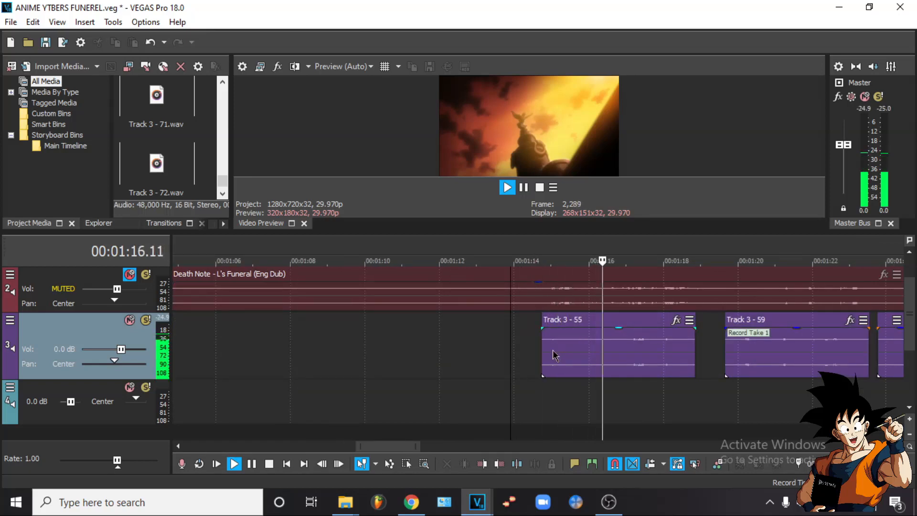
scroll(552, 350, down, 3)
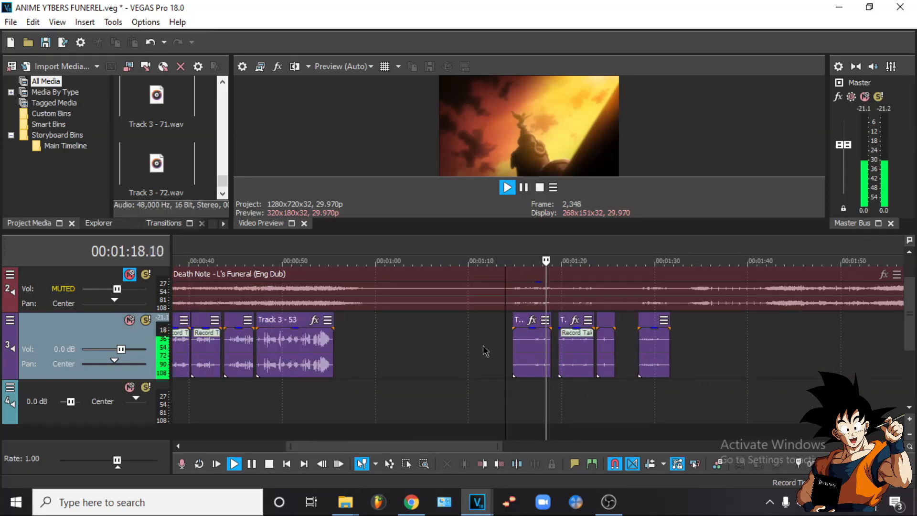
key(space)
Play the first take on track 4 from 00:00:05.21 and check its output level
scroll(485, 351, down, 4)
click(185, 242)
scroll(186, 242, up, 5)
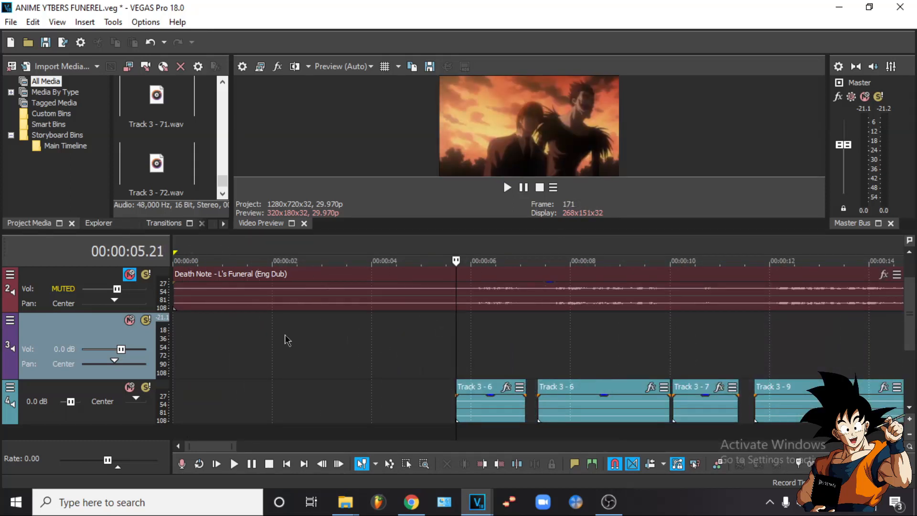
key(space)
key(space)
key(space)
key(space)
key(space)
key(space)
Open the track effects of track 4 and set the Track Noise Gate threshold level to -63.0 dB
click(10, 387)
click(58, 305)
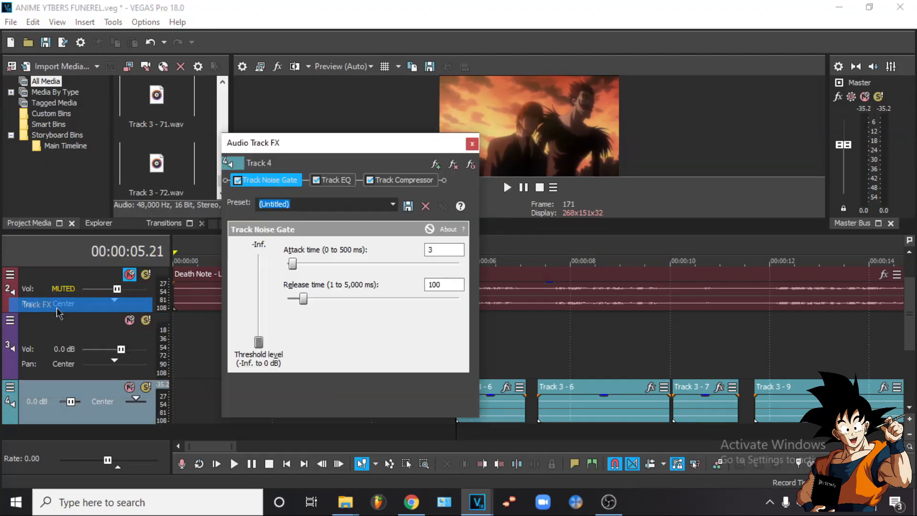
drag(255, 342, 255, 342)
Set track 4's noise gate attack time to 40 ms and its release time to 400 ms
double_click(431, 251)
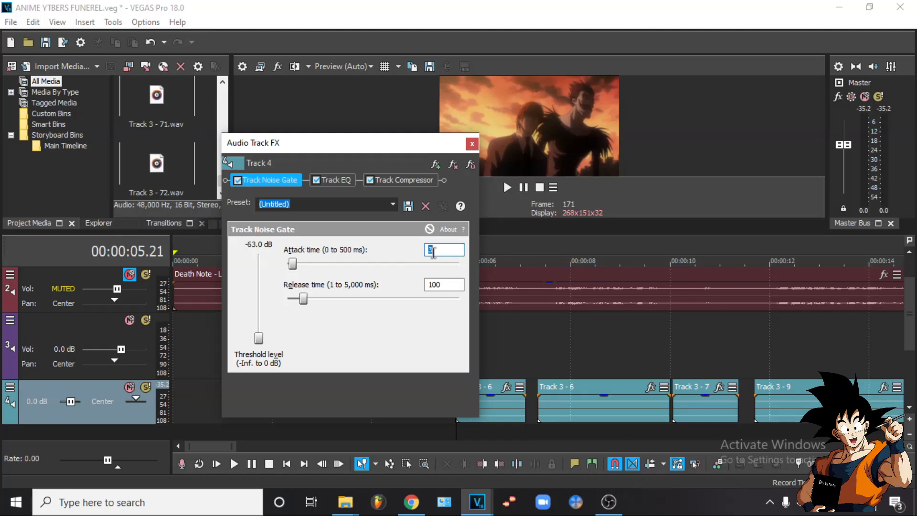
text(40)
click(343, 261)
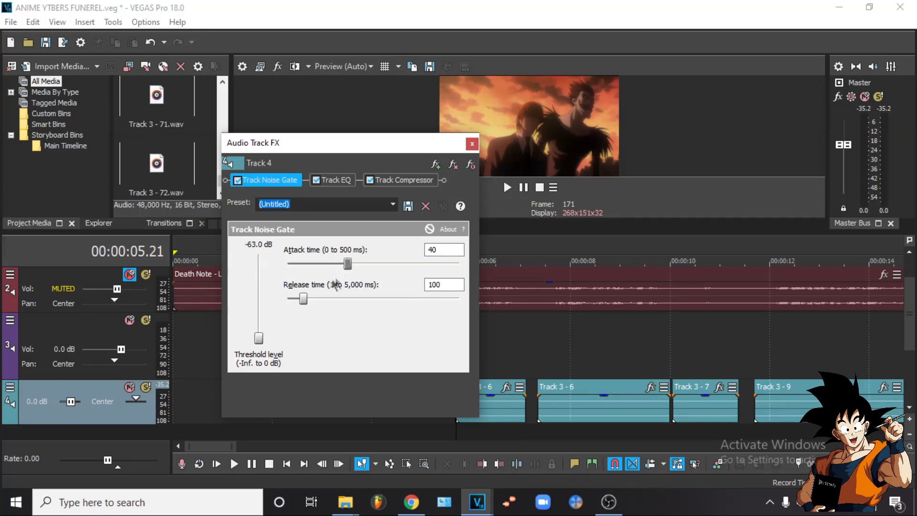
click(308, 295)
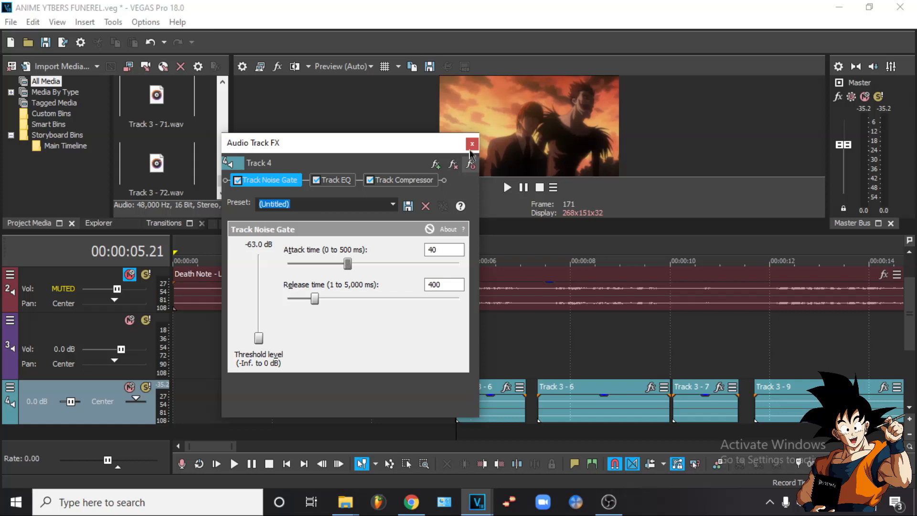
Close the track effects and play the track 4 takes from 00:00:05.15 to check the gated sound
click(471, 143)
click(446, 400)
key(space)
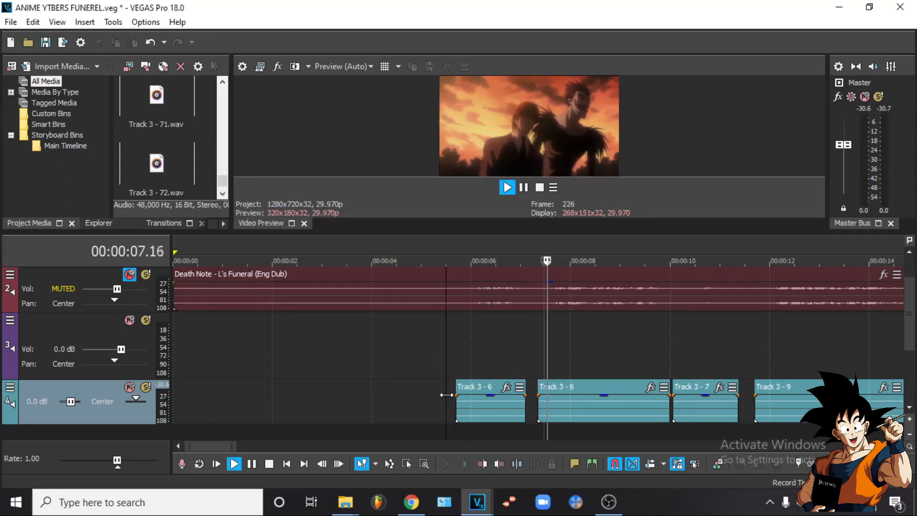
scroll(446, 394, down, 2)
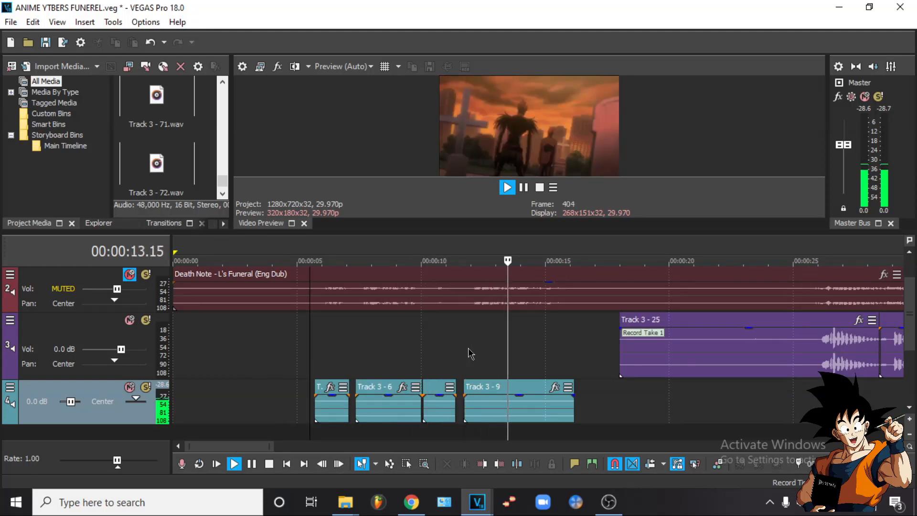
key(space)
Collapse audio tracks 2, 3 and 4 to their minimum height in the timeline
scroll(471, 353, down, 5)
scroll(468, 353, down, 2)
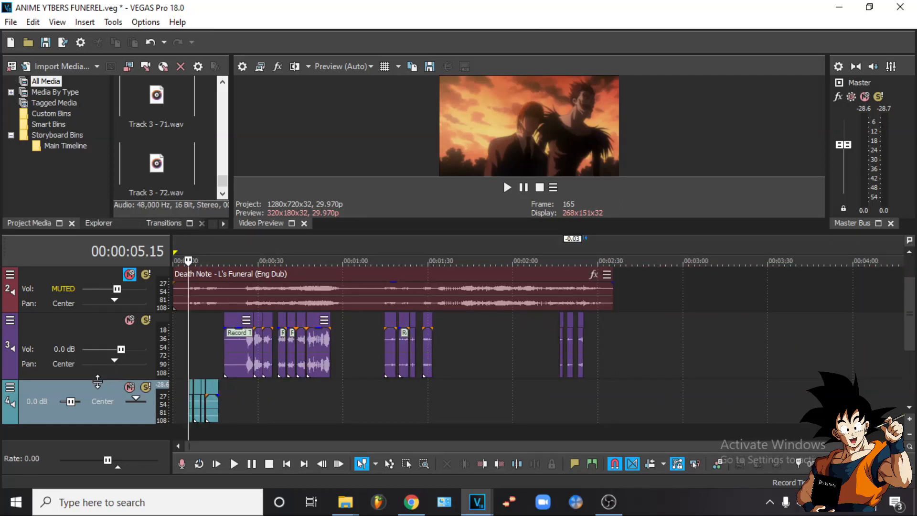
drag(101, 379, 95, 334)
drag(98, 376, 98, 343)
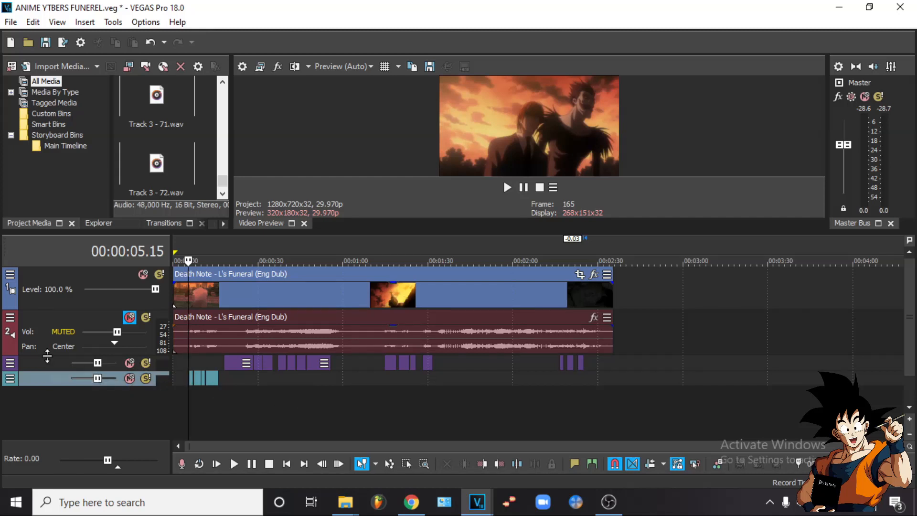
drag(51, 354, 50, 325)
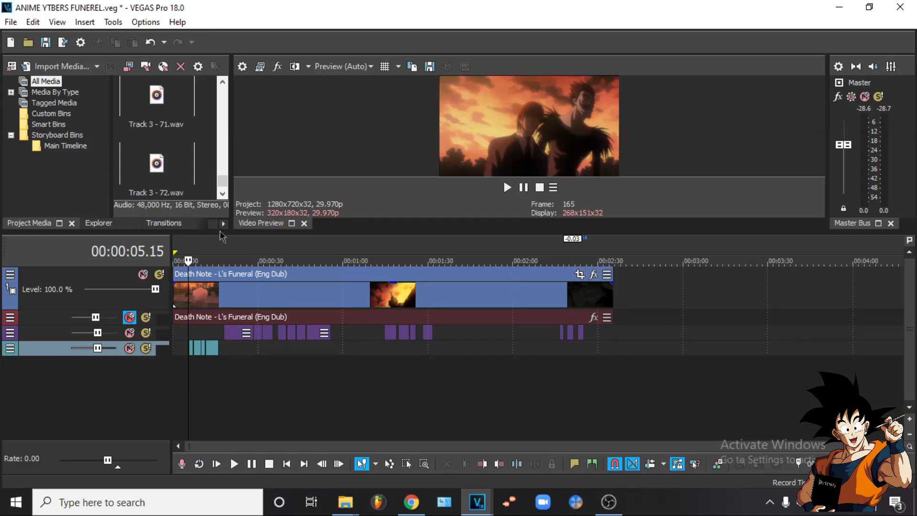
double_click(213, 248)
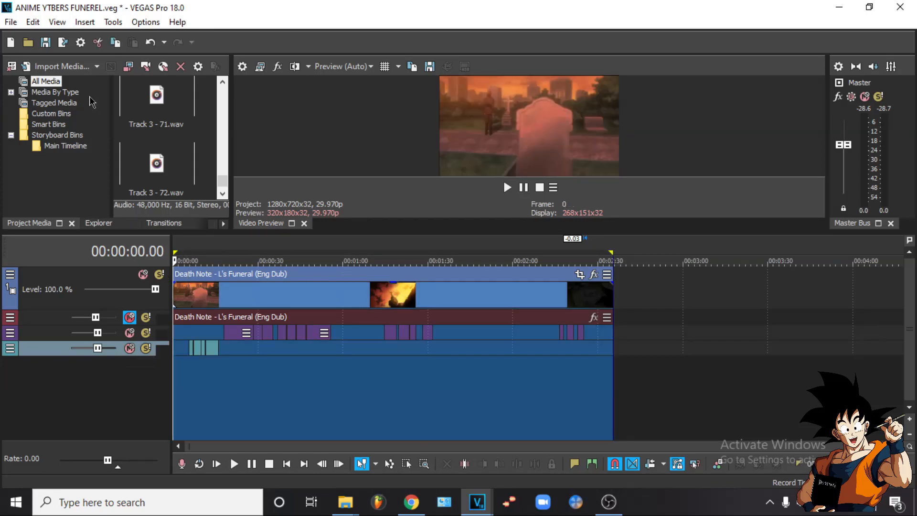
click(10, 22)
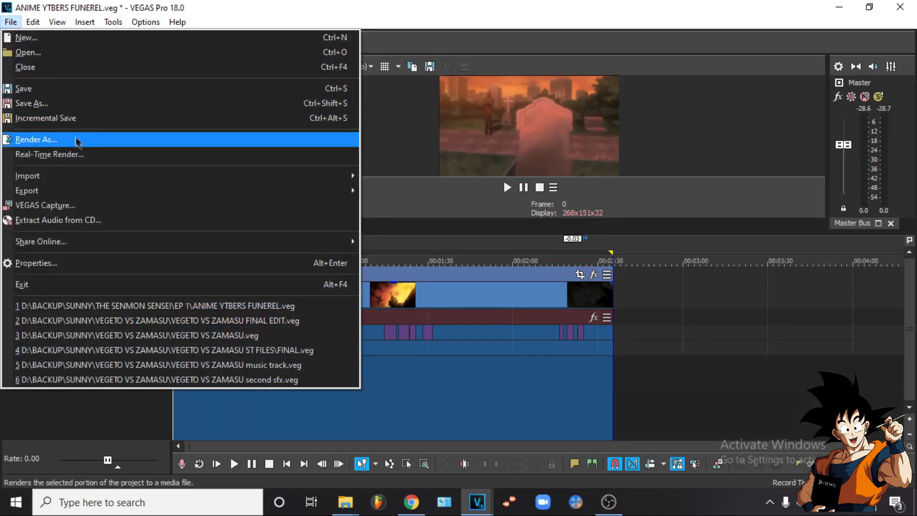
click(405, 380)
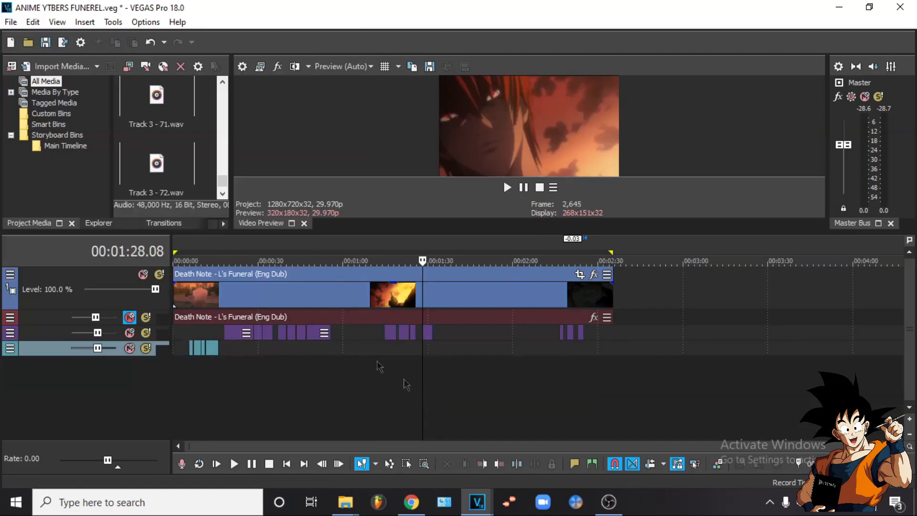
Select the full length of the Death Note clip as the time range and open the Render As settings
double_click(221, 252)
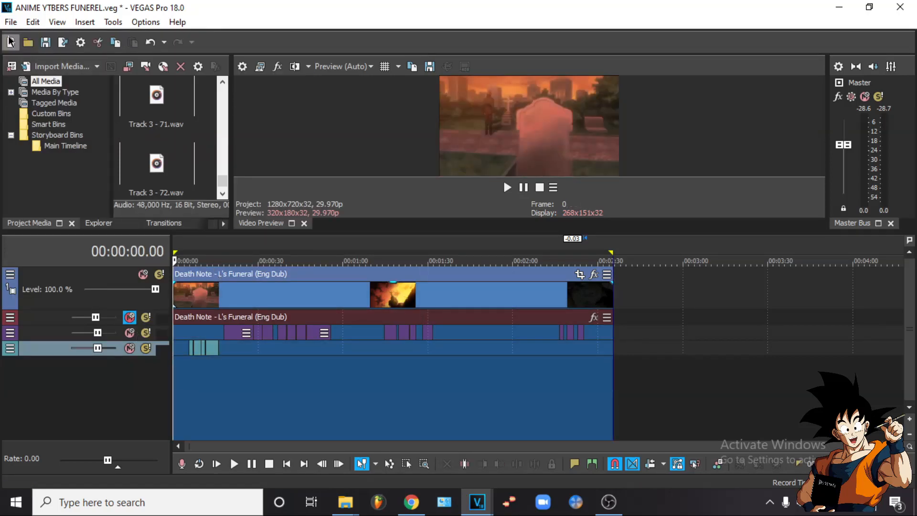
click(10, 22)
click(43, 139)
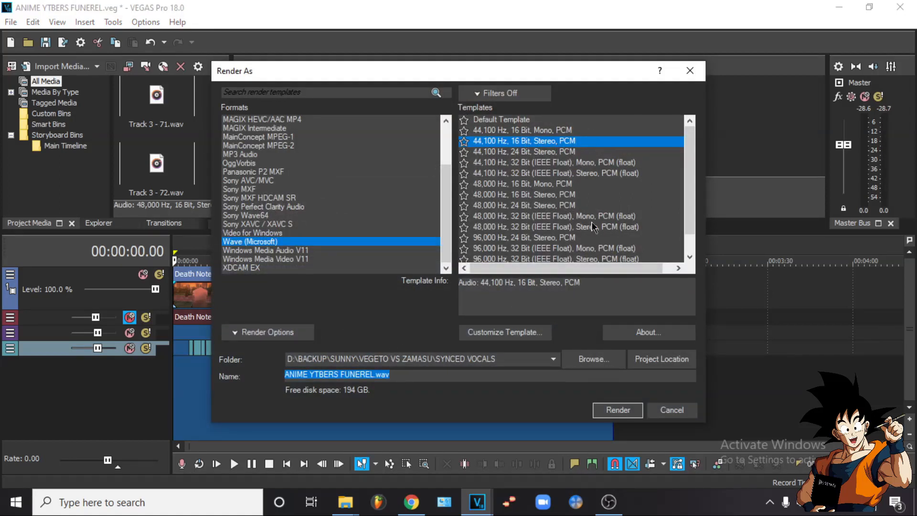
Browse for the render destination and go to the EP 1 folder inside SUNNY\THE SENMON SENSEI
click(608, 361)
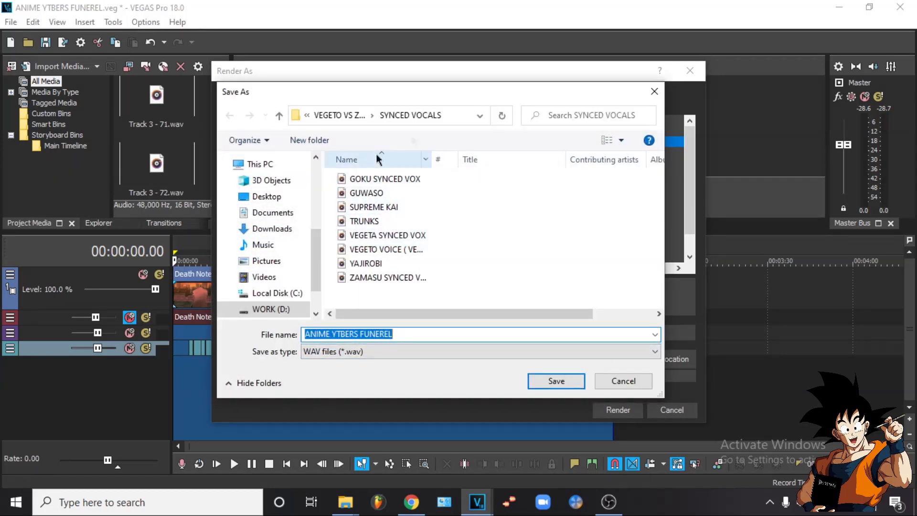
click(279, 115)
click(280, 115)
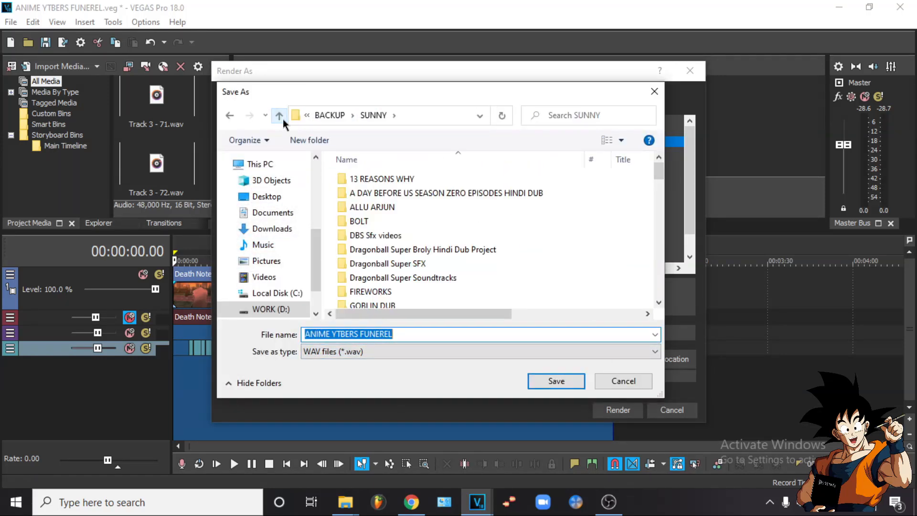
scroll(438, 226, down, 4)
scroll(437, 222, up, 1)
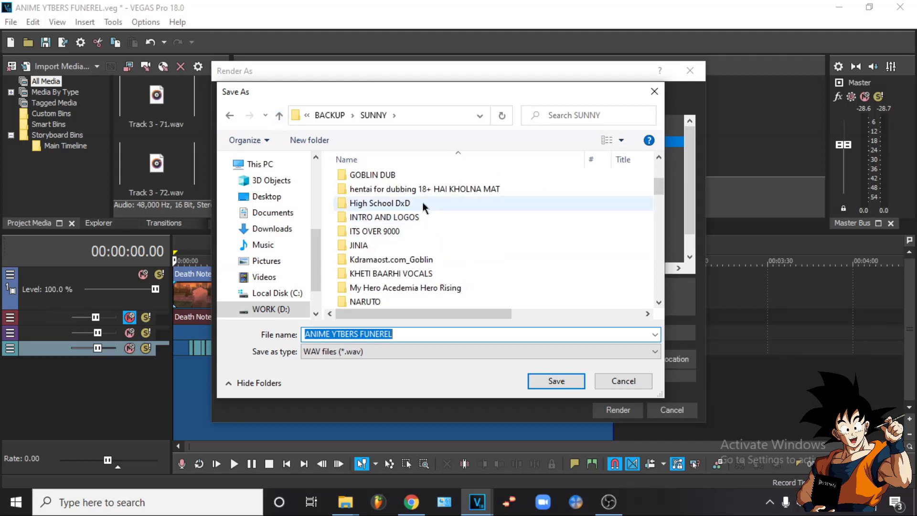
scroll(429, 267, down, 5)
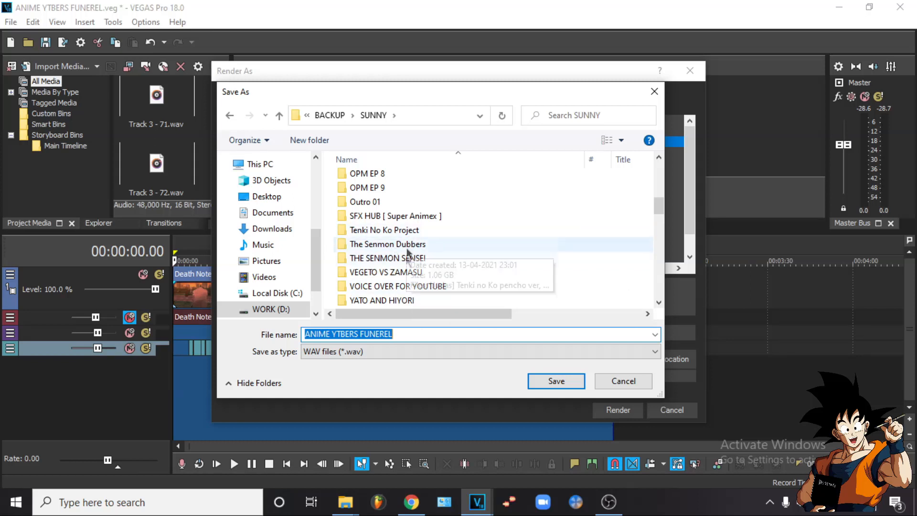
double_click(415, 258)
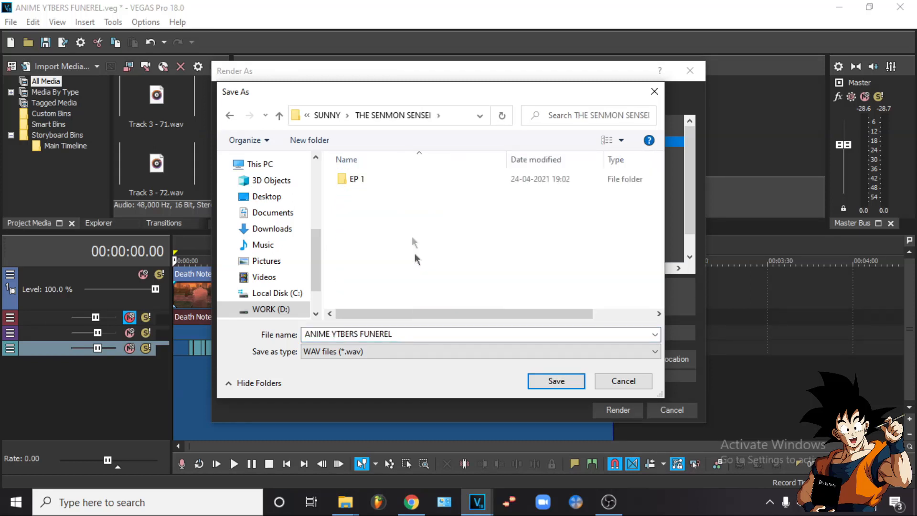
double_click(420, 178)
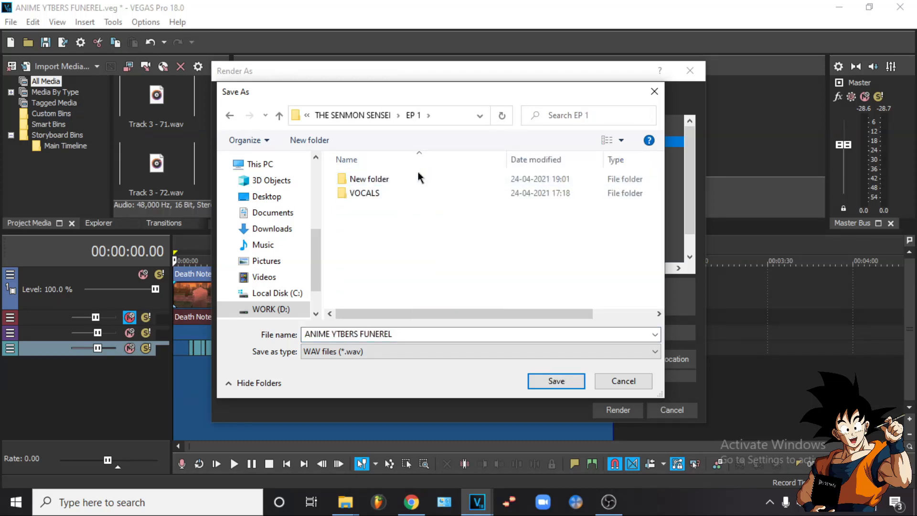
double_click(409, 180)
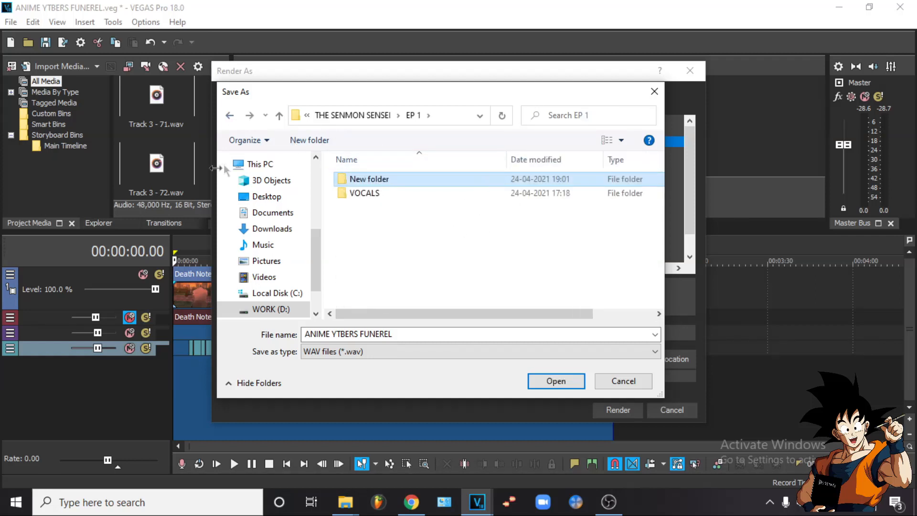
Name the output file ANIME YTBERS FUNEREL VOCALS in the EP 1 folder and render it as WAV
click(434, 337)
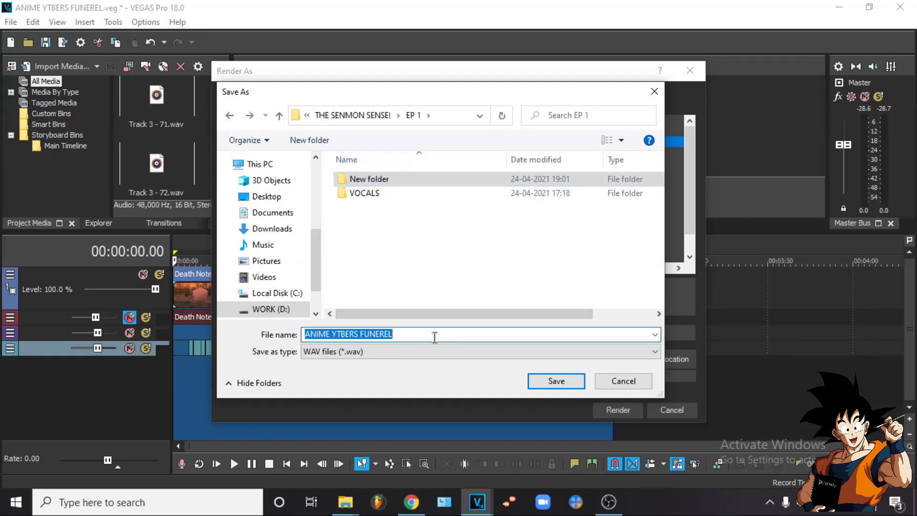
click(338, 334)
click(444, 332)
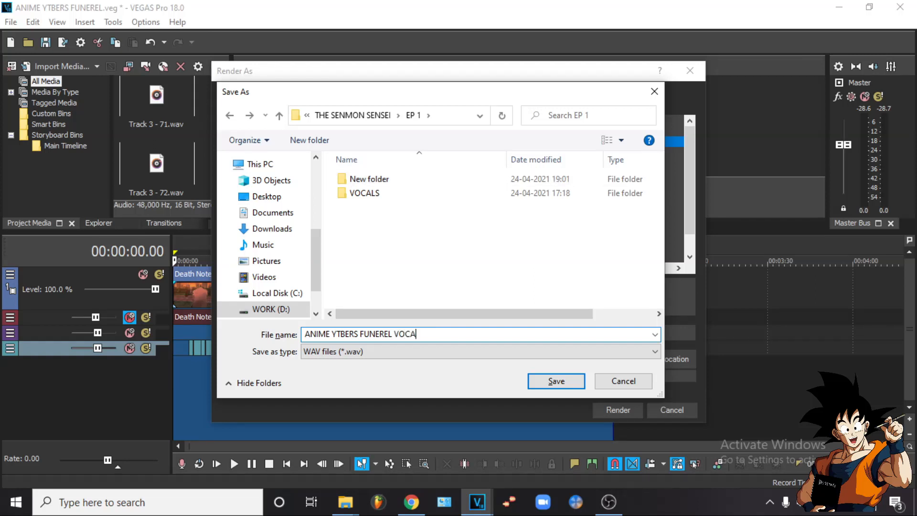
text(VOCALS)
click(575, 383)
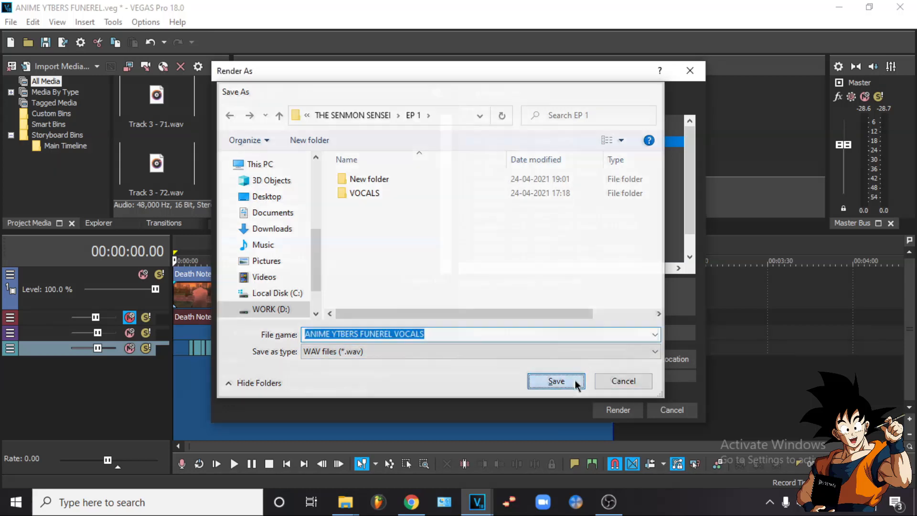
click(604, 411)
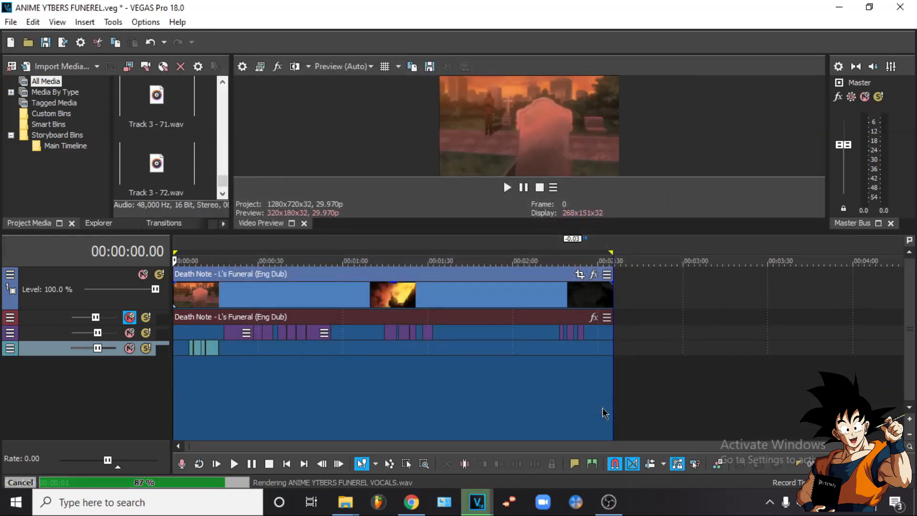
Save the ANIME YTBERS FUNEREL project and close its VEGAS Pro window
click(366, 389)
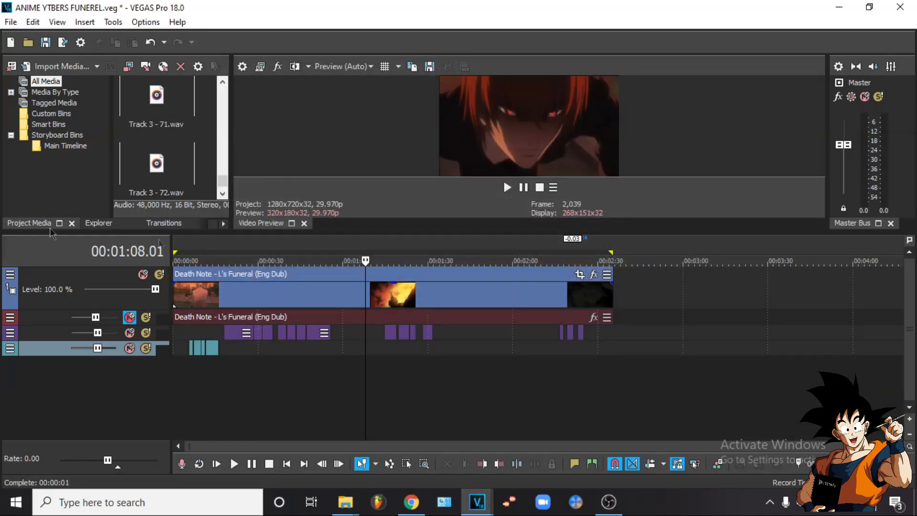
click(11, 19)
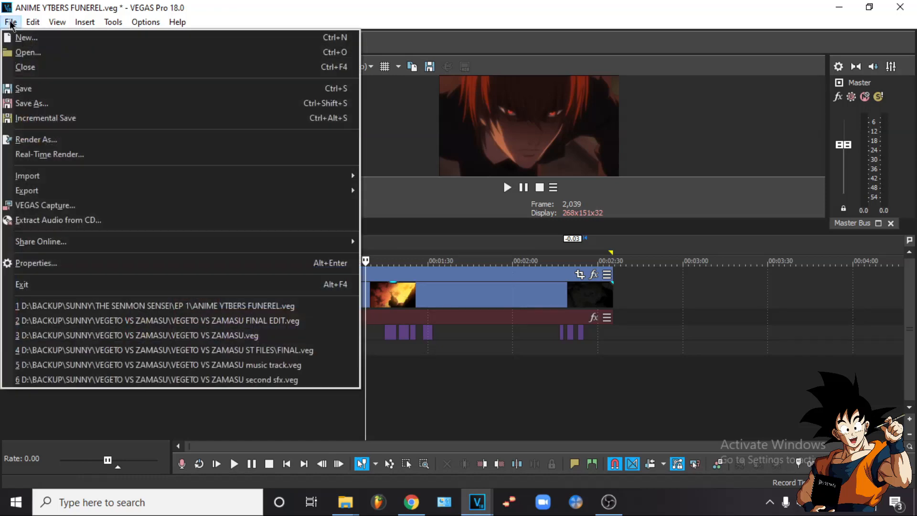
click(65, 90)
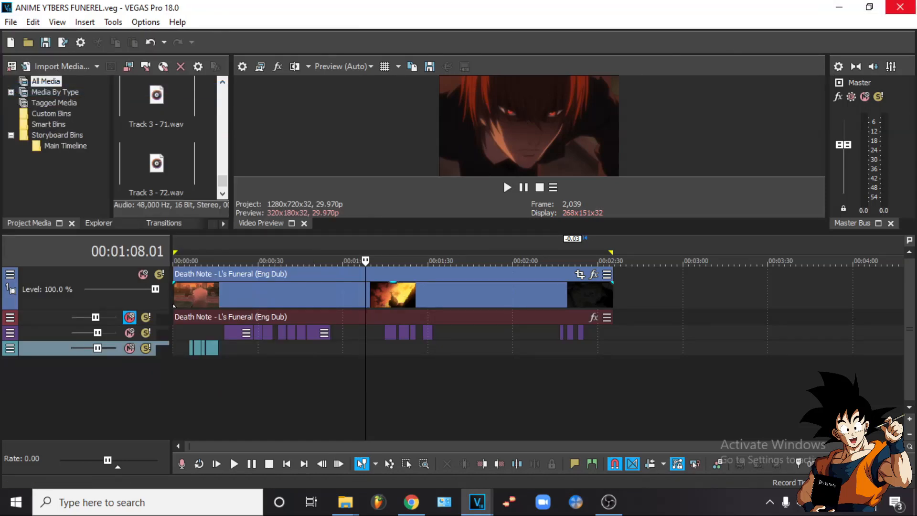
click(900, 7)
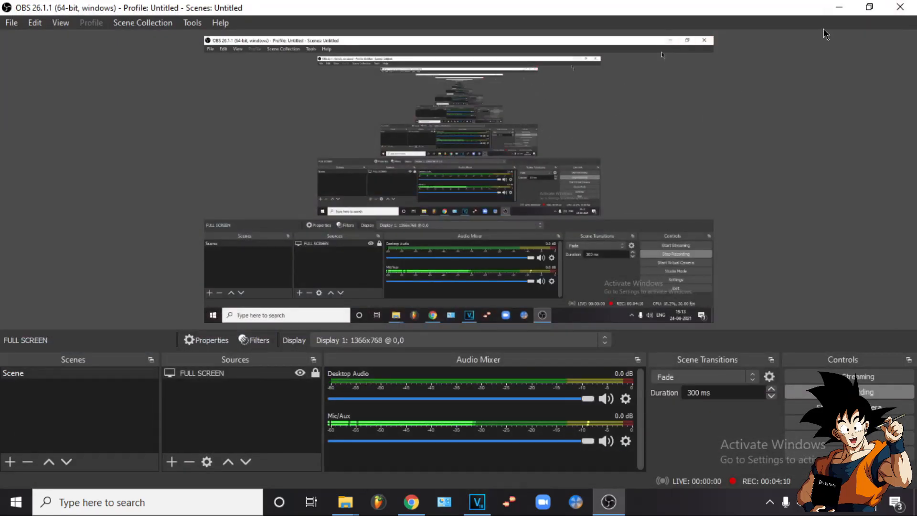
click(838, 9)
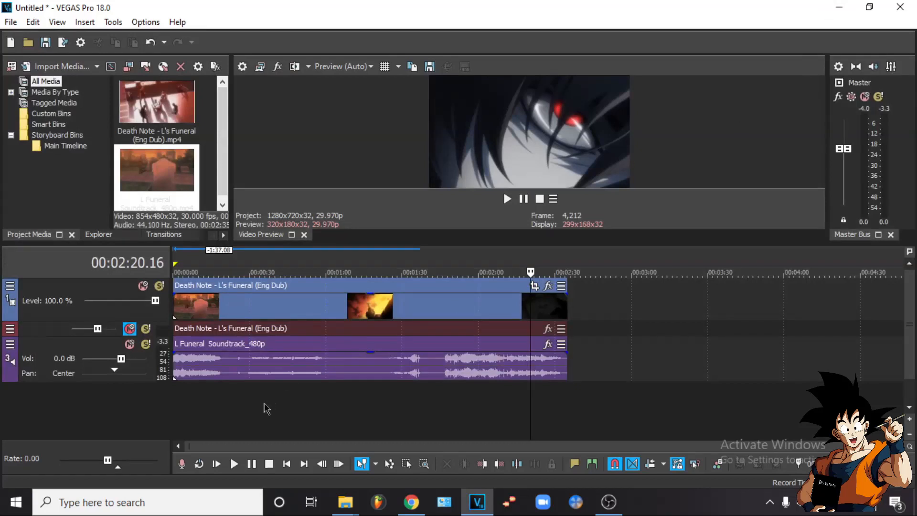
click(187, 411)
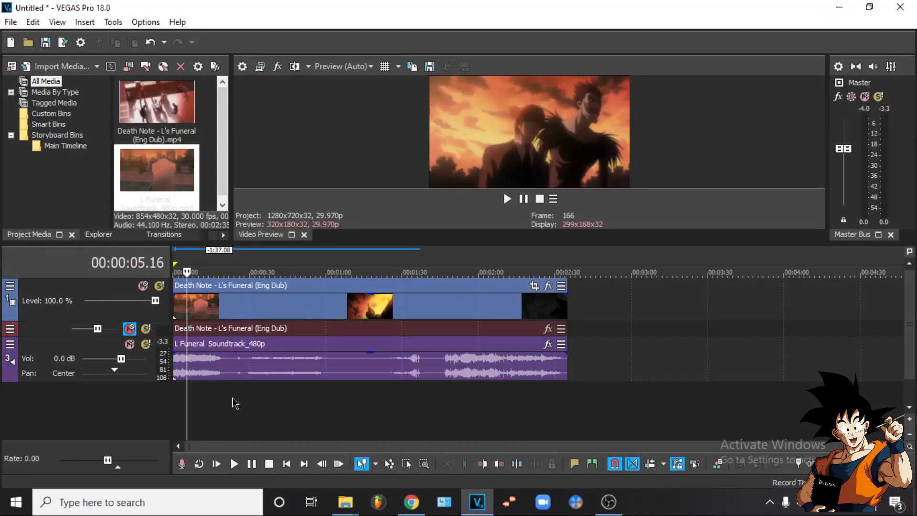
click(345, 411)
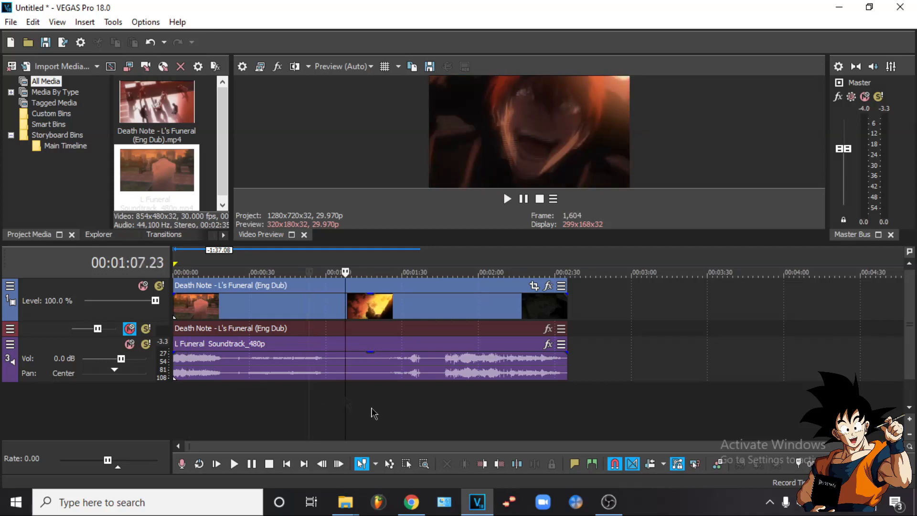
click(423, 415)
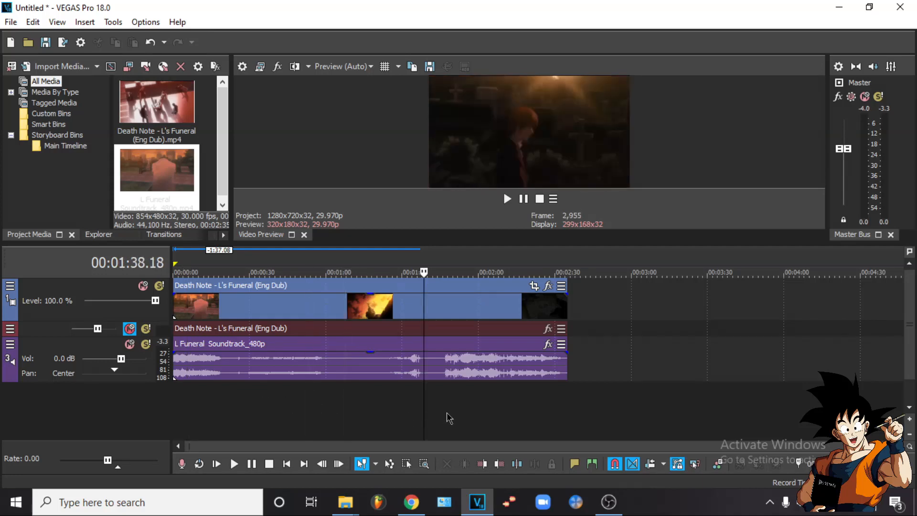
Switch to Chrome, close the L Funeral Hindi Dub video tab and open YouTube in a new tab
click(412, 502)
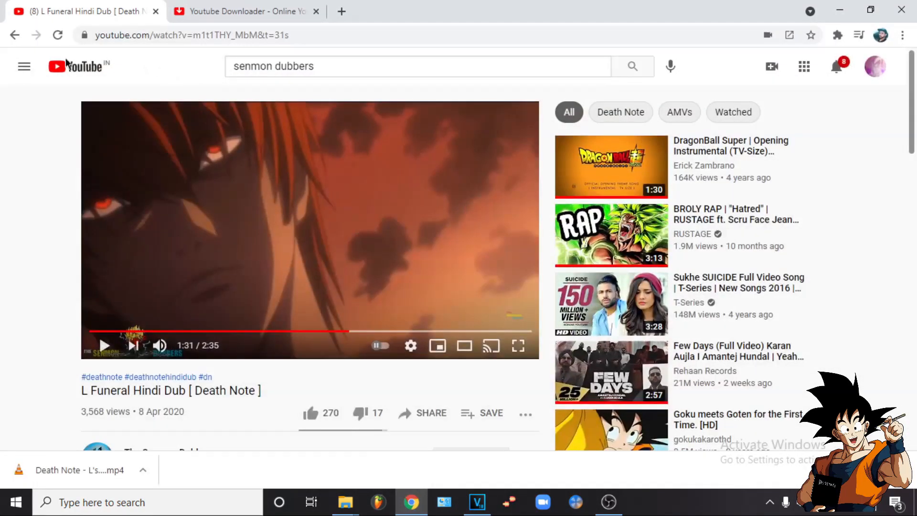
click(14, 36)
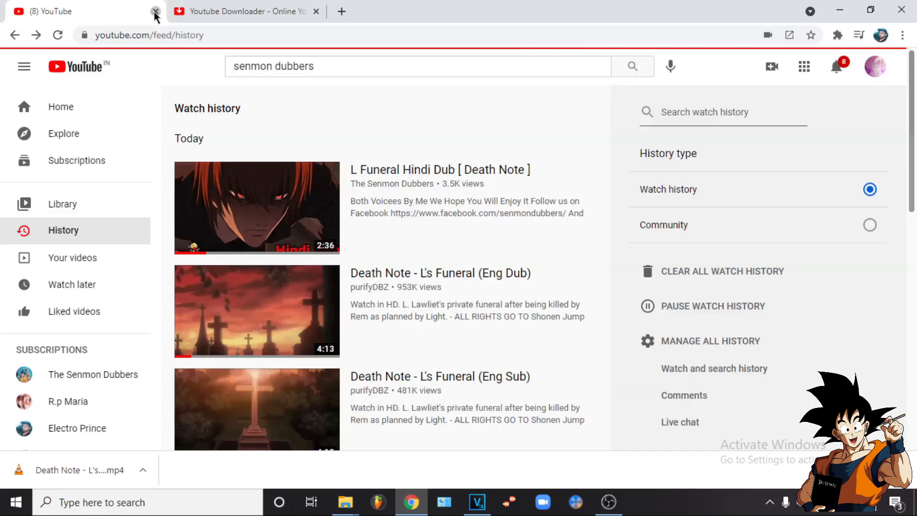
click(156, 11)
click(181, 11)
click(425, 288)
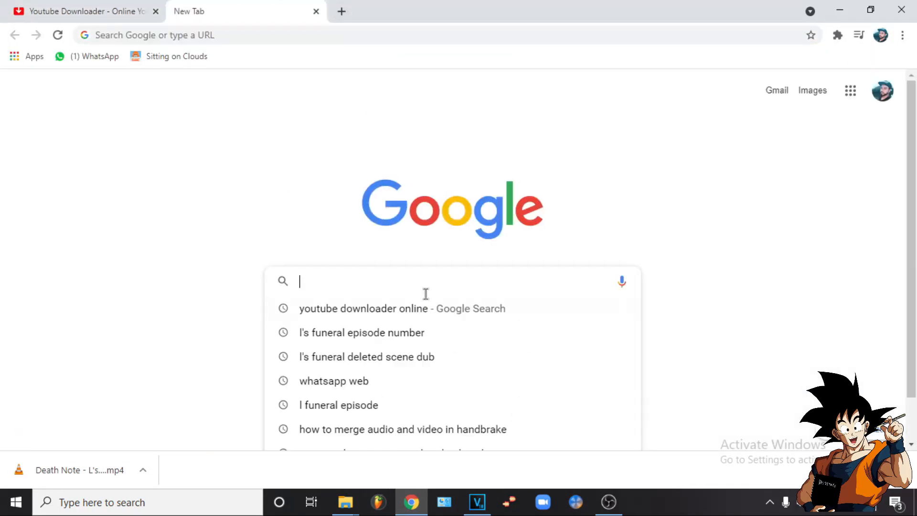
click(315, 213)
click(403, 363)
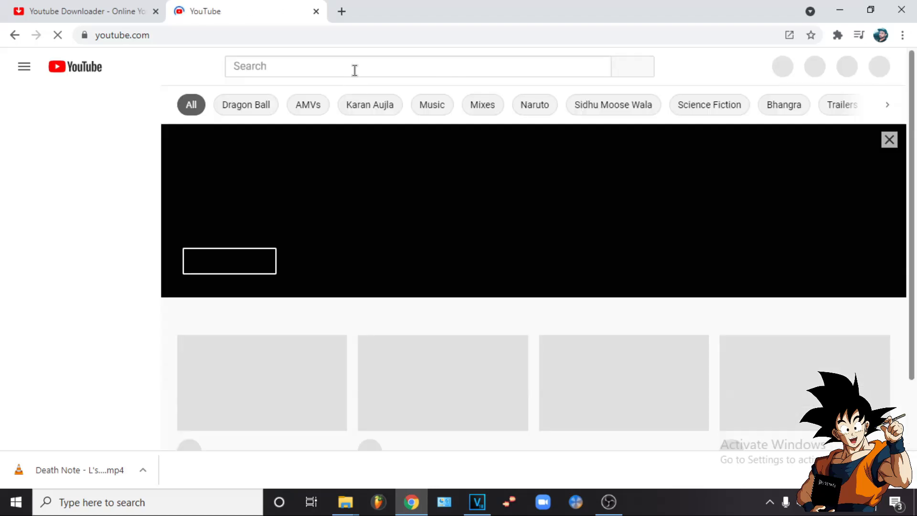
Search YouTube for senmon sfx and open the L Funeral | Soundtrack video from The Senmon SFX channel
click(354, 70)
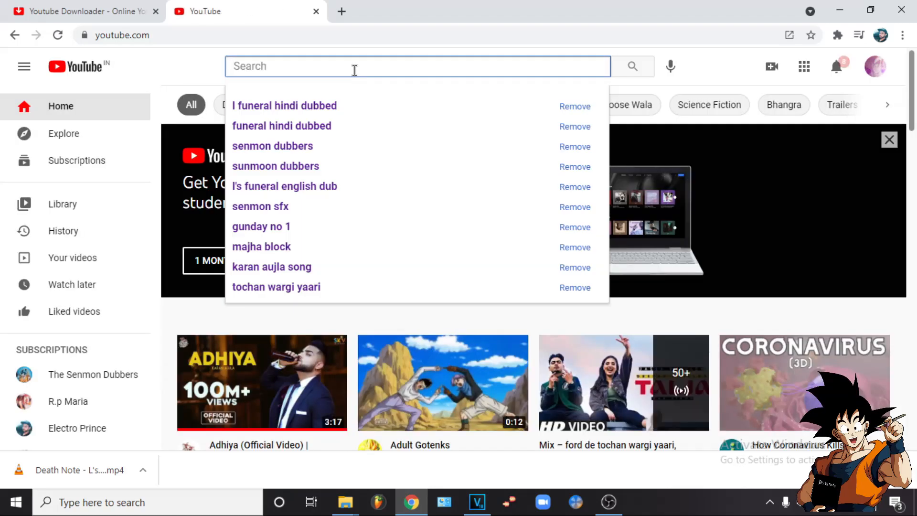
text(SENM)
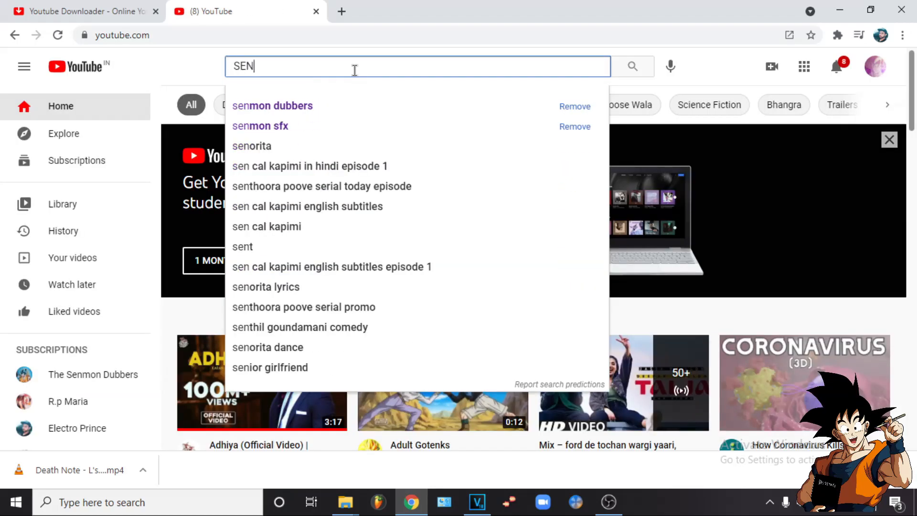
click(344, 127)
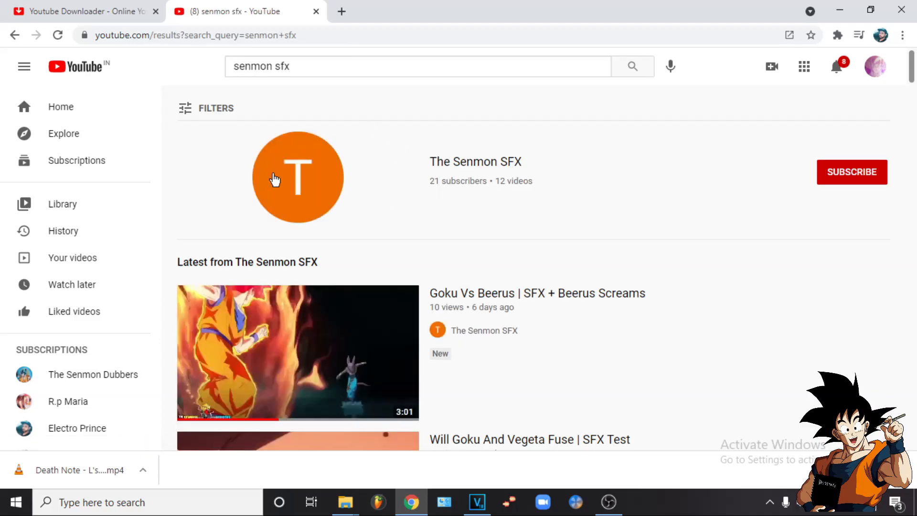
click(274, 179)
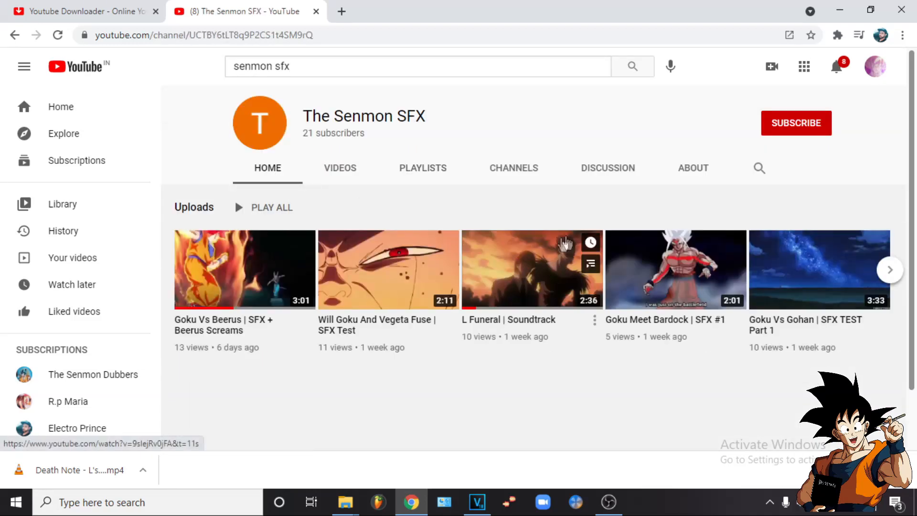
click(567, 239)
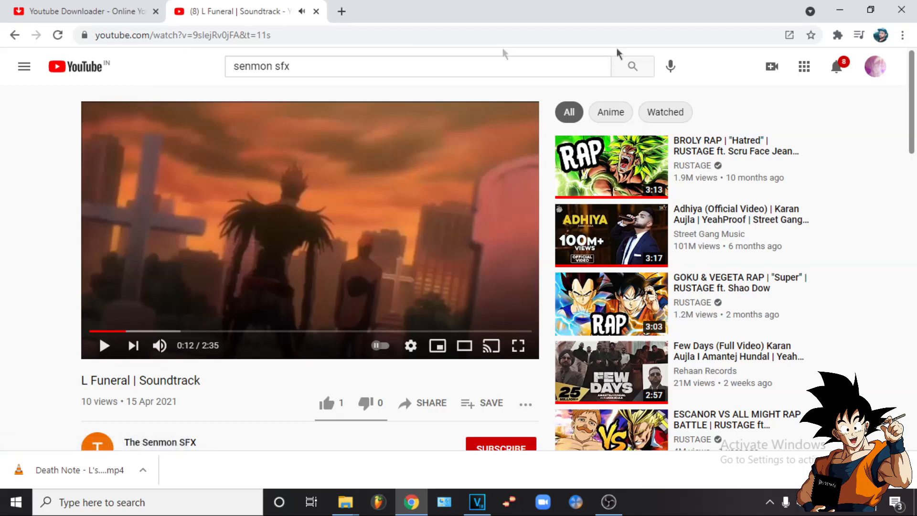
Switch to File Explorer and go to the EP 1 folder inside WORK (D:)\BACKUP\SUNNY\THE SENMON SENSEI
click(840, 12)
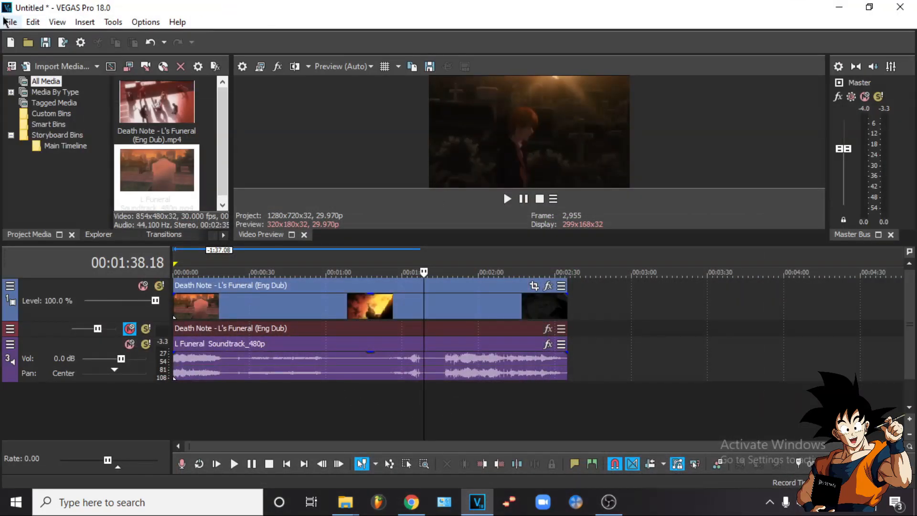
click(838, 8)
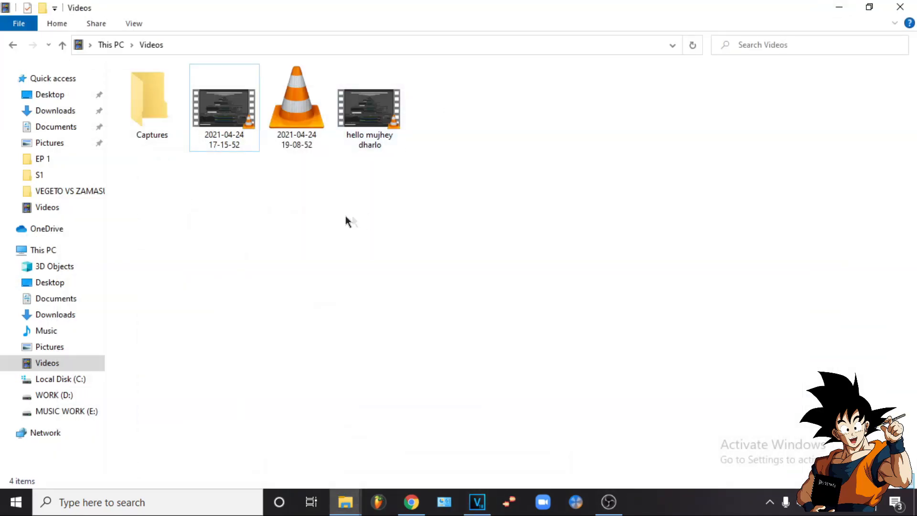
click(13, 45)
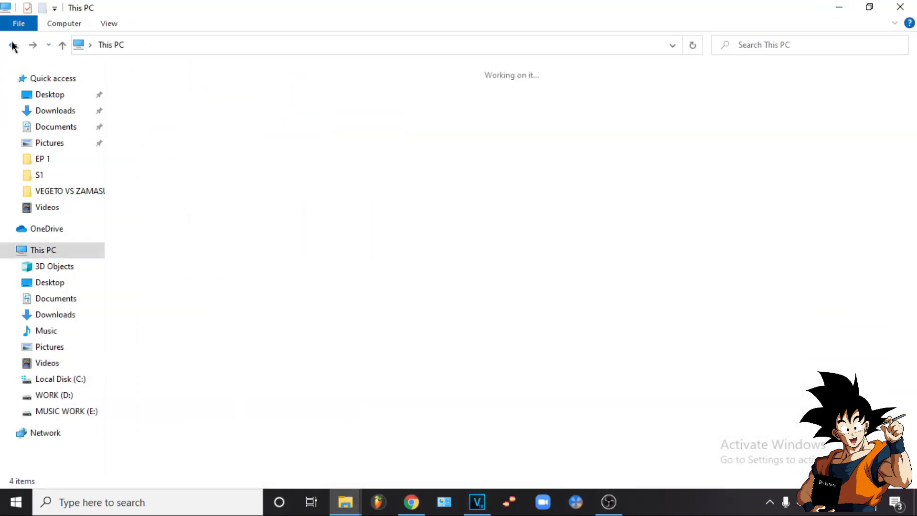
double_click(407, 190)
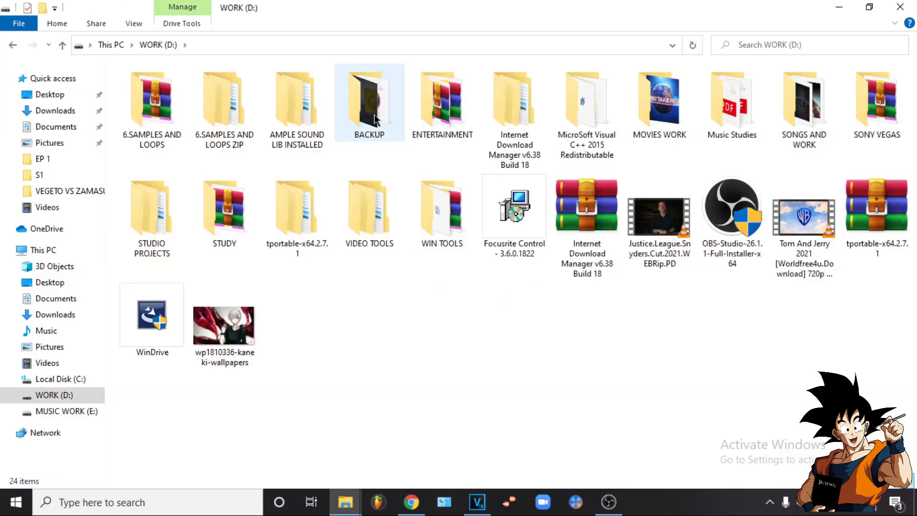
double_click(375, 119)
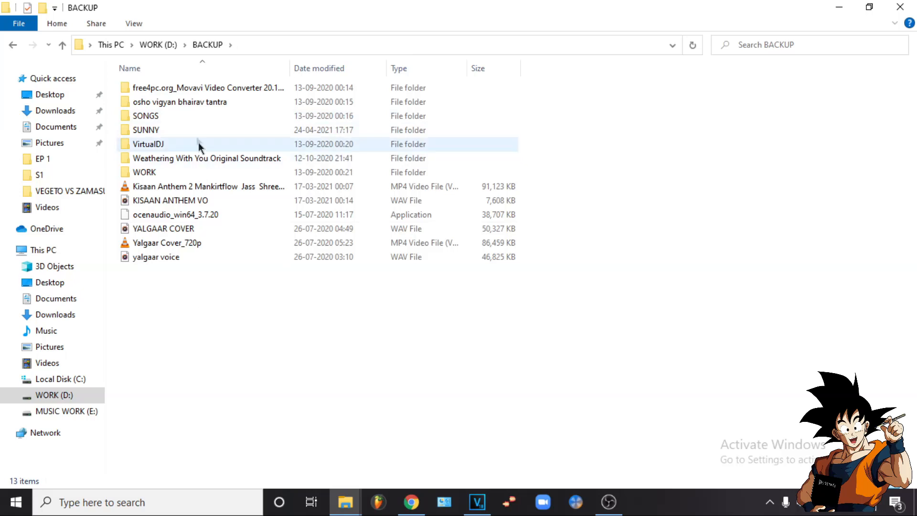
mouse_move(195, 130)
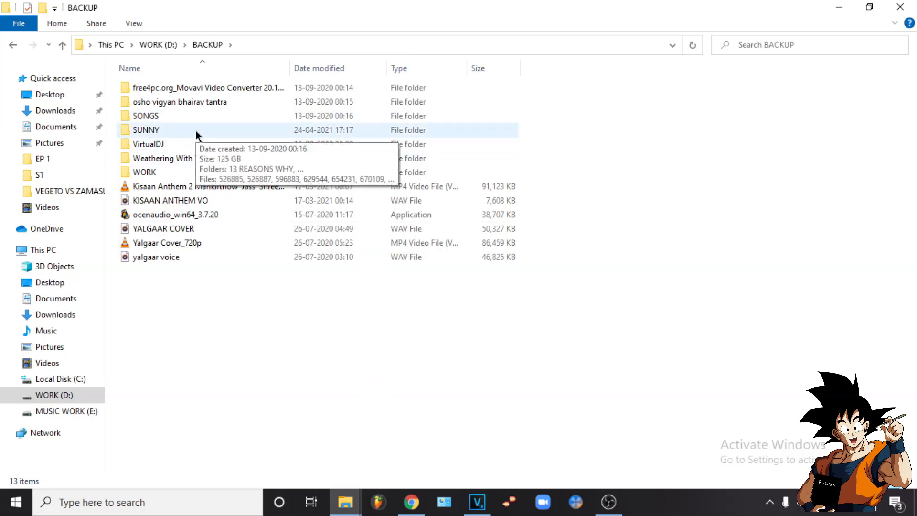
double_click(196, 130)
mouse_move(397, 219)
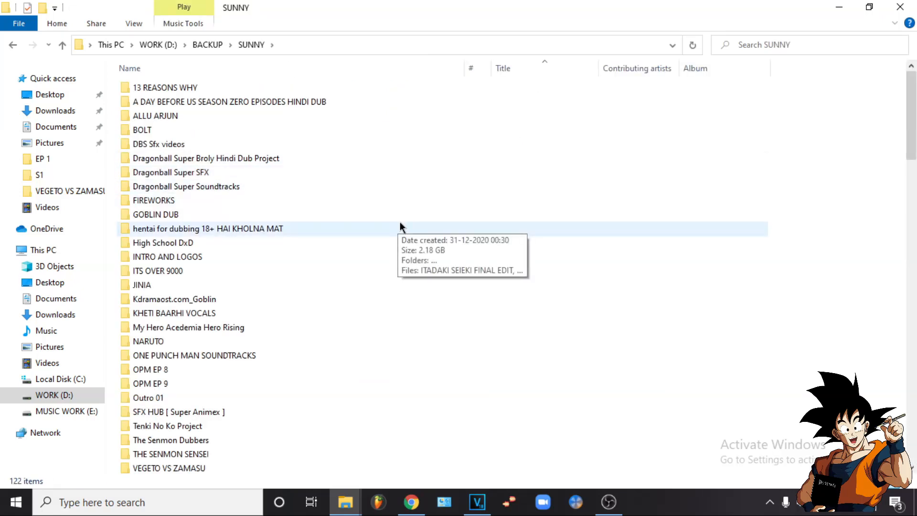
scroll(400, 222, down, 2)
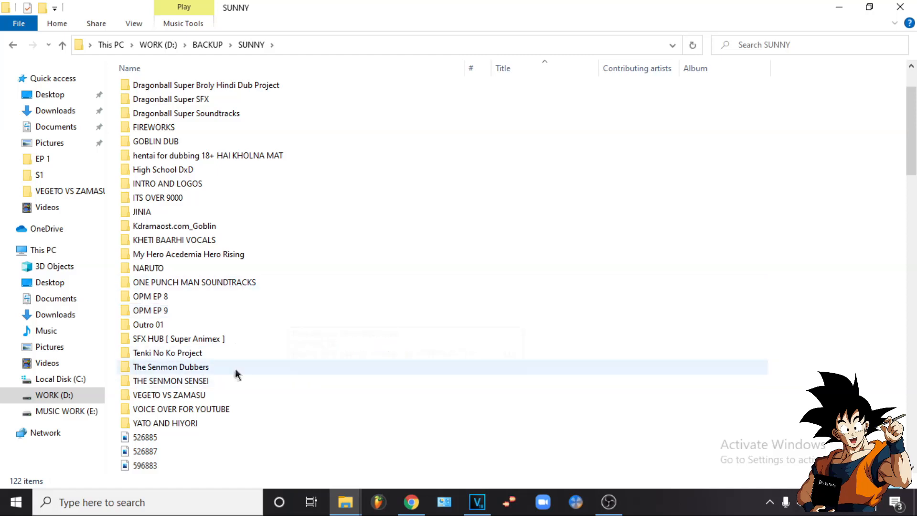
double_click(200, 381)
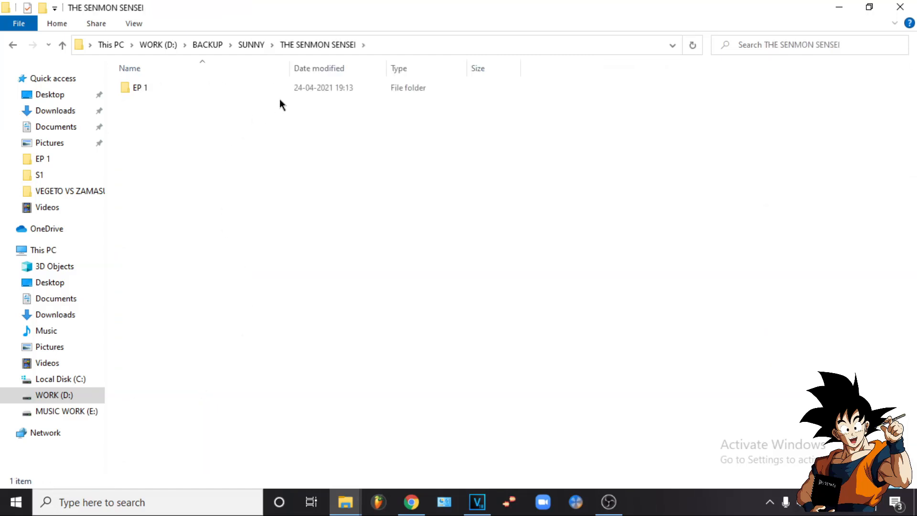
double_click(287, 86)
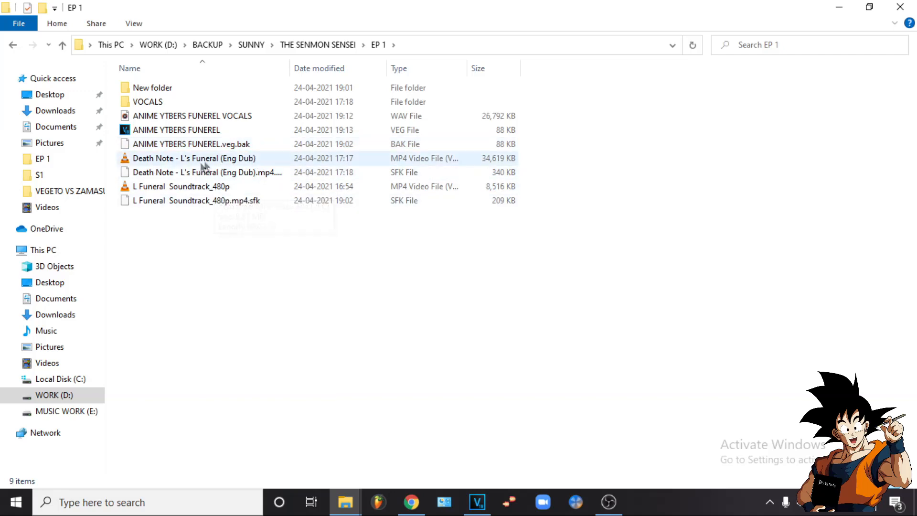
Add the ANIME YTBERS FUNEREL VOCALS WAV at the VEGAS Pro timeline start on a new track and collapse the soundtrack track's height
drag(186, 116, 172, 415)
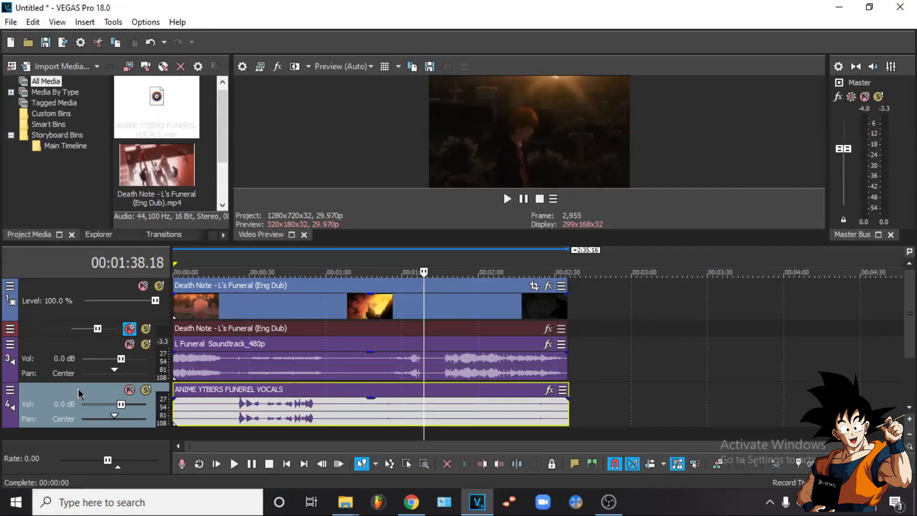
drag(63, 382, 63, 352)
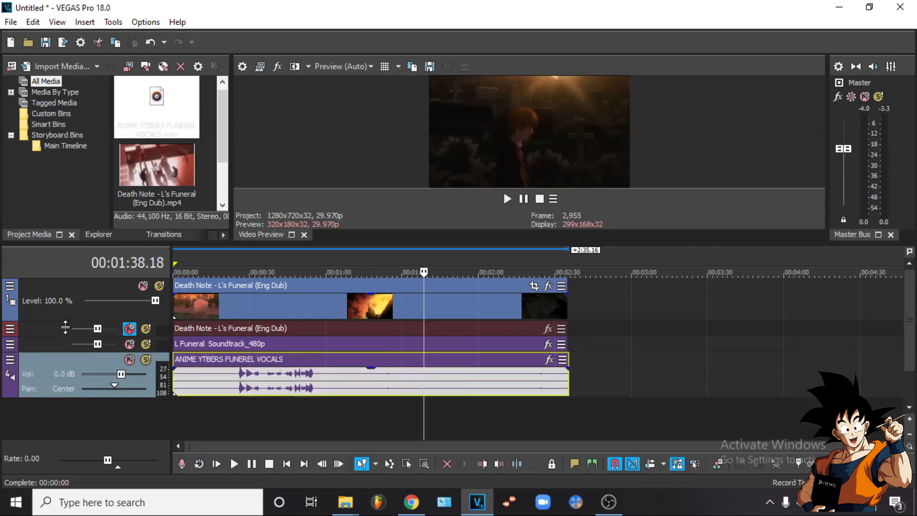
Return to the start of the timeline and mute the L Funeral Soundtrack track
click(175, 383)
key(space)
scroll(175, 383, up, 4)
key(space)
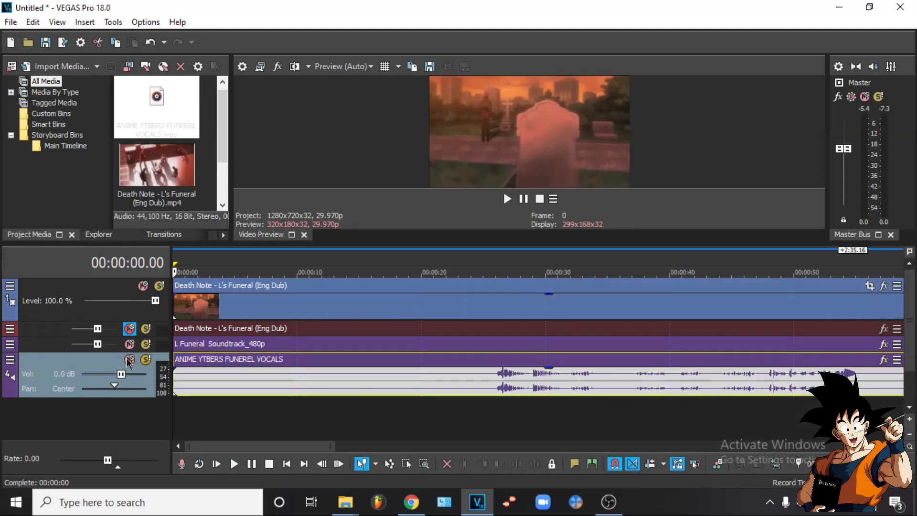
click(126, 344)
Listen to the vocals on their own at several points within about the first 20 seconds
key(space)
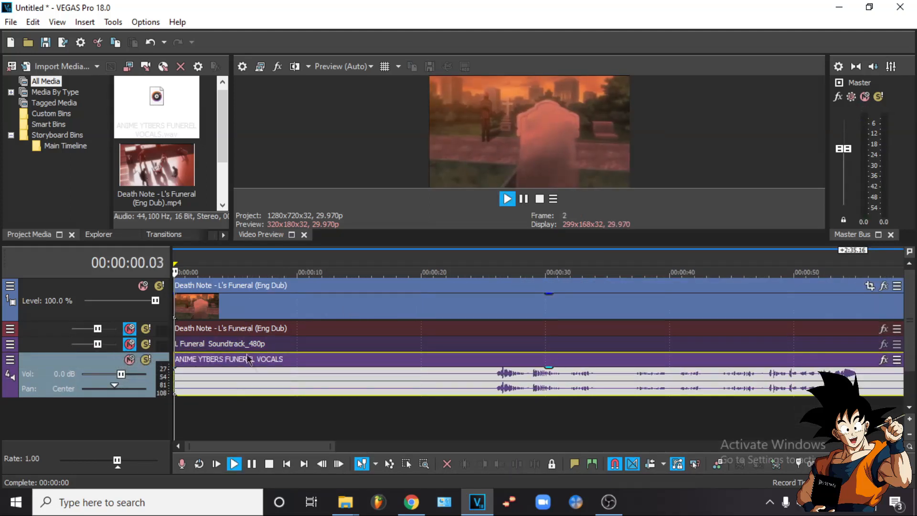
click(263, 262)
click(301, 260)
click(359, 258)
click(388, 256)
click(429, 257)
click(380, 263)
key(space)
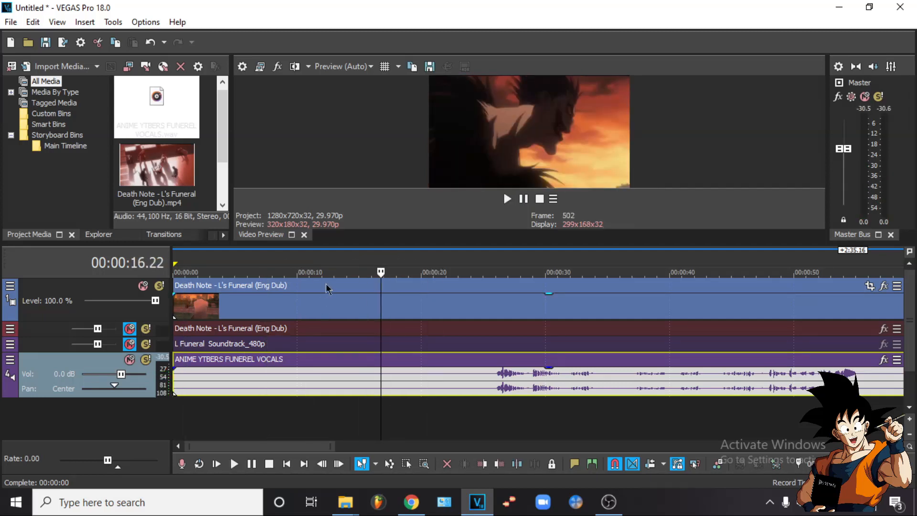
Enlarge the timeline area and the vocals track's height, and play the vocals from about 12 seconds
drag(328, 244, 327, 179)
drag(103, 333, 102, 446)
click(323, 400)
key(space)
scroll(323, 401, up, 3)
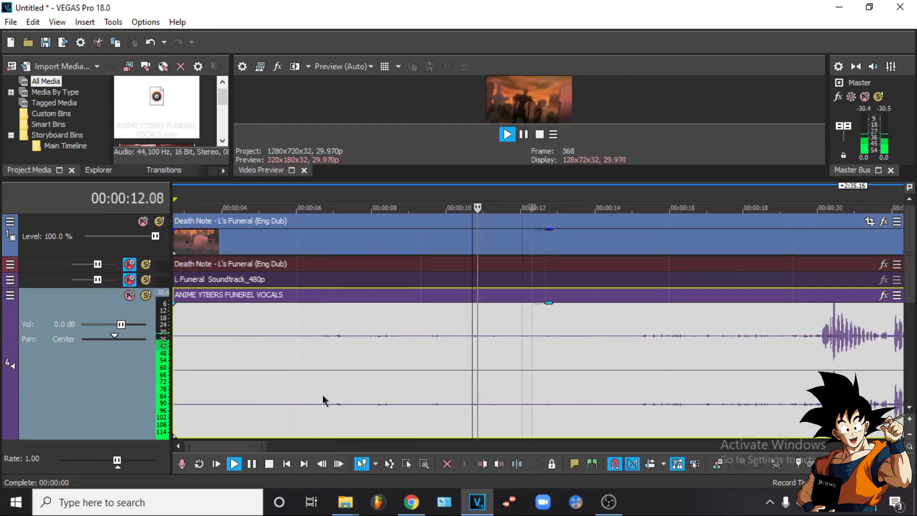
scroll(560, 371, down, 3)
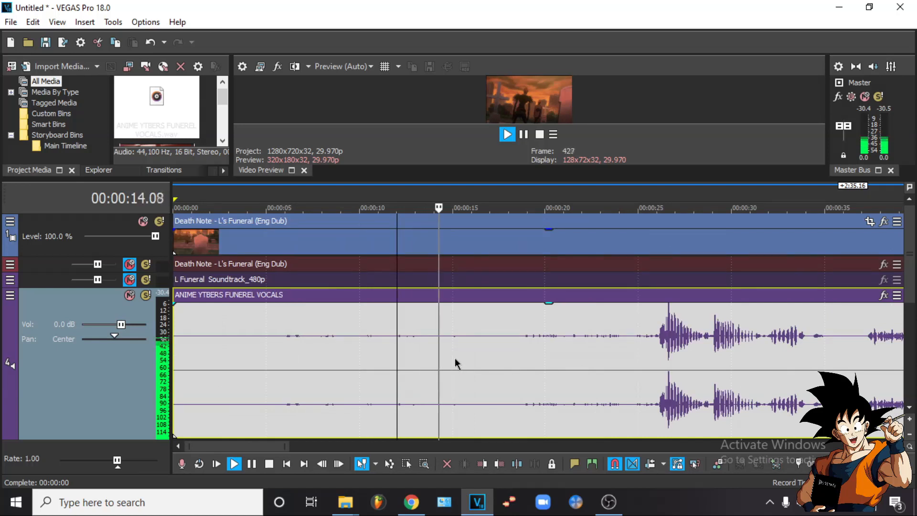
Check the quiet passage of the vocals for background noise by playing it from about 16 seconds
click(475, 361)
key(space)
key(space)
click(481, 351)
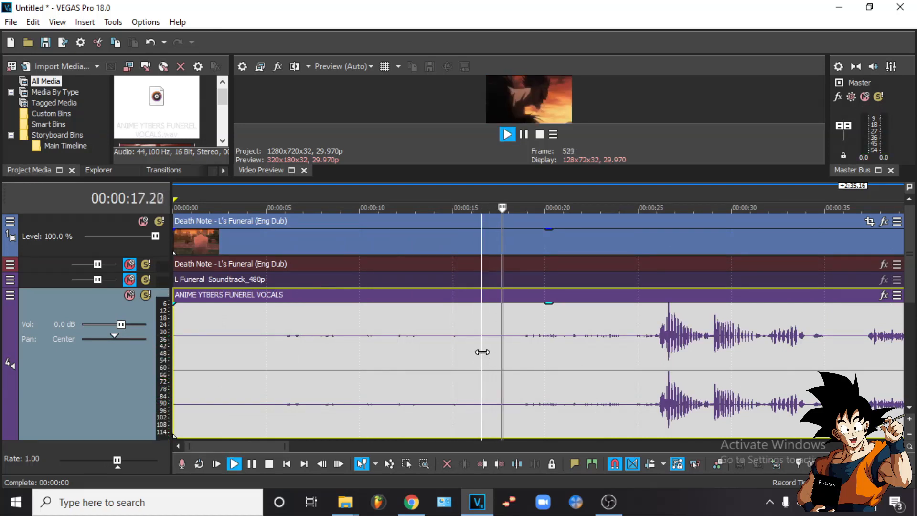
key(space)
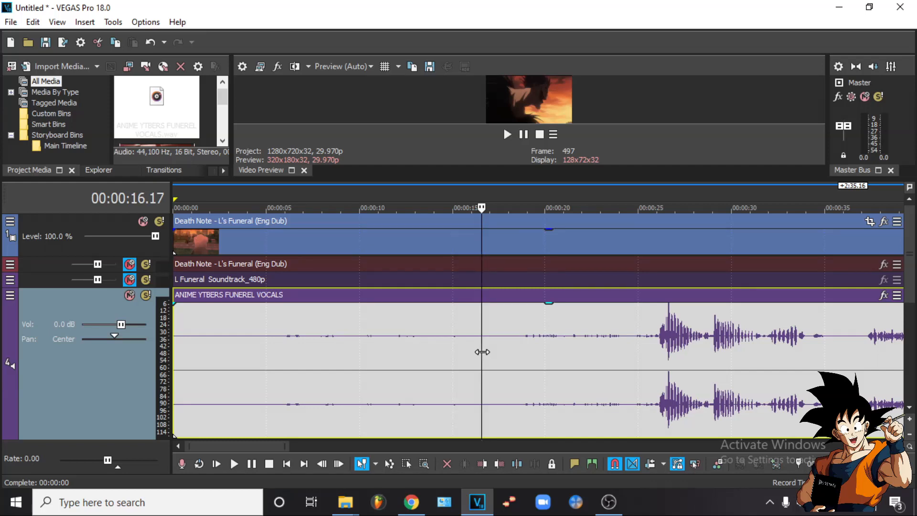
Lower the vocals track's volume to -11.0 dB and play the first spoken line from about 25 seconds
scroll(482, 352, down, 2)
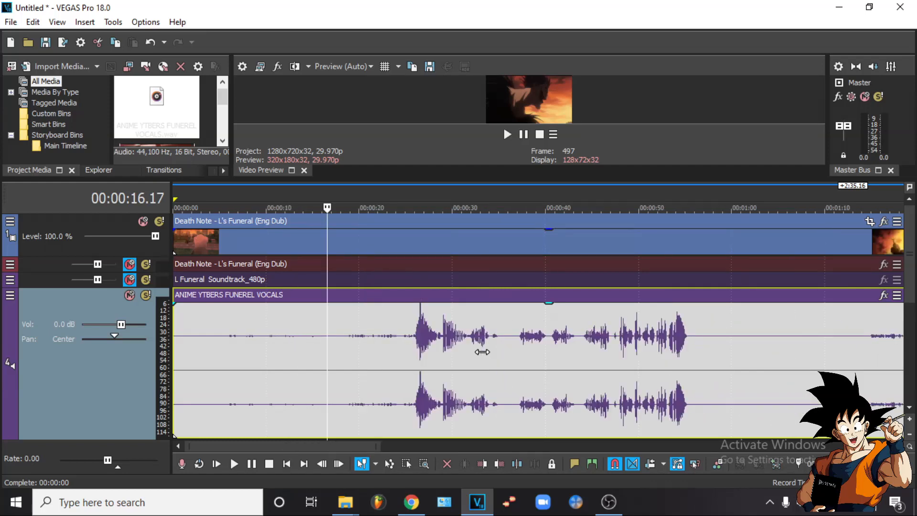
click(399, 359)
click(405, 362)
scroll(406, 362, up, 4)
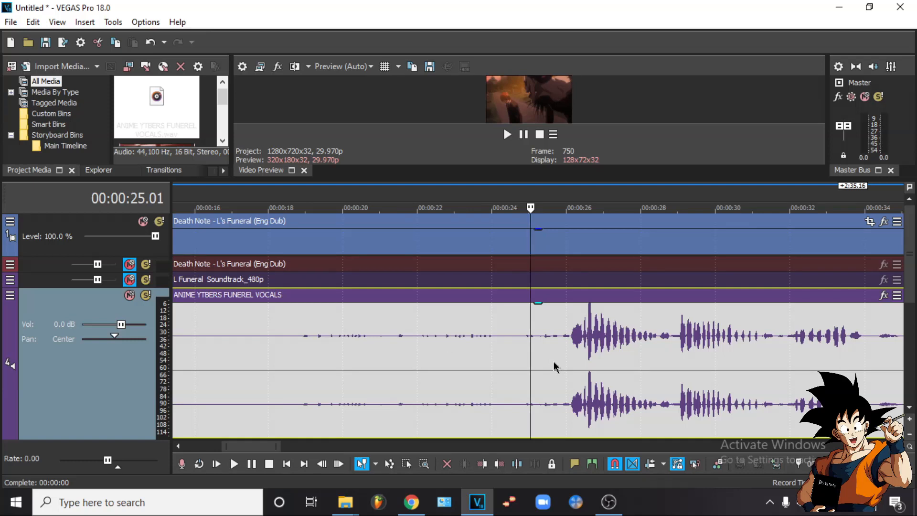
drag(121, 325, 99, 325)
key(space)
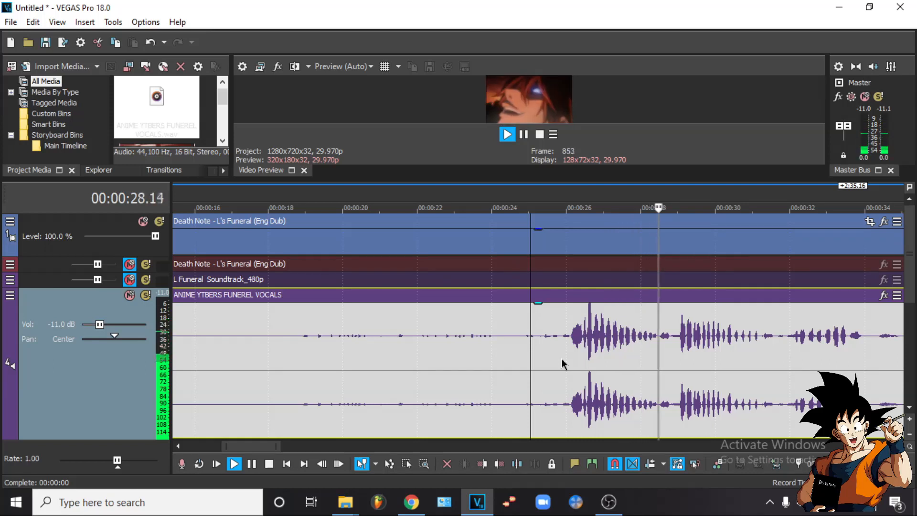
key(space)
scroll(589, 367, down, 4)
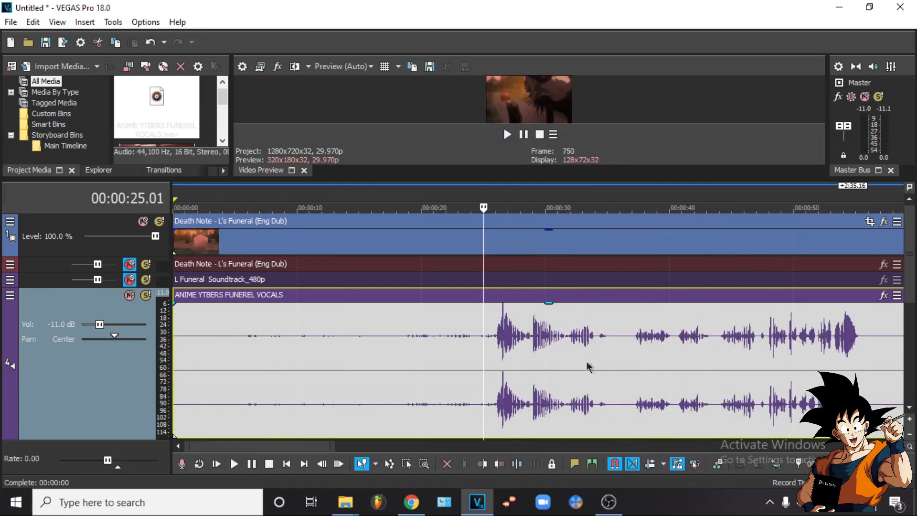
Trim the start of the vocals clip slightly and play the vocals from about 37 seconds
scroll(244, 365, down, 2)
drag(176, 354, 186, 362)
click(369, 365)
click(394, 359)
scroll(394, 359, up, 4)
click(565, 355)
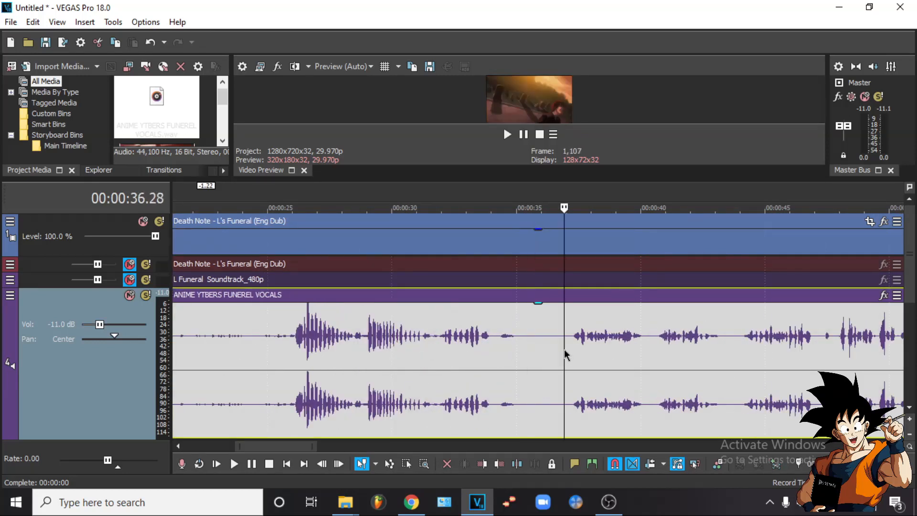
key(space)
scroll(566, 354, up, 5)
key(space)
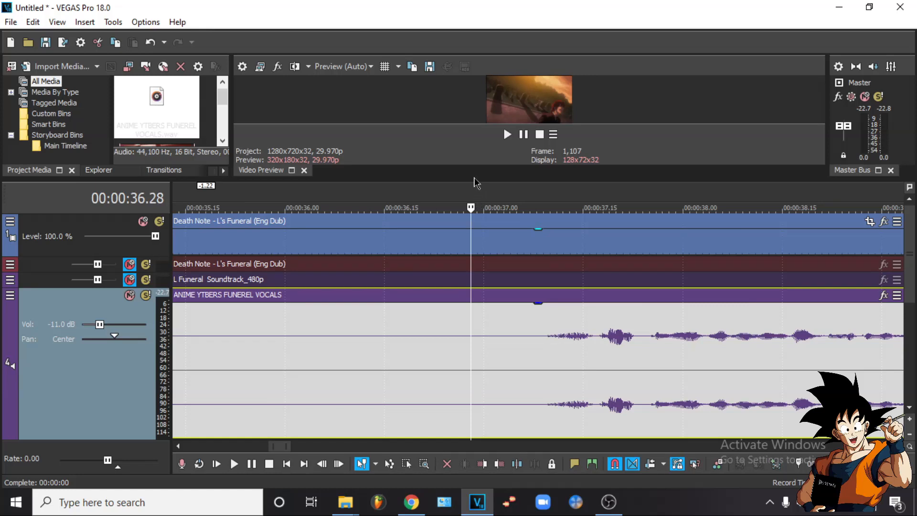
Enlarge the video preview and play the clip with the vocals from about 36 seconds
drag(473, 178, 457, 269)
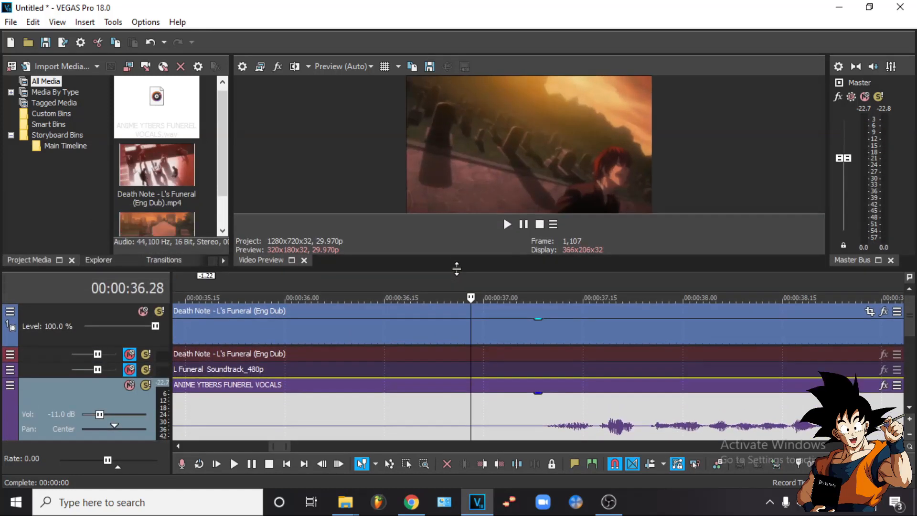
key(space)
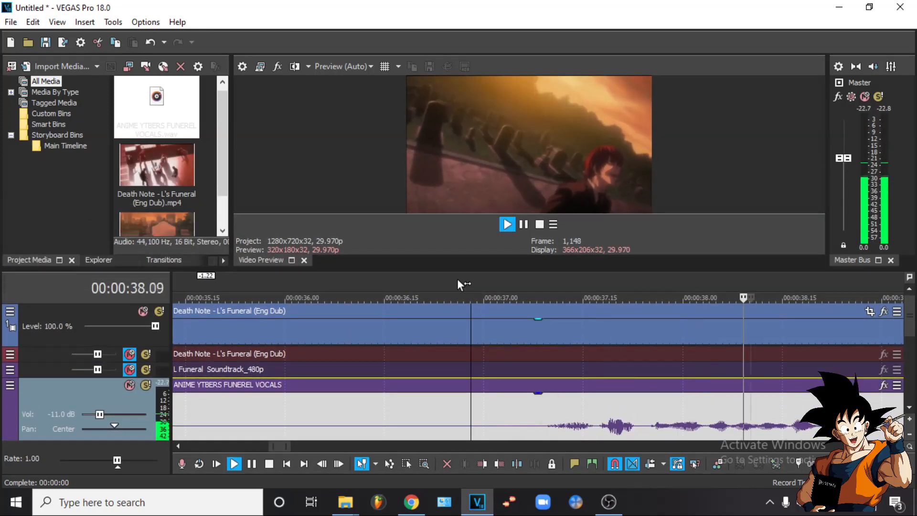
key(space)
scroll(537, 427, down, 3)
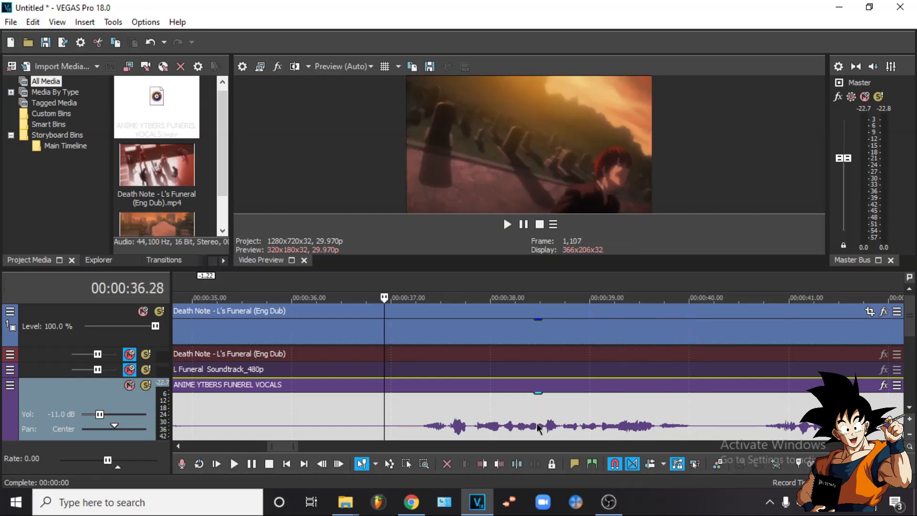
click(325, 275)
key(space)
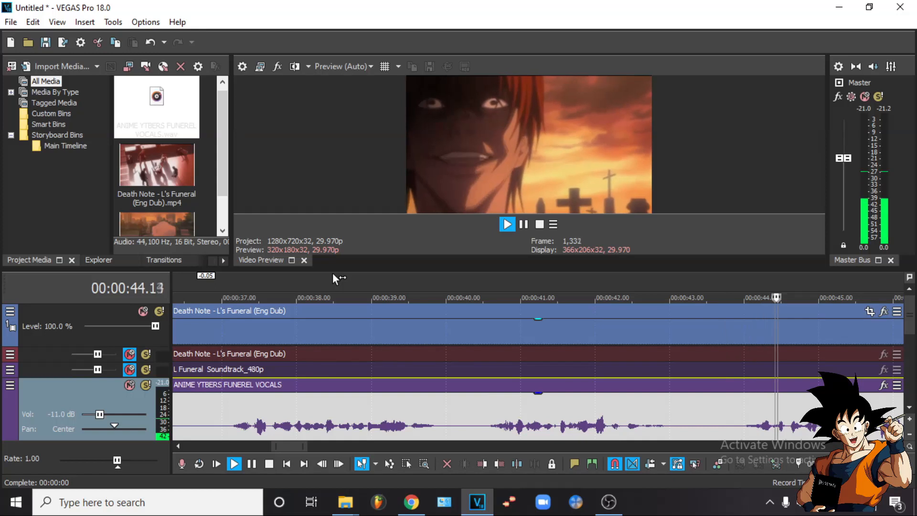
scroll(333, 273, down, 4)
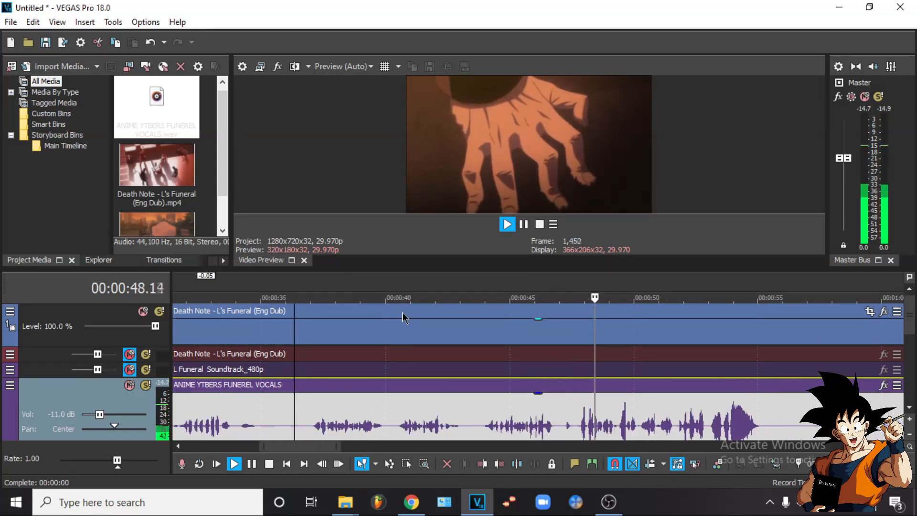
key(space)
Extend the start of the vocals clip back to the beginning of the timeline while playing from about 1.5 seconds
scroll(182, 426, down, 4)
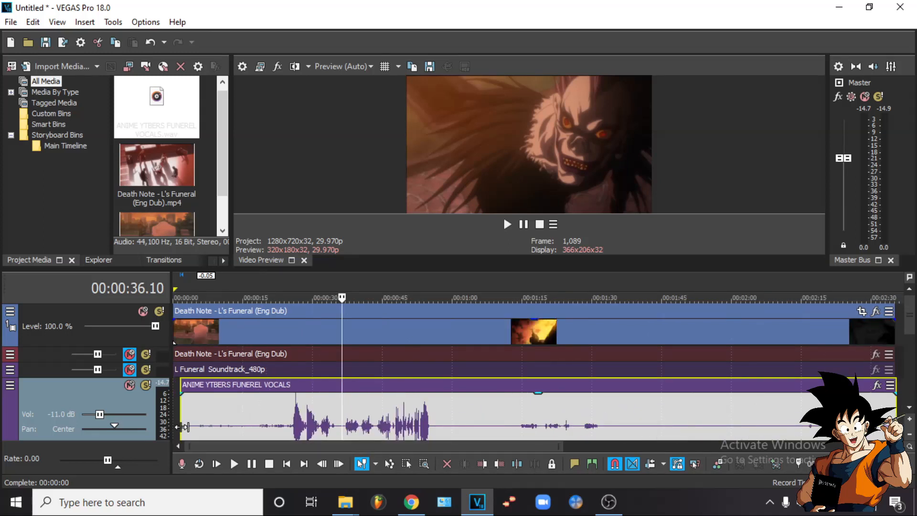
click(182, 427)
key(space)
scroll(182, 426, up, 4)
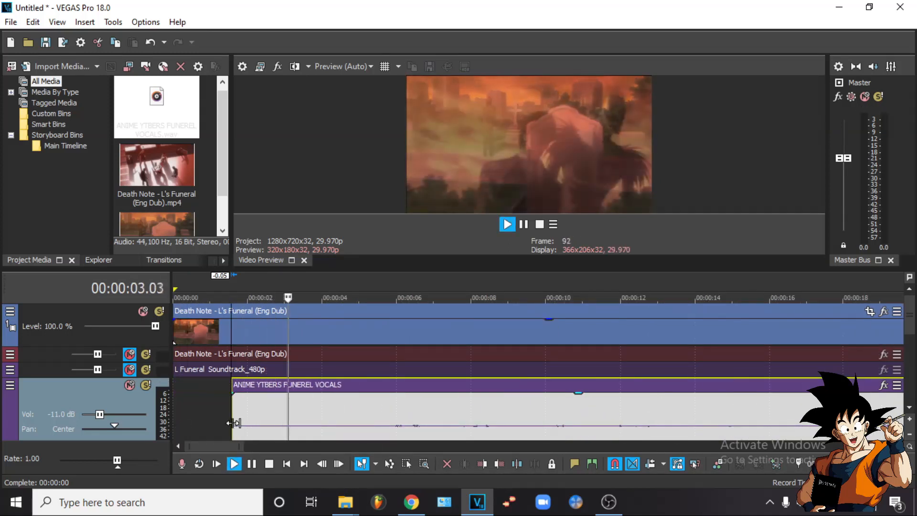
drag(234, 423, 174, 423)
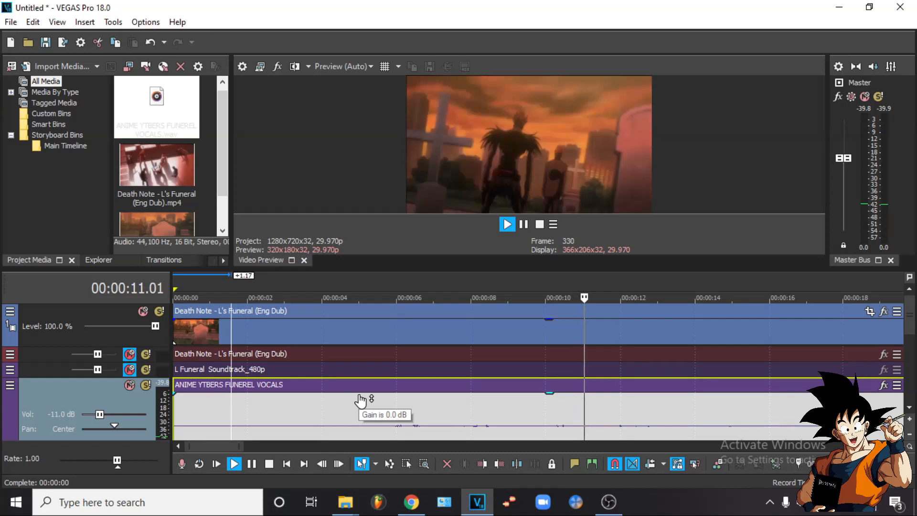
key(space)
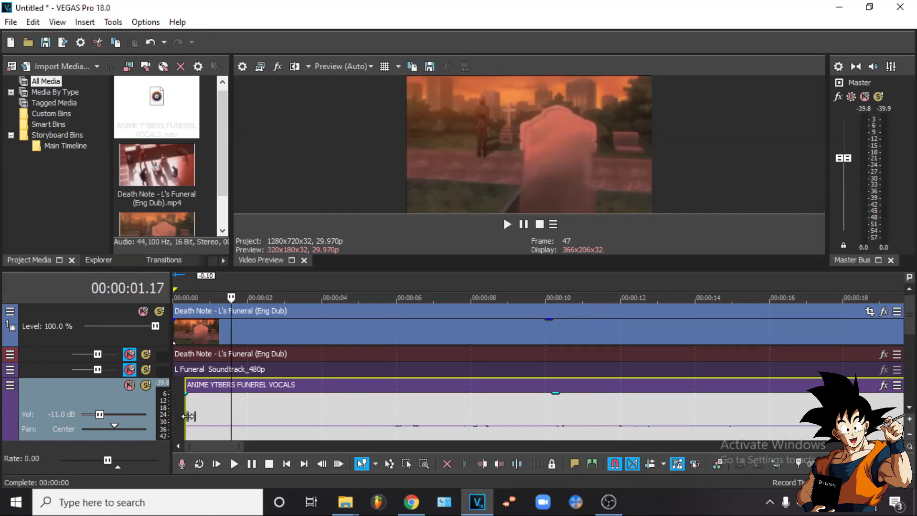
Listen to the quiet opening passage of the vocals from about 6 seconds
click(388, 421)
scroll(389, 421, up, 3)
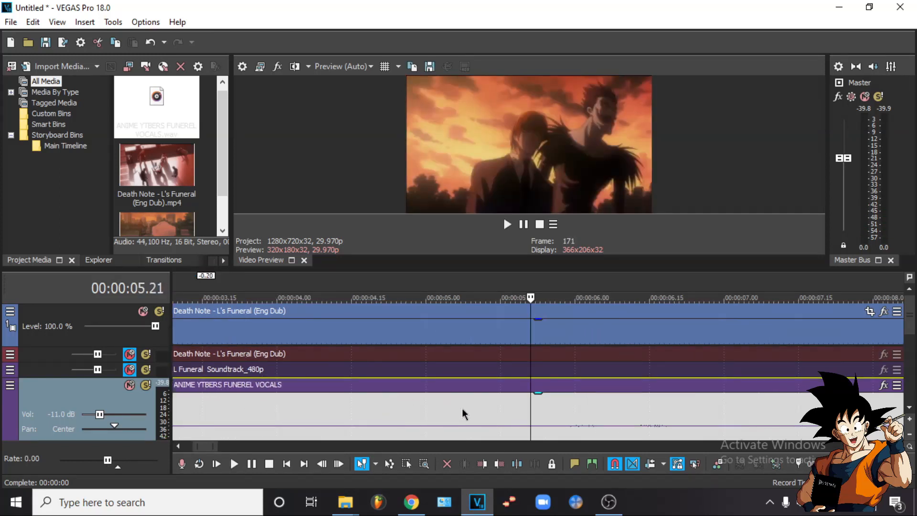
key(space)
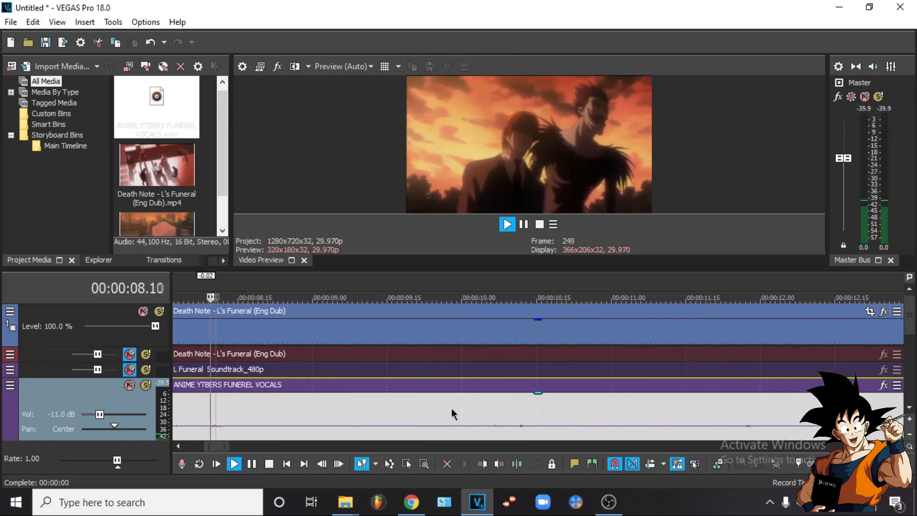
scroll(453, 414, down, 5)
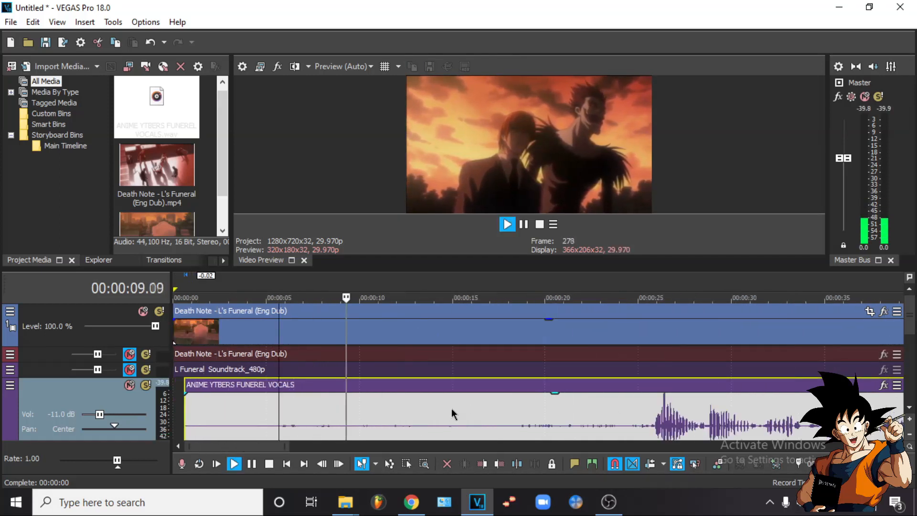
Unmute the original dub audio at a lower volume and raise the vocals track to 10.0 dB, playing from about 6 seconds
click(130, 355)
key(space)
key(space)
key(space)
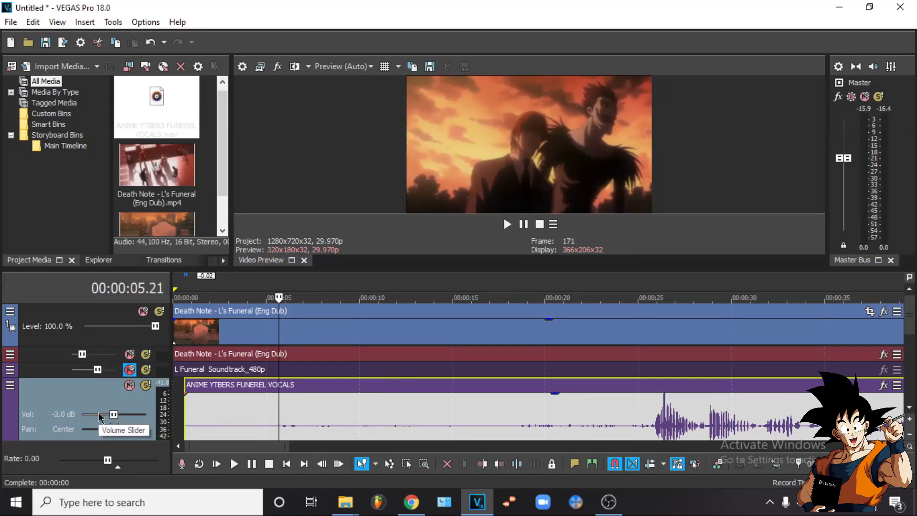
key(space)
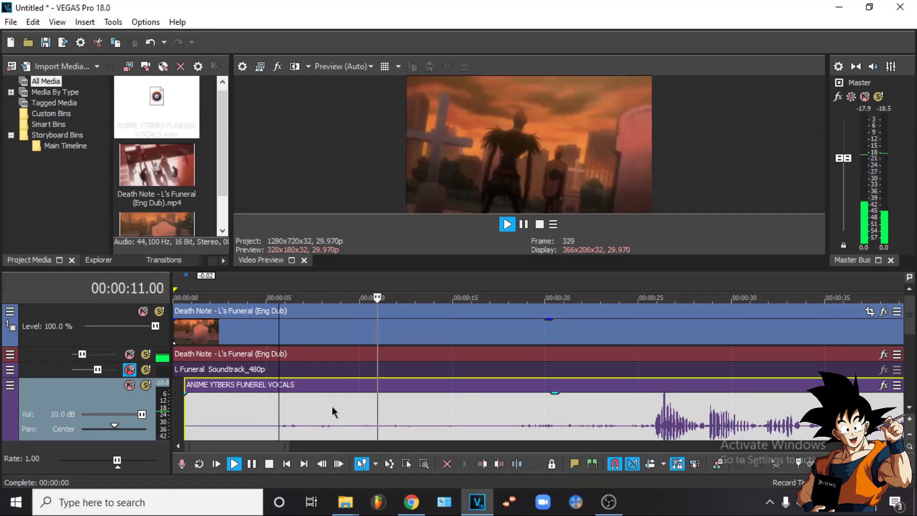
Play the vocals together with the original dub audio through the lead-in and the first spoken lines around 24 to 31 seconds
click(506, 281)
click(615, 281)
scroll(615, 281, up, 3)
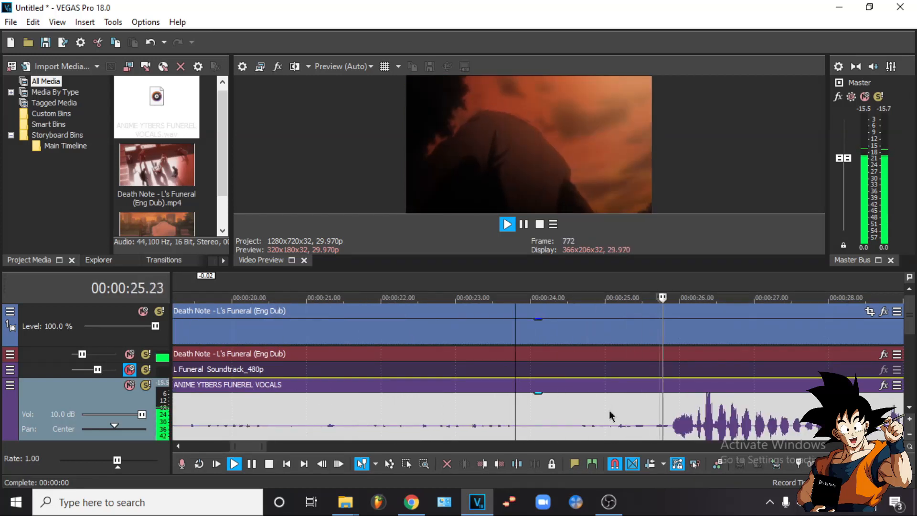
scroll(611, 416, down, 3)
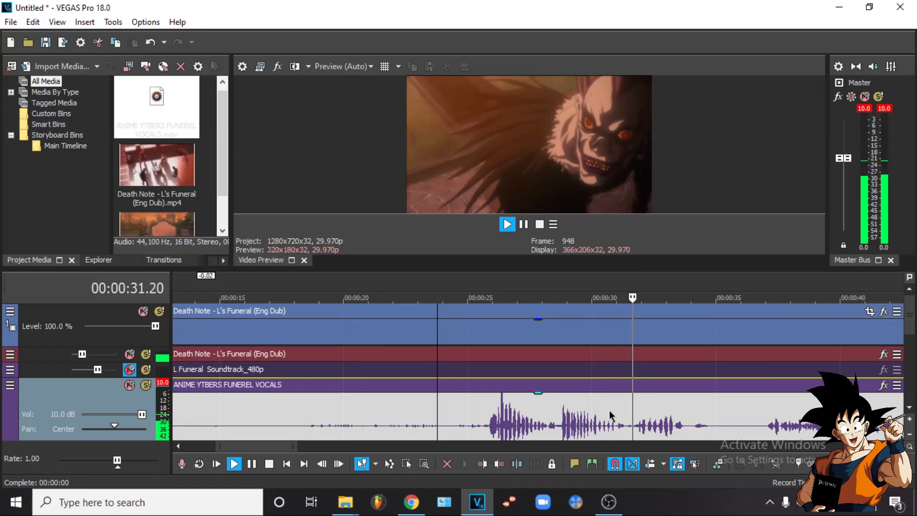
key(space)
Stretch the vocals clip's start to the timeline's beginning and reset the original dub audio track's volume to its default
scroll(213, 394, down, 3)
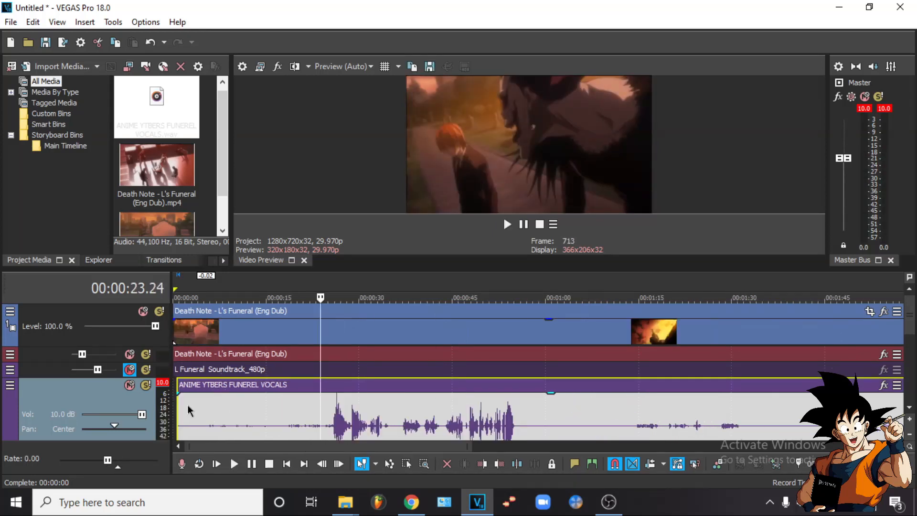
drag(177, 404, 173, 405)
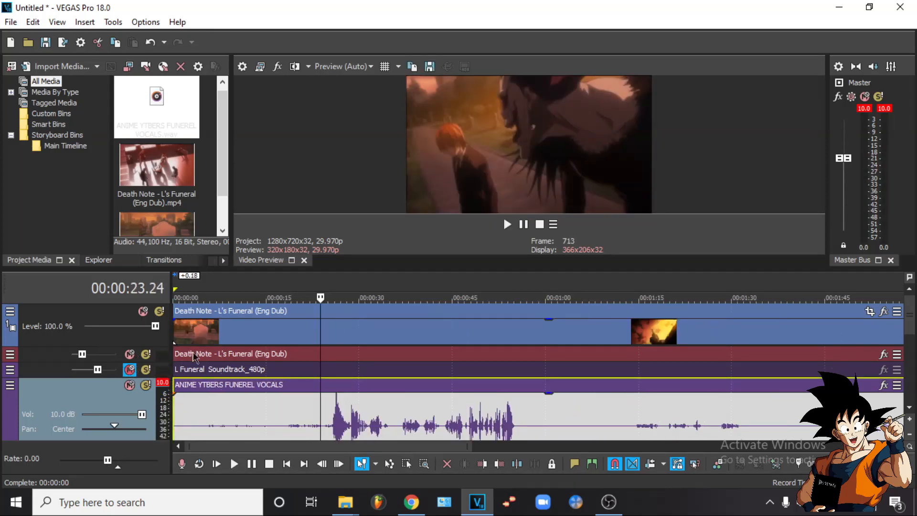
double_click(82, 355)
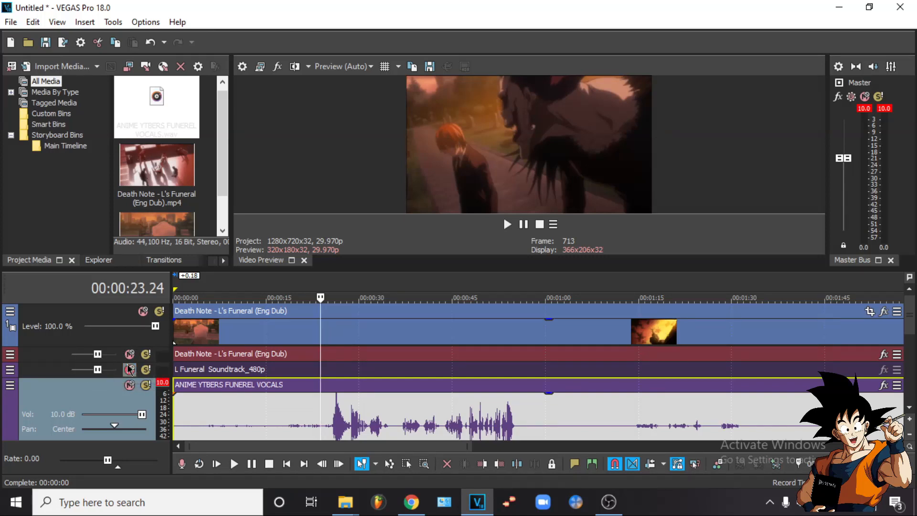
Unmute the L Funeral Soundtrack track and play all the audio tracks from about 12 seconds
click(128, 370)
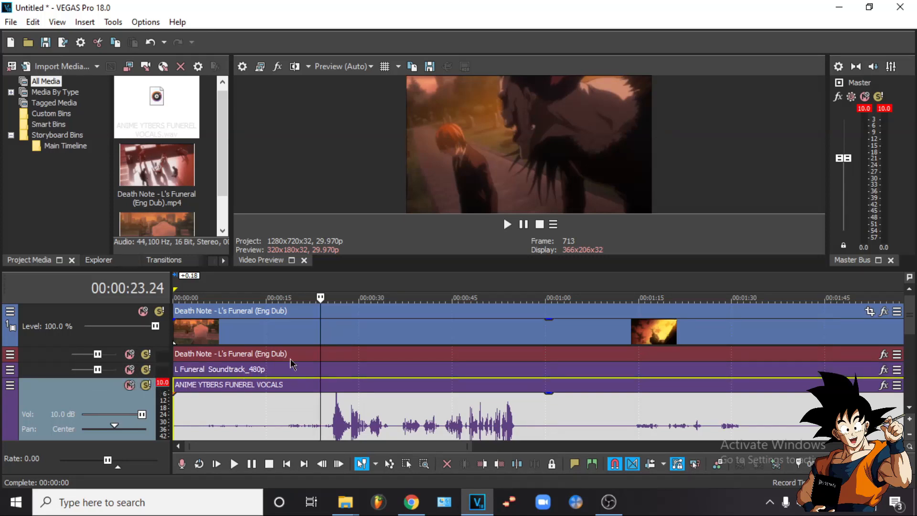
scroll(290, 358, down, 3)
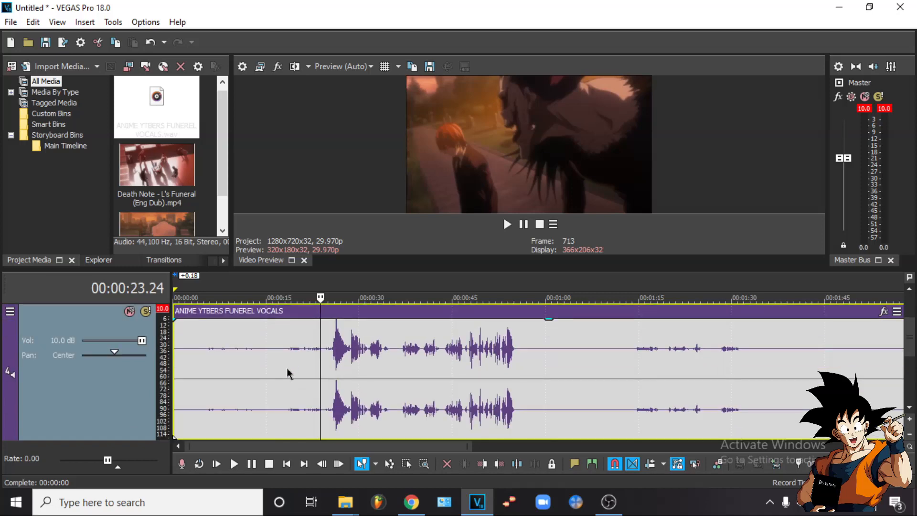
click(247, 371)
key(space)
scroll(248, 371, up, 2)
key(space)
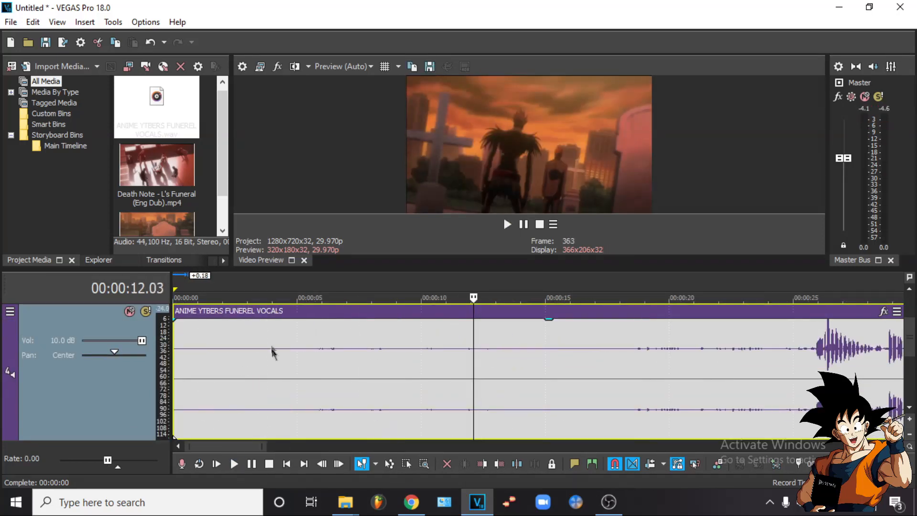
Mute the L Funeral Soundtrack track and play the remaining audio from about 12 seconds
scroll(336, 351, up, 3)
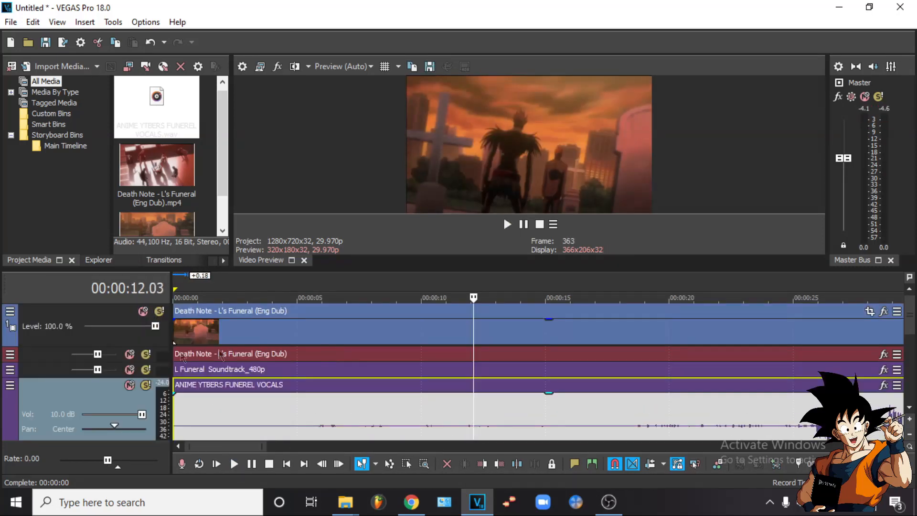
click(129, 356)
click(132, 372)
scroll(483, 383, down, 3)
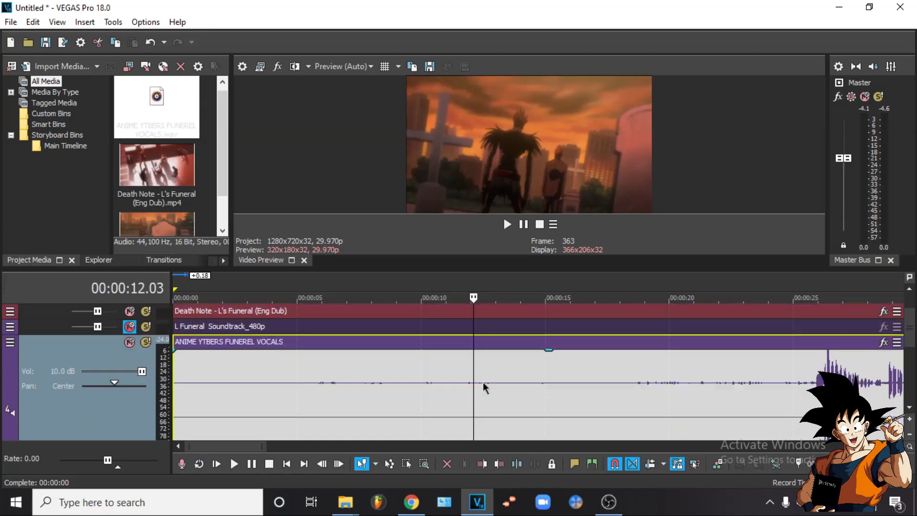
key(space)
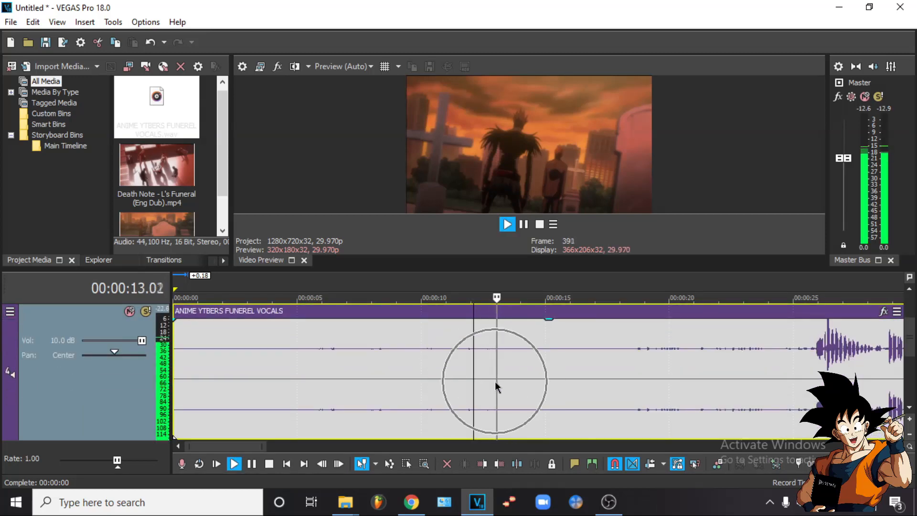
scroll(495, 381, up, 3)
key(space)
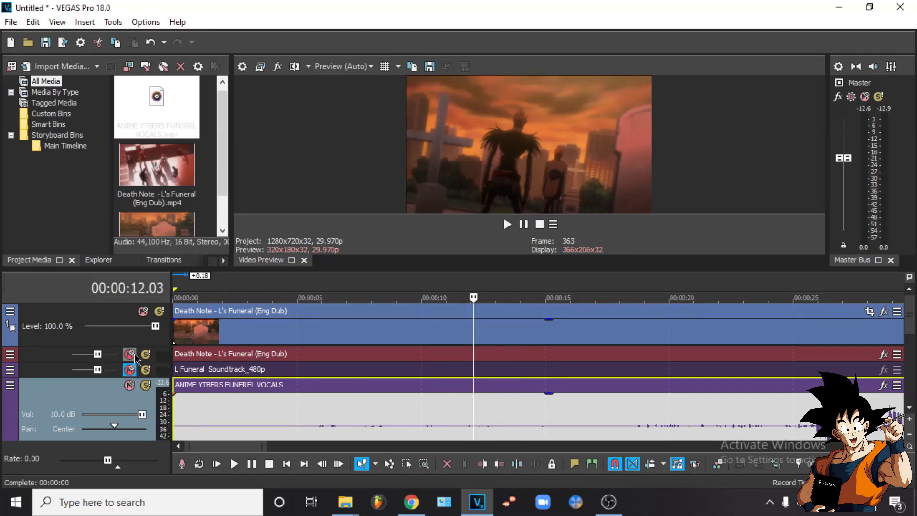
Play the vocals from about 12 and 15 seconds, and split the vocals clip at 00:00:16.09
scroll(481, 366, down, 3)
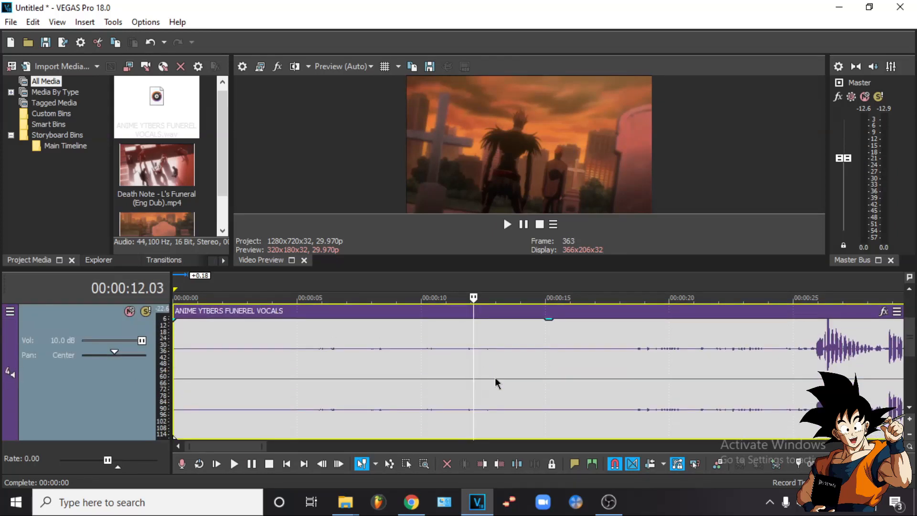
key(space)
click(554, 276)
key(space)
click(578, 374)
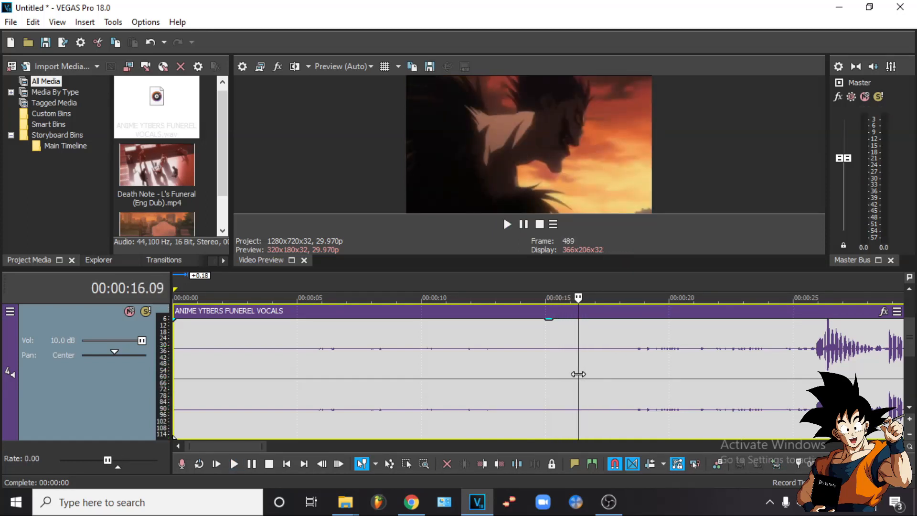
key(s)
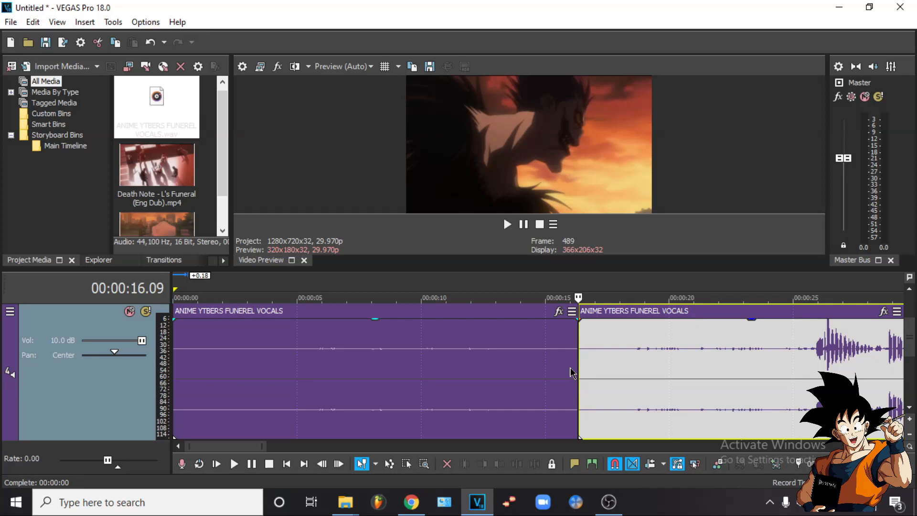
Insert a new audio track below a shortened vocals track and move the vocals segment before the 16-second split onto it
scroll(571, 372, down, 5)
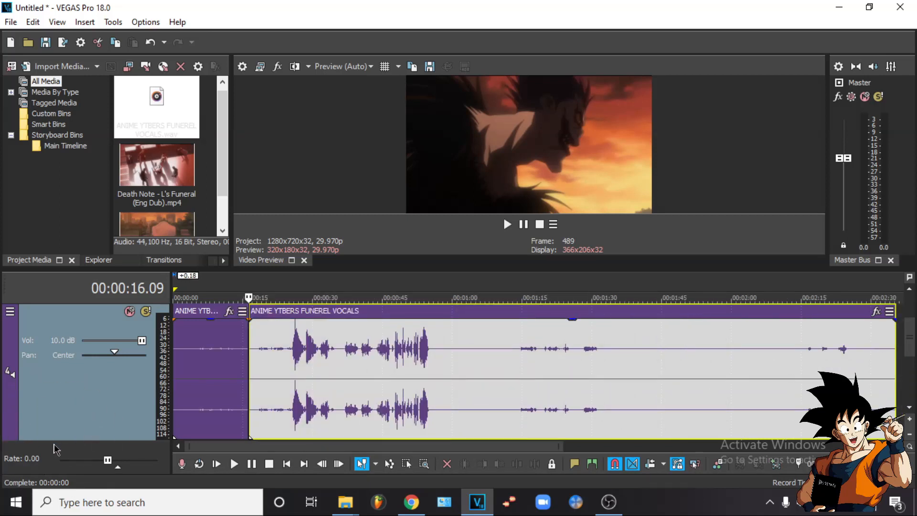
drag(50, 438, 55, 372)
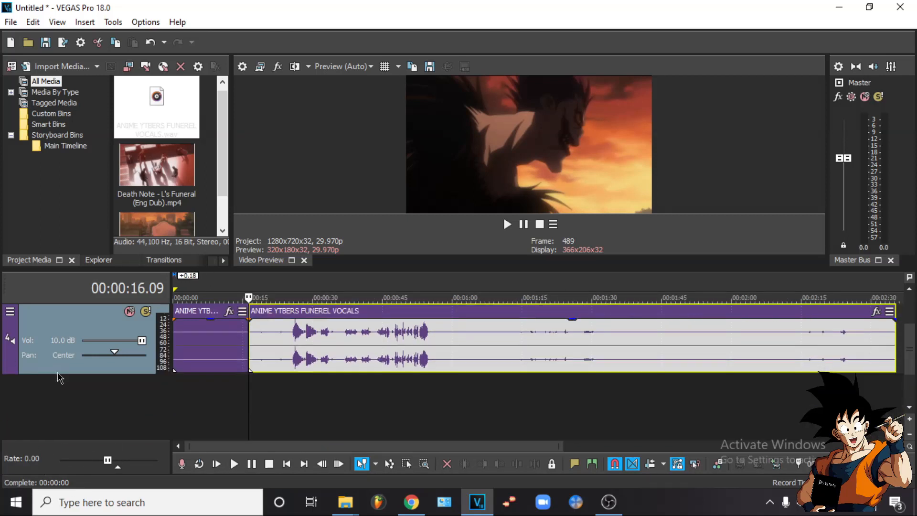
right_click(79, 401)
click(139, 419)
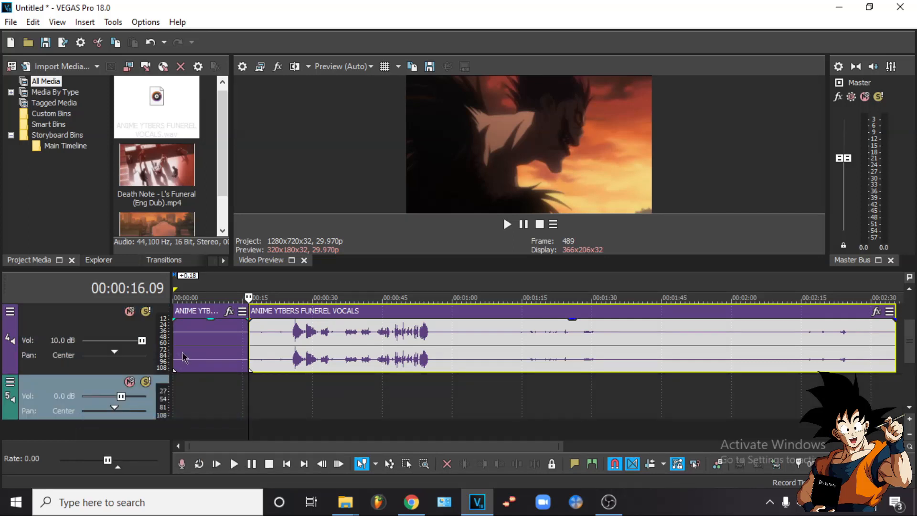
drag(180, 370, 180, 393)
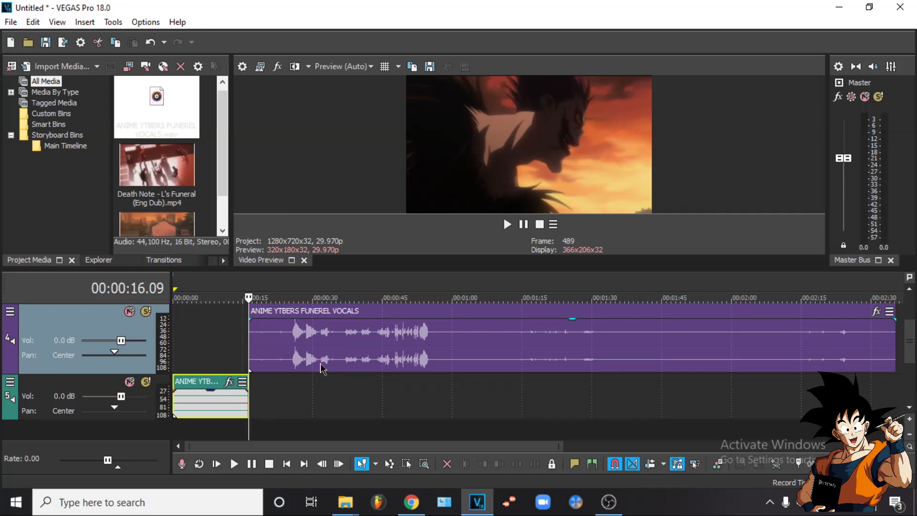
Solo the new track holding the separated opening vocals segment and play it from the start
click(233, 342)
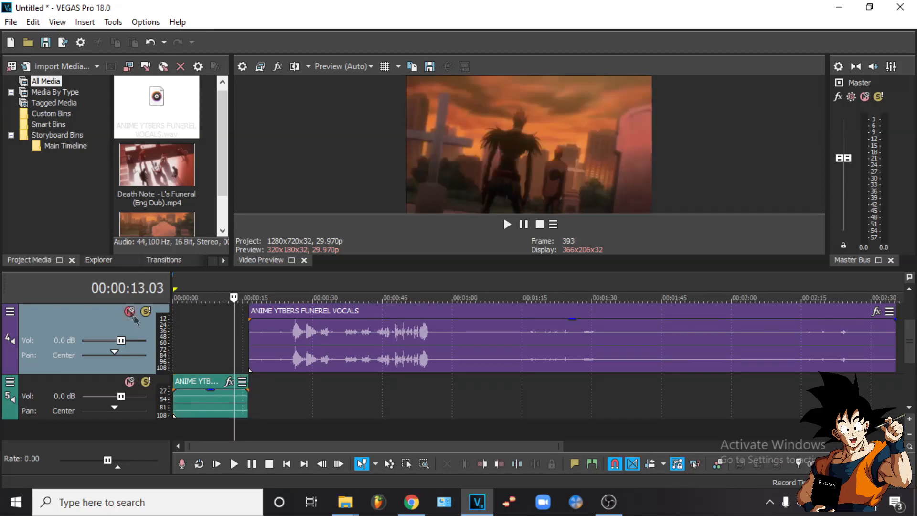
click(146, 381)
click(178, 292)
scroll(179, 289, up, 6)
key(space)
key(space)
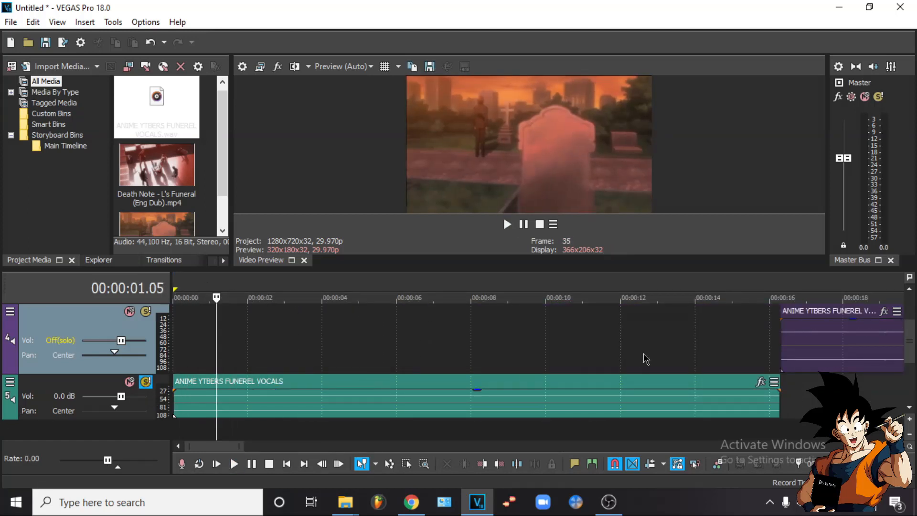
Add the ExpressFX Graphic EQ effect to the opening vocals segment and move its window clear of the clip
click(760, 382)
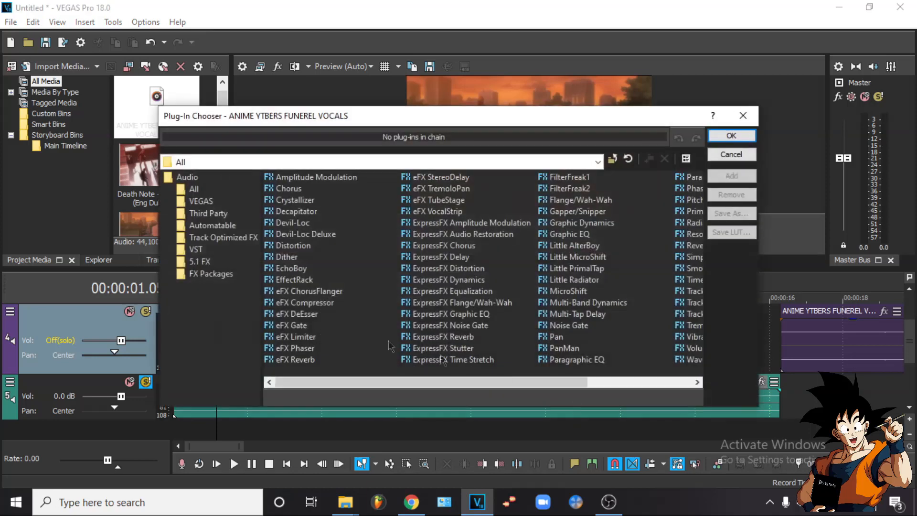
double_click(470, 316)
click(743, 135)
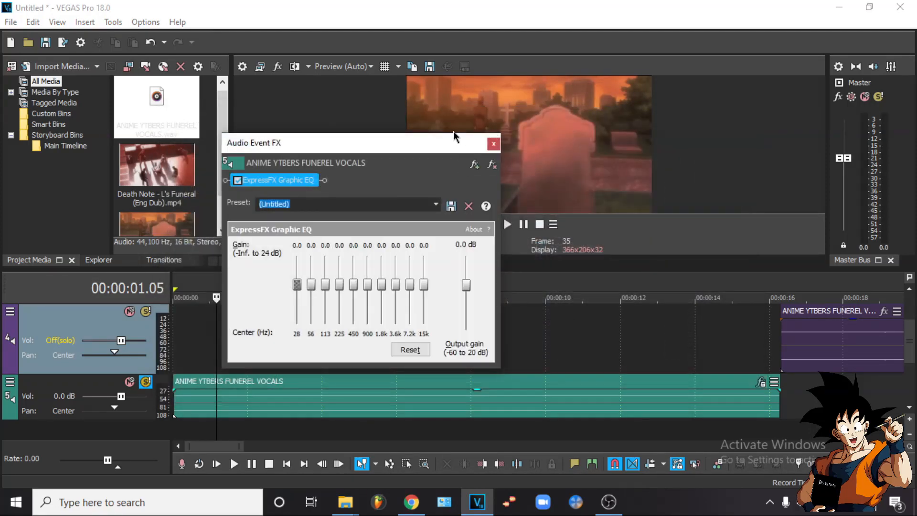
drag(376, 149, 381, 105)
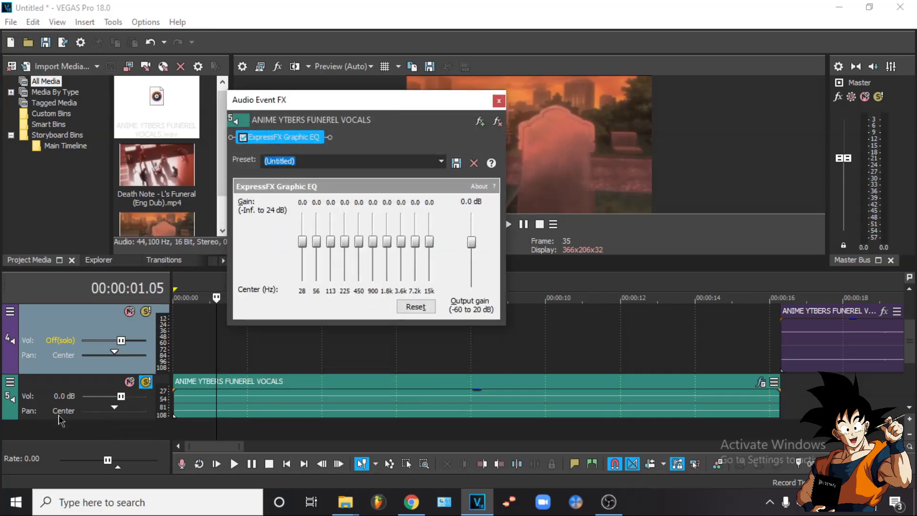
Increase the soloed vocals track's height and play the segment from about 1 and 5 seconds
drag(46, 419, 44, 437)
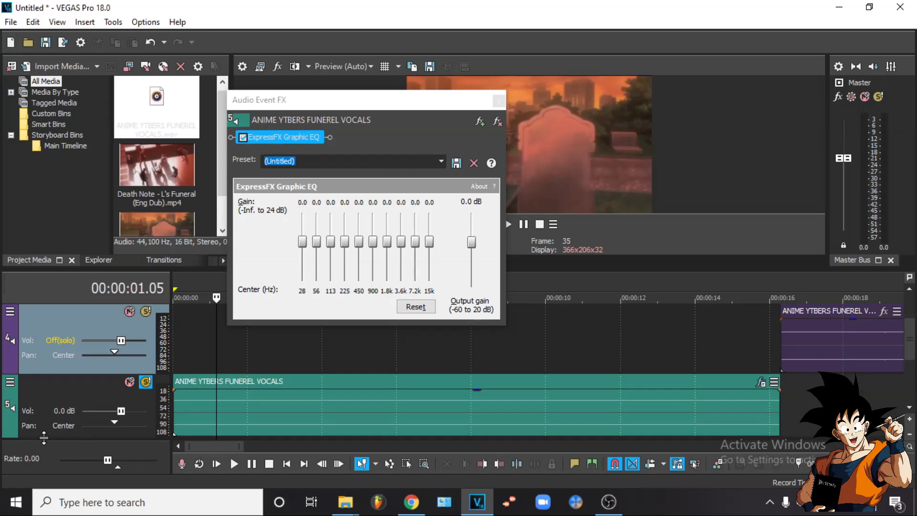
scroll(414, 353, down, 1)
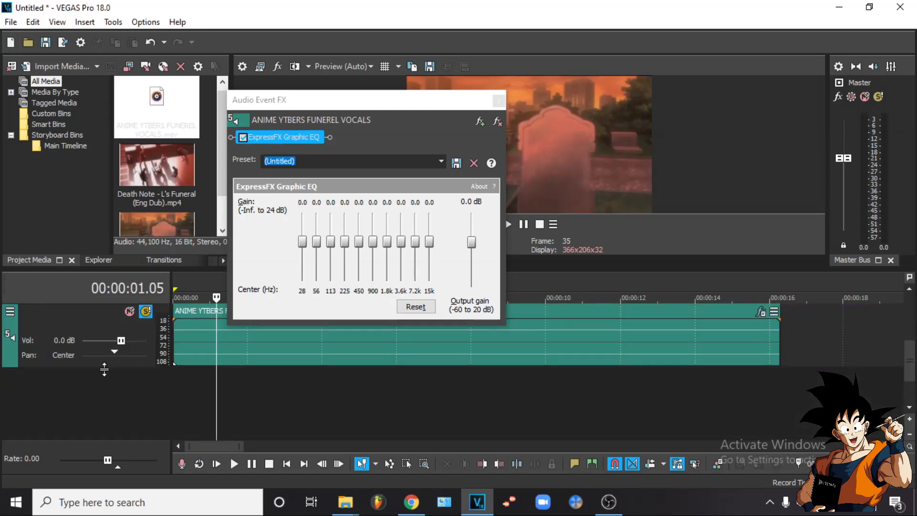
drag(104, 369, 108, 424)
key(space)
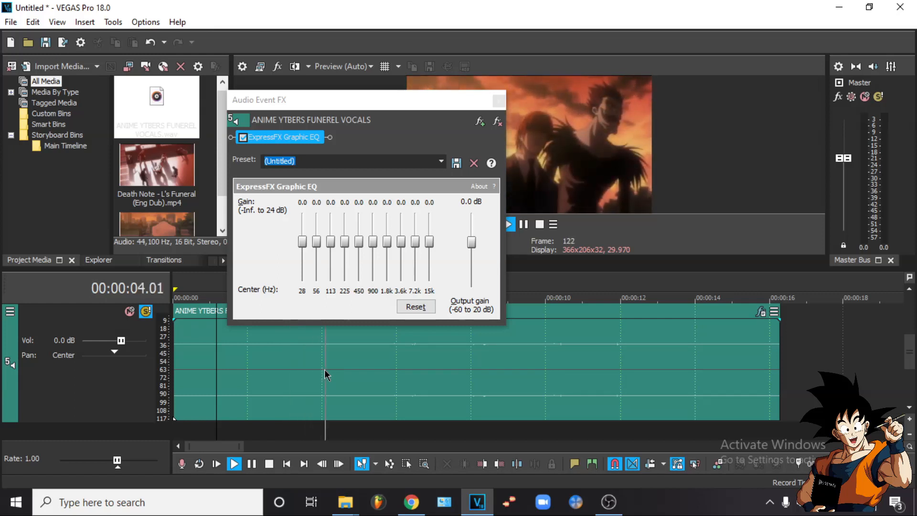
key(space)
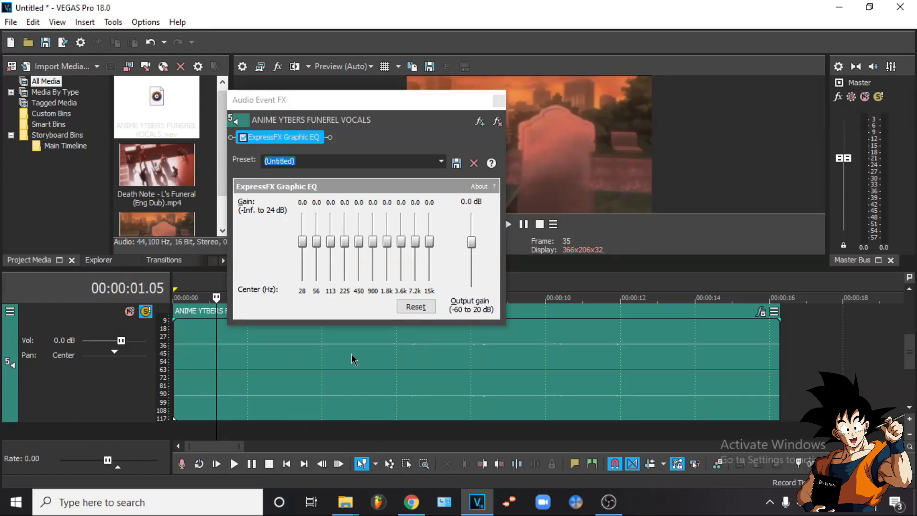
click(368, 380)
key(space)
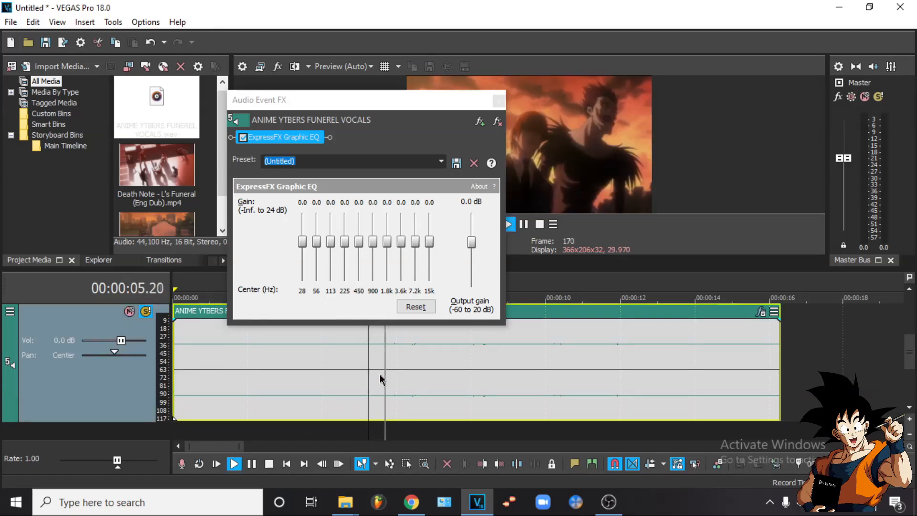
key(space)
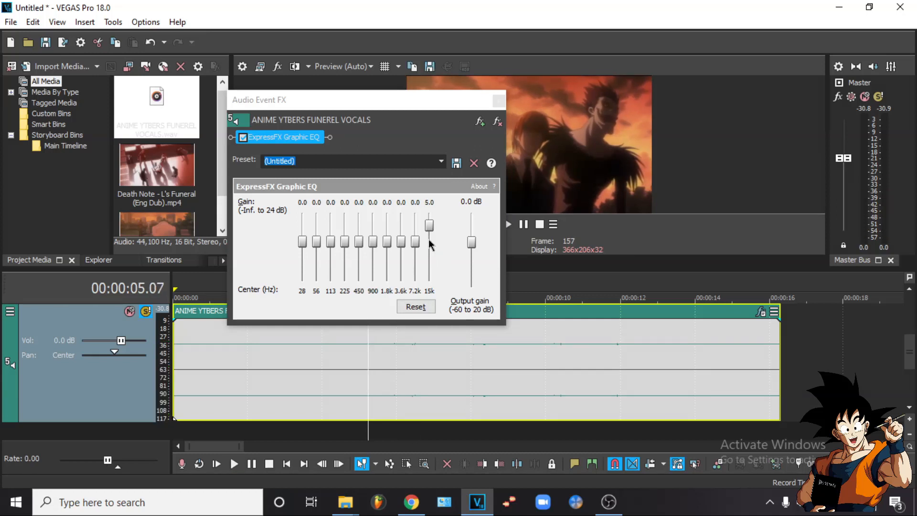
Raise the graphic EQ's 15 kHz gain to 7.0 and 7.2 kHz gain to 4.0 while playing the vocals from about 5 seconds
key(space)
scroll(429, 240, up, 2)
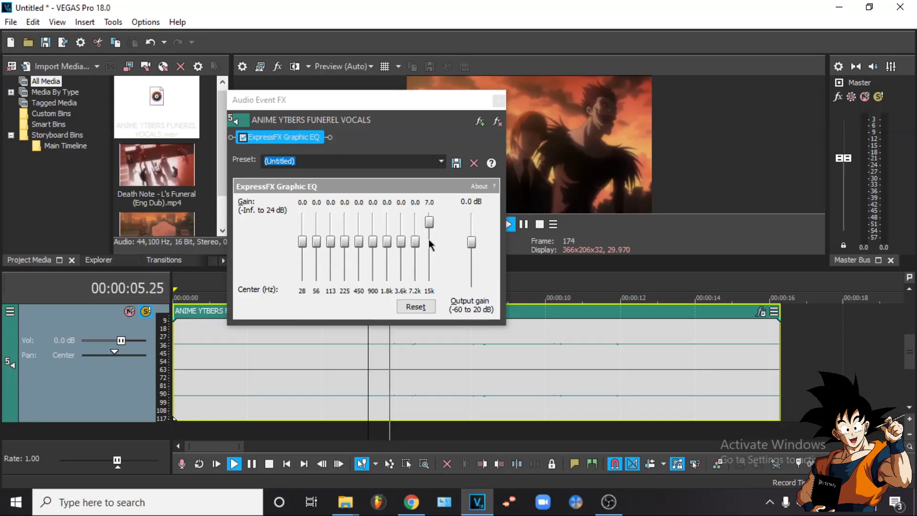
scroll(414, 244, up, 3)
scroll(414, 244, up, 1)
key(space)
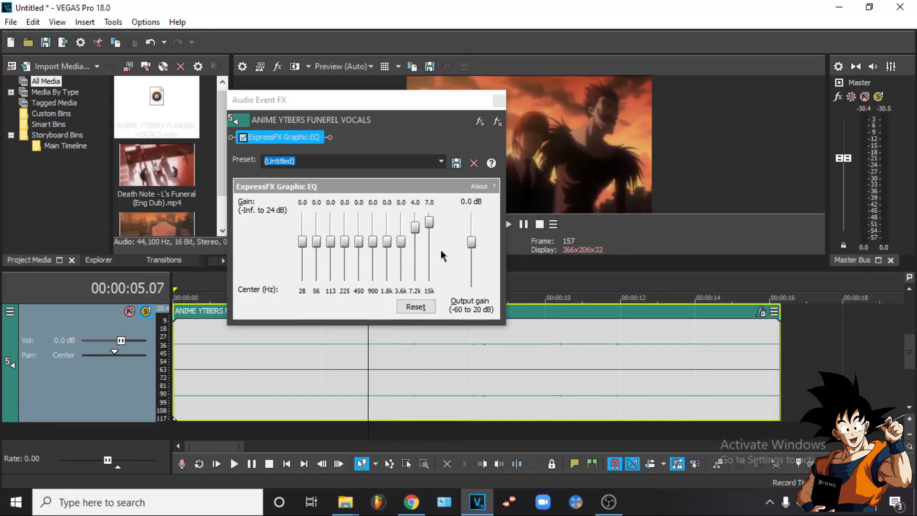
key(space)
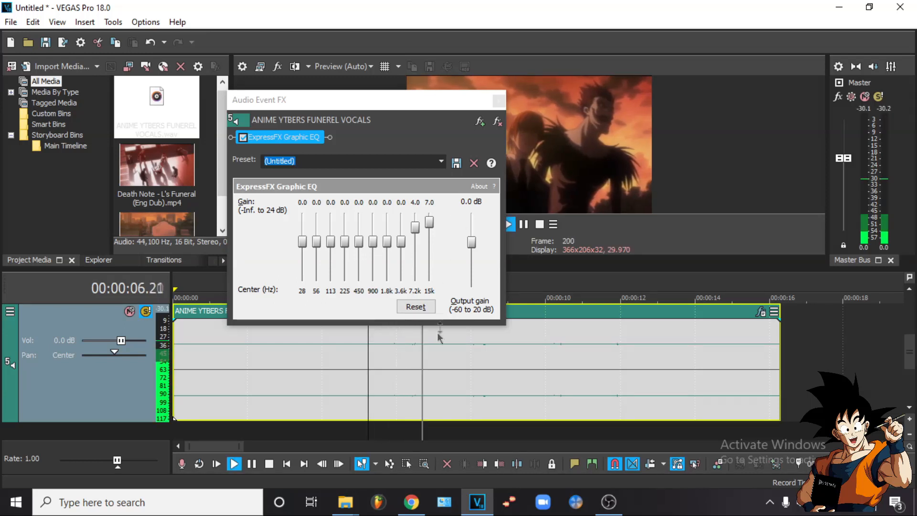
key(space)
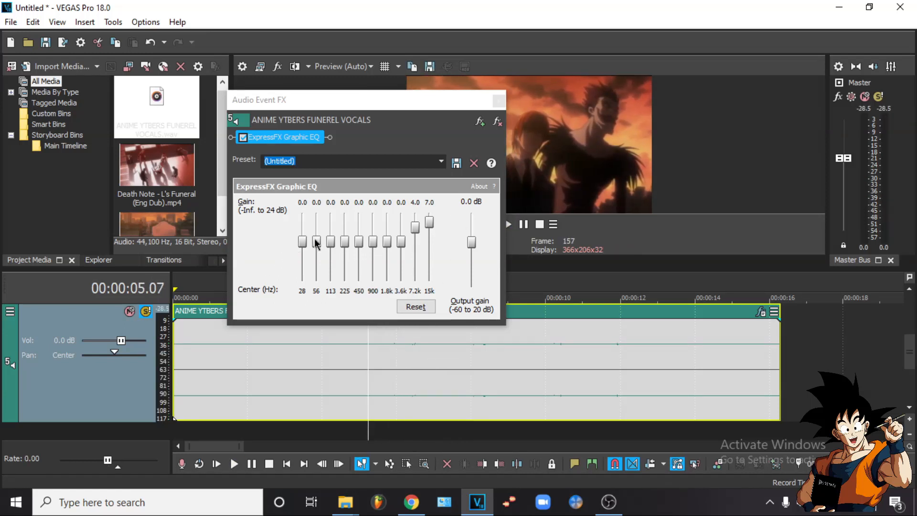
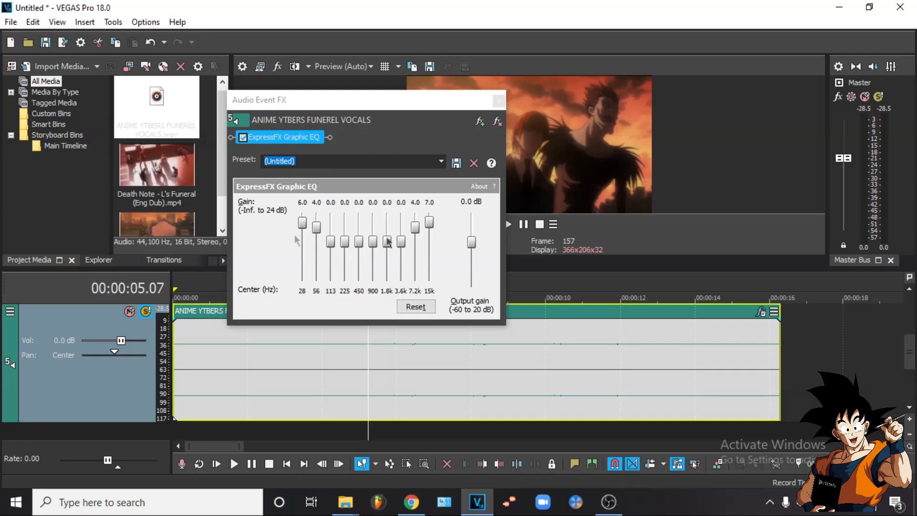
During playback, set the graphic EQ gains to 7.0 at 28 Hz, 5.0 at 56 Hz, 5.0 at 7.2 kHz and 12.0 at 15 kHz
key(space)
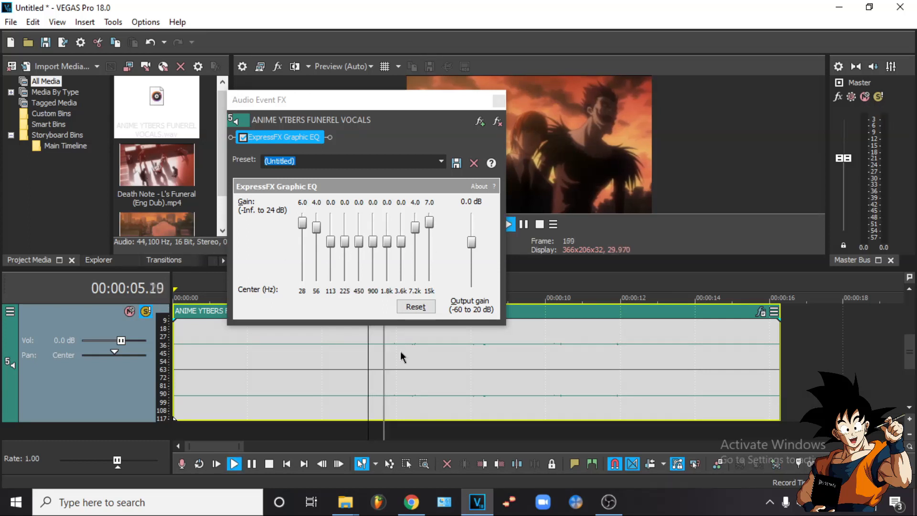
drag(431, 227, 415, 233)
key(space)
key(space)
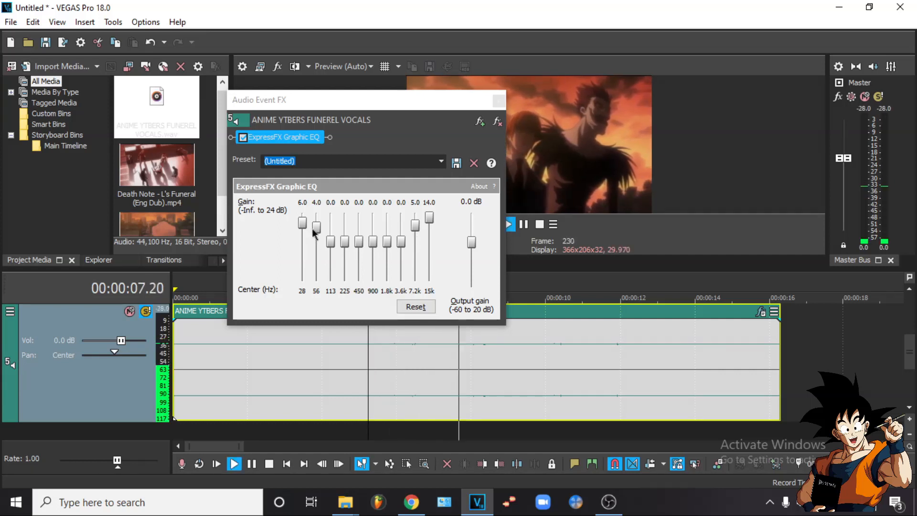
drag(315, 230, 302, 225)
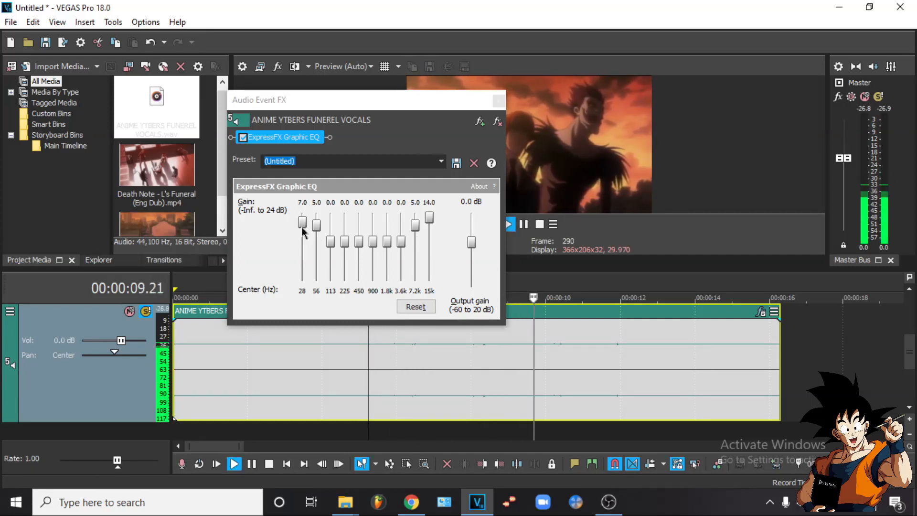
click(431, 234)
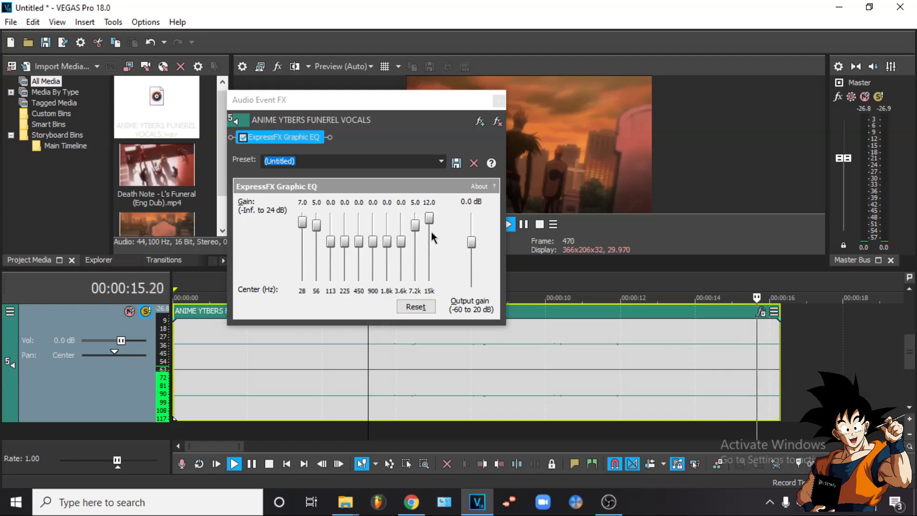
key(space)
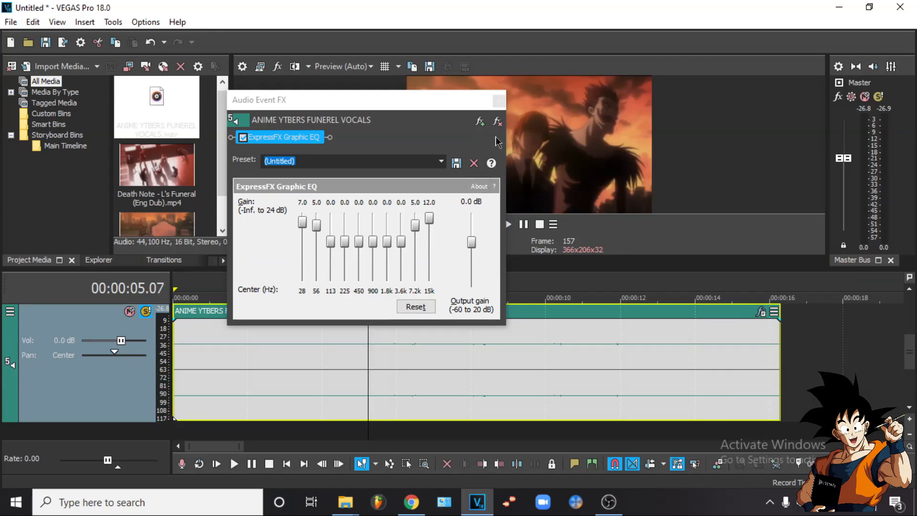
Add eFX Compressor after the graphic EQ on the vocals segment and load its [Sys] Compressor_Vocals preset
click(479, 122)
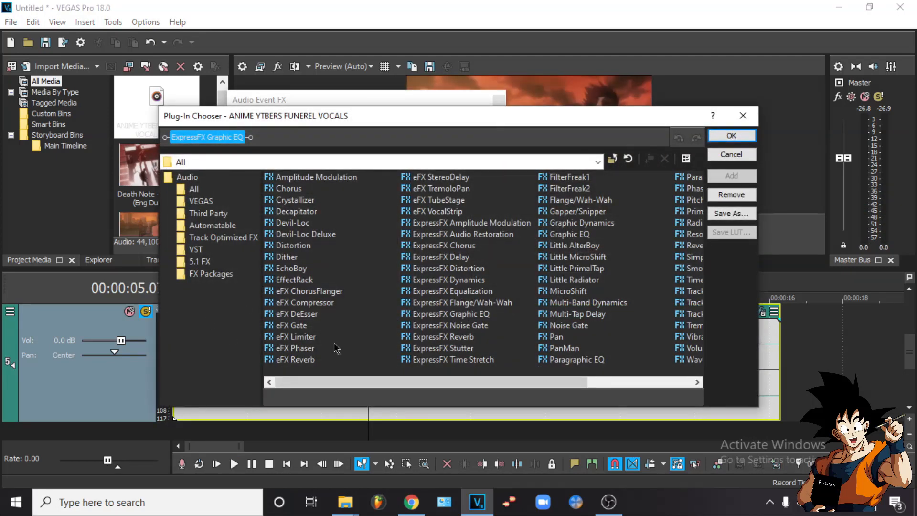
double_click(317, 304)
click(731, 135)
drag(332, 93, 172, 106)
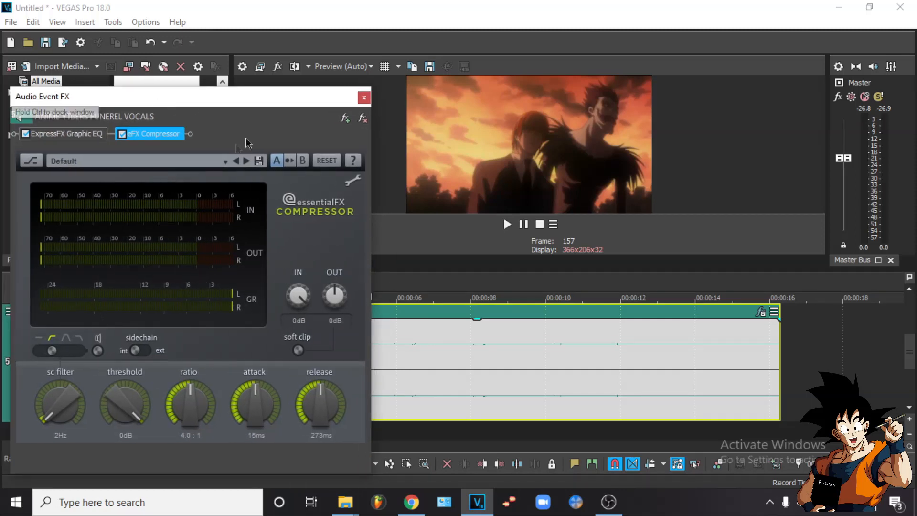
click(225, 161)
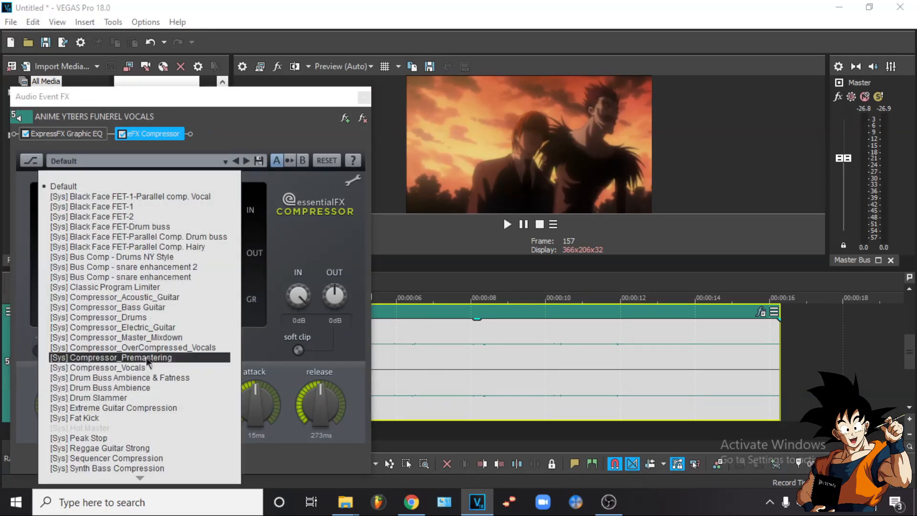
click(129, 368)
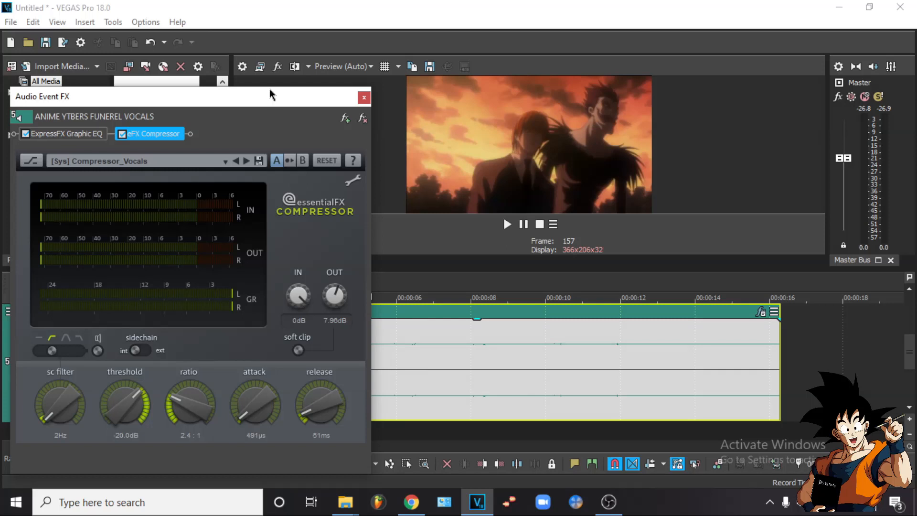
drag(270, 94, 260, 89)
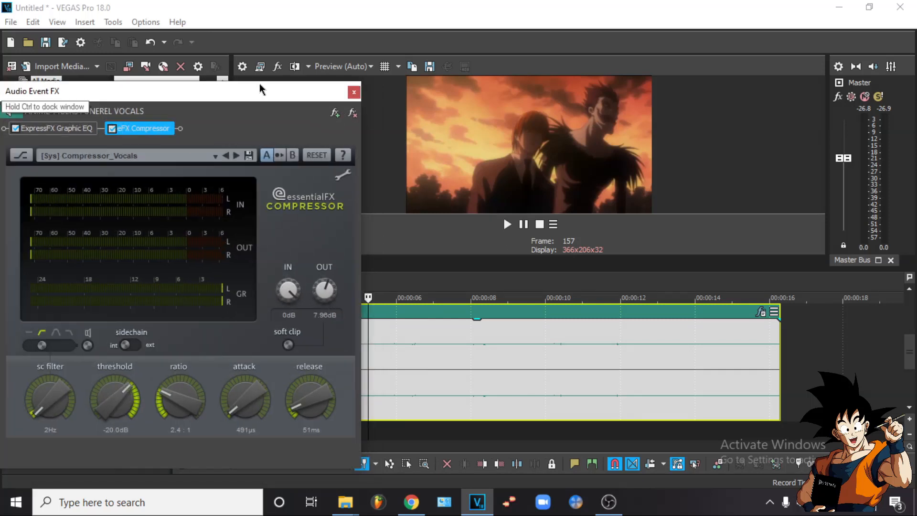
Play the vocals from about 5 seconds and raise the compressor's output gain to 16.1 dB
click(367, 360)
key(space)
mouse_move(315, 296)
mouse_down()
mouse_move(313, 269)
mouse_move(312, 282)
mouse_up()
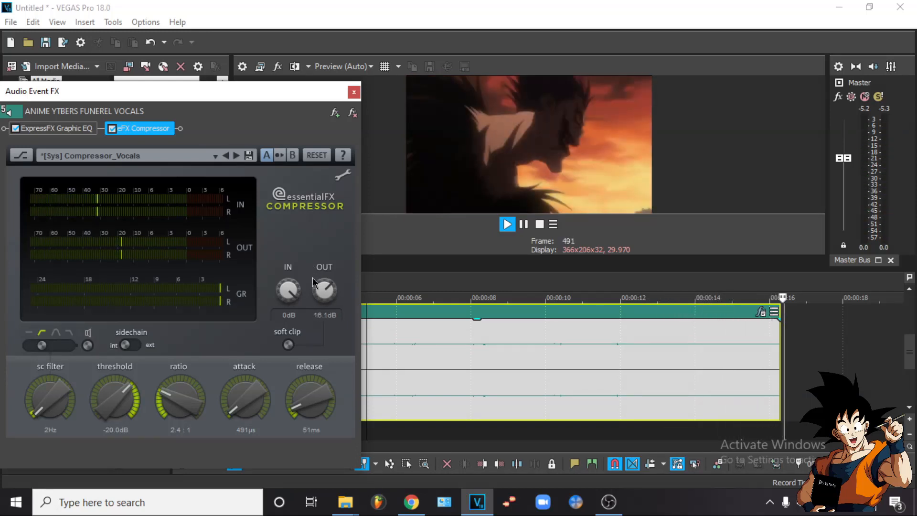
Move the compressor window off the start of the timeline and replay the vocals segment from about 3 seconds
click(377, 367)
scroll(378, 367, down, 5)
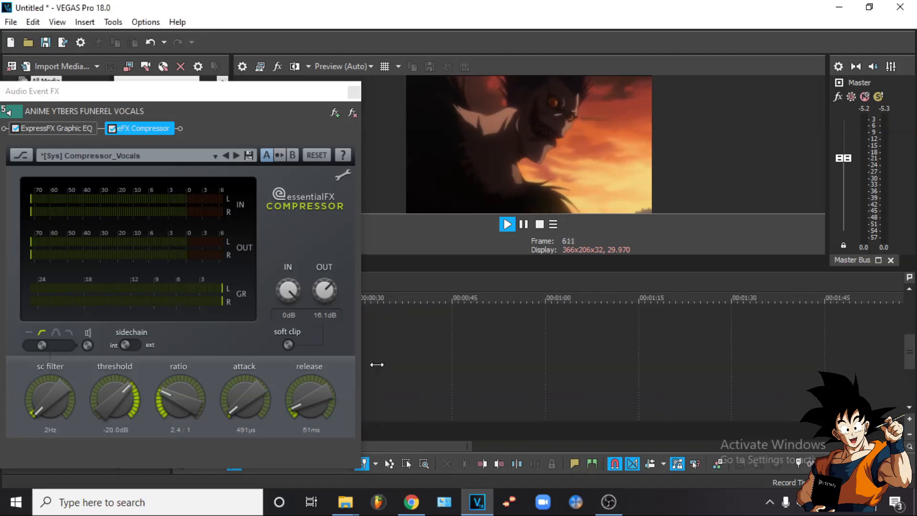
drag(96, 89, 473, 52)
click(295, 349)
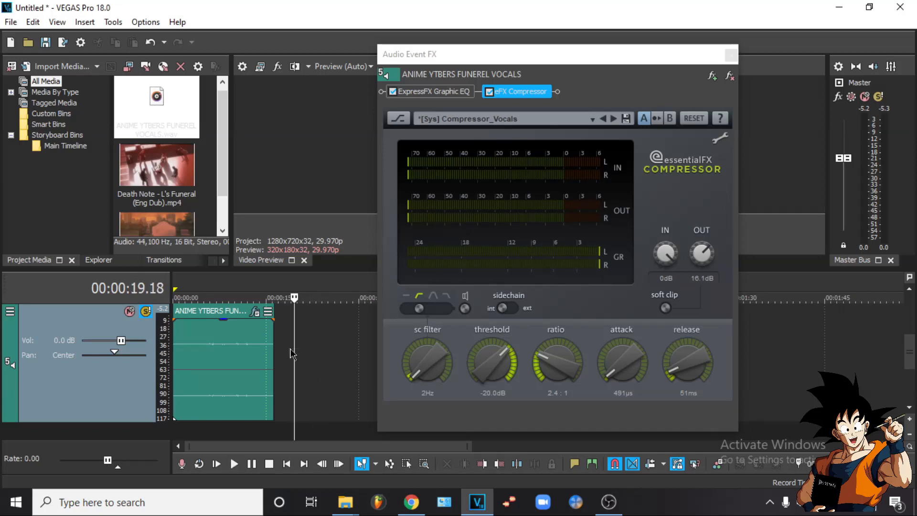
click(197, 358)
key(space)
key(space)
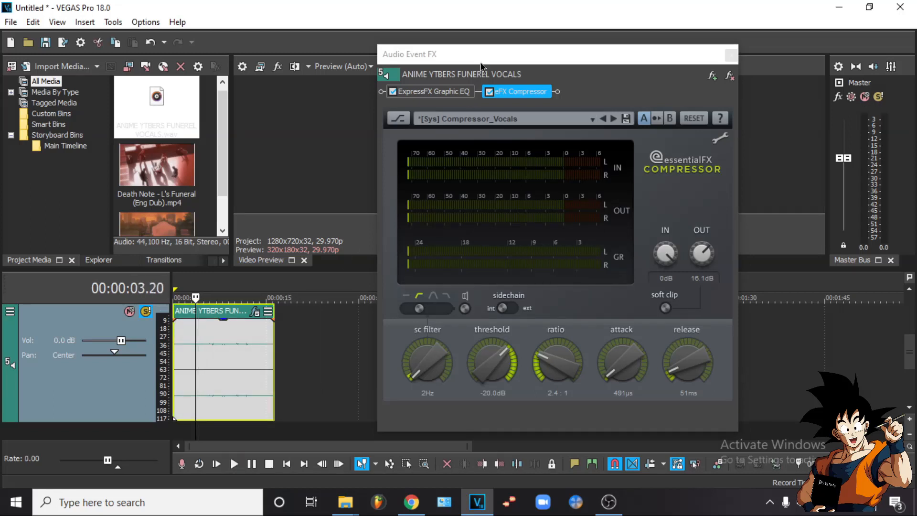
scroll(242, 325, up, 5)
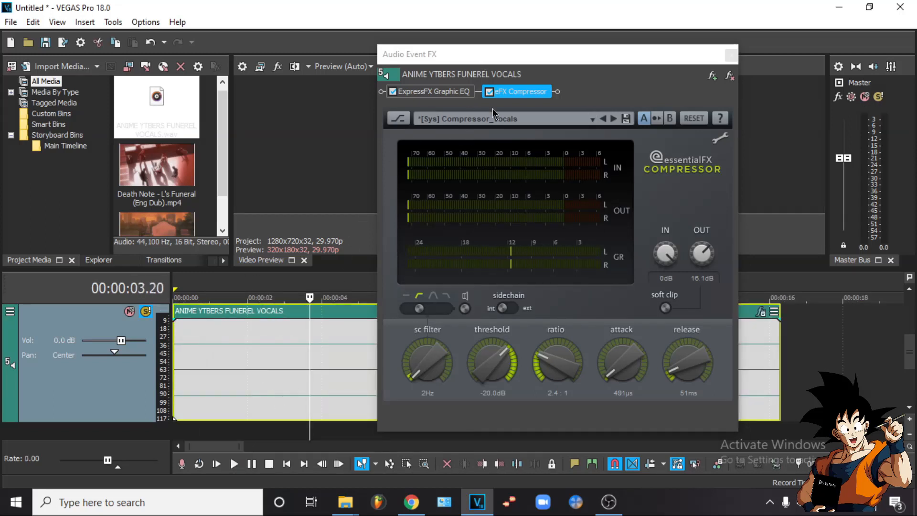
Play the vocals from about 5 seconds and lower the compressor's threshold to -24.8 dB
drag(532, 62, 134, 65)
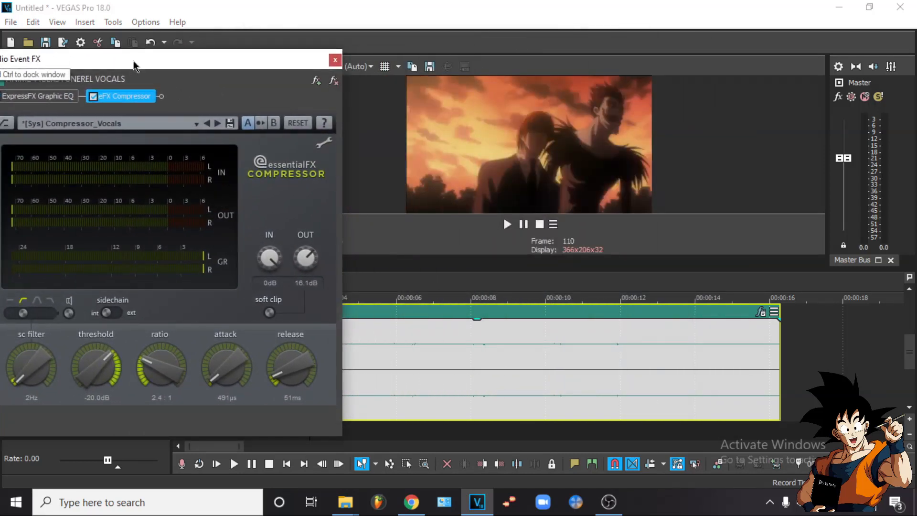
click(358, 358)
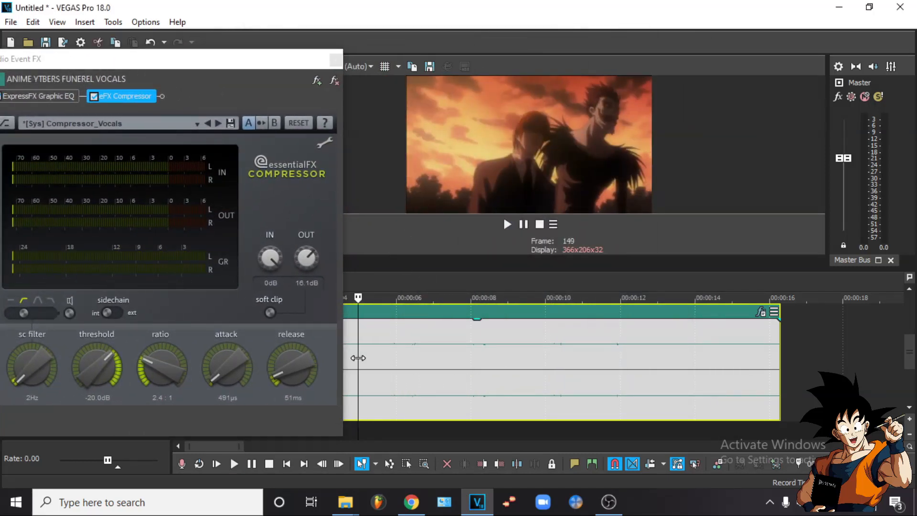
key(space)
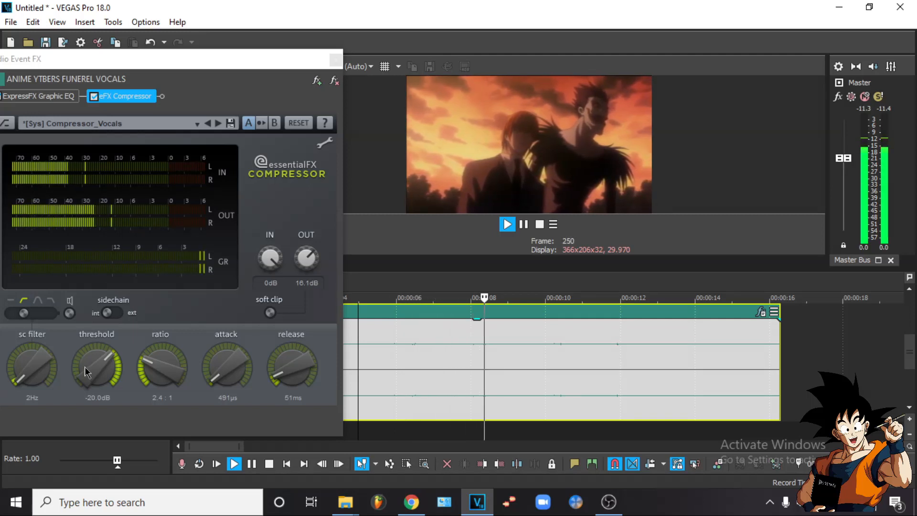
drag(84, 366, 85, 377)
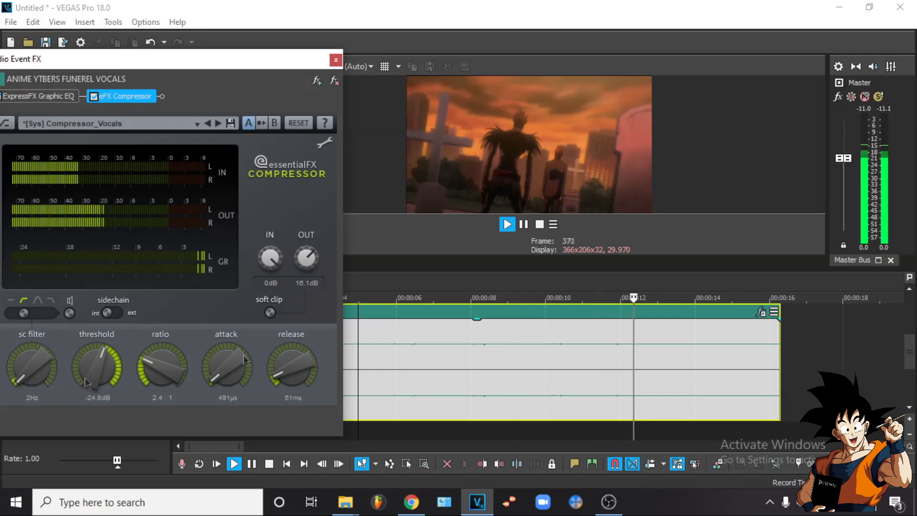
Replay the vocals from just before 6 seconds and set the graphic EQ's 7.2k band to 5.0 dB
click(411, 359)
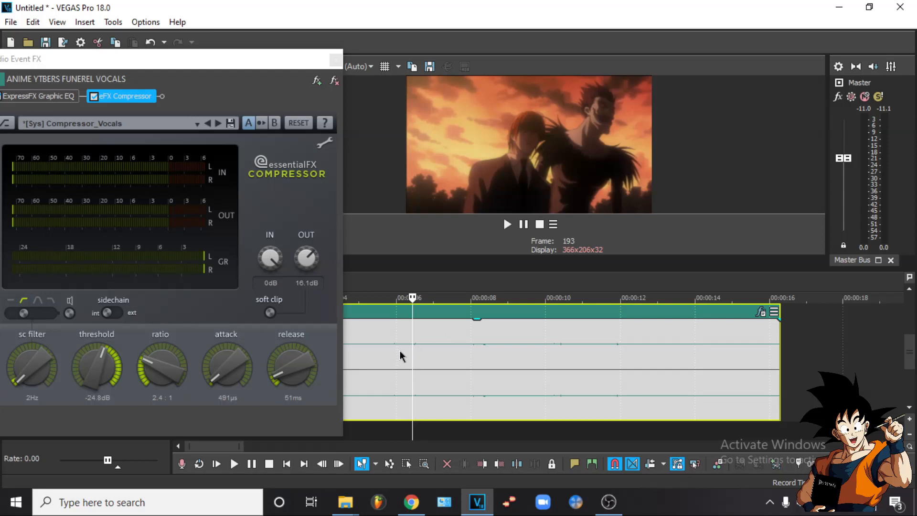
click(376, 366)
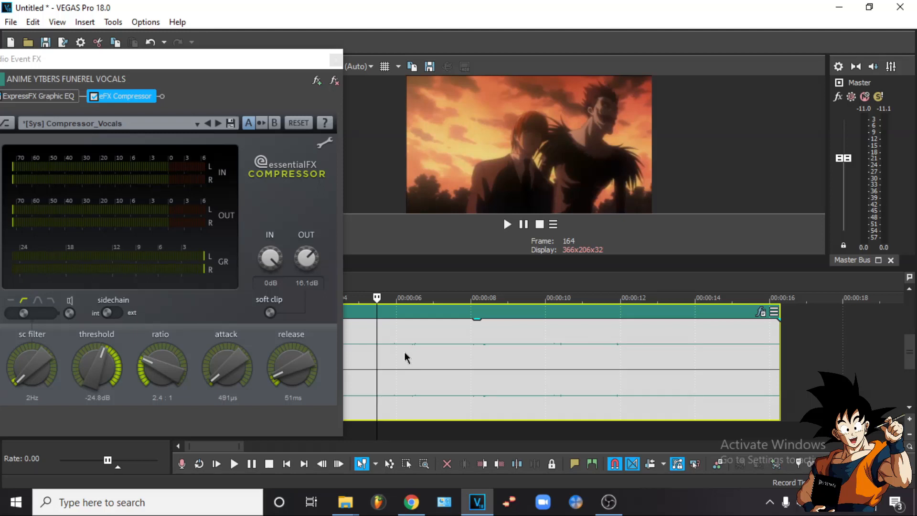
key(space)
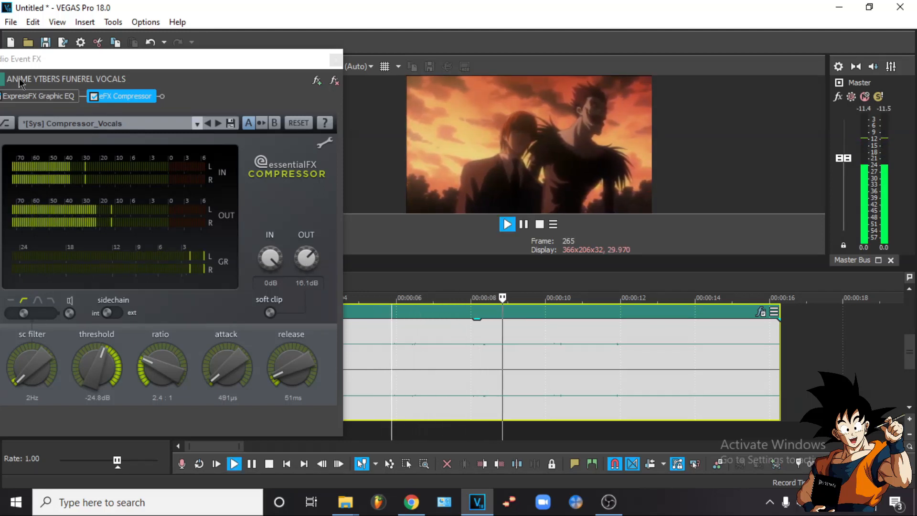
click(39, 96)
drag(171, 187, 171, 188)
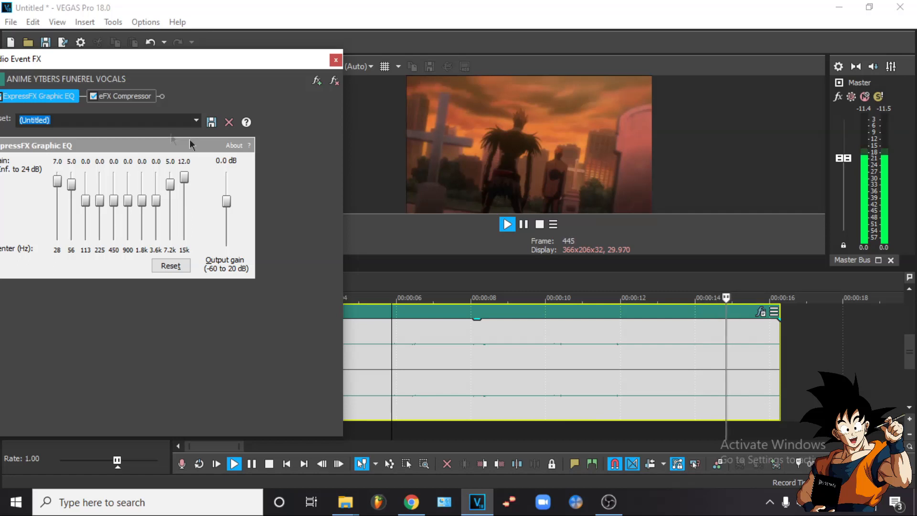
Go back to the eFX Compressor, play the vocals from about 5 seconds and raise the output gain to 19.0 dB
click(127, 96)
click(364, 380)
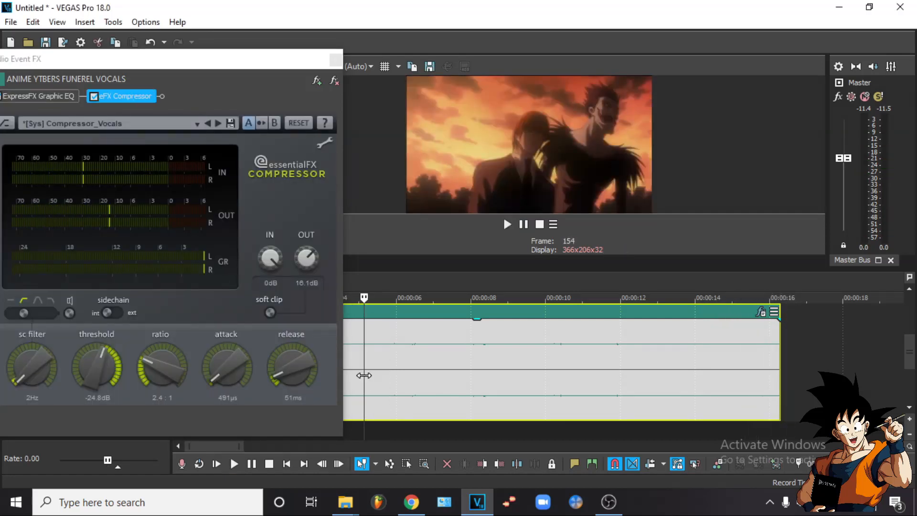
key(space)
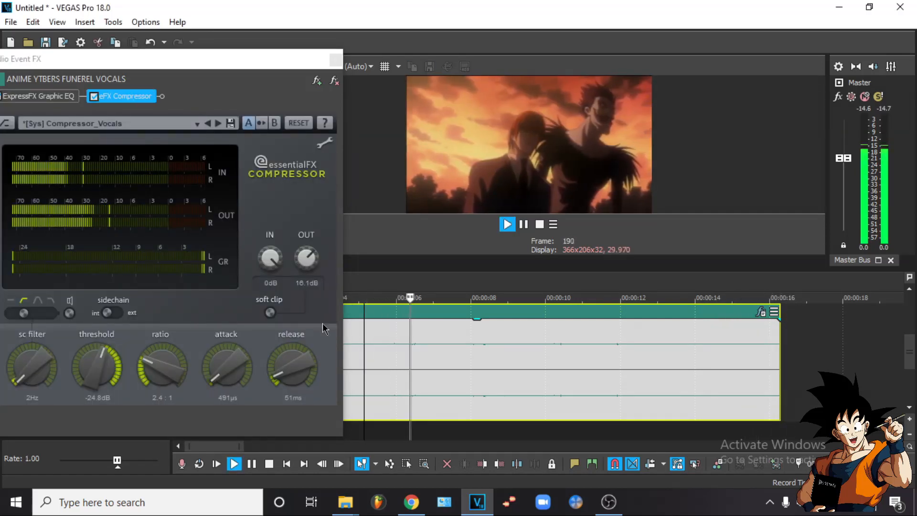
key(space)
click(299, 266)
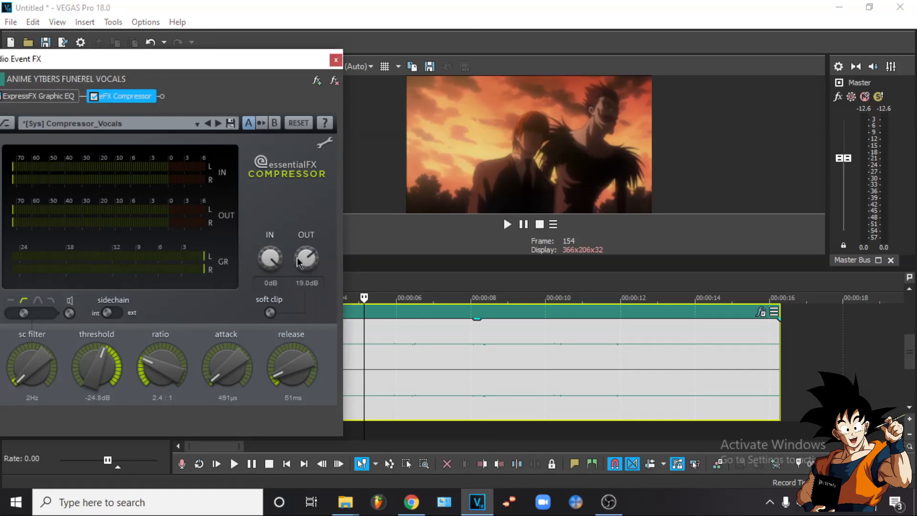
Audition the vocals again from just before 5 seconds and raise the compressor's output gain to 20.4 dB
click(352, 364)
key(space)
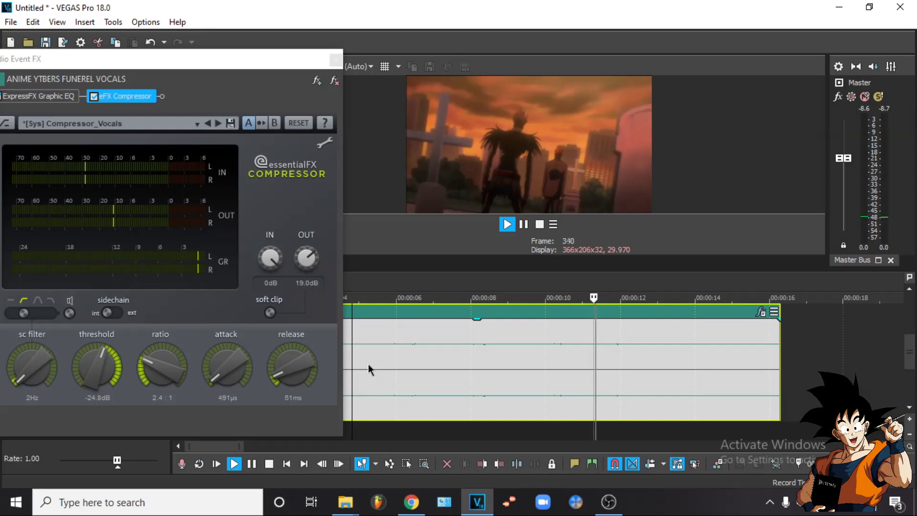
click(91, 382)
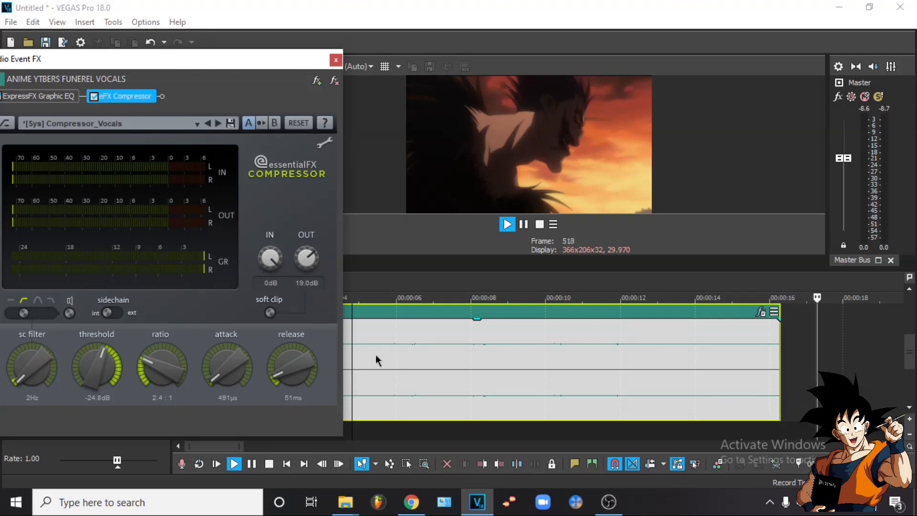
click(419, 367)
key(space)
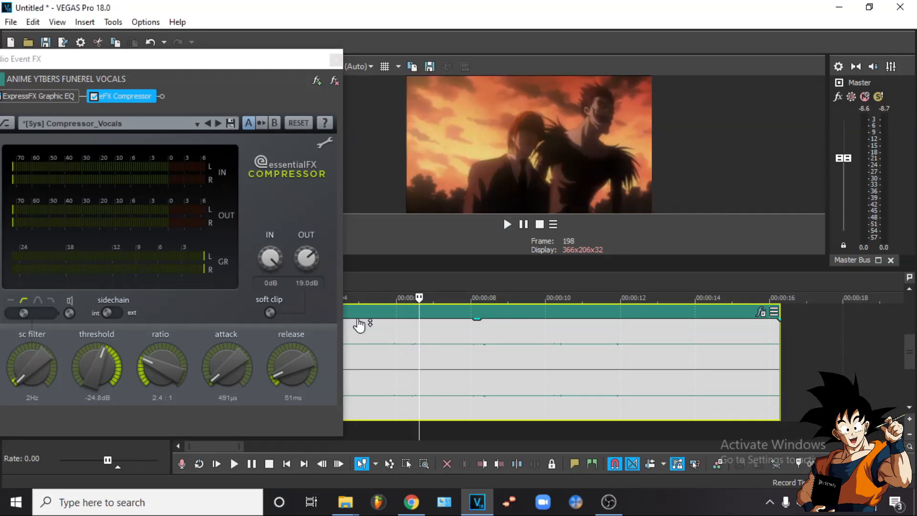
click(299, 260)
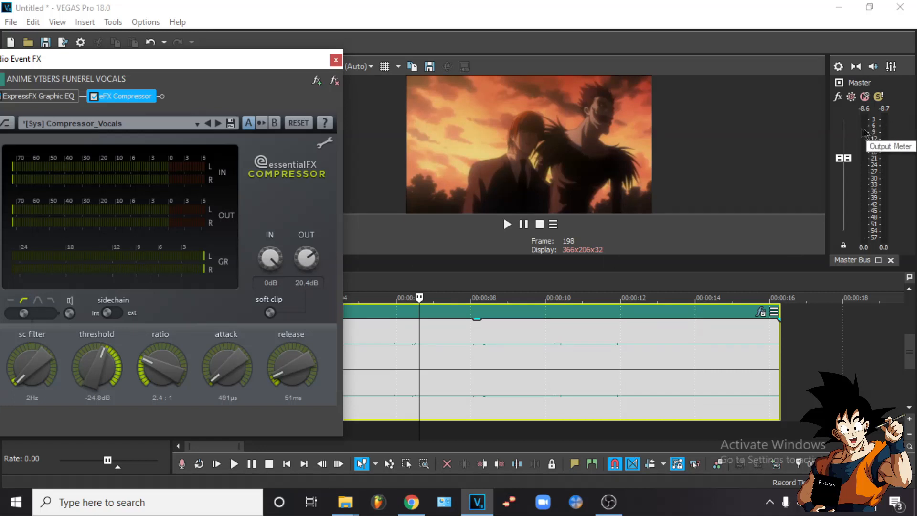
Try the compressor's output gain at 48.0 dB and play a short stretch of the vocals
click(380, 369)
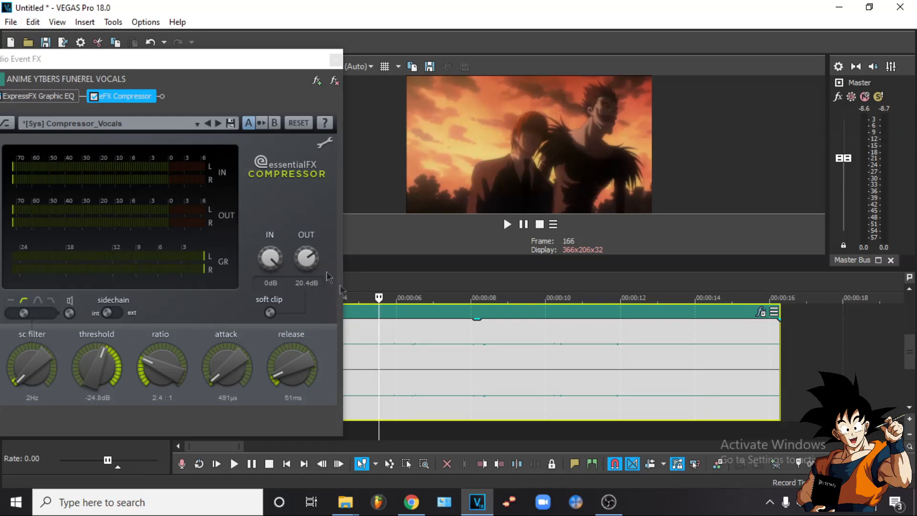
drag(303, 267, 297, 182)
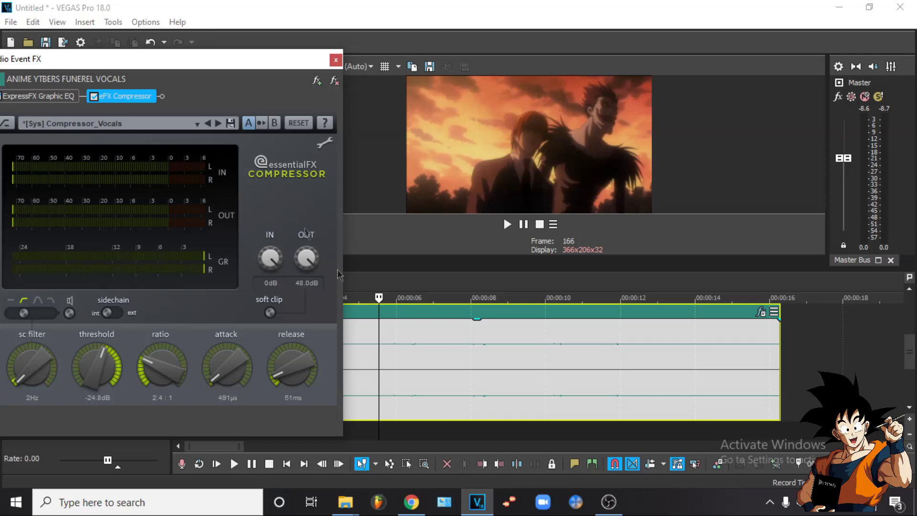
click(401, 379)
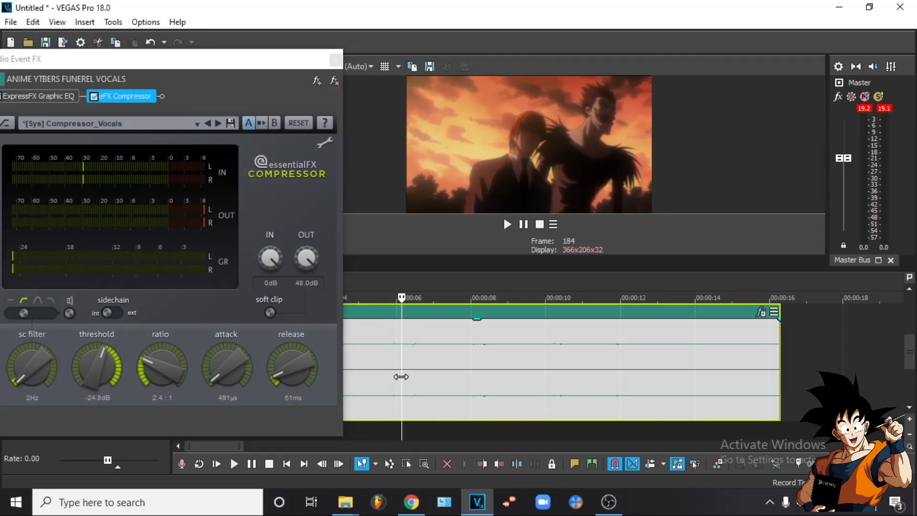
click(351, 355)
Set the compressor's output gain to 20.6 dB and reset the master bus peak meter
drag(298, 262, 295, 273)
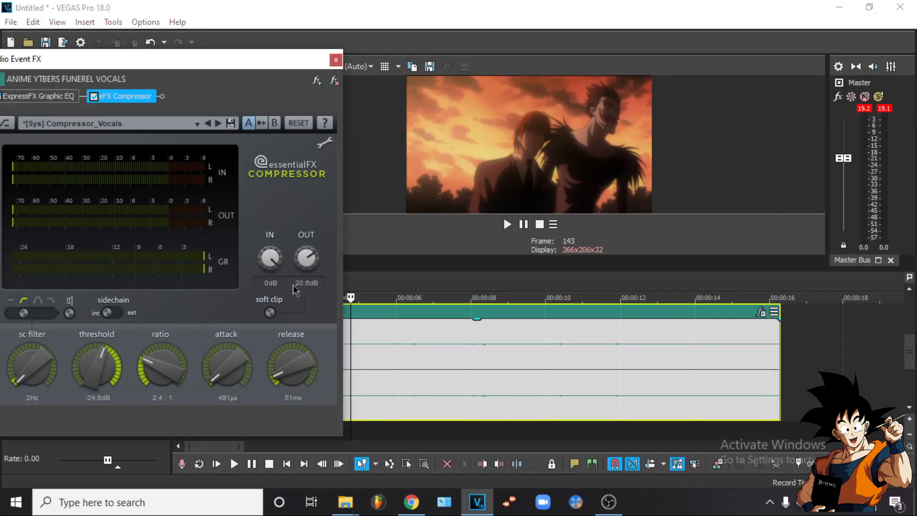
click(351, 359)
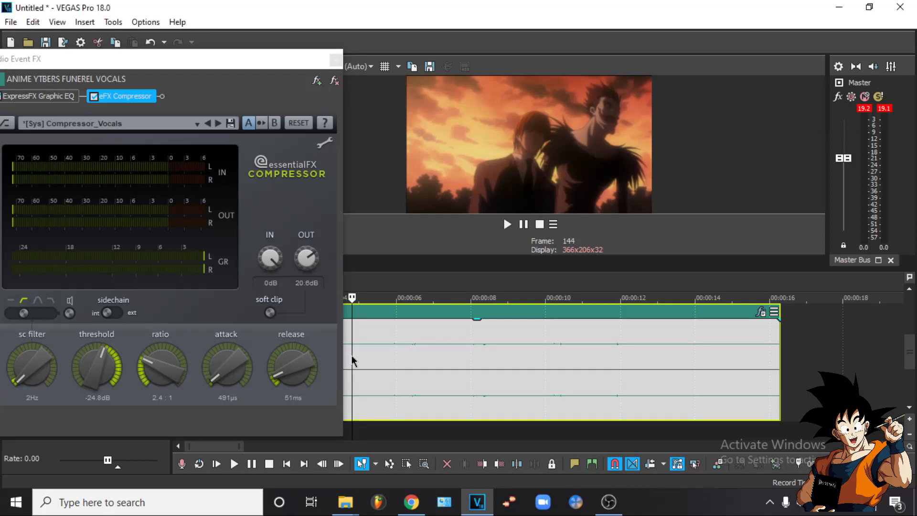
click(865, 109)
Listen to the compressed vocals from between 5 and 6 seconds while checking the master output level
click(360, 354)
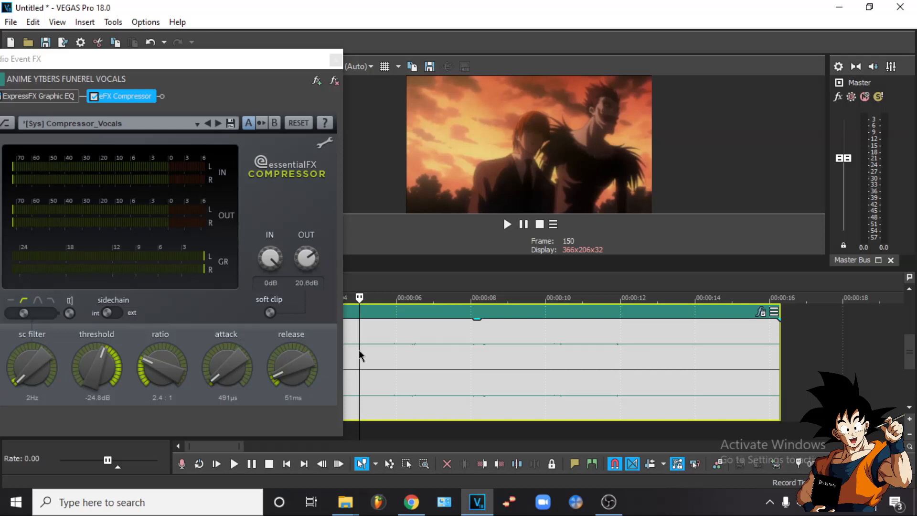
key(alt+space)
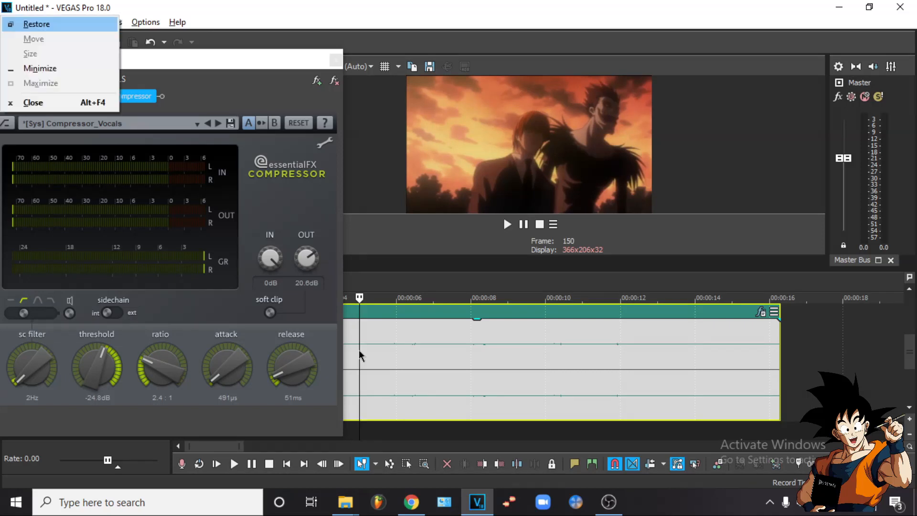
click(400, 331)
click(400, 330)
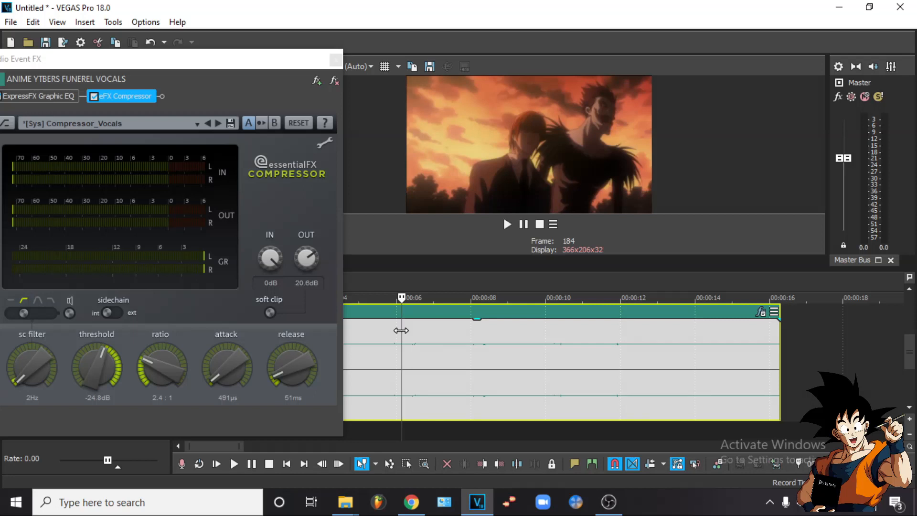
key(space)
click(383, 363)
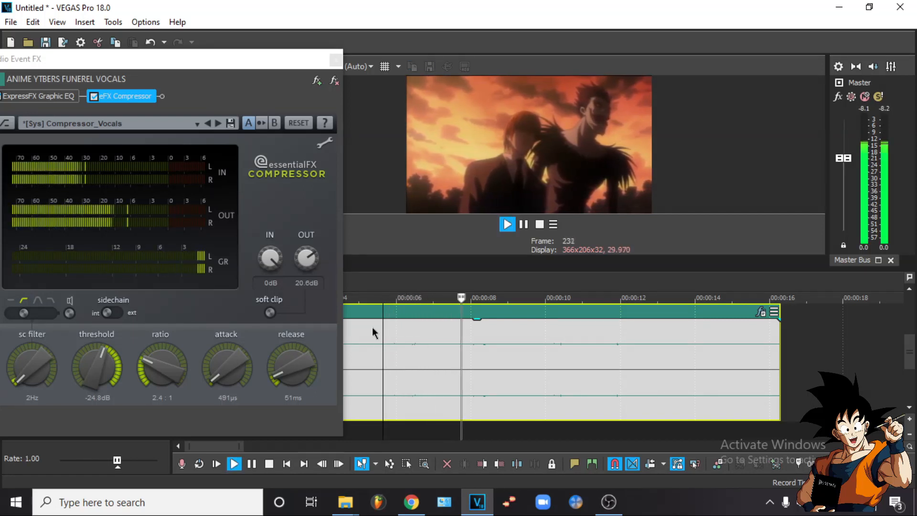
Close the event effects window, stop playback and reduce the height of track 5
click(335, 61)
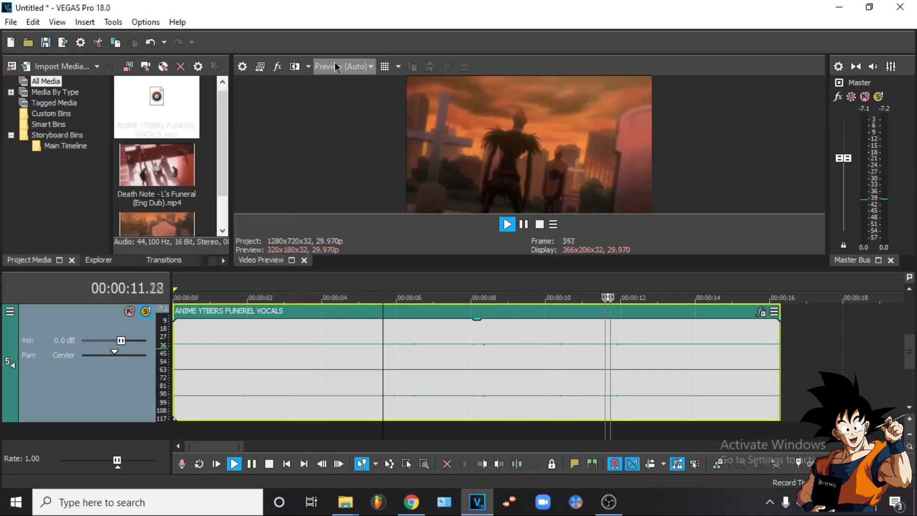
key(space)
drag(81, 422, 90, 359)
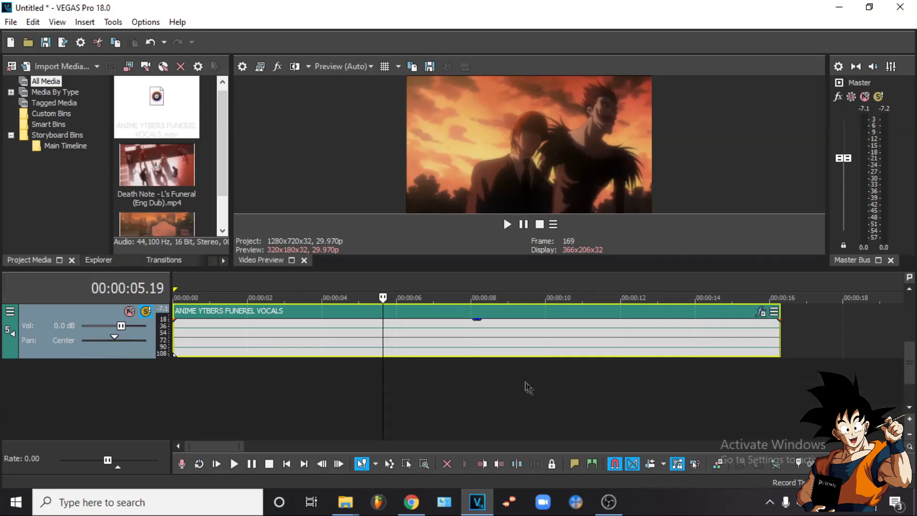
Turn off solo on track 5 and leave the track unmuted
scroll(526, 382, up, 1)
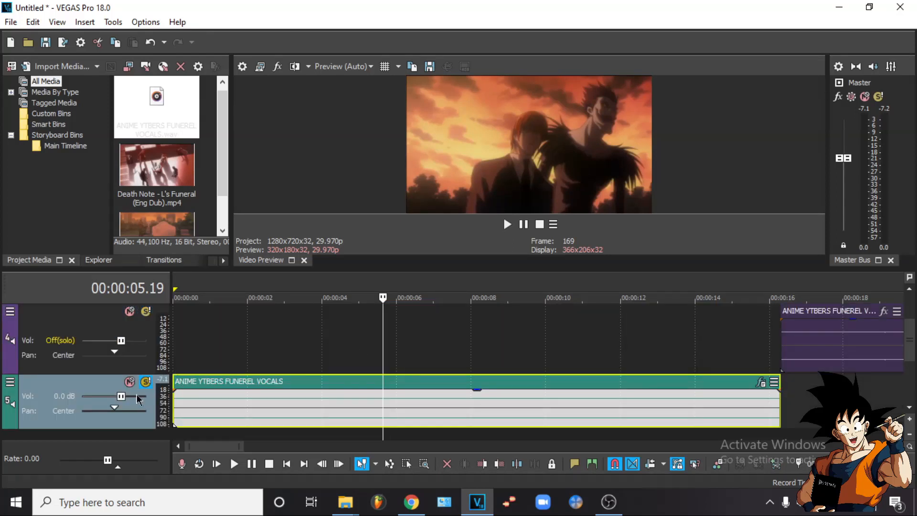
click(147, 382)
click(130, 382)
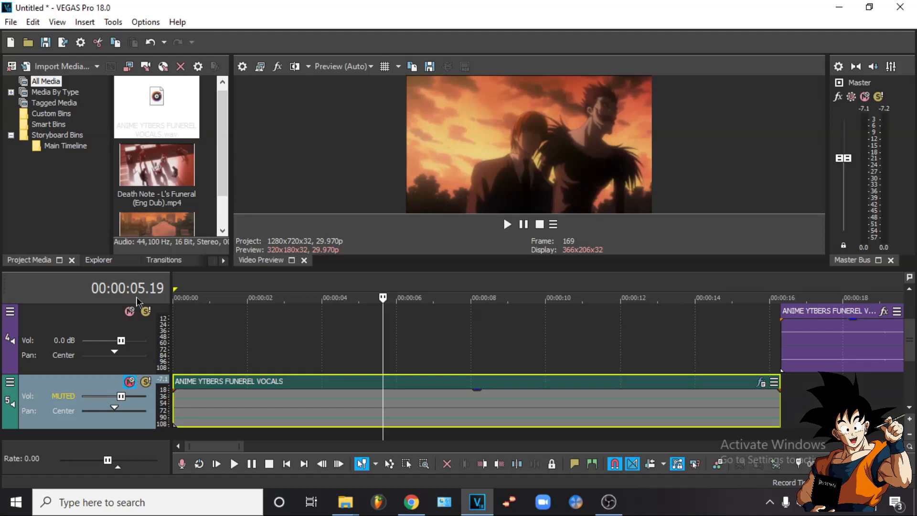
click(129, 382)
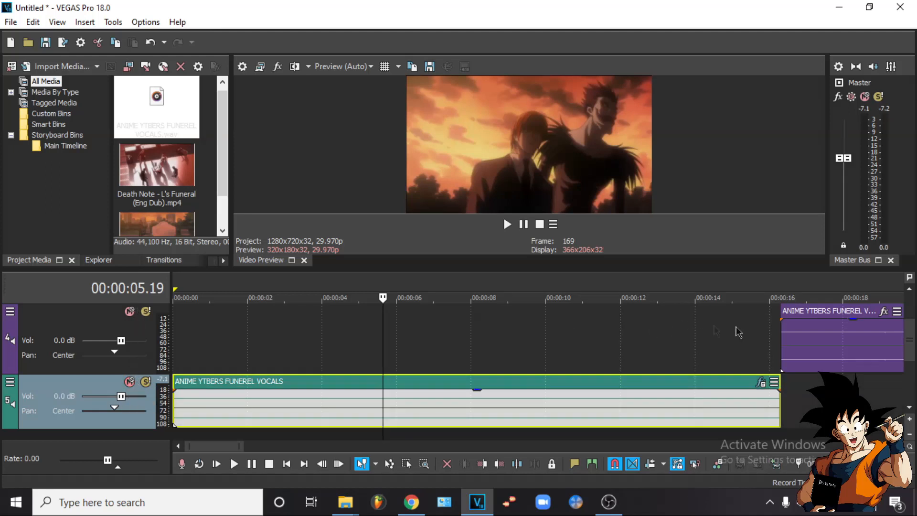
Select the longer vocals event on track 4 and open that track's Track FX
click(774, 332)
scroll(499, 372, down, 4)
click(403, 346)
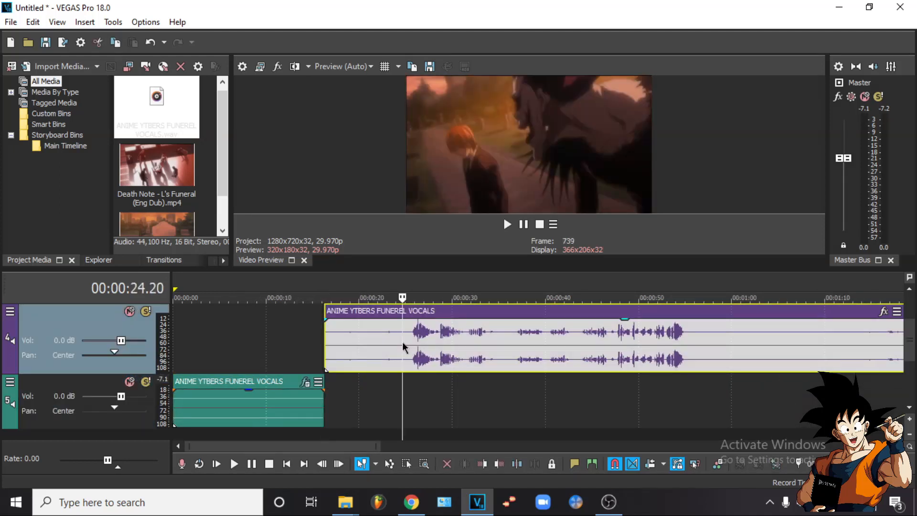
scroll(412, 351, up, 3)
scroll(489, 333, down, 3)
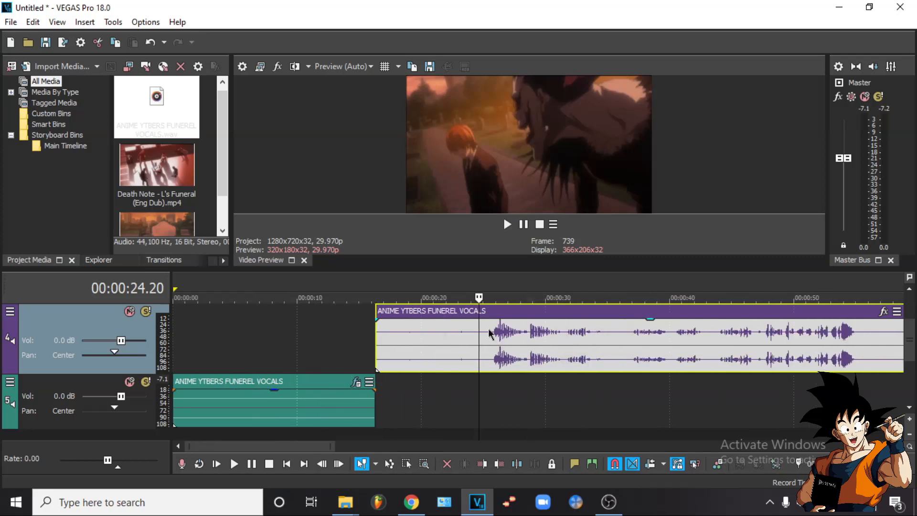
click(632, 357)
scroll(620, 344, up, 2)
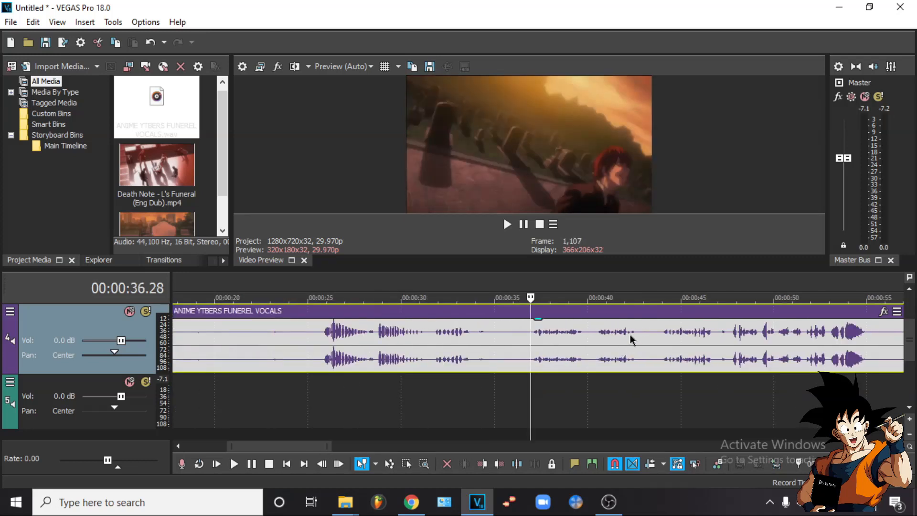
scroll(507, 340, down, 3)
click(10, 311)
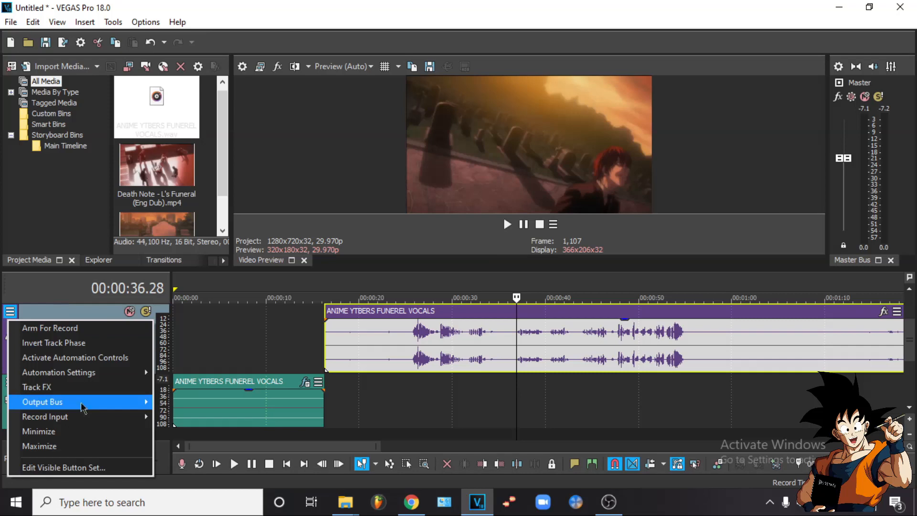
click(81, 387)
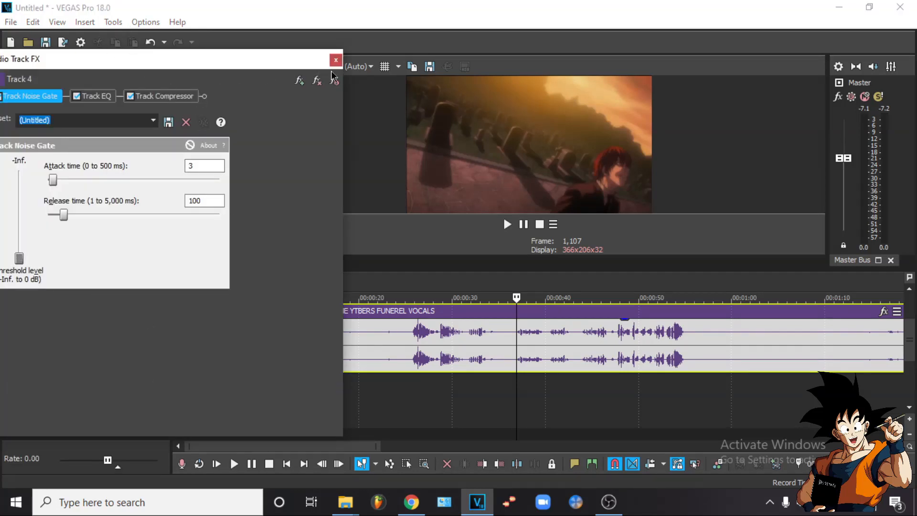
Add the ExpressFX Graphic EQ plug-in to the end of track 4's effects chain
click(300, 80)
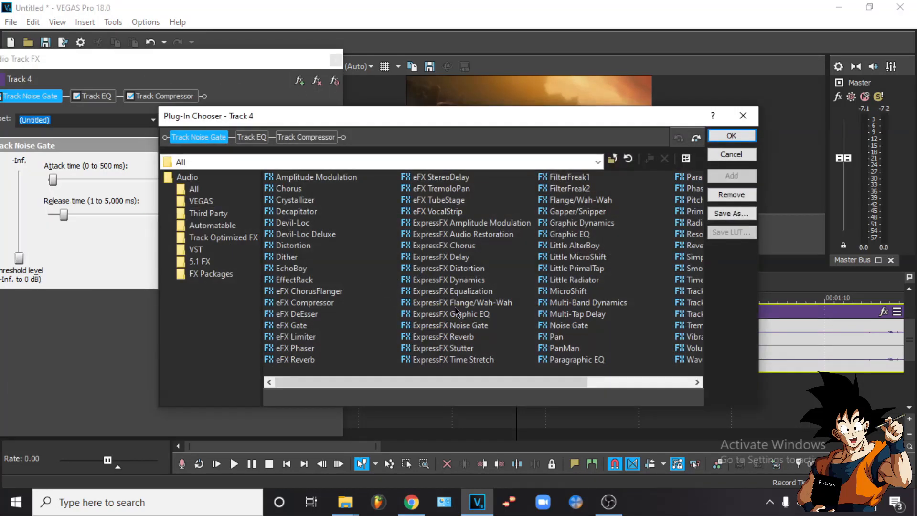
click(456, 315)
click(731, 136)
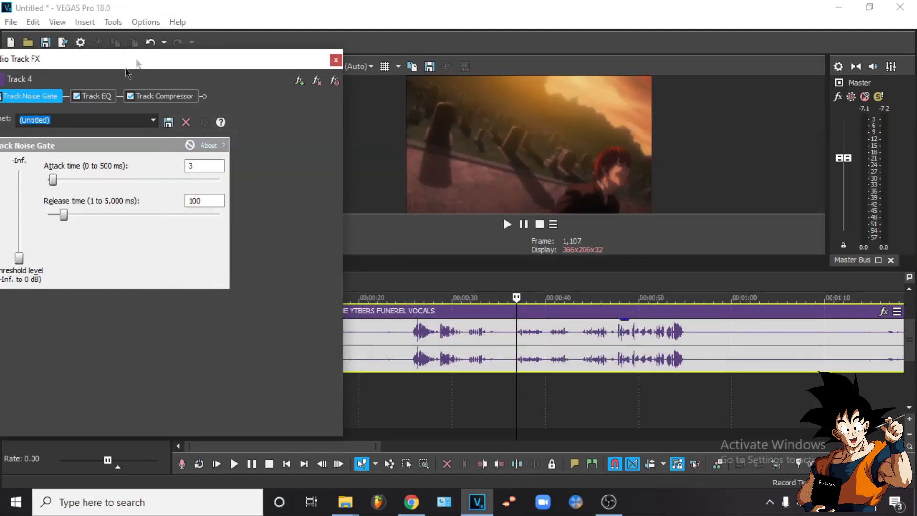
click(299, 80)
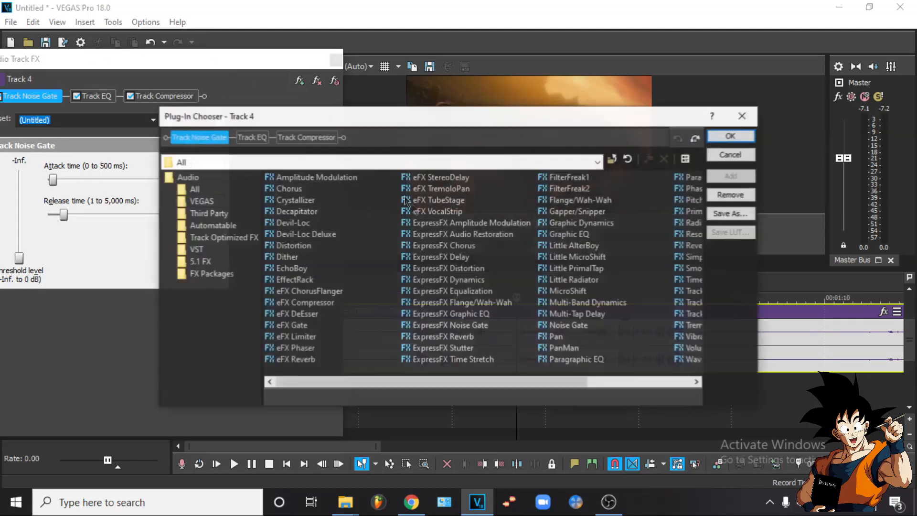
double_click(466, 314)
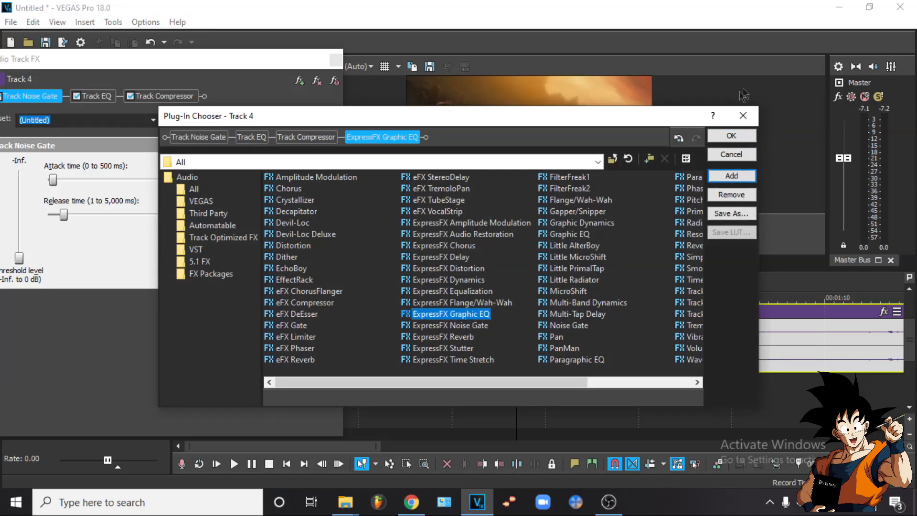
click(732, 136)
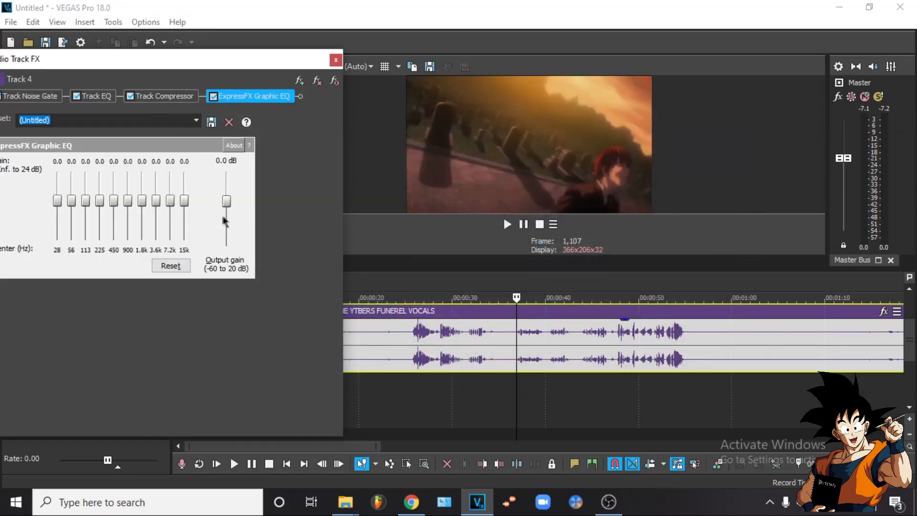
Audition the line near 37 seconds and boost the graphic EQ's 15 kHz band to 9 dB and 7.2 kHz band to 5 dB
click(507, 337)
scroll(528, 336, up, 4)
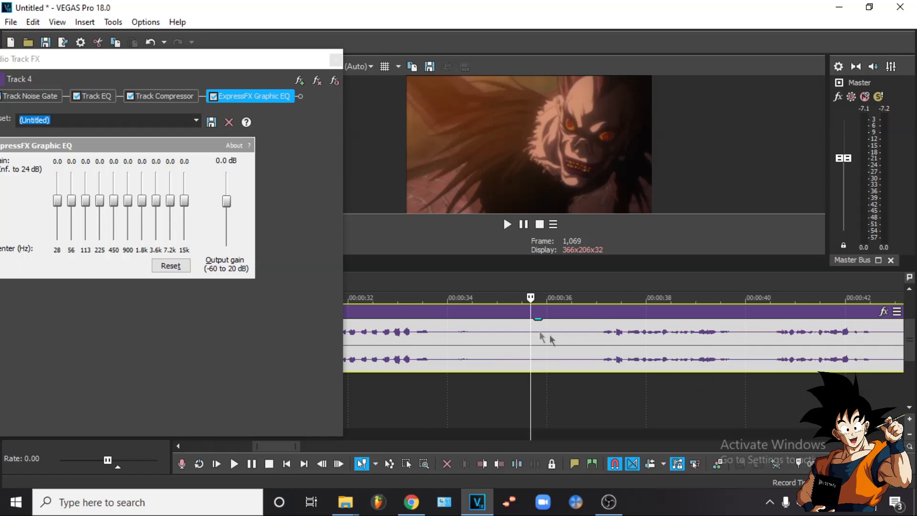
click(598, 348)
key(space)
key(space)
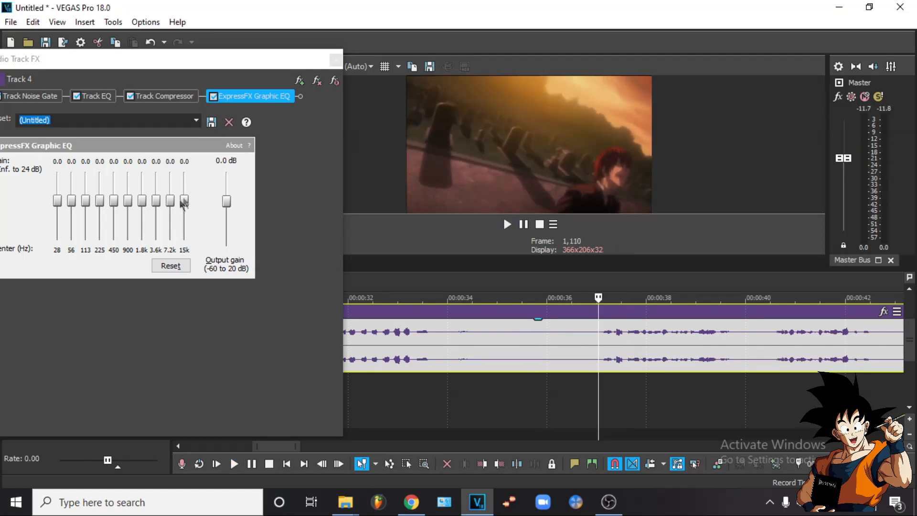
scroll(173, 205, up, 4)
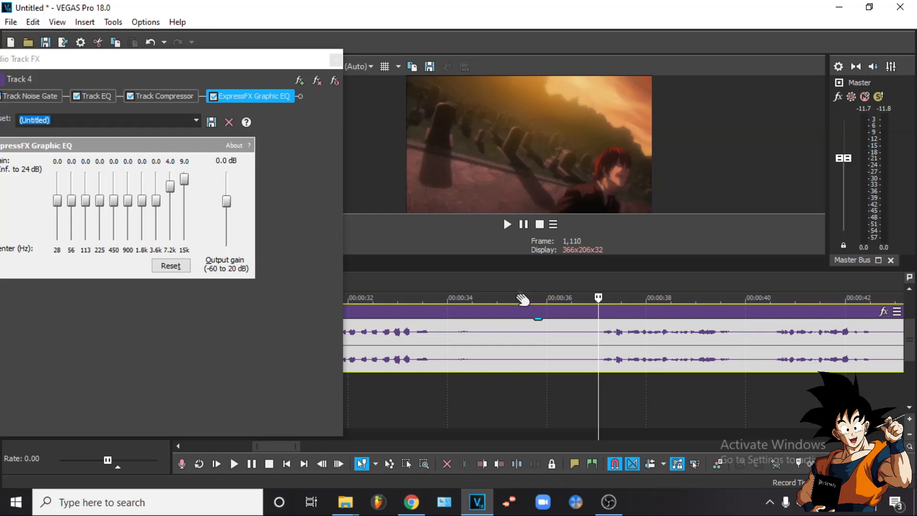
click(538, 341)
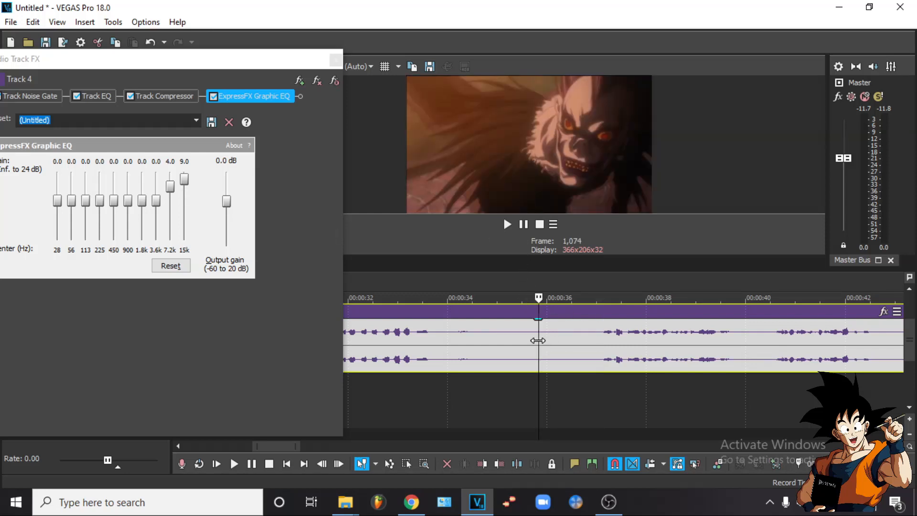
key(space)
click(585, 354)
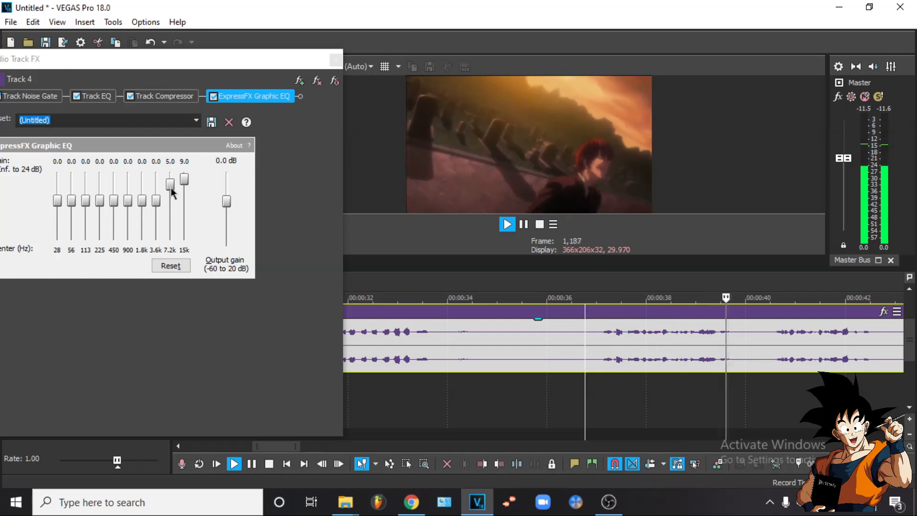
drag(171, 190, 178, 183)
key(space)
Raise the graphic EQ's 28 Hz band to 5 dB and 56 Hz band to 2 dB, listening to the vocals from about 37 seconds
drag(61, 200, 62, 191)
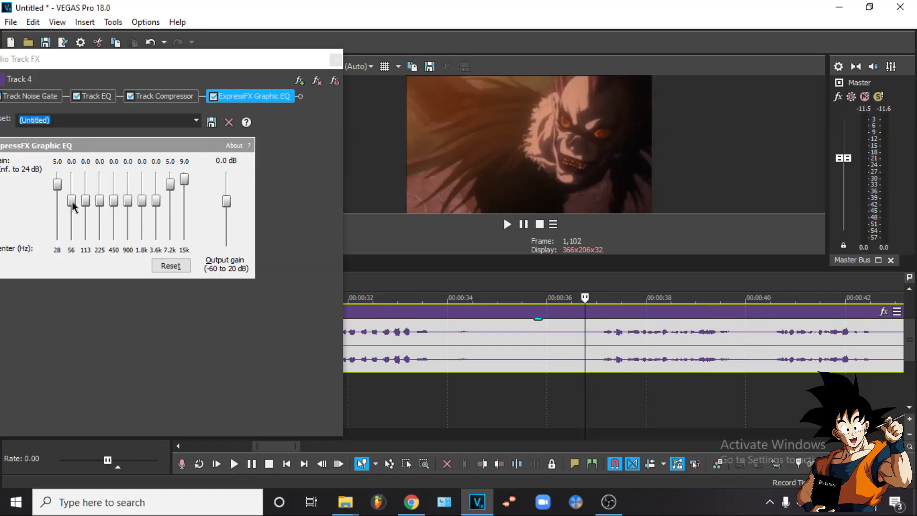
key(space)
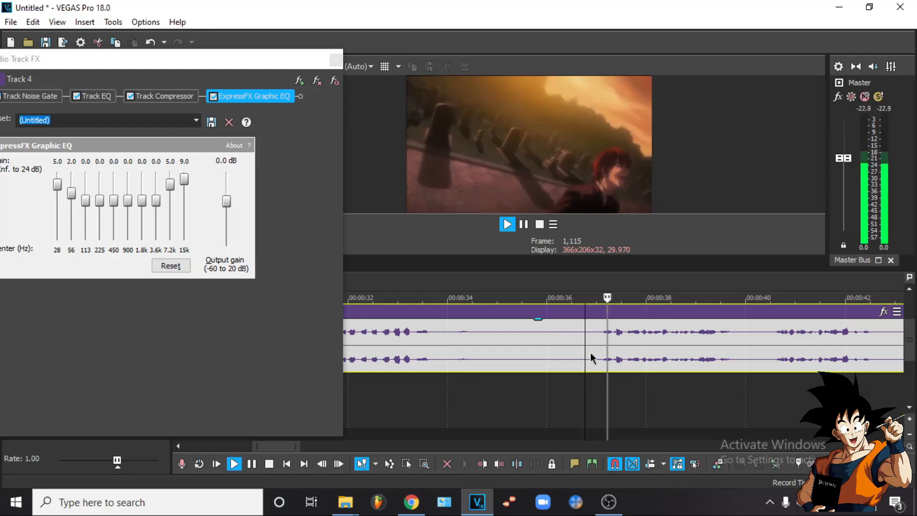
scroll(591, 353, down, 2)
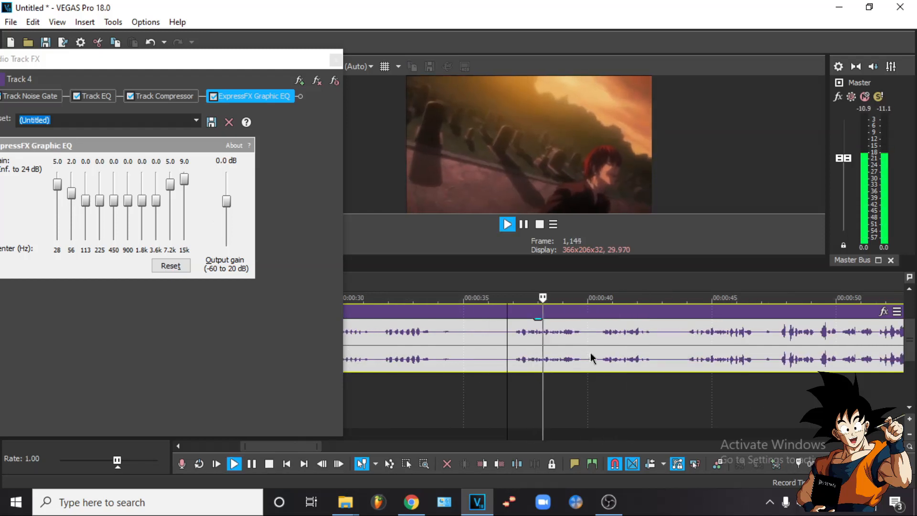
click(591, 278)
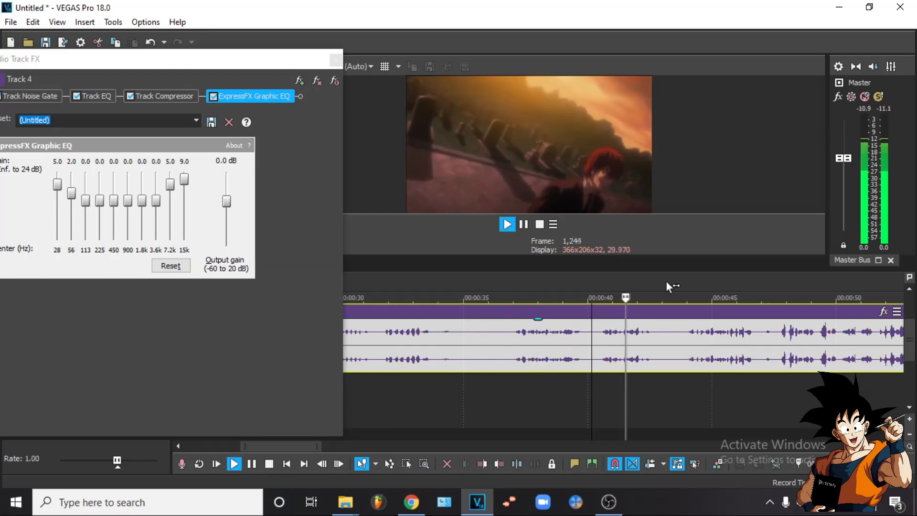
key(space)
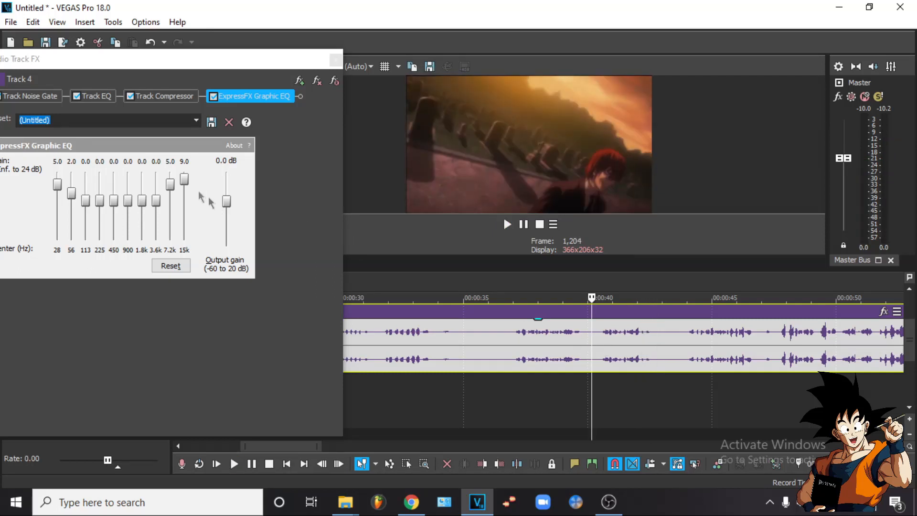
Raise the graphic EQ's 15 kHz band to 10 dB and play the line near 40 seconds
drag(183, 176, 183, 174)
key(space)
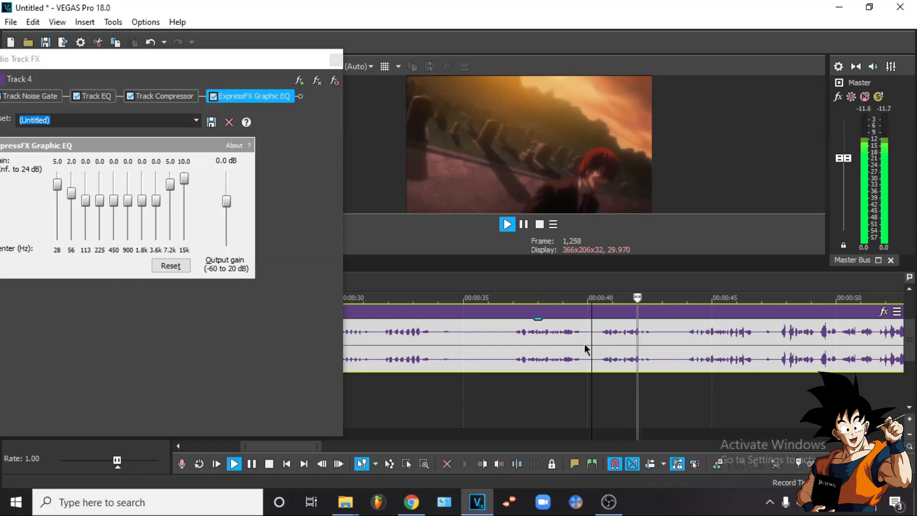
key(space)
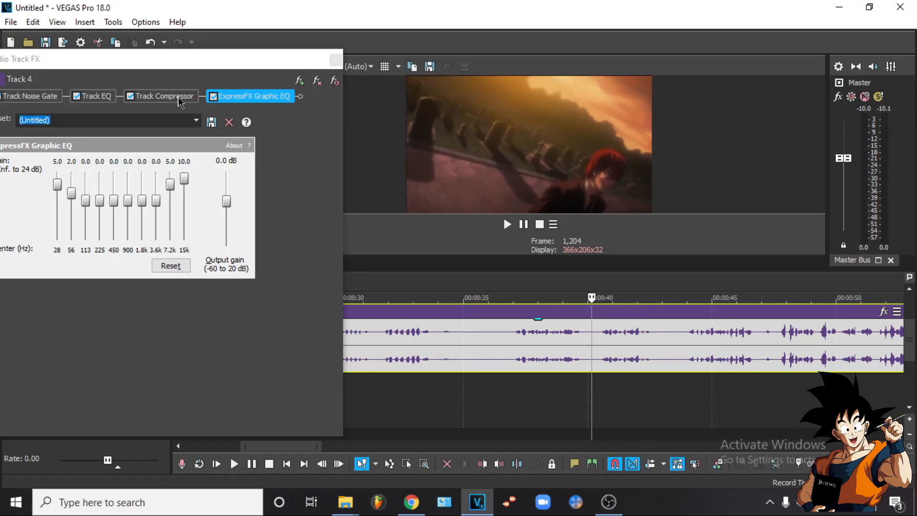
Add the eFX Compressor plug-in to the end of track 4's effects chain and shift the effects window aside
click(179, 98)
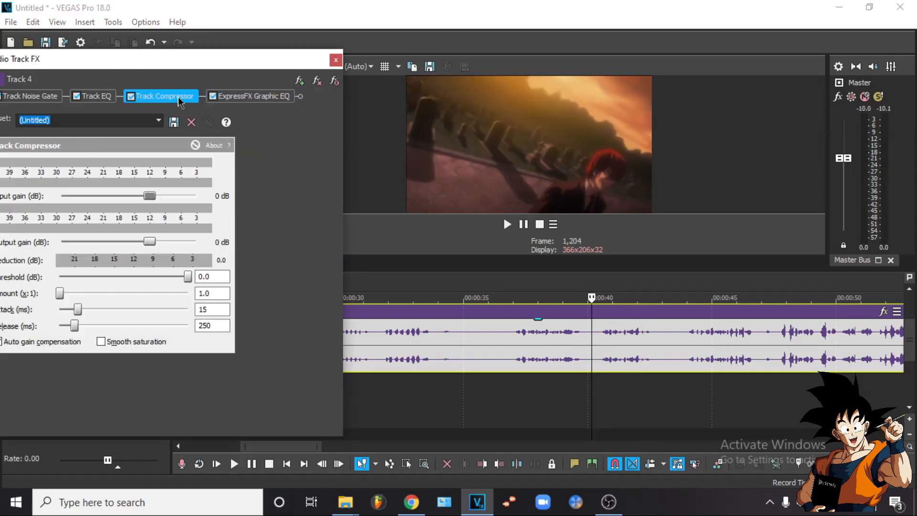
click(300, 81)
double_click(306, 302)
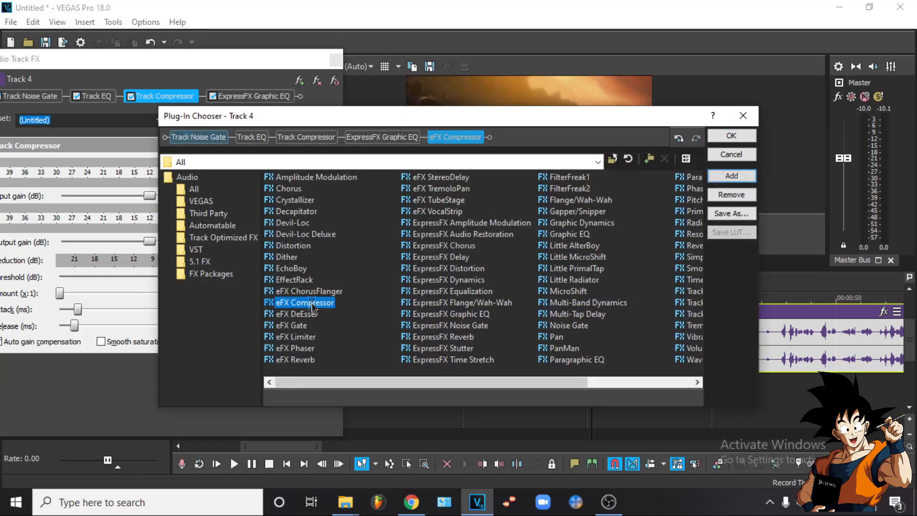
click(731, 136)
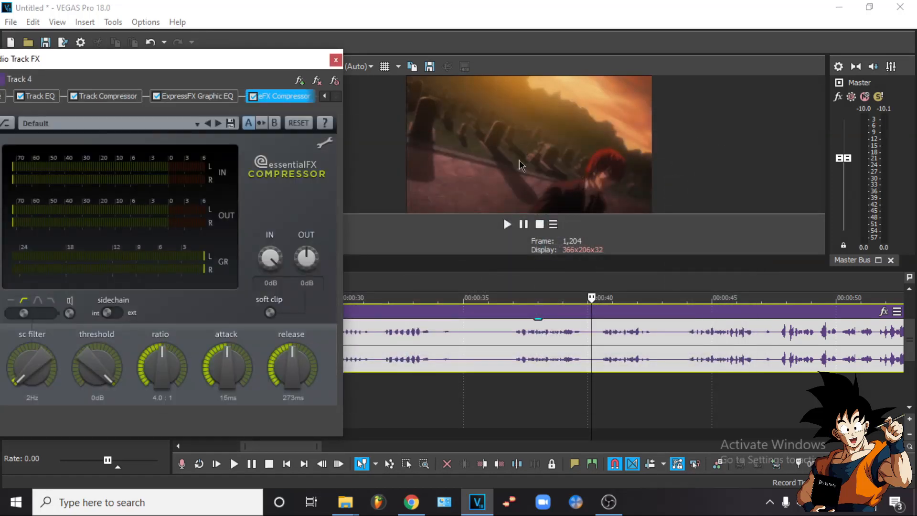
drag(153, 70, 134, 53)
Examine the track 4 vocals waveform, comparing the quiet stretch around 23 seconds with the speech peaks after 26 seconds
scroll(547, 409, down, 1)
scroll(381, 337, down, 2)
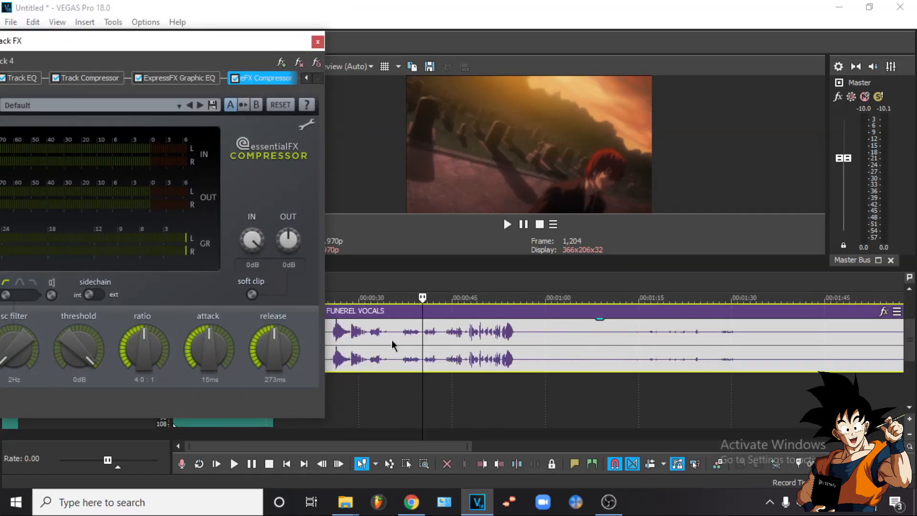
drag(471, 446, 392, 446)
click(385, 346)
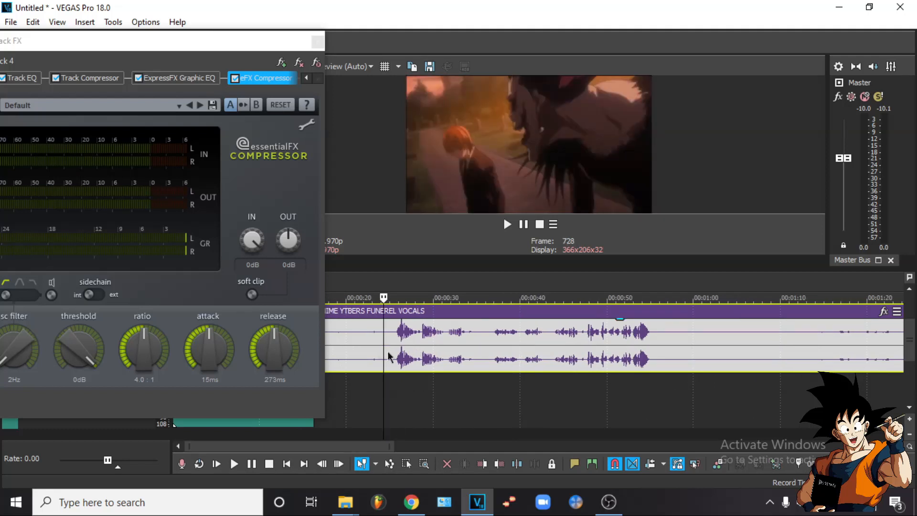
click(372, 358)
scroll(477, 368, up, 4)
drag(539, 391, 544, 389)
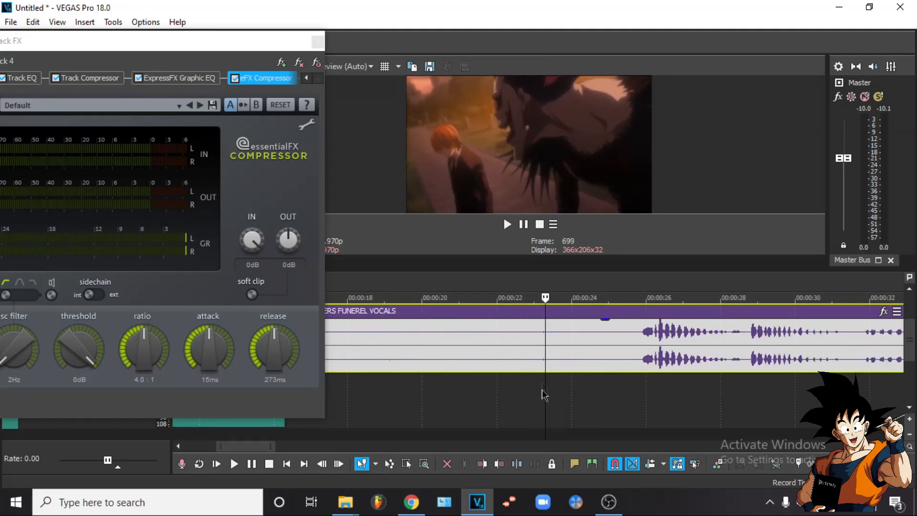
drag(531, 287, 559, 285)
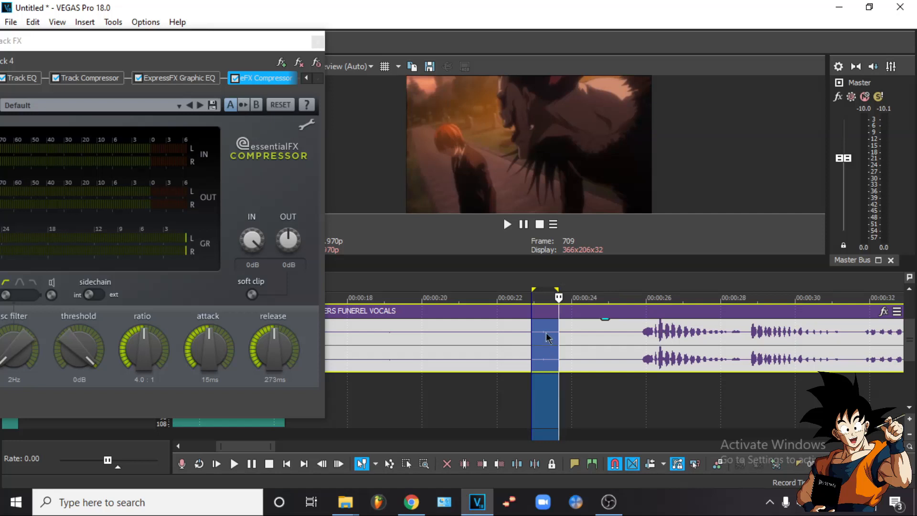
click(546, 350)
scroll(545, 346, down, 4)
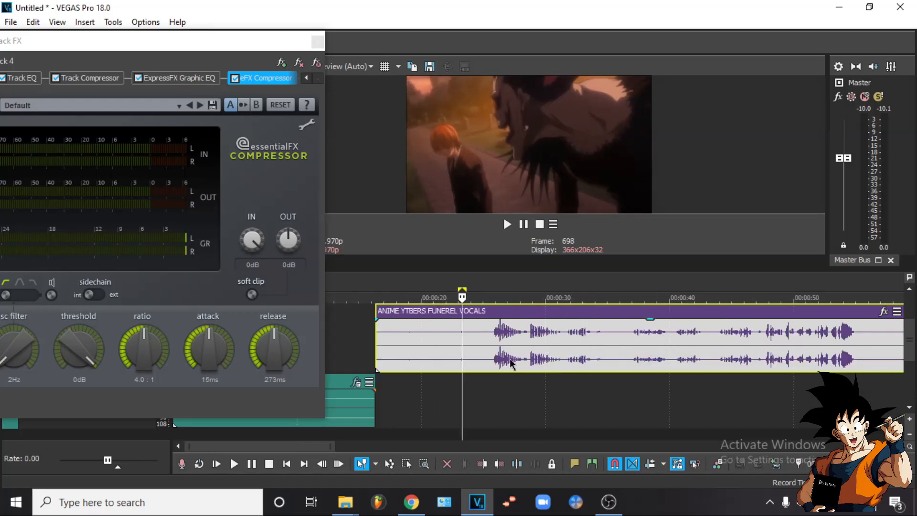
click(514, 342)
scroll(514, 342, up, 4)
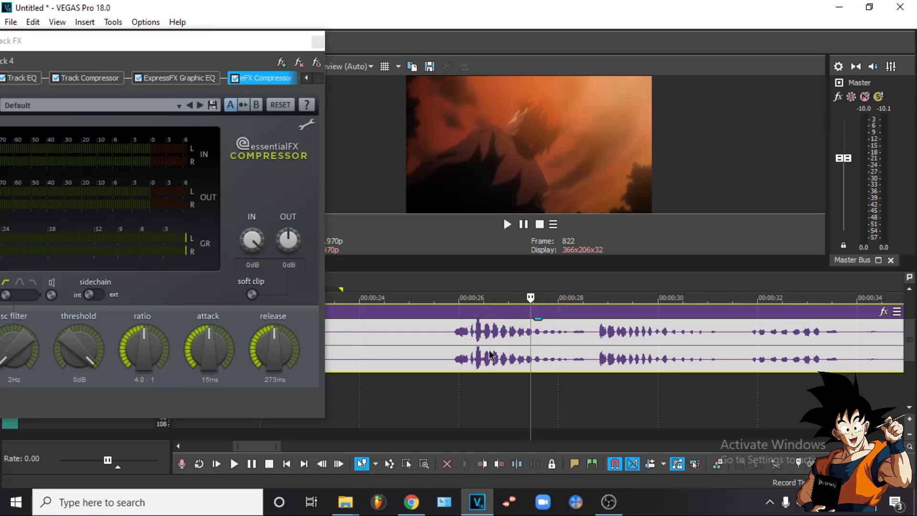
scroll(521, 345, down, 3)
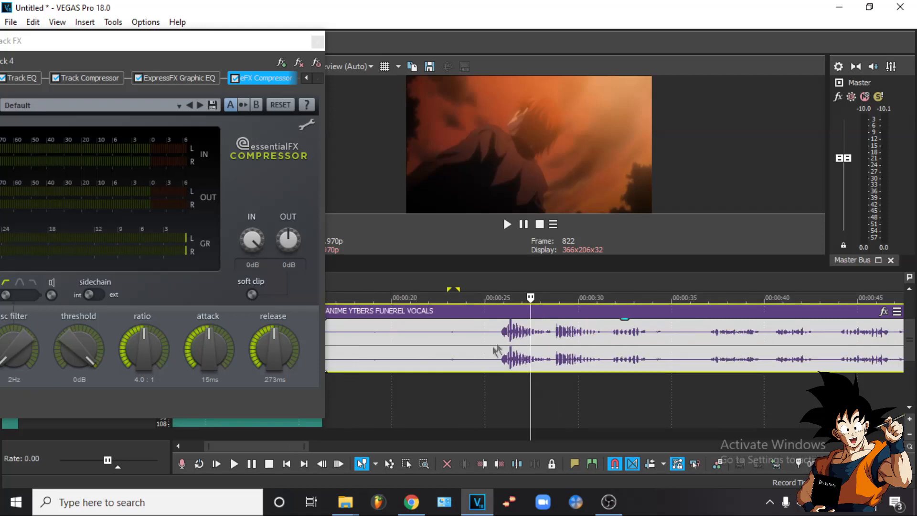
Load the [Sys] Compressor_Vocals preset in the eFX Compressor and play the vocals from about 26 seconds
click(179, 105)
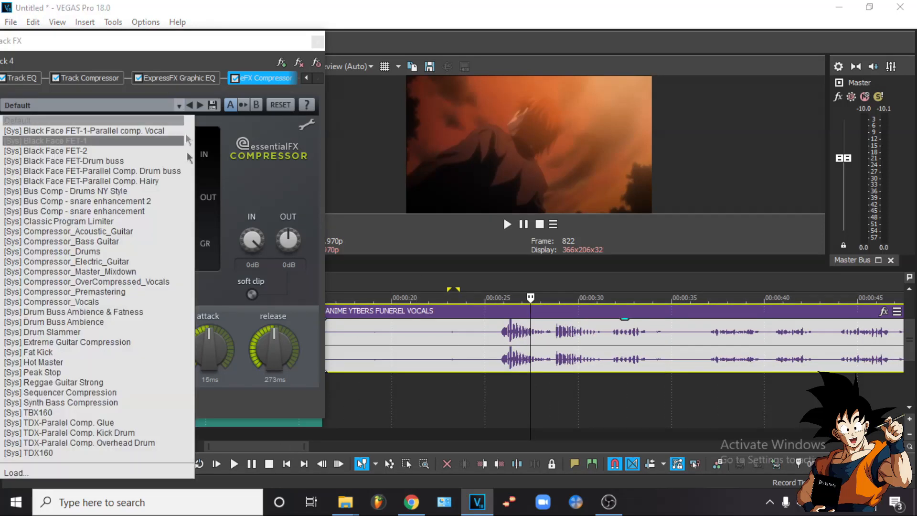
click(101, 301)
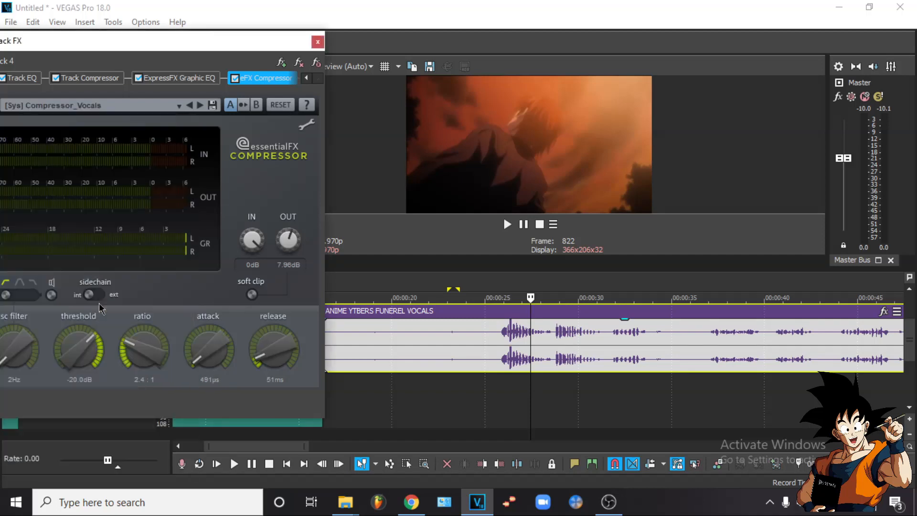
click(501, 342)
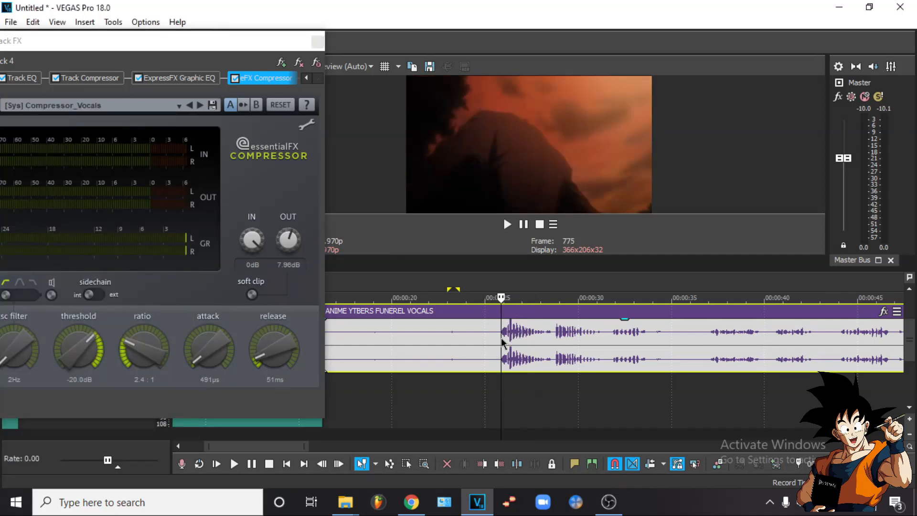
key(space)
key(space)
Raise the compressor's output gain to 18.5 dB and audition the softer line near 37 seconds
click(277, 245)
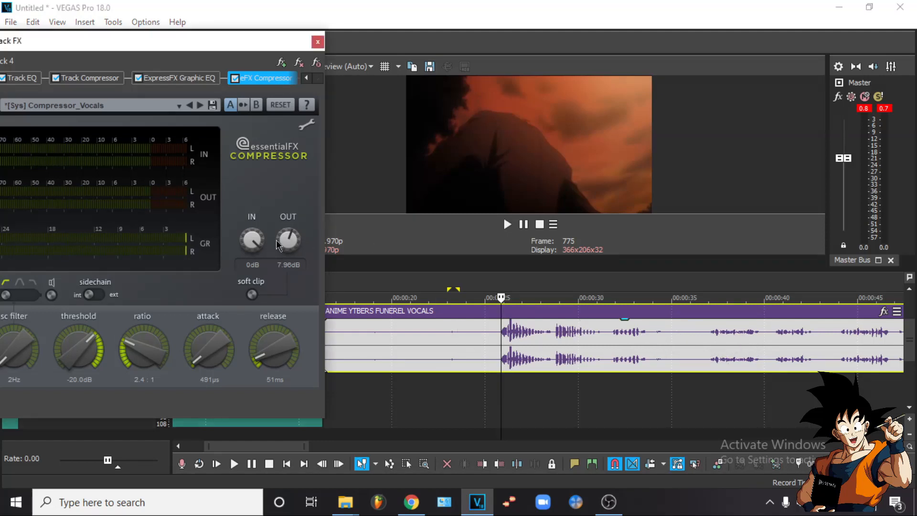
click(706, 343)
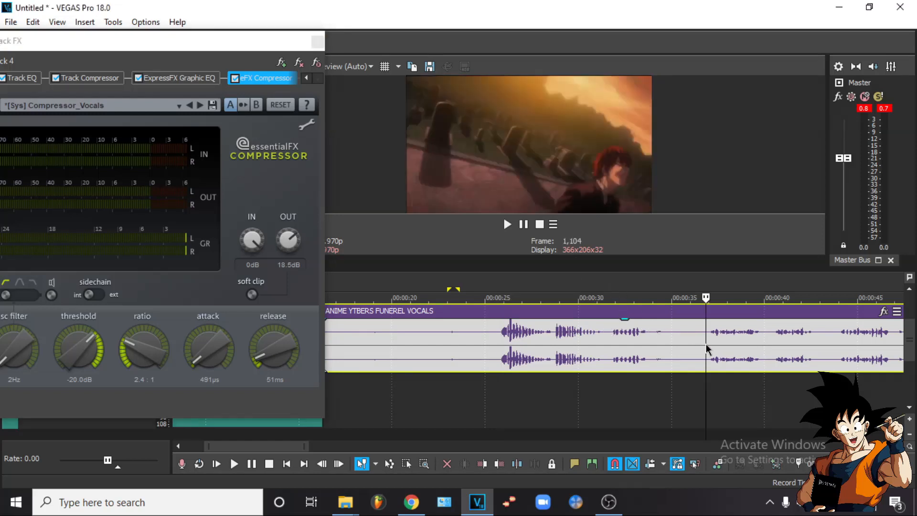
key(space)
key(space)
Set the compressor's output gain to 9.12 dB and replay the line from just before 37 seconds
double_click(283, 243)
drag(284, 243, 283, 215)
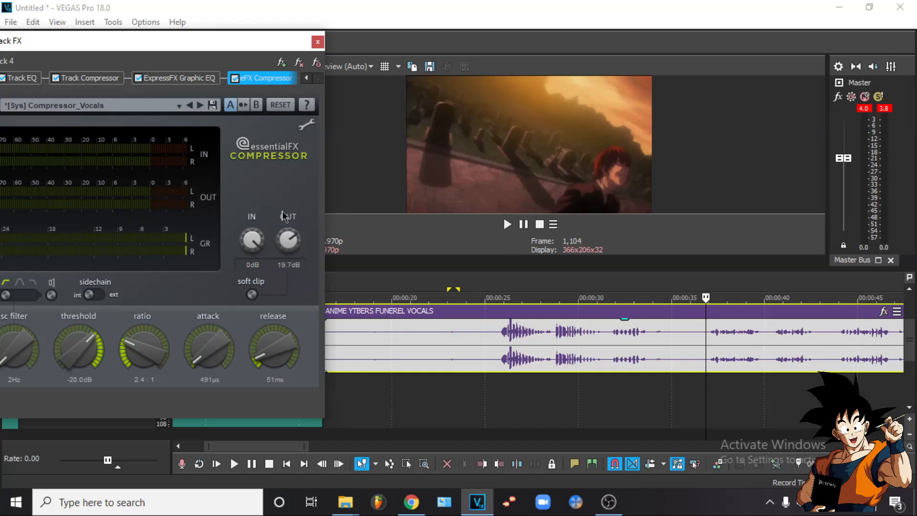
click(699, 346)
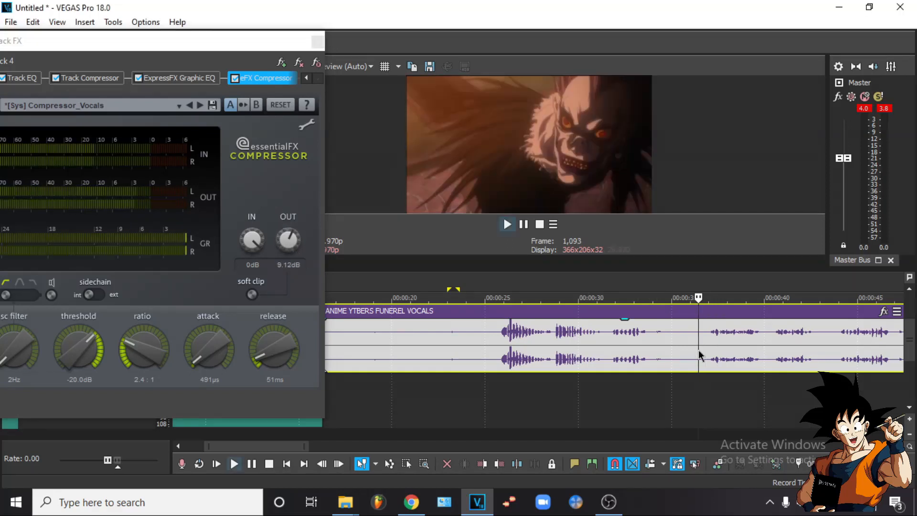
key(space)
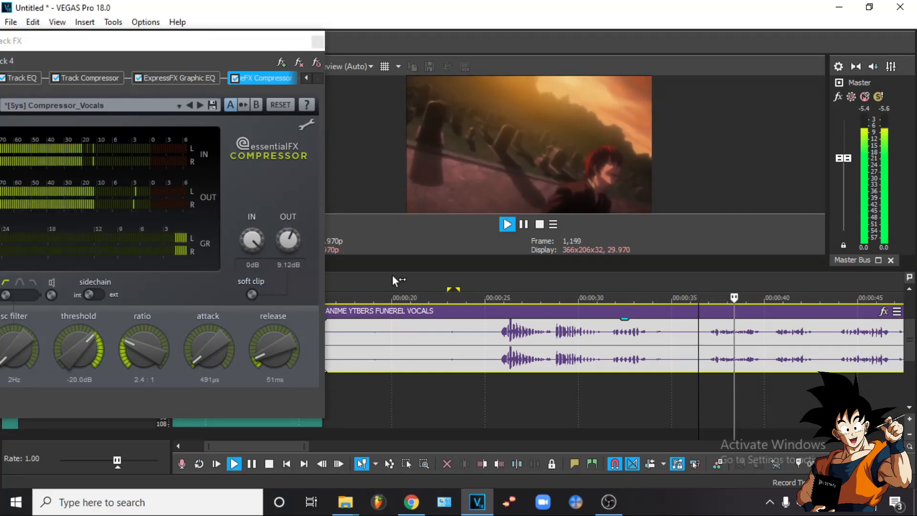
key(space)
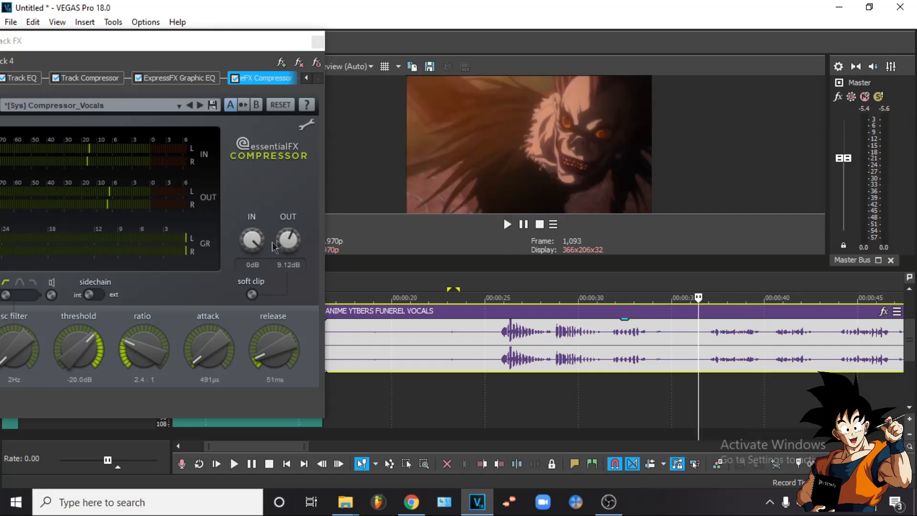
Set the compressor's output gain to 8.16 dB and play the vocals from just before the first loud line
scroll(531, 333, down, 4)
scroll(531, 334, up, 3)
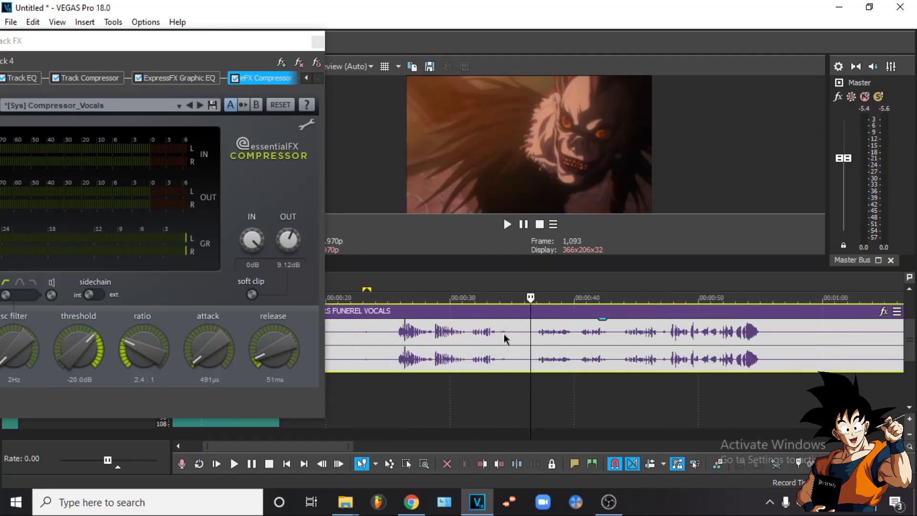
click(281, 243)
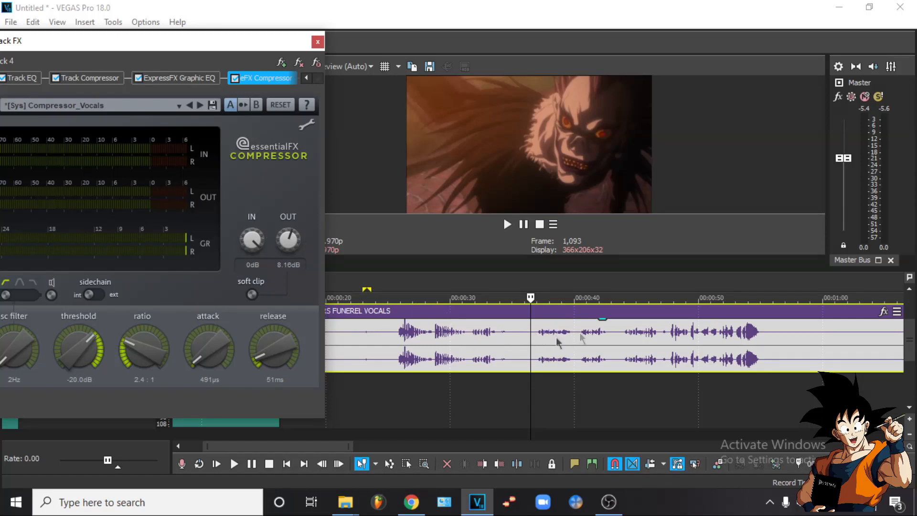
click(393, 343)
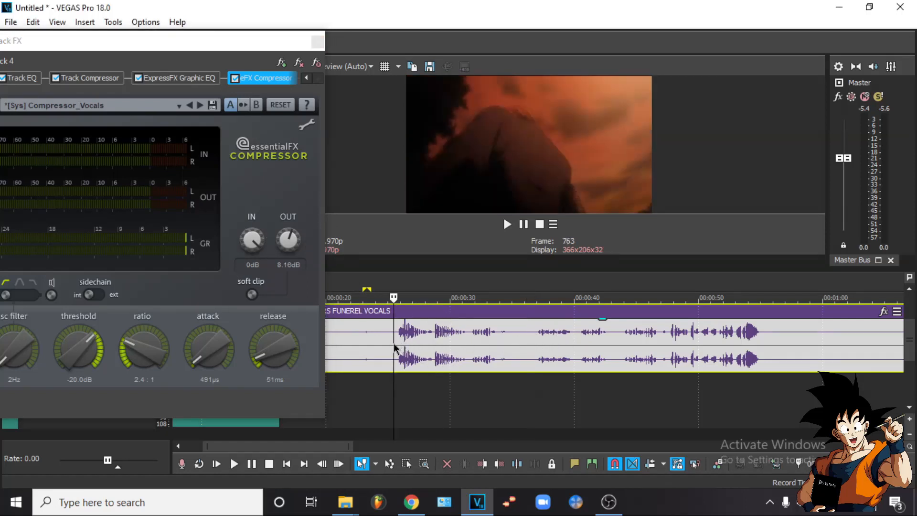
key(space)
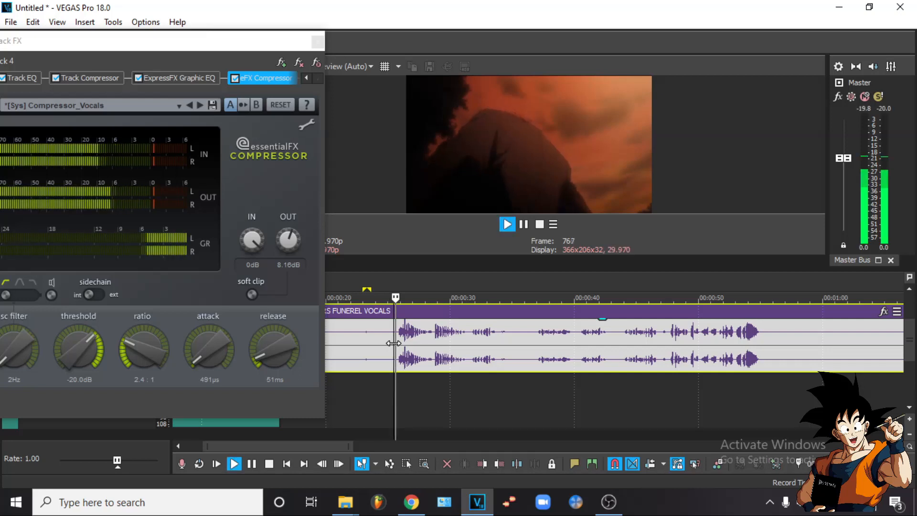
Stop playback just before the first loud line and reset the clipped peak indicators on the Master bus
scroll(394, 343, up, 3)
key(space)
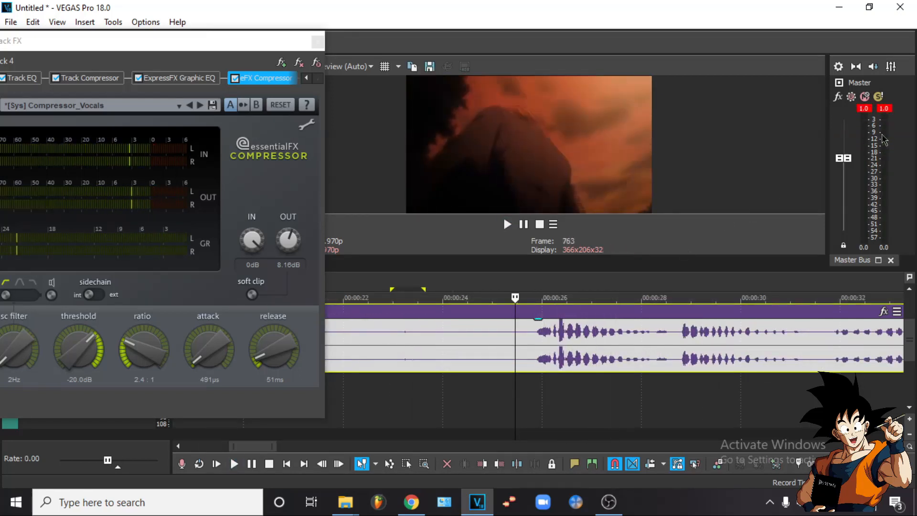
key(Down)
click(866, 109)
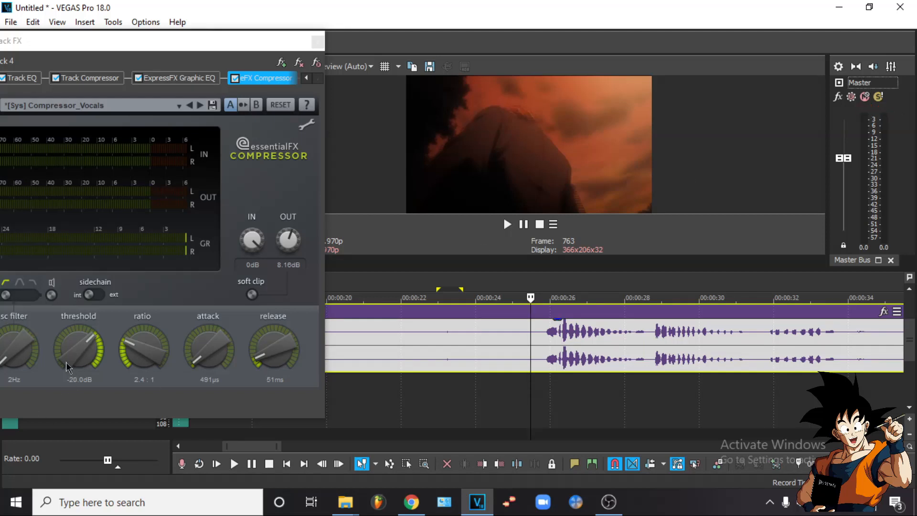
Set the compressor's threshold to -27.2 dB and replay the vocals from just before the first loud line
key(Down)
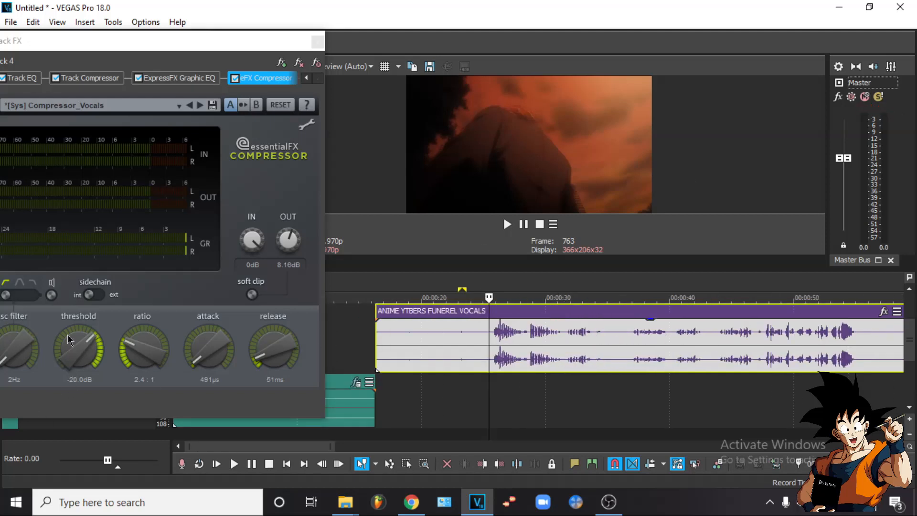
drag(65, 356, 65, 363)
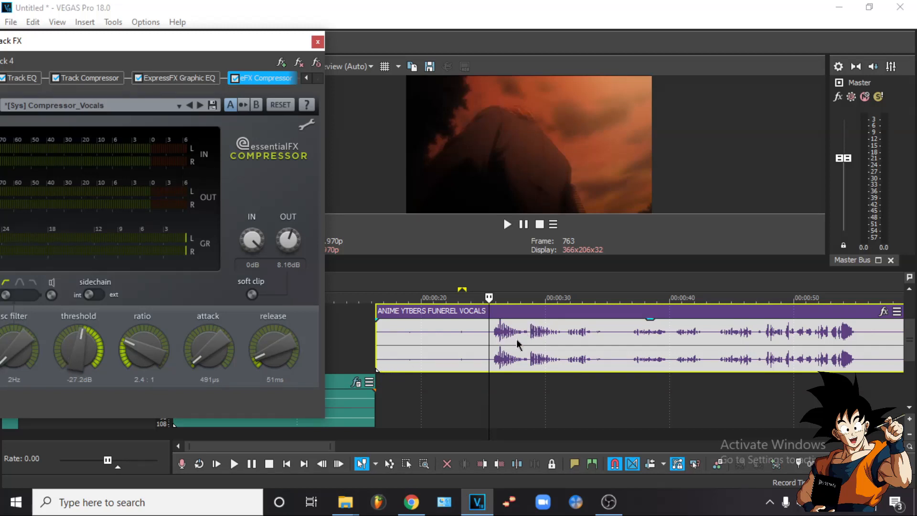
key(Up)
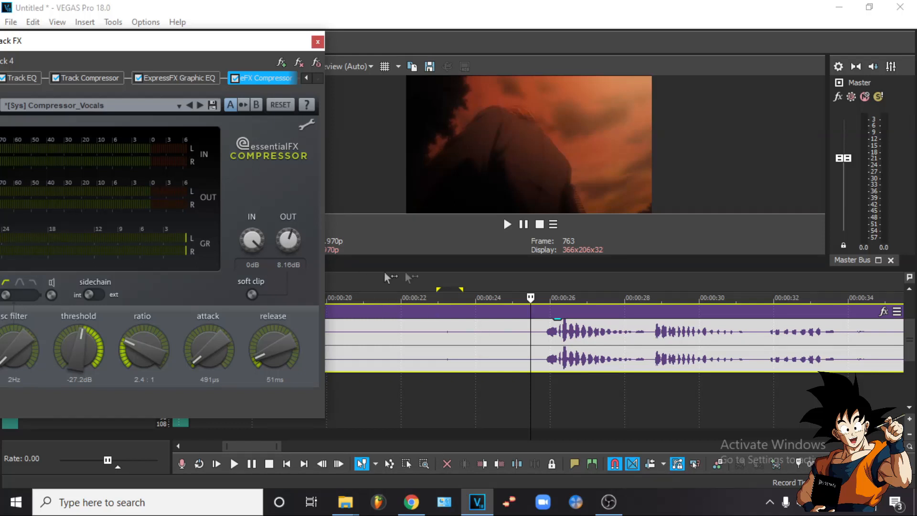
click(524, 347)
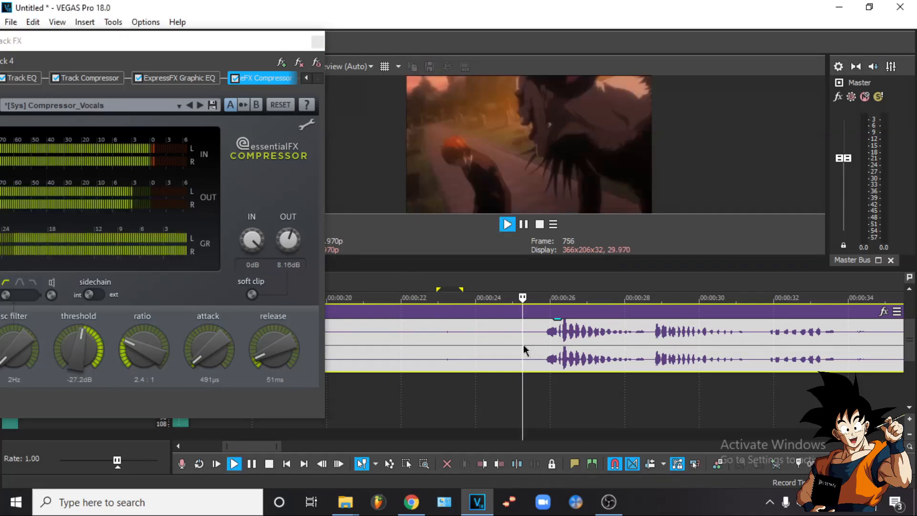
key(space)
key(Down)
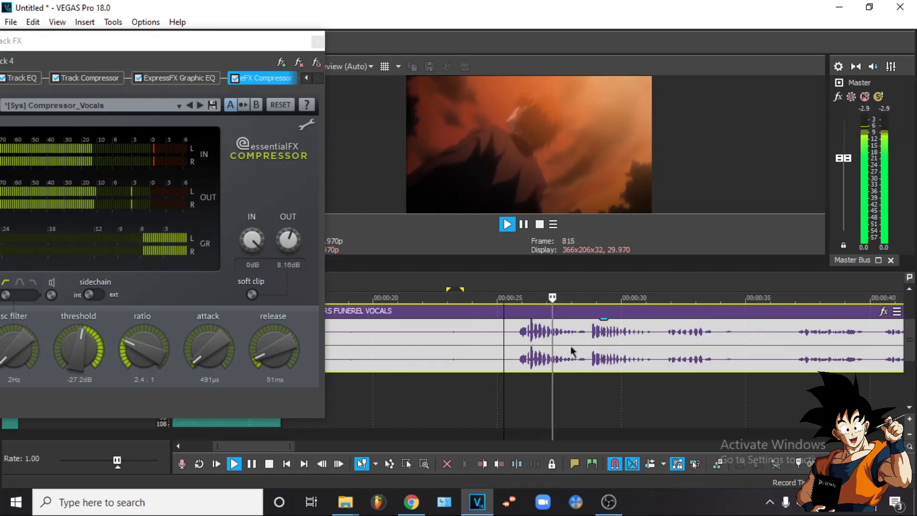
key(space)
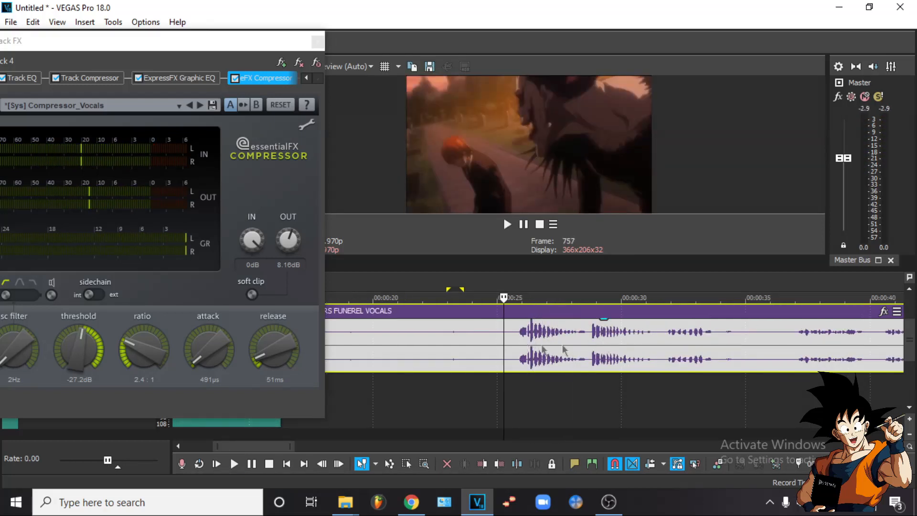
Audition the softer line near 37 seconds and set the compressor's output gain to 11.5 dB
click(790, 346)
key(space)
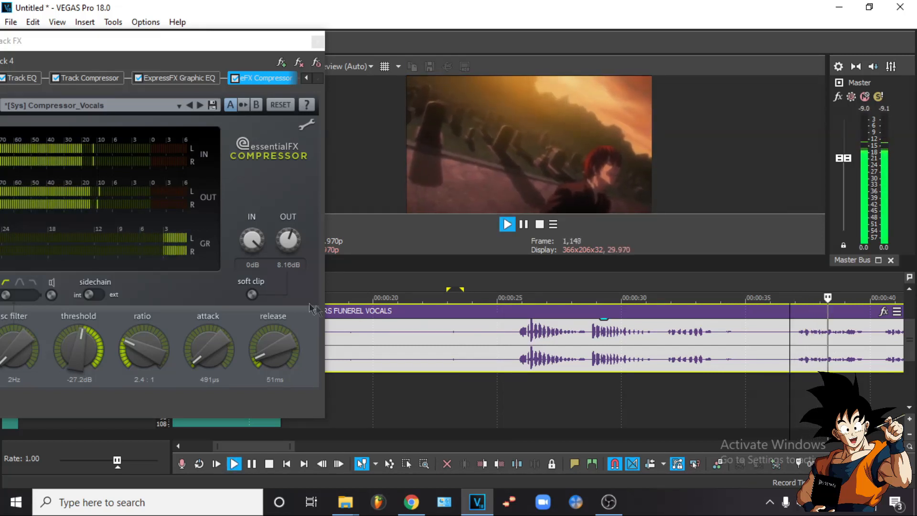
key(space)
click(280, 248)
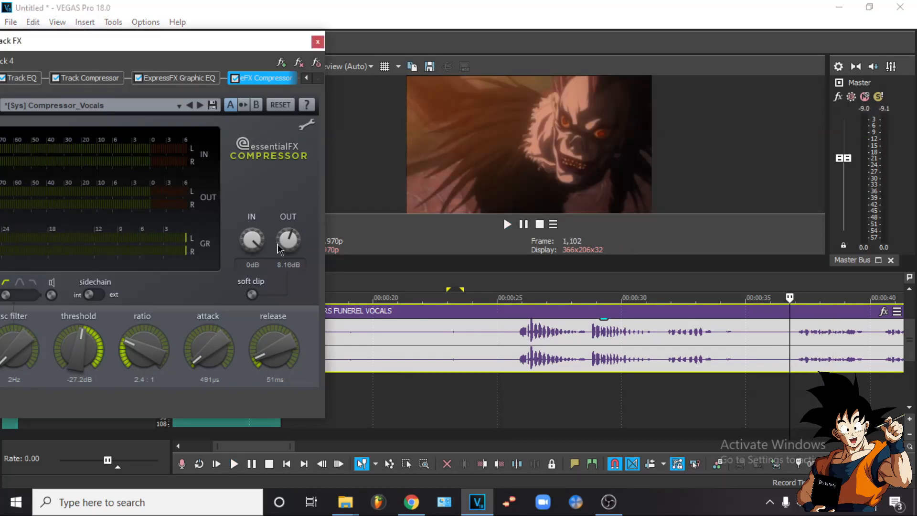
click(801, 346)
key(space)
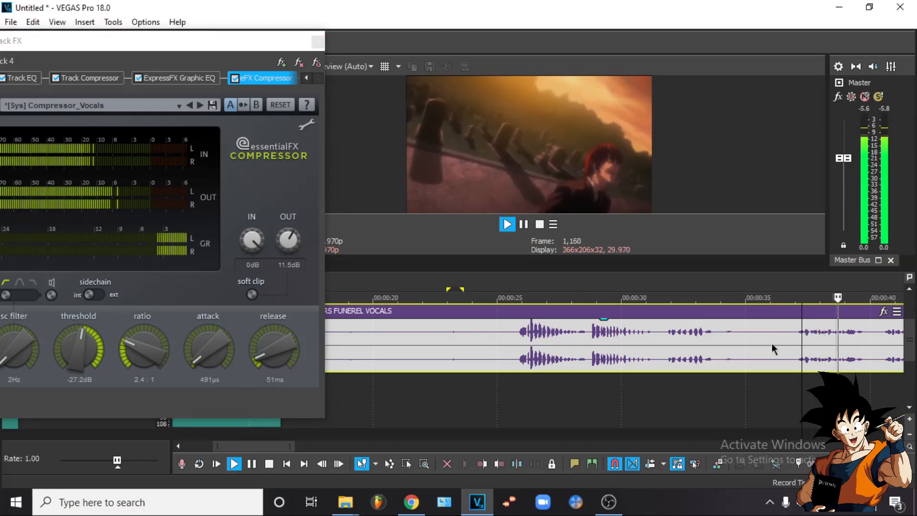
key(space)
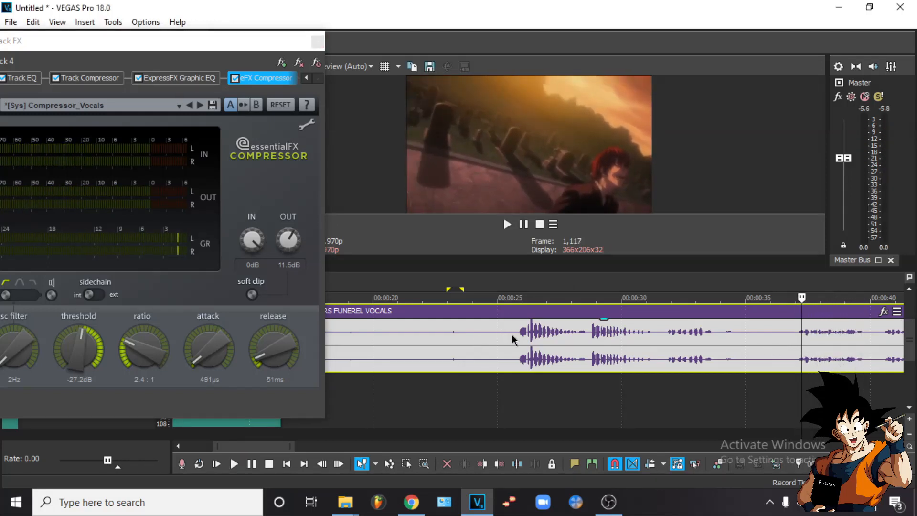
Lower the compressor's threshold to -32.3 dB and replay the first loud line near 26 seconds
click(511, 334)
key(space)
key(space)
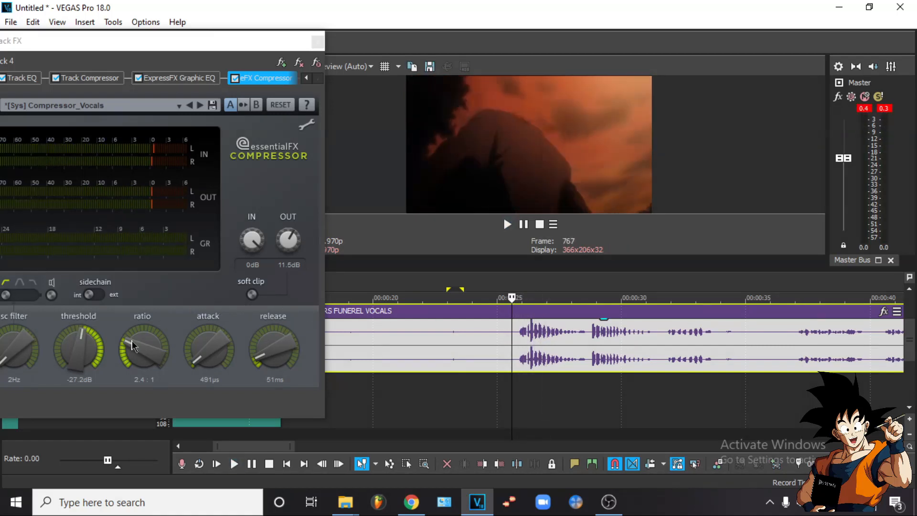
drag(72, 363, 91, 367)
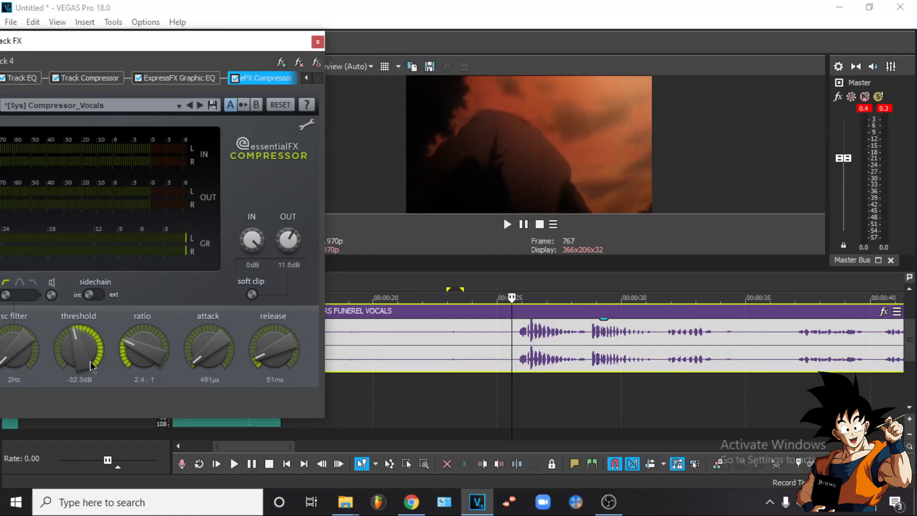
click(506, 353)
key(space)
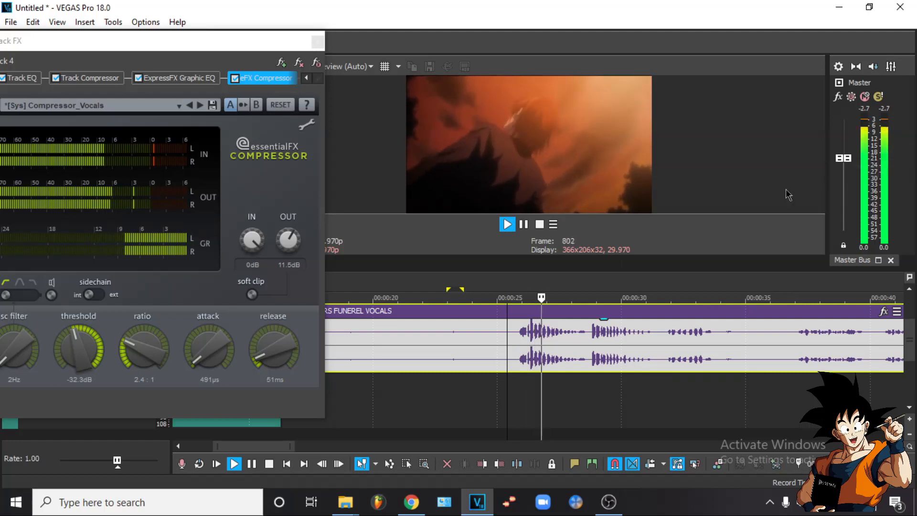
key(space)
Set the compressor's threshold to -38.9 dB and replay the first loud line
drag(71, 338, 72, 343)
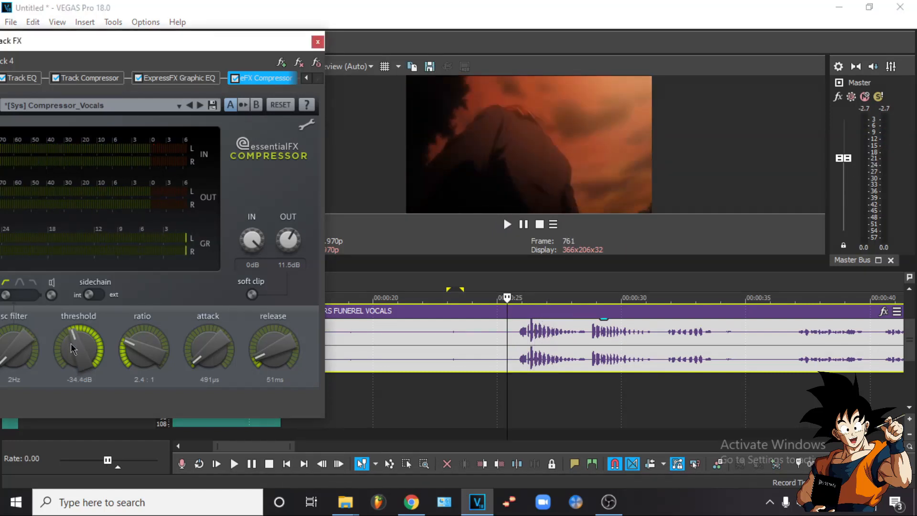
click(511, 345)
key(space)
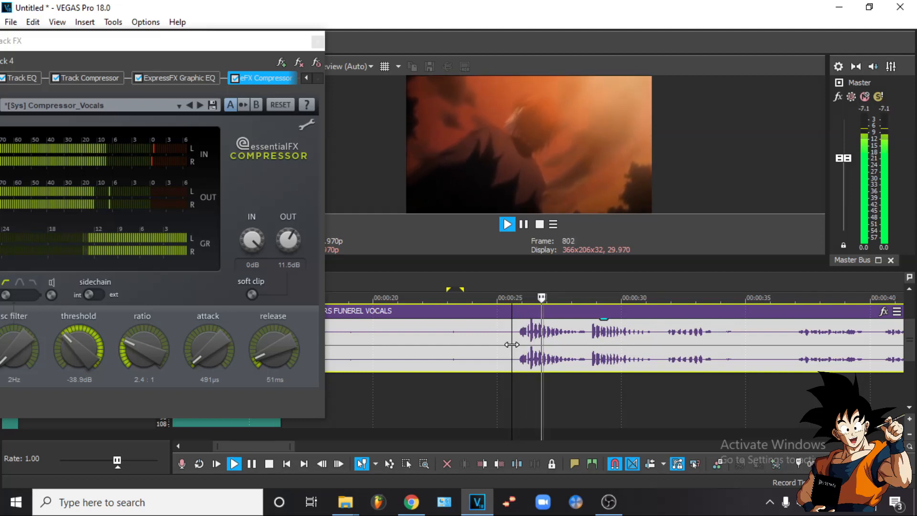
key(space)
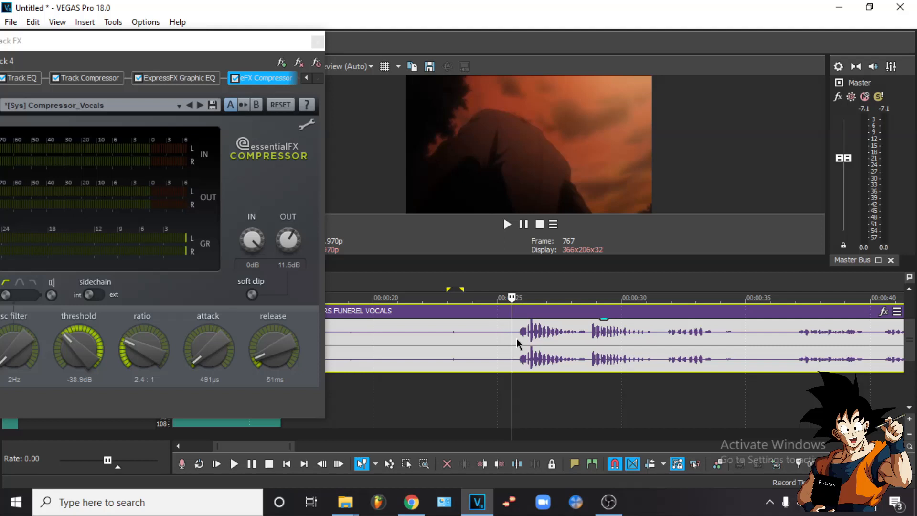
Play the loud peak of the first line from just after 26 seconds to check its level
click(817, 348)
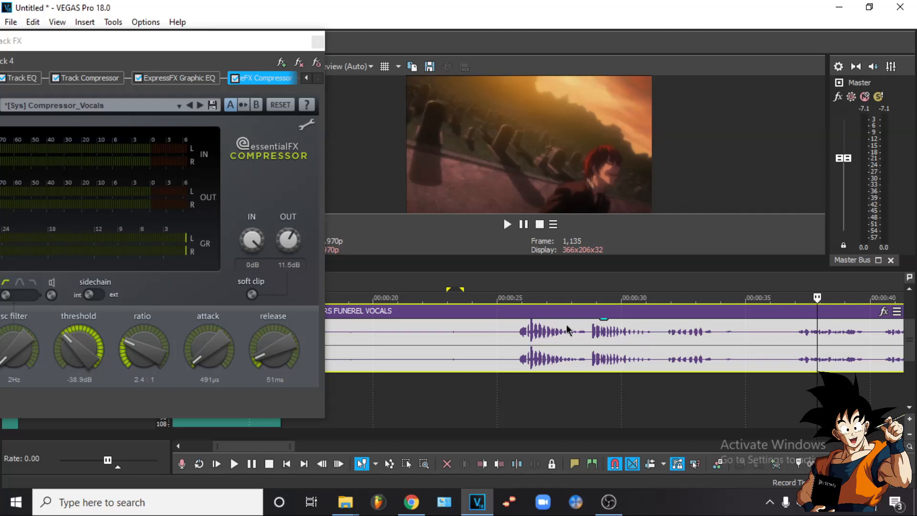
click(489, 330)
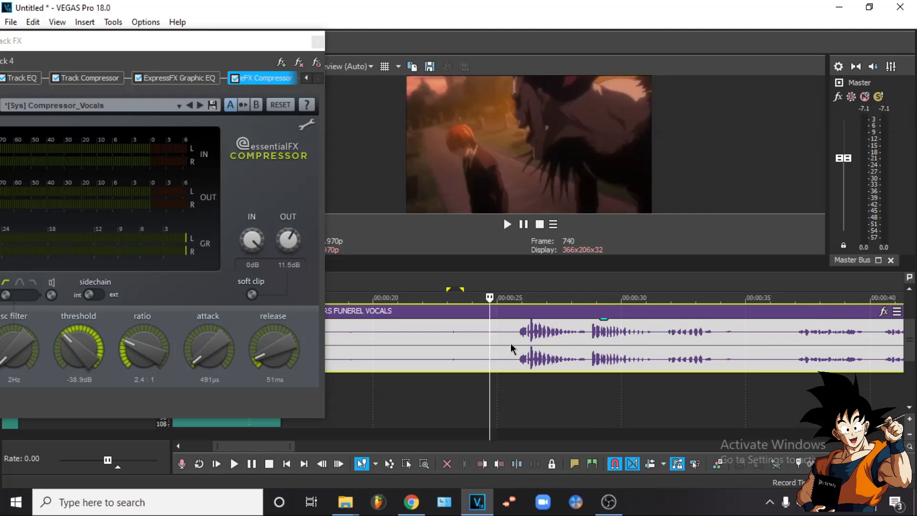
scroll(535, 340, down, 3)
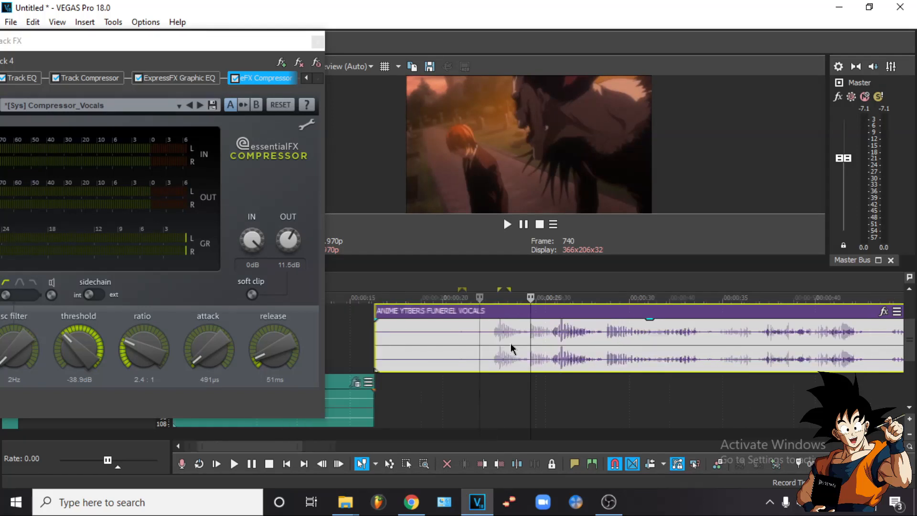
click(592, 353)
click(414, 343)
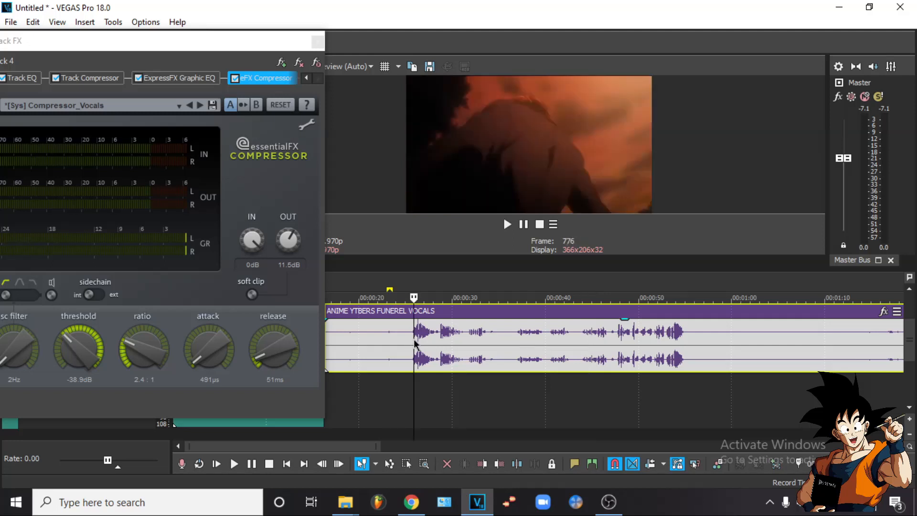
scroll(456, 342, up, 10)
click(602, 356)
key(space)
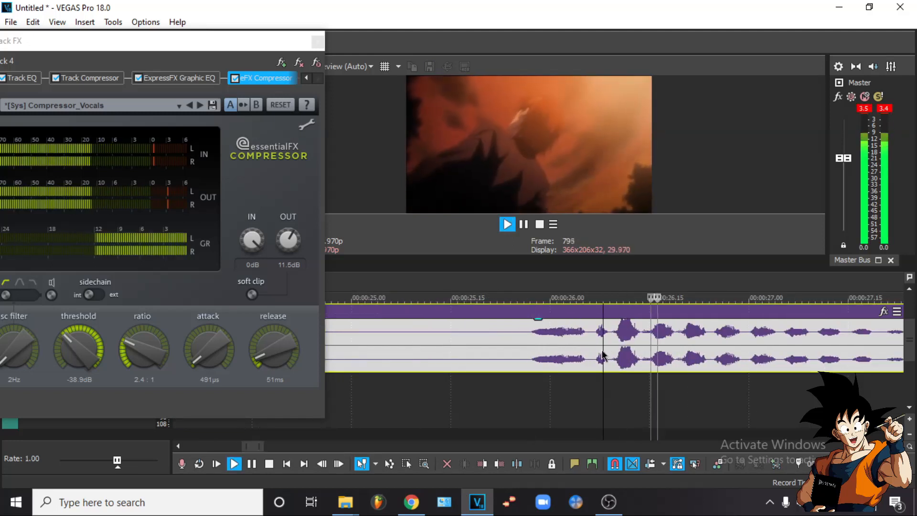
key(space)
Reset the Master bus peak indicators and replay the first loud line from about half a second before it starts
click(471, 345)
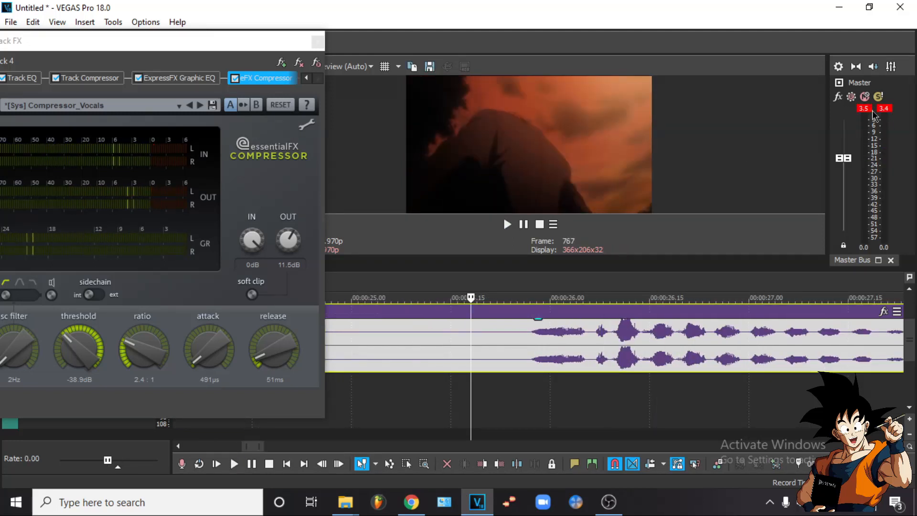
key(space)
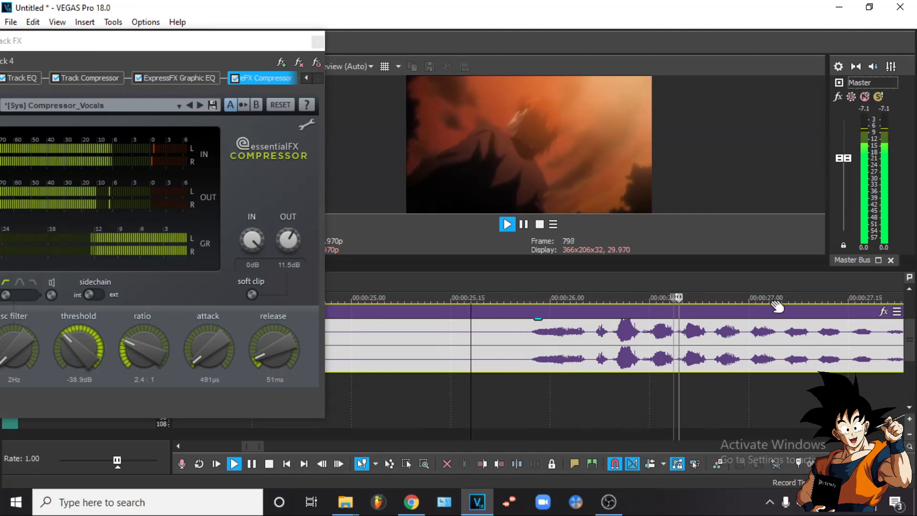
scroll(733, 345, down, 4)
key(space)
Audition the vocals from about 47.5 seconds and the loud ending from about 53 seconds
scroll(732, 344, down, 6)
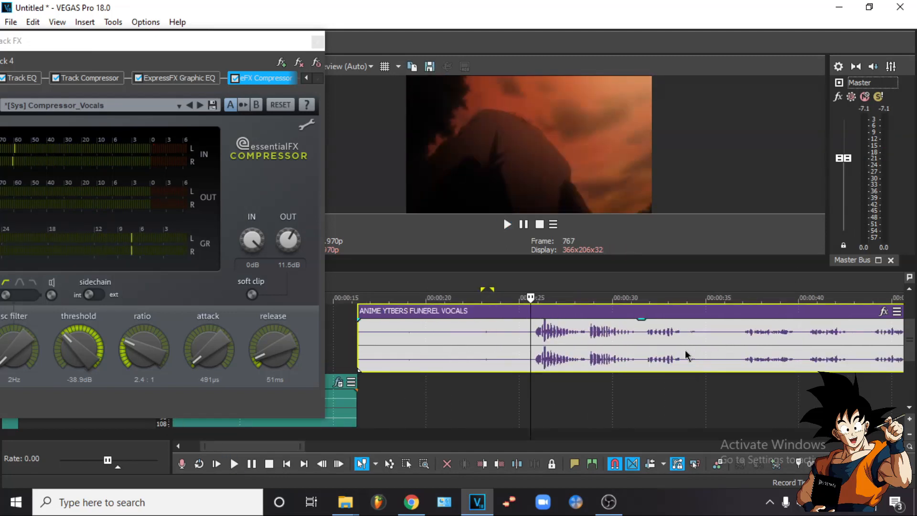
click(764, 346)
scroll(764, 346, up, 8)
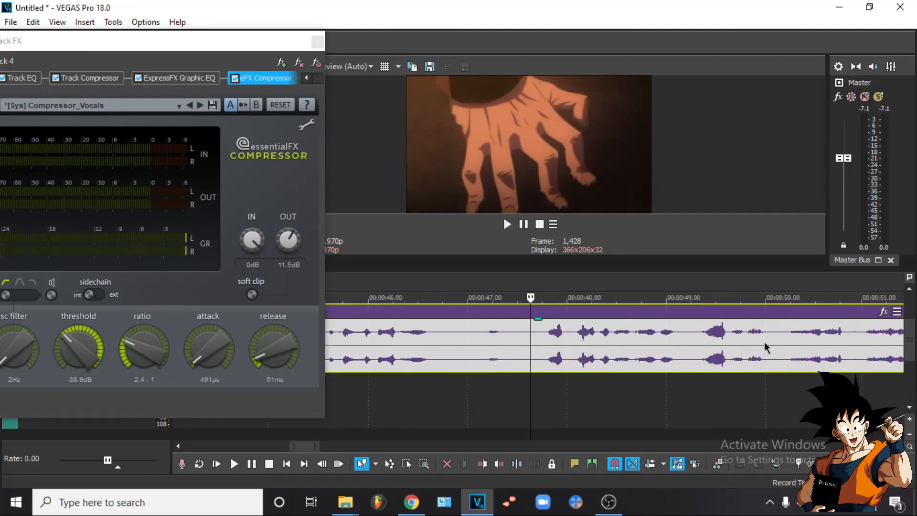
key(space)
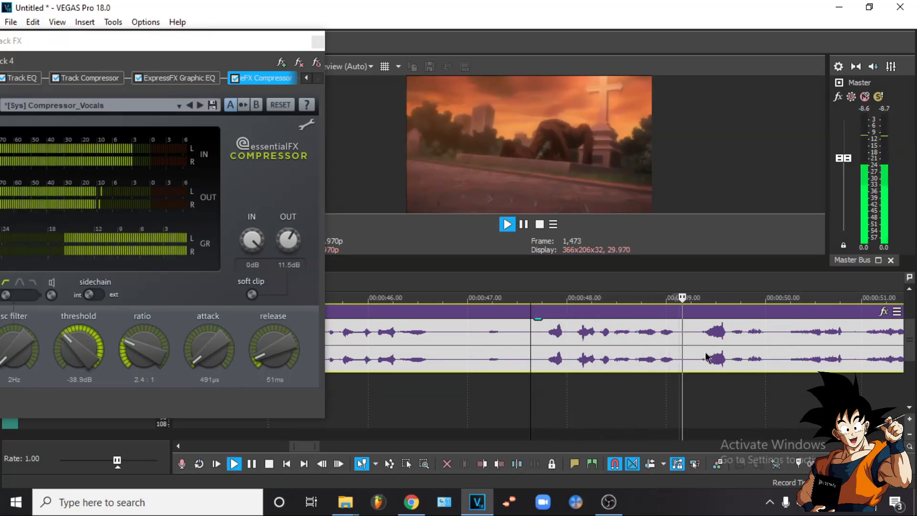
scroll(599, 358, down, 4)
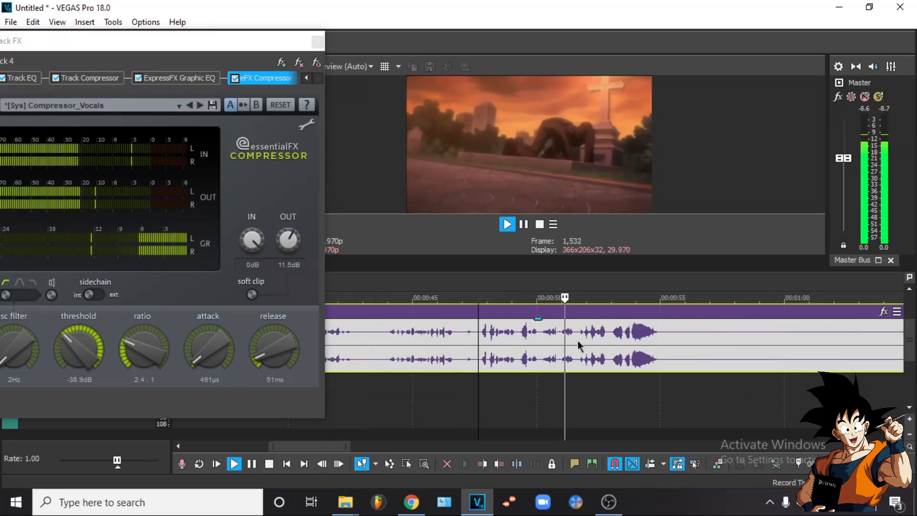
key(space)
click(605, 348)
key(space)
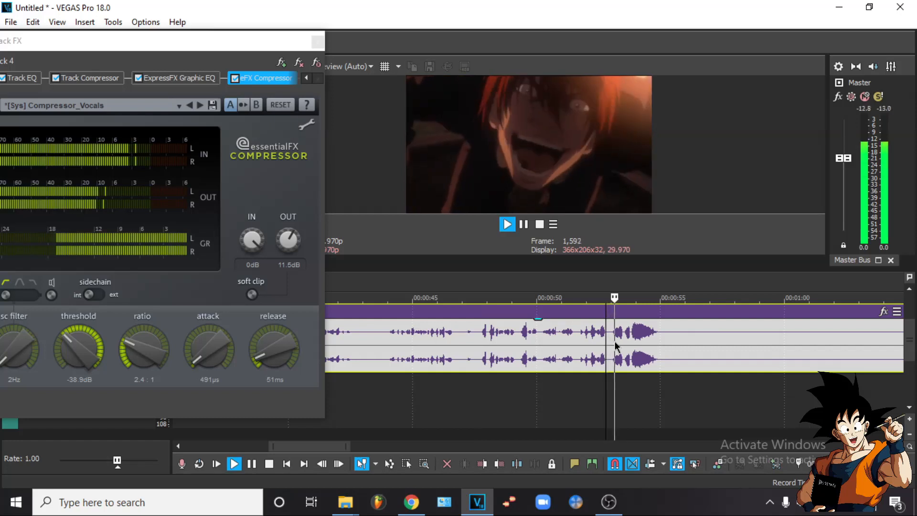
key(space)
Audition the quiet vocals from about 1 minute 14 seconds
scroll(615, 344, down, 6)
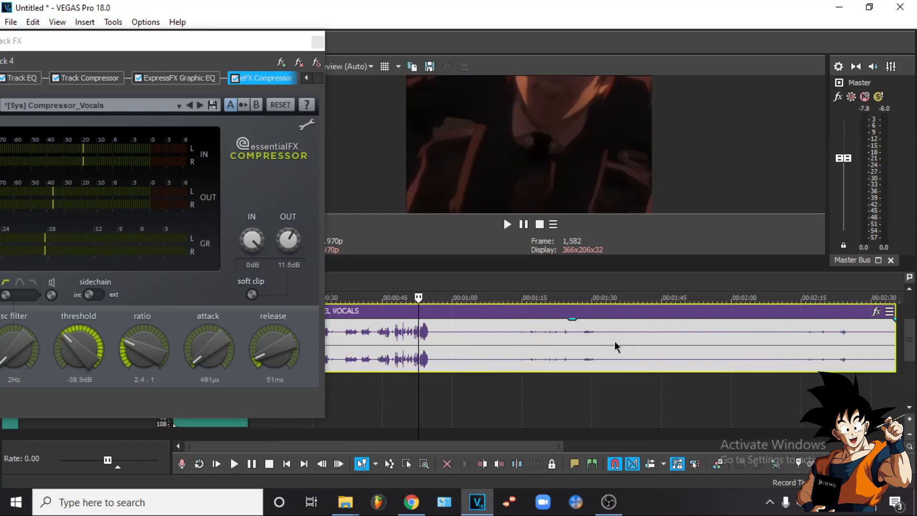
click(519, 345)
key(space)
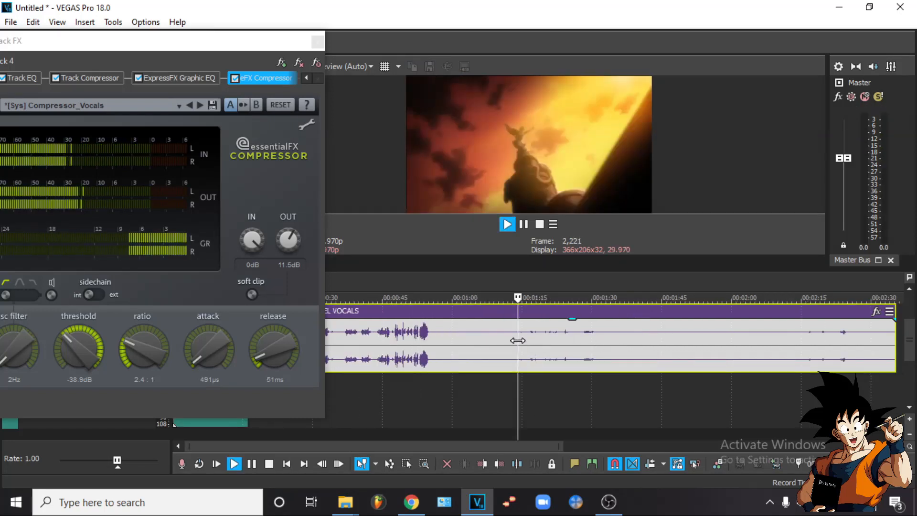
scroll(519, 340, up, 5)
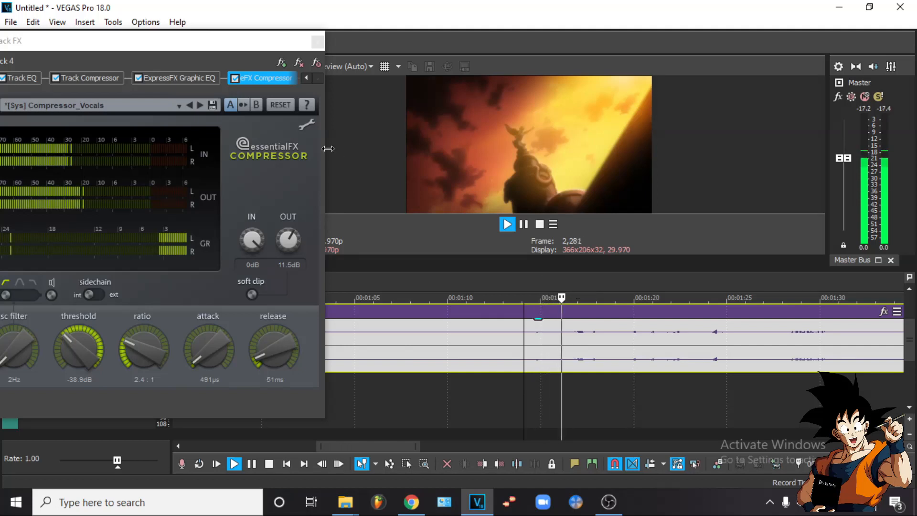
key(space)
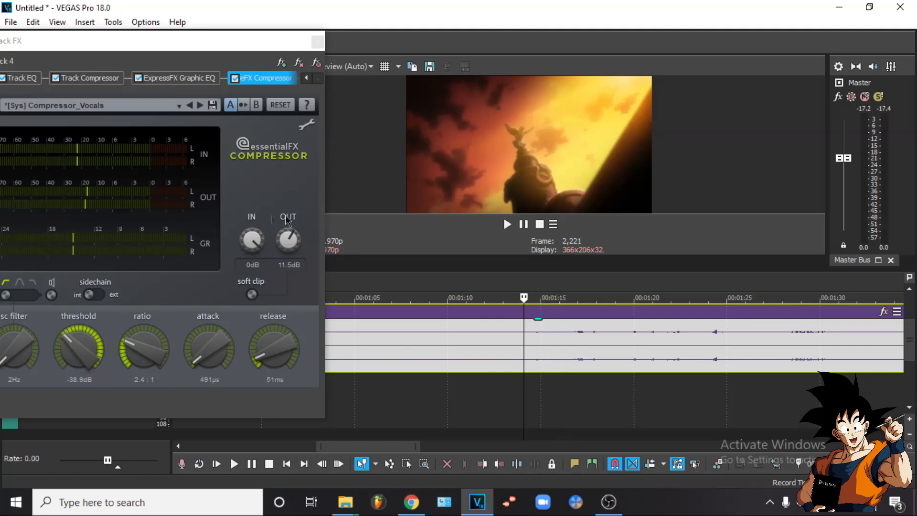
Play the quiet vocals from about 1:13 while setting the eFX Compressor's output gain to 16.8 dB
click(283, 248)
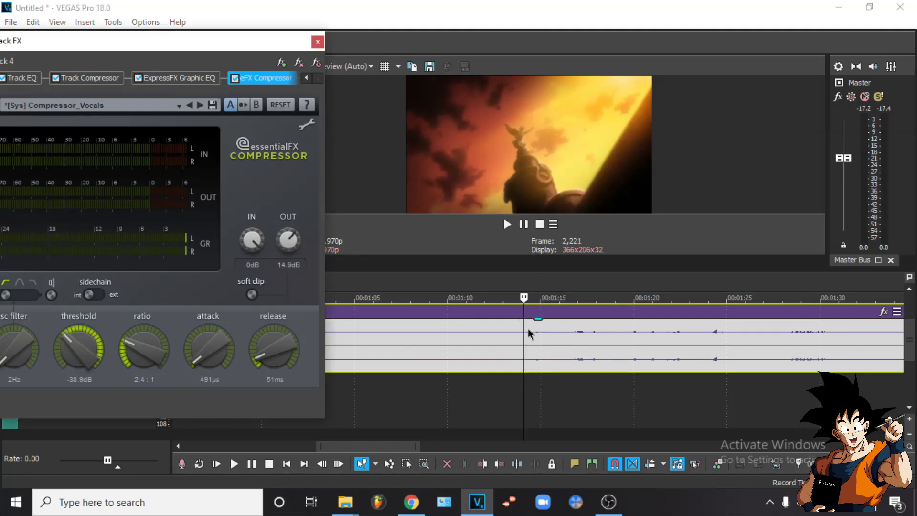
click(514, 347)
key(space)
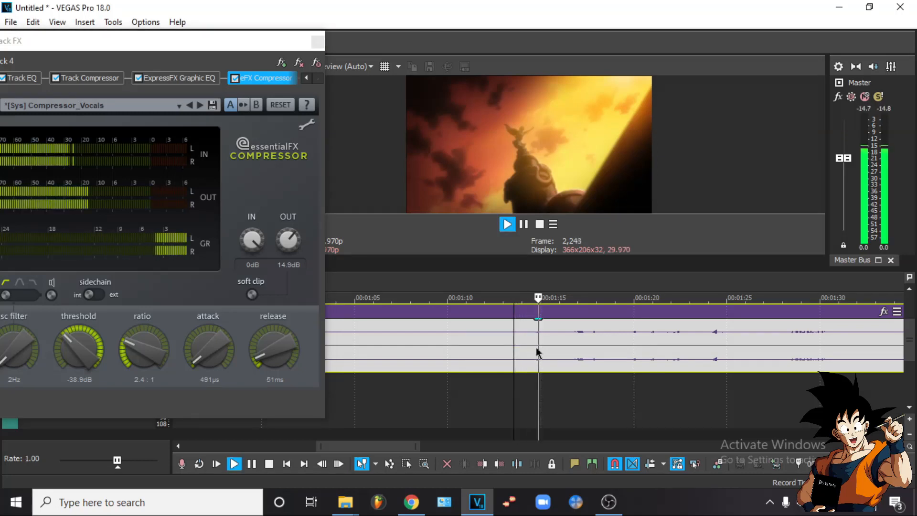
click(279, 248)
drag(280, 248, 279, 239)
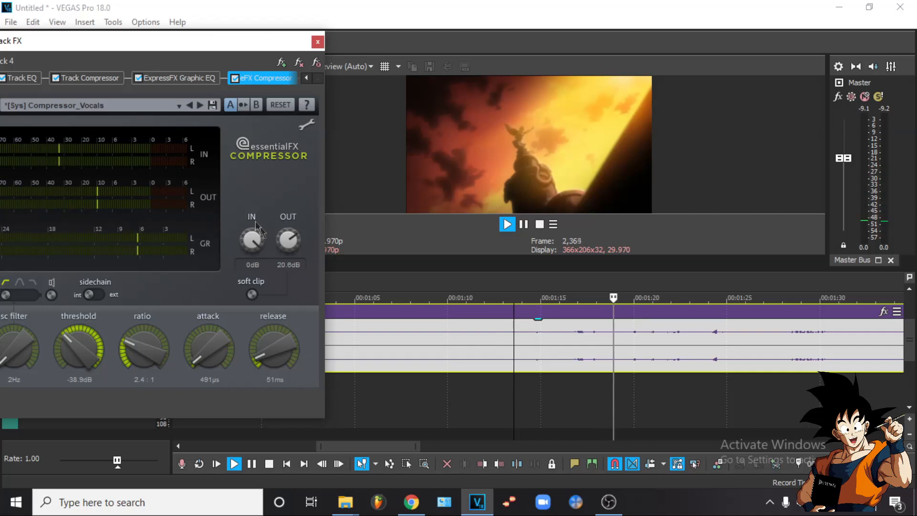
drag(283, 239, 283, 247)
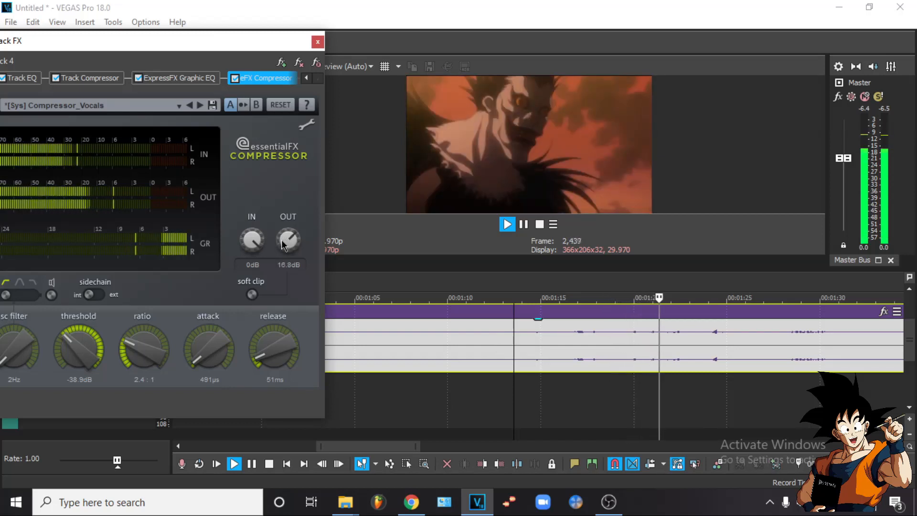
click(481, 351)
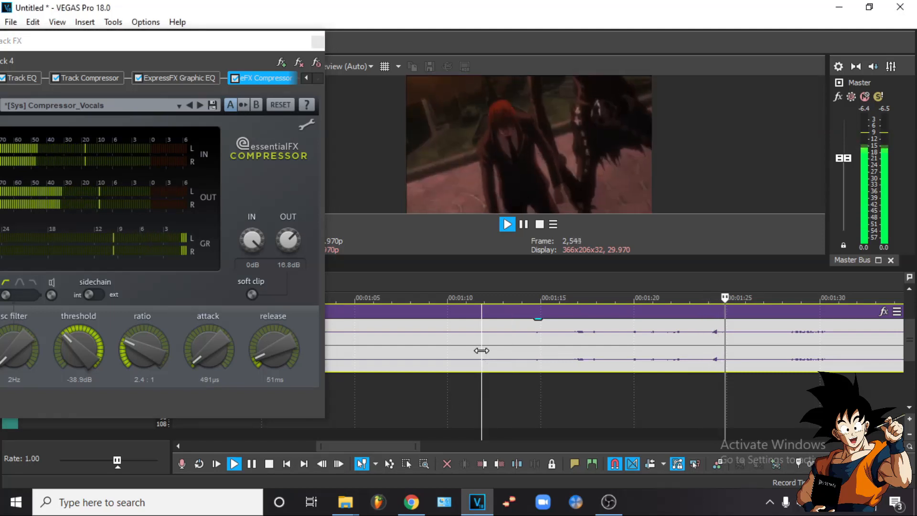
key(space)
Set the compressor's threshold to -47.6 dB and briefly play the louder vocals at about 0:38
scroll(481, 351, down, 5)
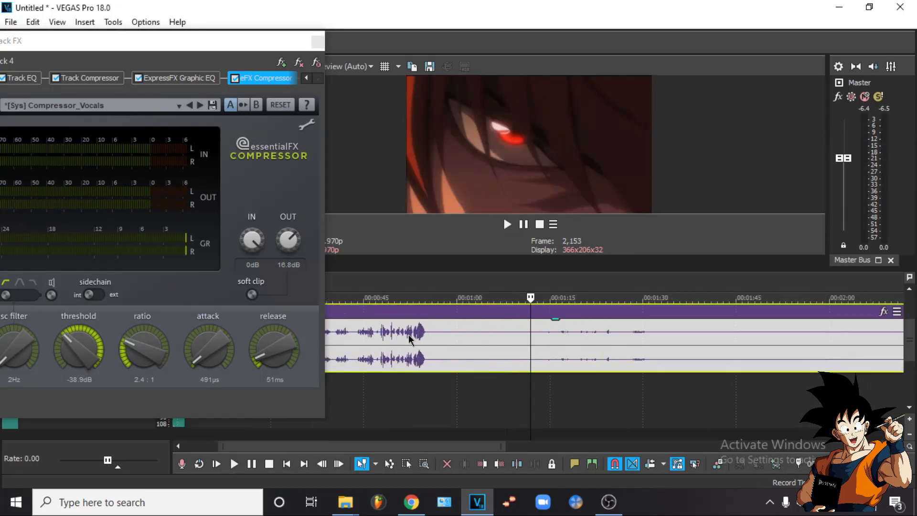
scroll(405, 368, up, 5)
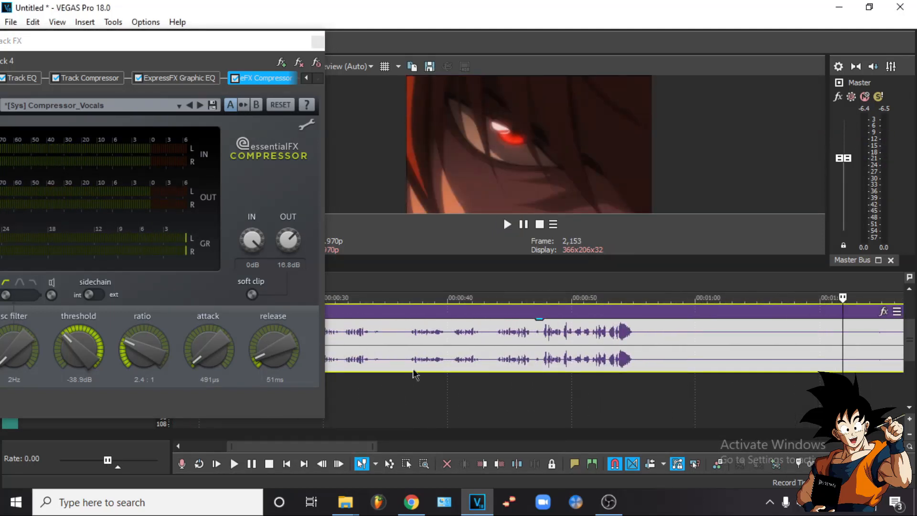
click(421, 358)
drag(67, 343, 63, 364)
click(427, 346)
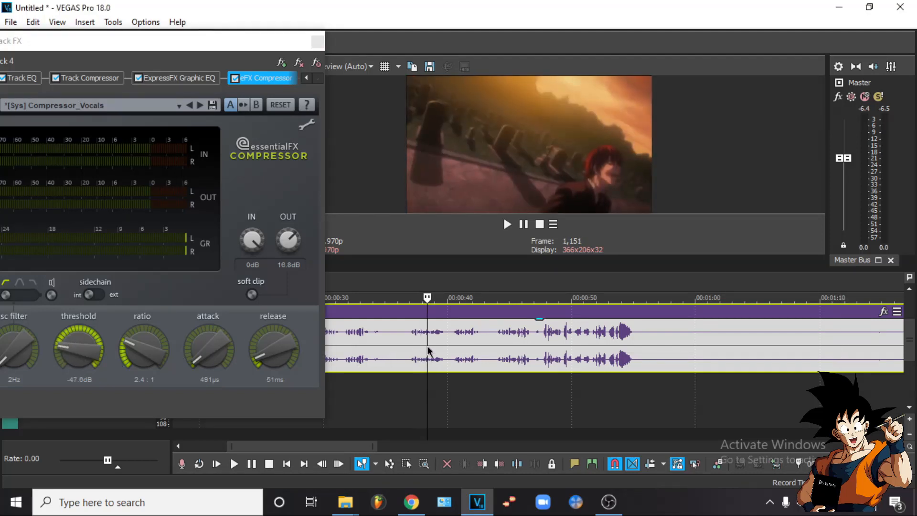
key(space)
key(space)
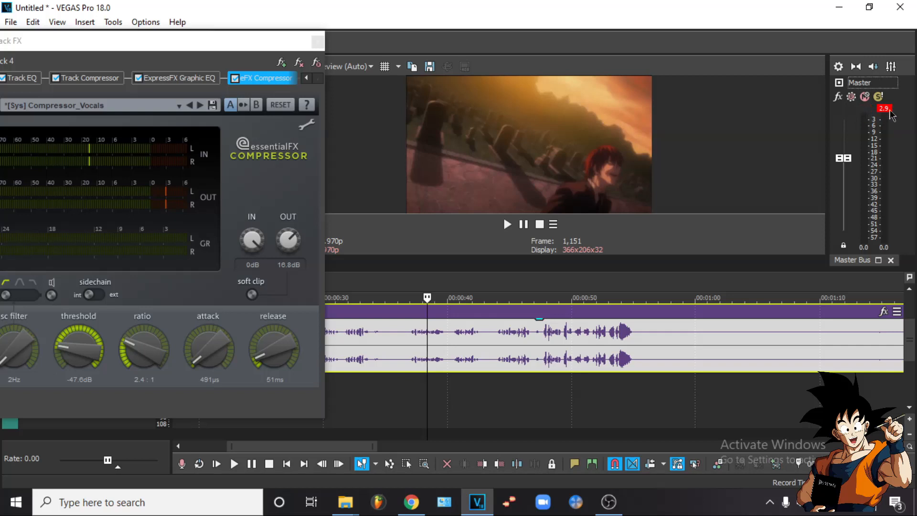
Listen to the compressed vocals from about 0:36 and again from about 0:25 to check their levels
click(400, 347)
key(space)
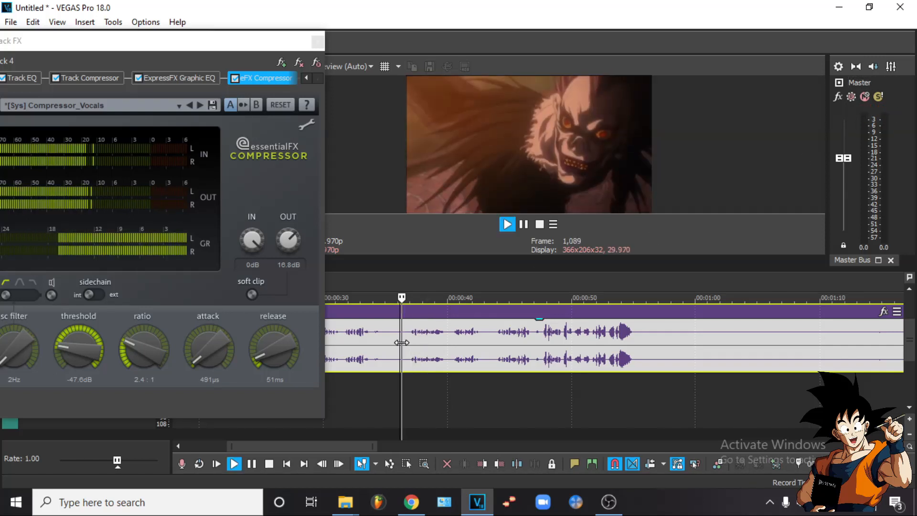
scroll(416, 346, up, 4)
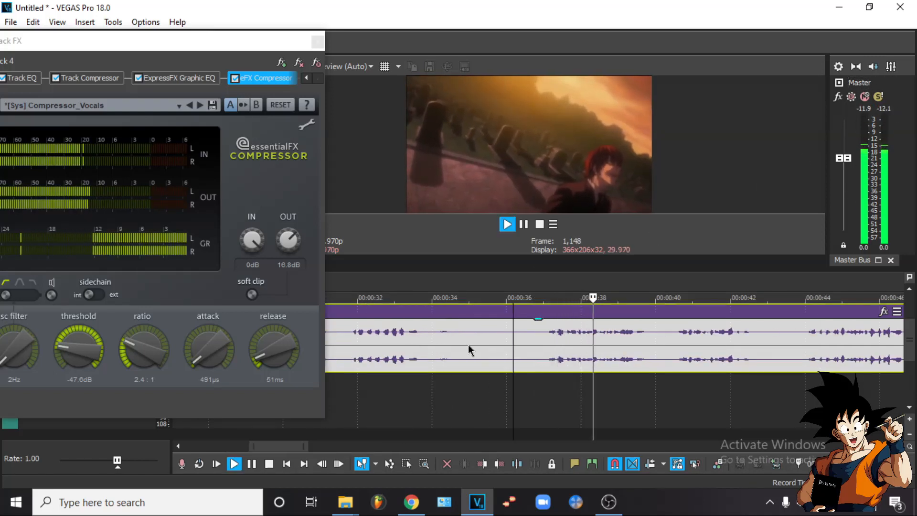
scroll(468, 349, down, 4)
key(space)
click(413, 347)
scroll(447, 348, up, 4)
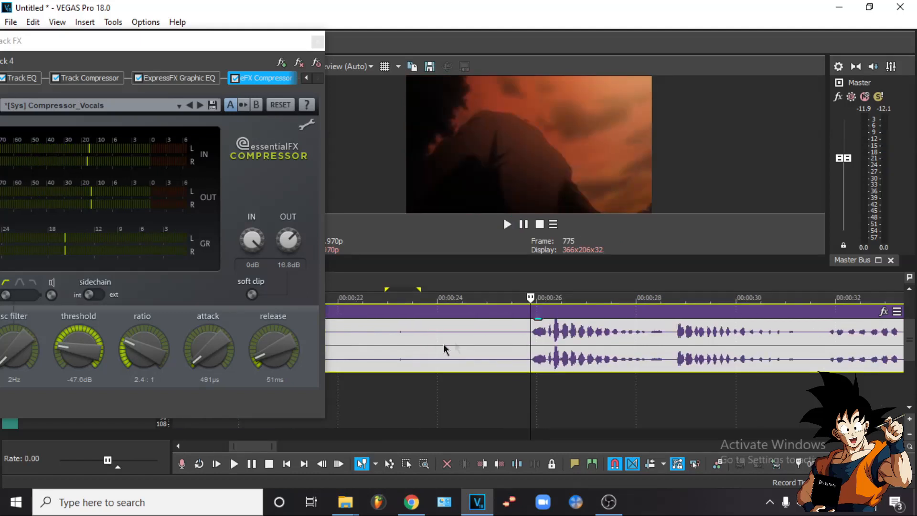
key(space)
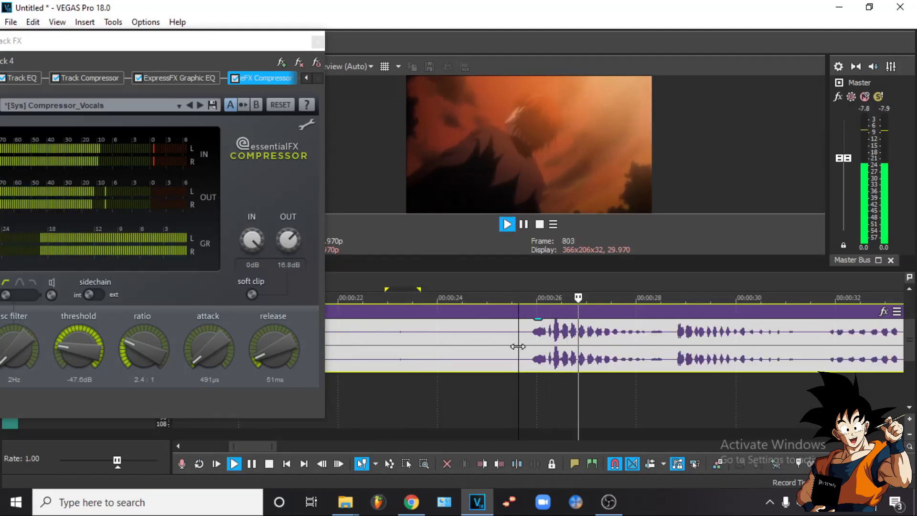
key(space)
Listen to the faint vocal passage near the end of the clip, from about 2:16 to 2:22
scroll(517, 347, down, 5)
scroll(518, 346, down, 3)
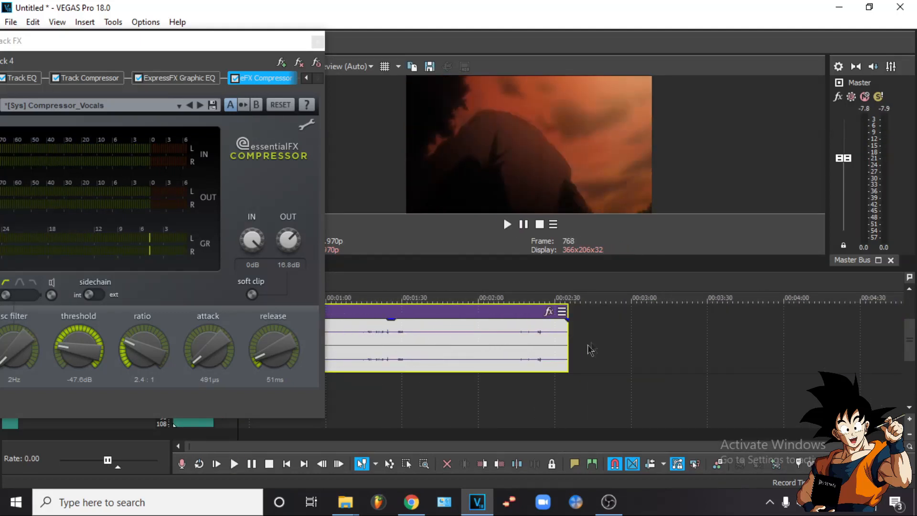
click(519, 344)
key(space)
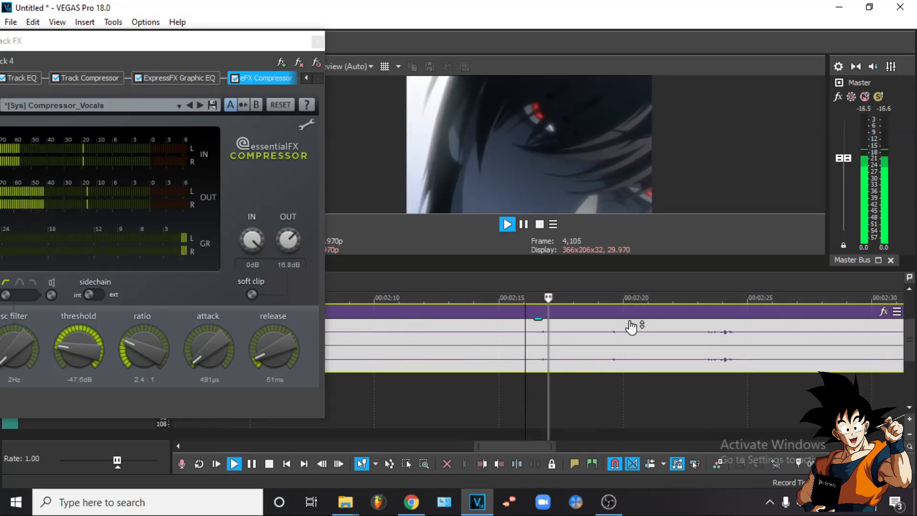
click(690, 286)
key(space)
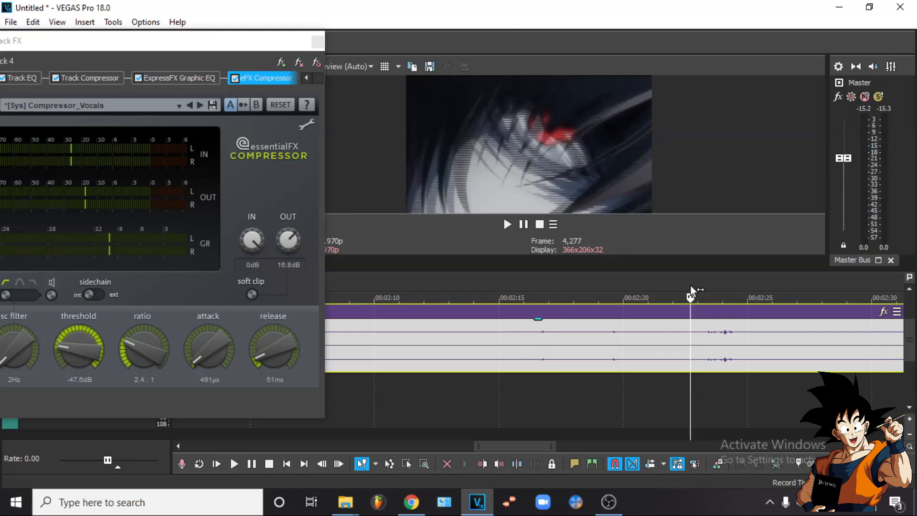
scroll(690, 287, down, 5)
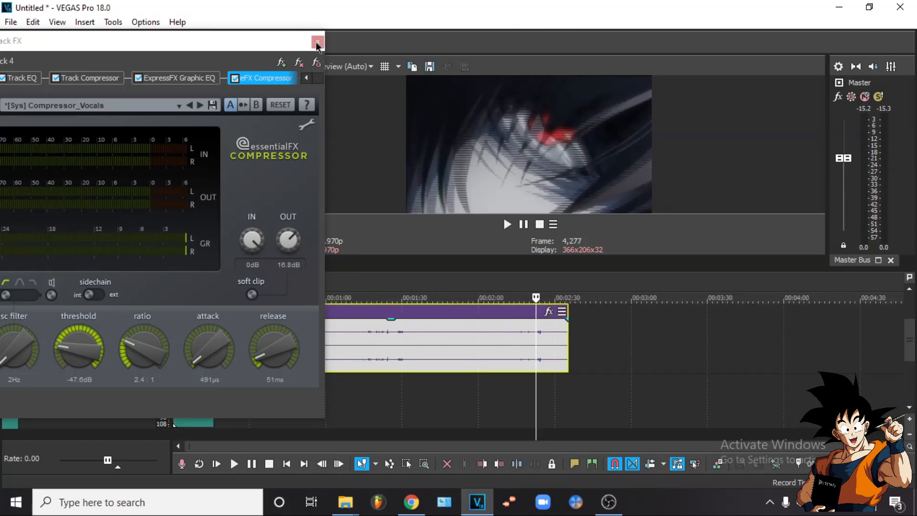
Move the Audio Track FX window aside to inspect the vocal clip's waveform, and close the effects window
drag(222, 41, 707, 37)
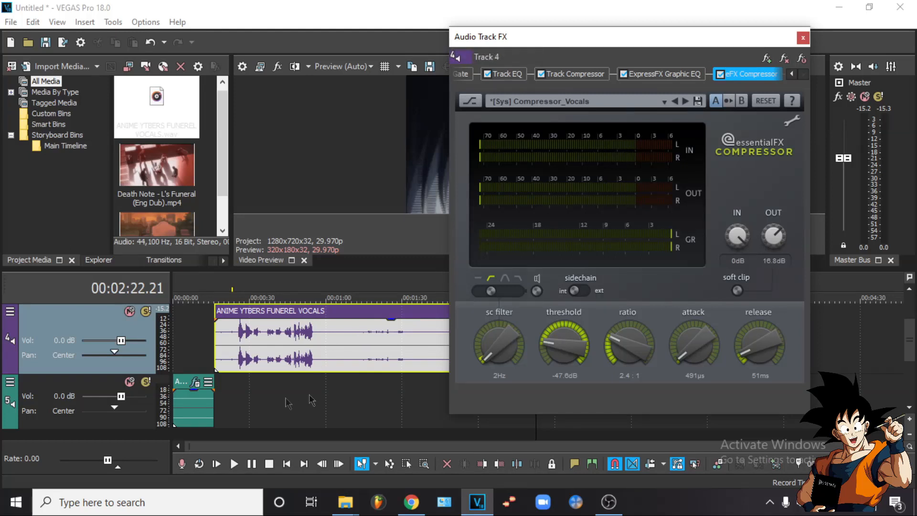
click(272, 332)
scroll(273, 332, up, 3)
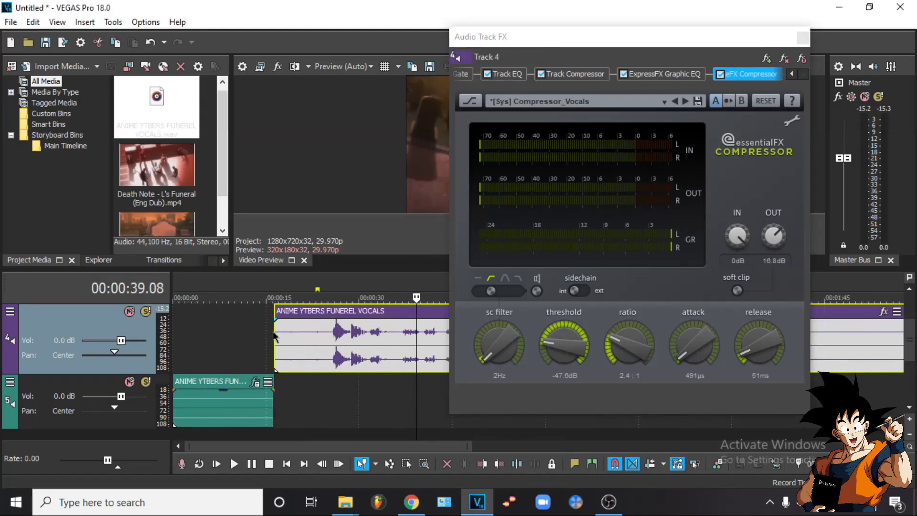
scroll(405, 336, down, 3)
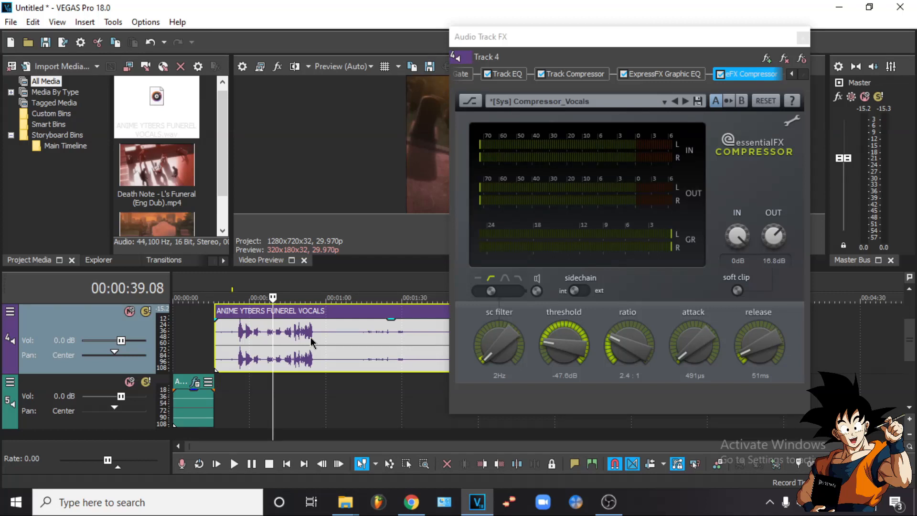
click(376, 354)
click(306, 354)
scroll(340, 353, up, 2)
scroll(340, 353, down, 2)
drag(571, 47, 364, 38)
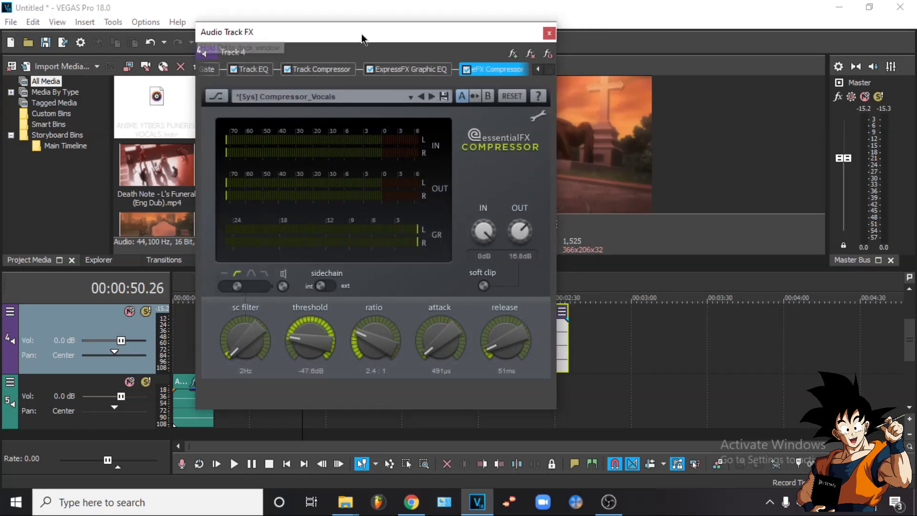
drag(462, 34, 379, 34)
click(466, 33)
Collapse the track heights so that all five tracks fit in the timeline
click(253, 337)
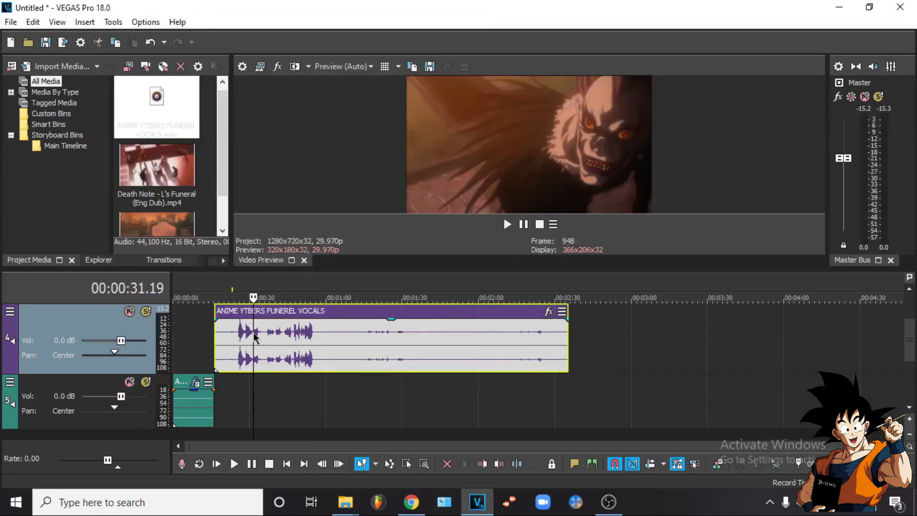
scroll(254, 337, up, 5)
click(393, 355)
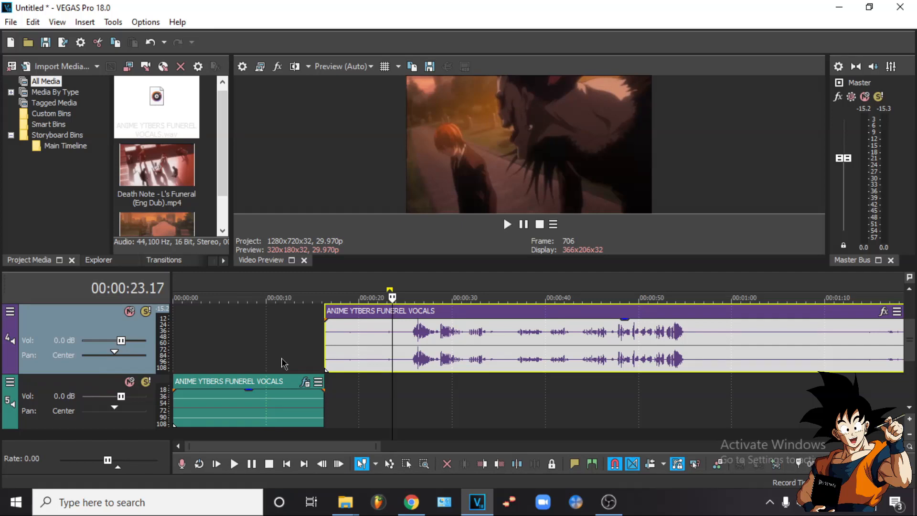
scroll(281, 364, up, 3)
scroll(299, 382, down, 2)
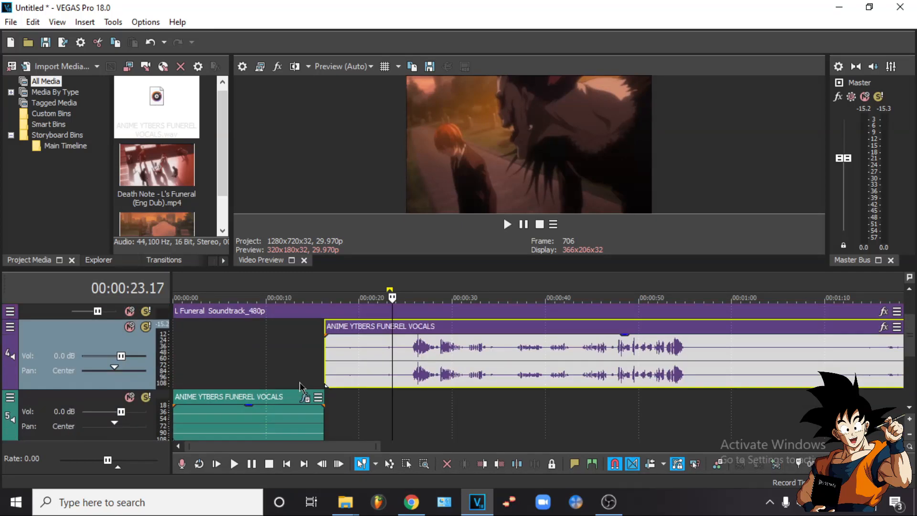
scroll(903, 344, up, 3)
scroll(898, 354, down, 5)
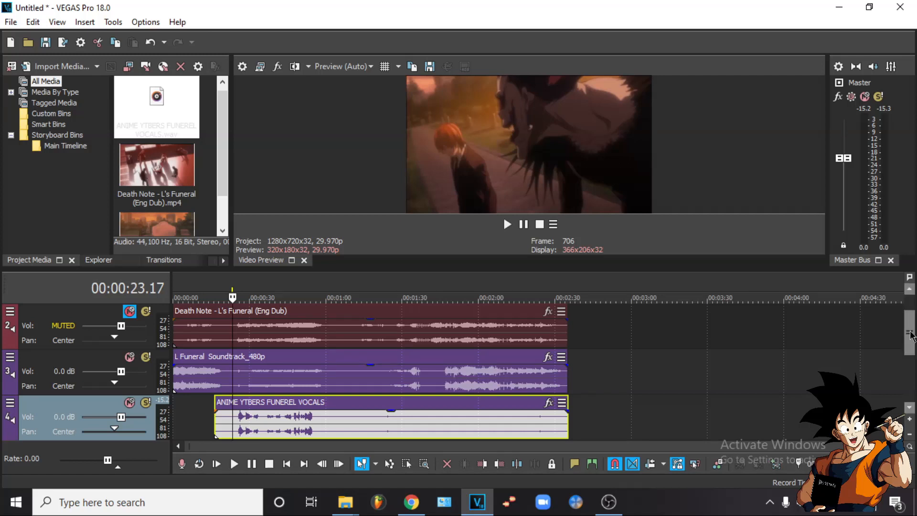
double_click(909, 338)
Play the project from the start and lower the L Funeral Soundtrack_480p track's volume to -23.0 dB
click(174, 293)
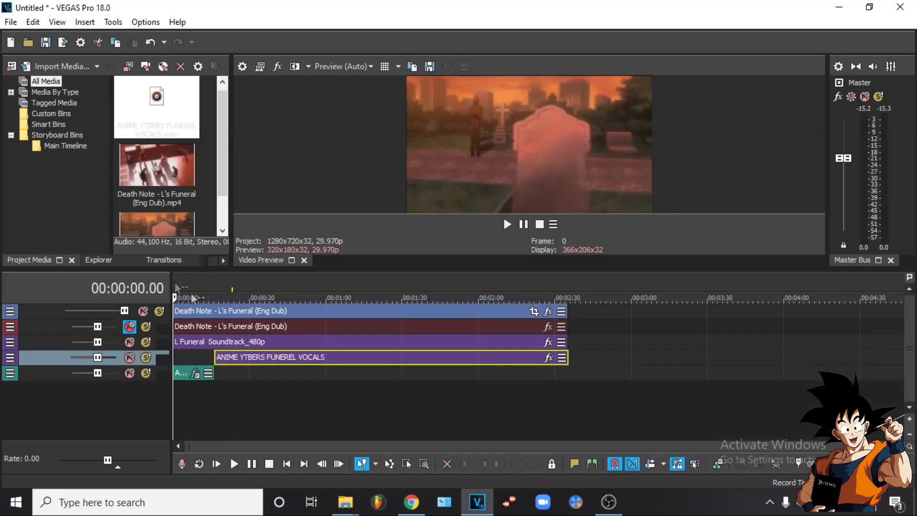
key(space)
scroll(96, 343, down, 3)
scroll(96, 343, down, 2)
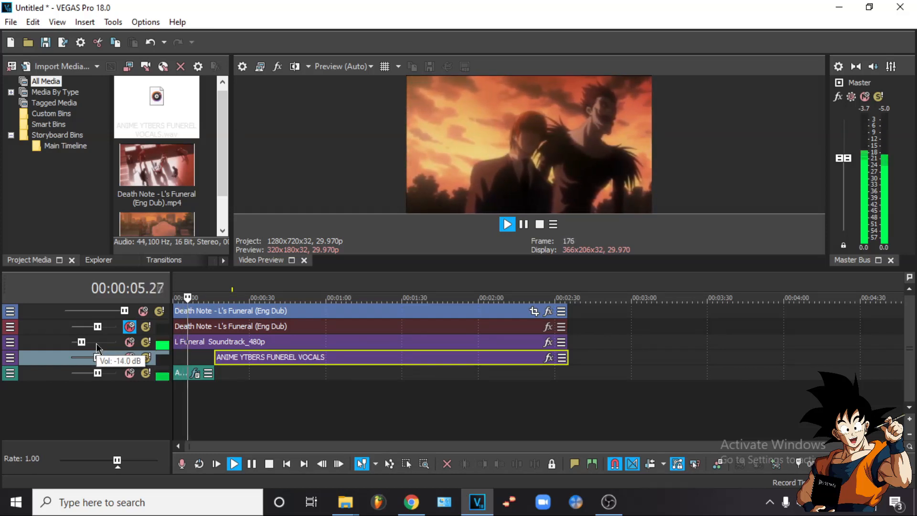
scroll(96, 343, down, 1)
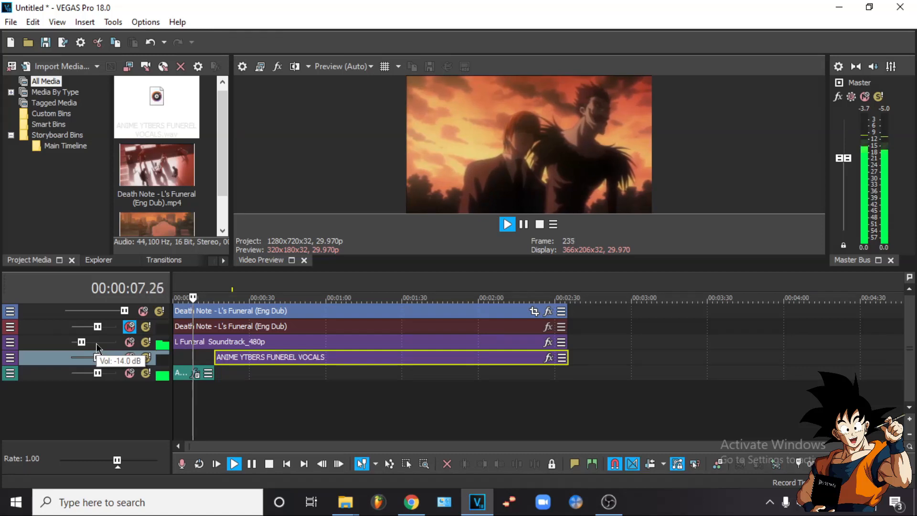
scroll(96, 342, down, 3)
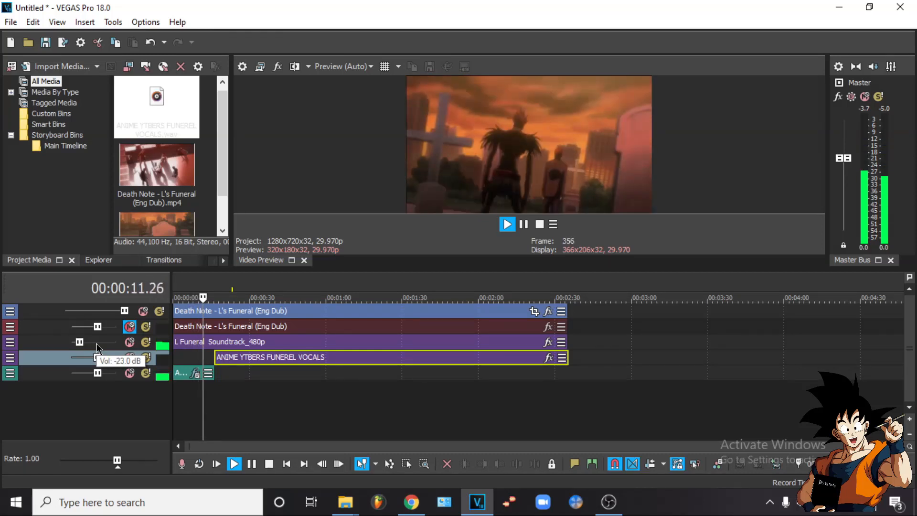
Spot-check the balance between vocals and soundtrack by playing successive points from about 0:24 to 2:03
click(234, 279)
click(253, 279)
click(265, 278)
click(285, 278)
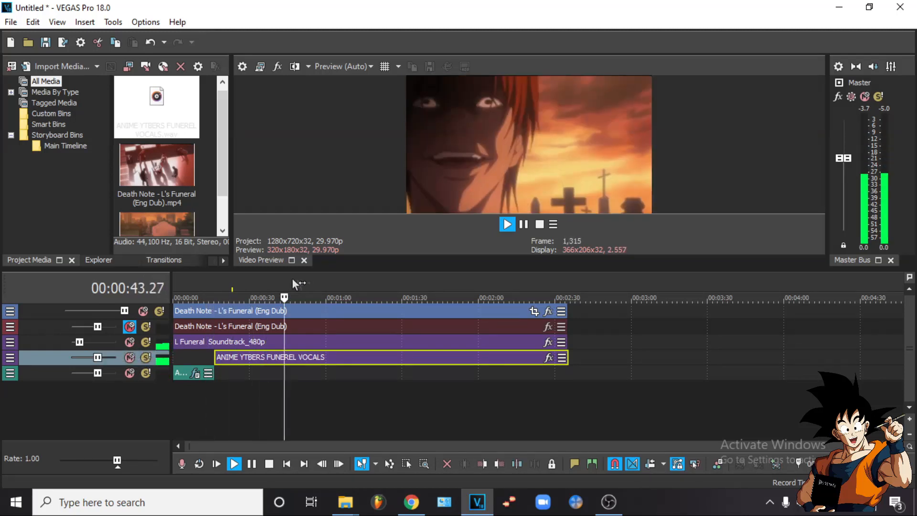
click(322, 278)
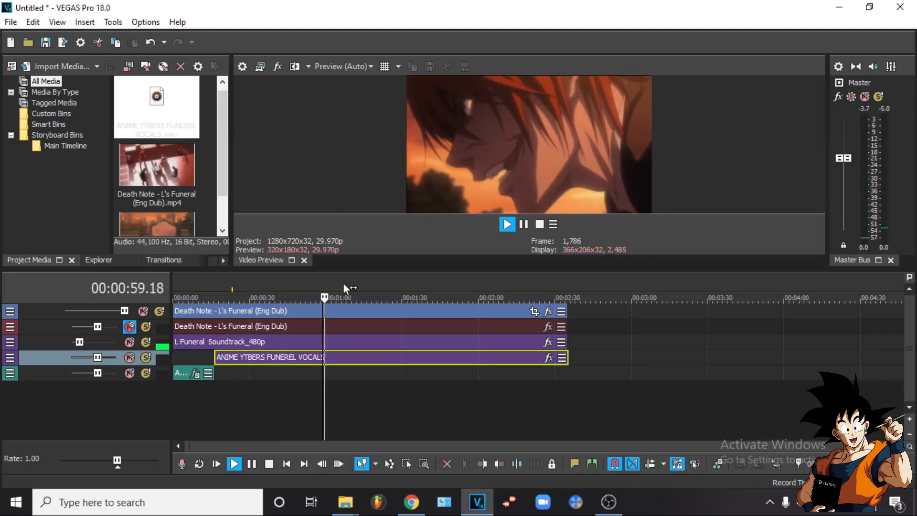
click(343, 282)
click(371, 285)
click(396, 283)
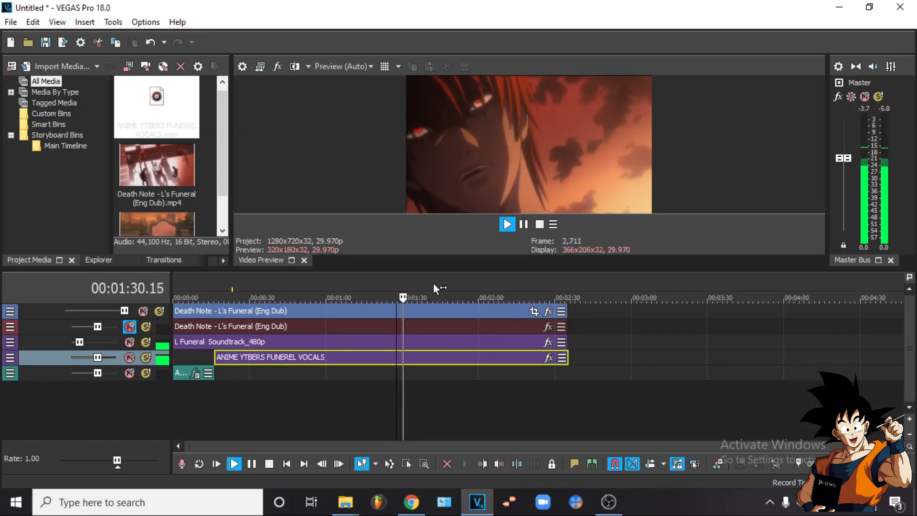
click(434, 284)
click(470, 283)
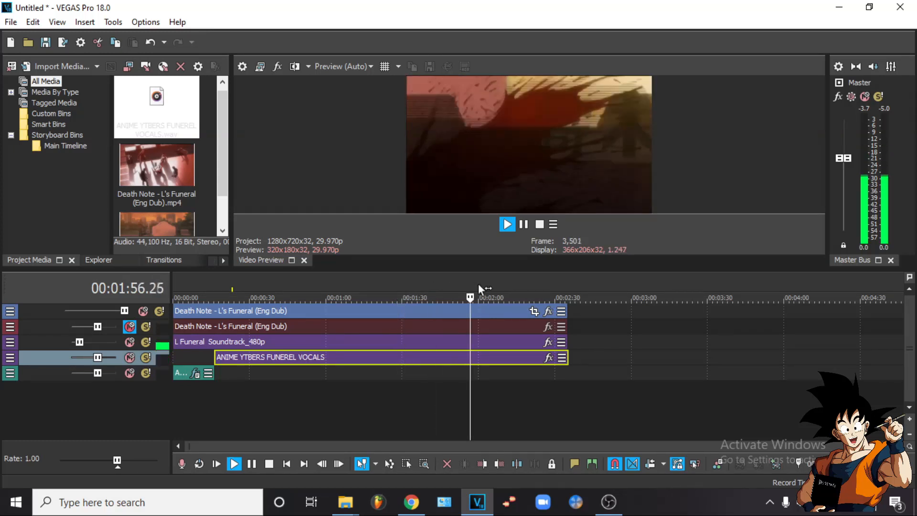
click(487, 282)
key(space)
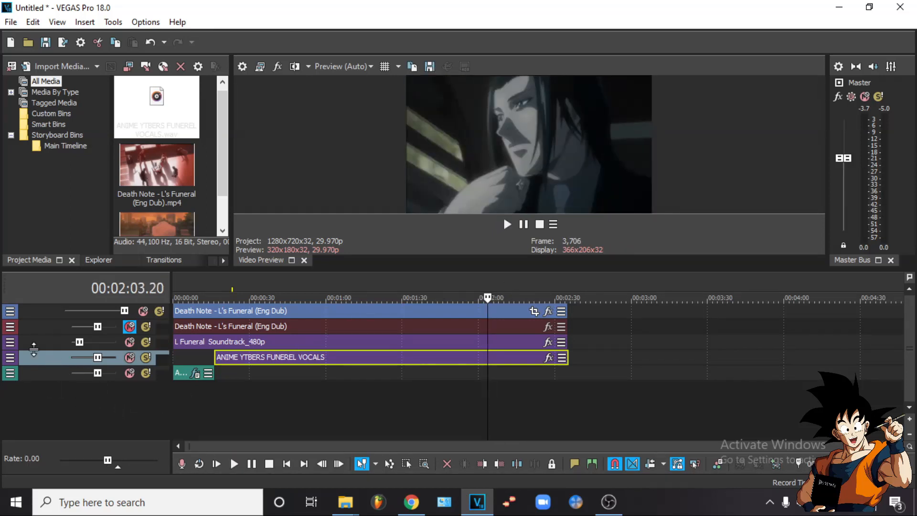
Expand the track heights in the timeline to show the waveforms and volume settings
click(910, 418)
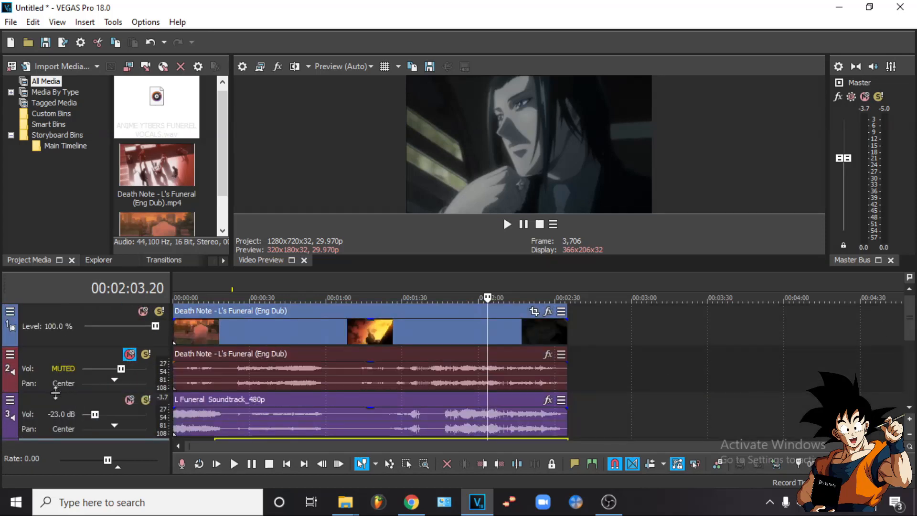
Collapse the soundtrack track's height and duplicate the ANIME YTBERS FUNEREL VOCALS track
drag(56, 391, 56, 362)
scroll(776, 382, down, 2)
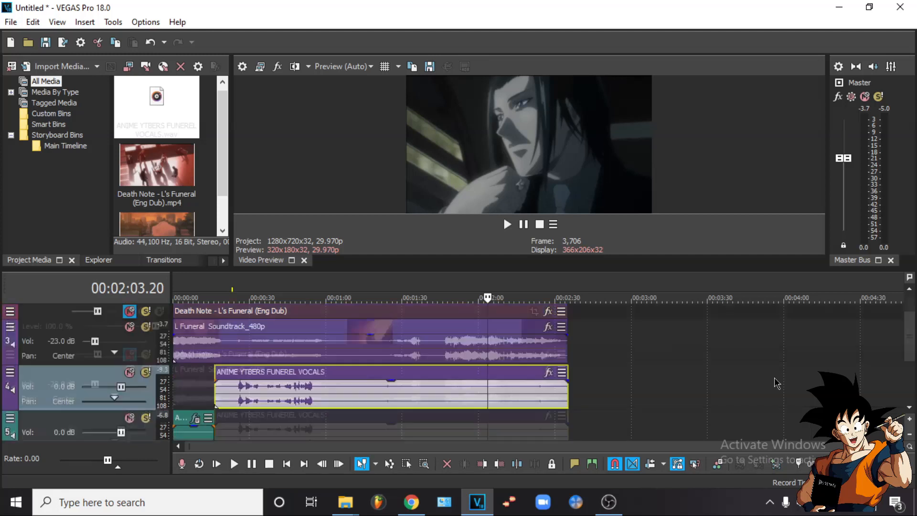
click(776, 382)
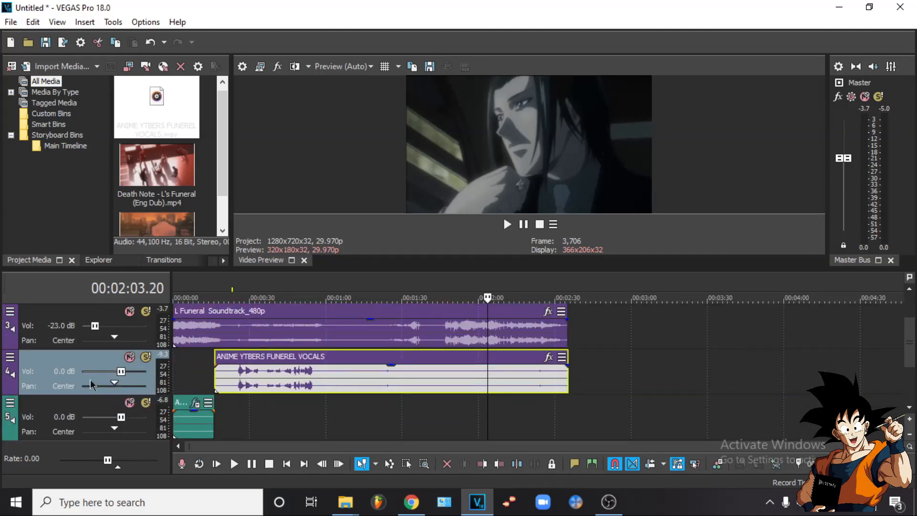
drag(56, 352, 56, 319)
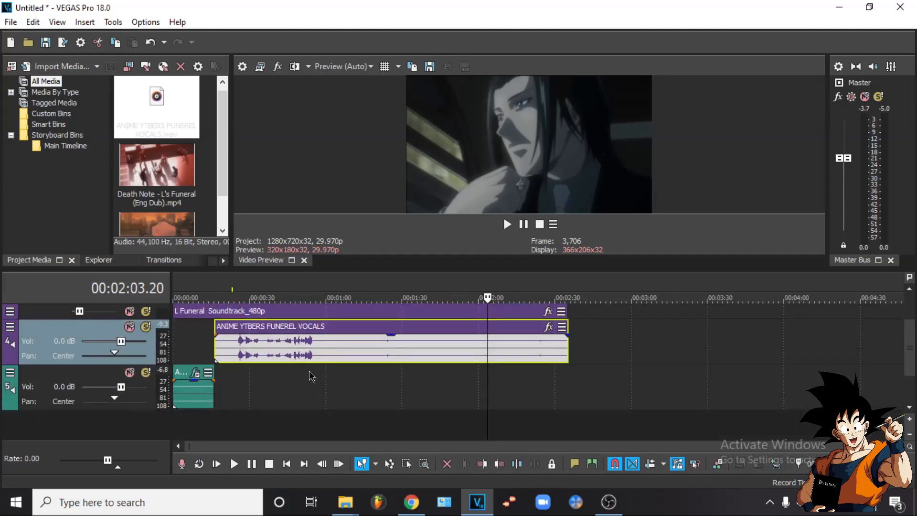
right_click(57, 327)
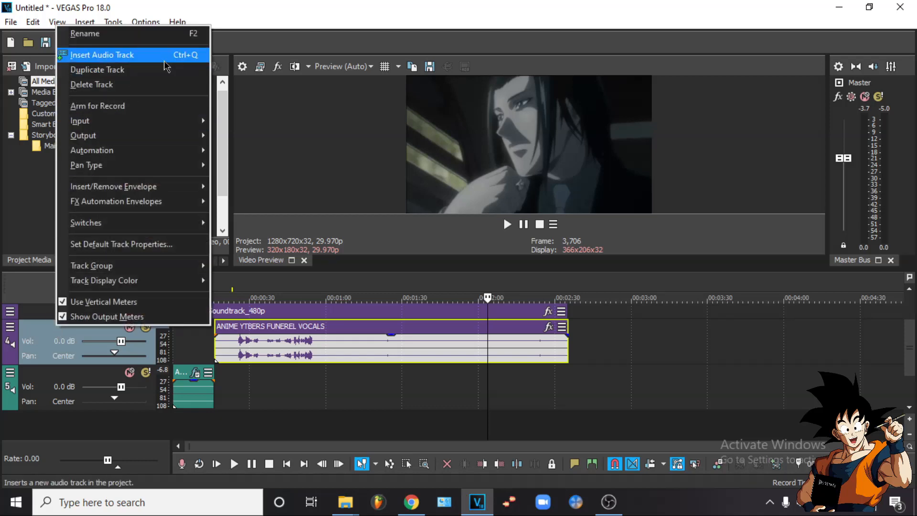
click(143, 70)
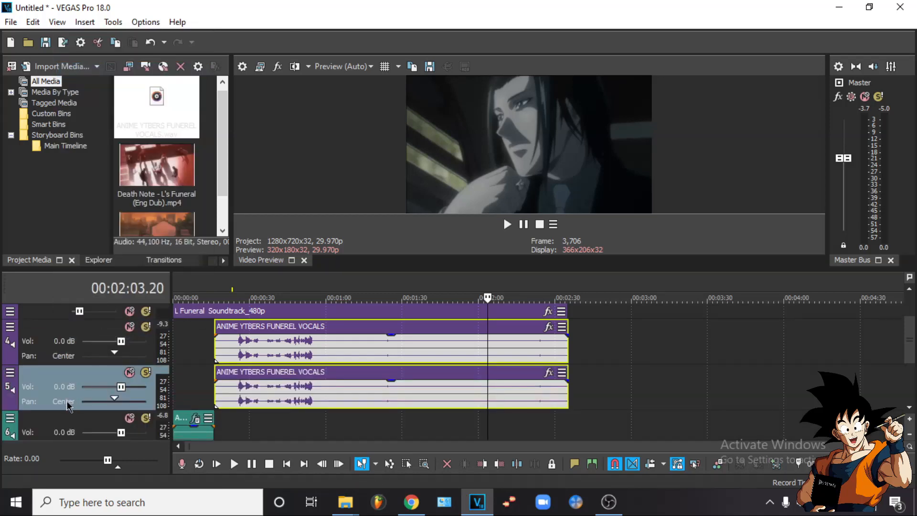
right_click(67, 424)
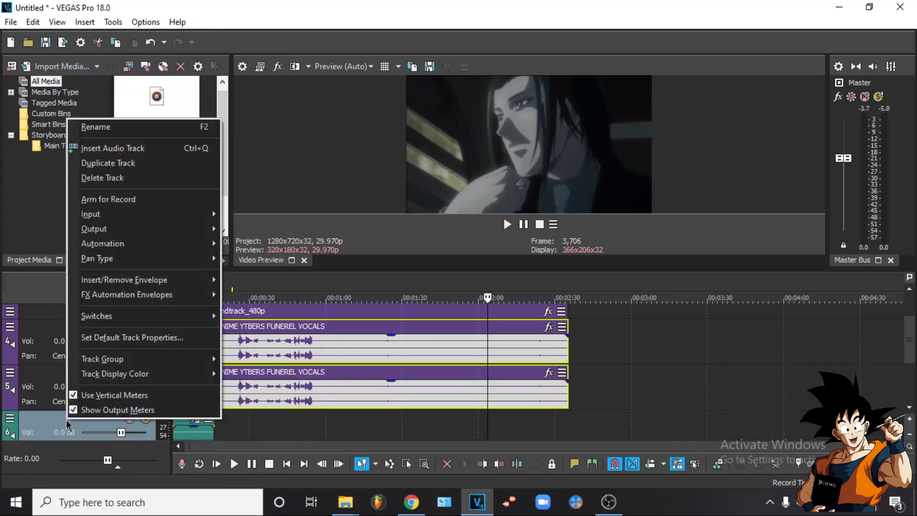
click(135, 163)
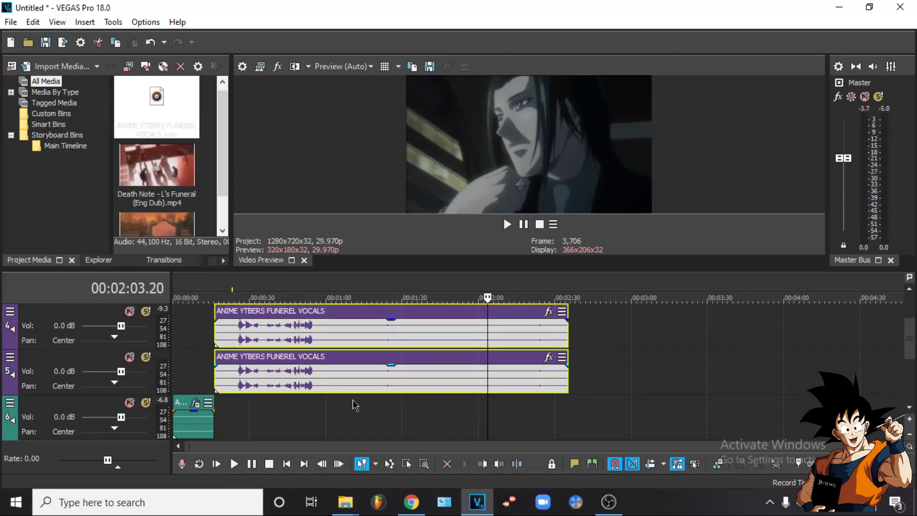
click(336, 384)
Try to switch both selected vocals events to a single channel
click(97, 318)
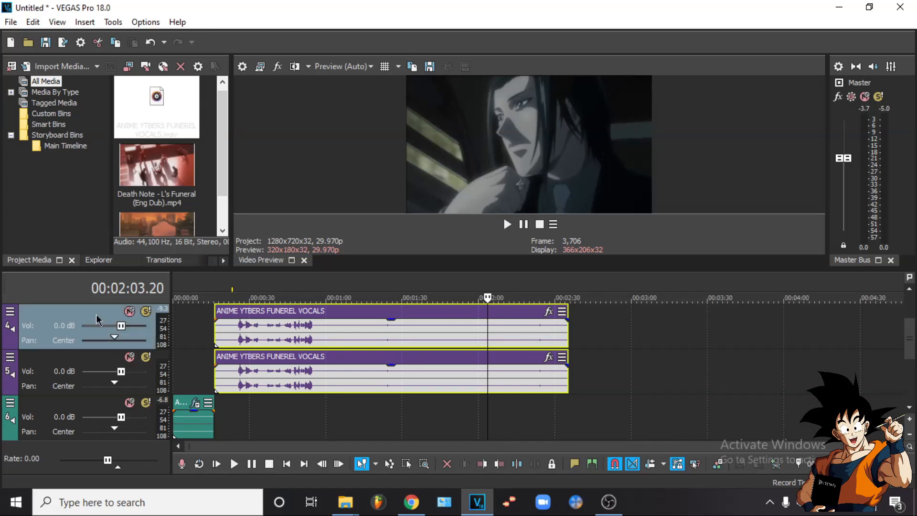
right_click(293, 331)
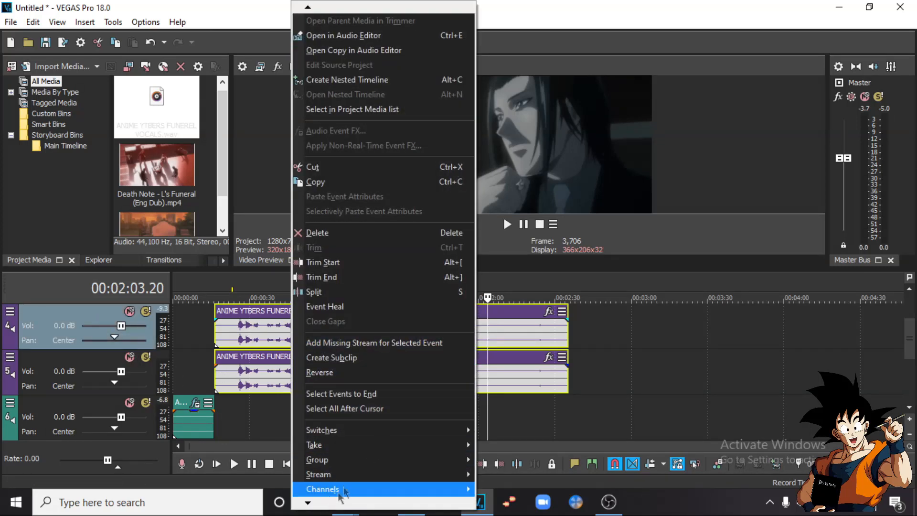
mouse_move(345, 489)
click(506, 459)
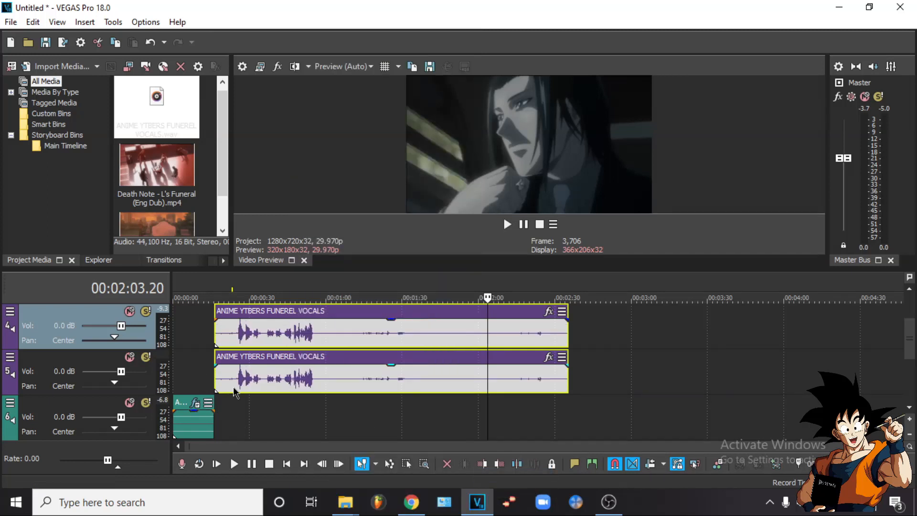
key(ctrl+z)
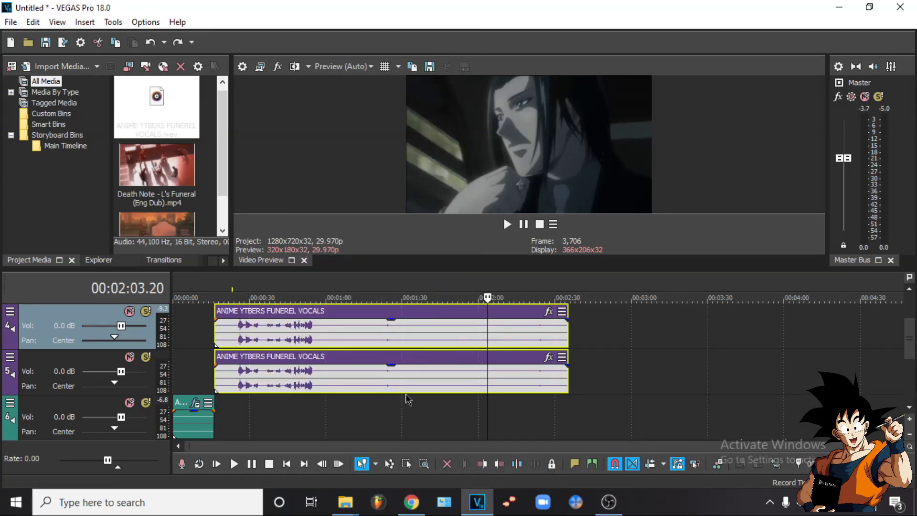
Set the channels of only the vocals event on track 4 to Combine
click(644, 368)
click(312, 343)
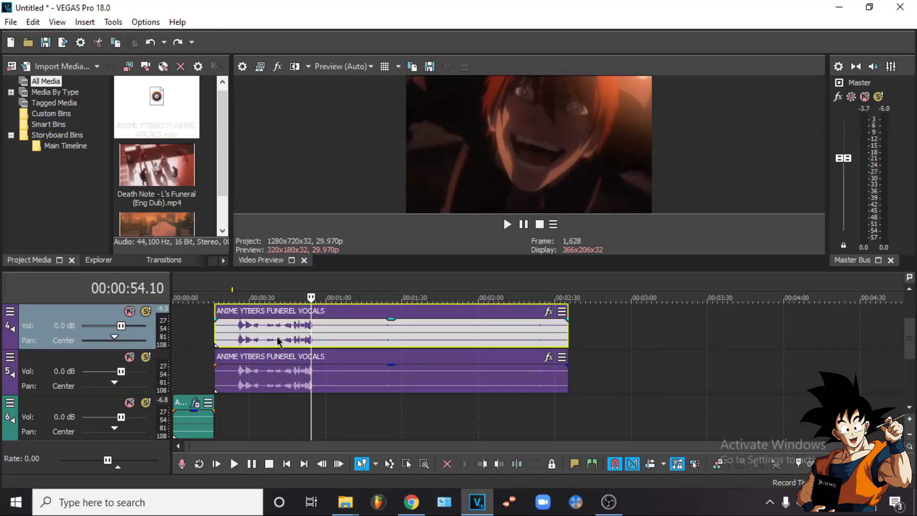
right_click(311, 343)
mouse_move(308, 489)
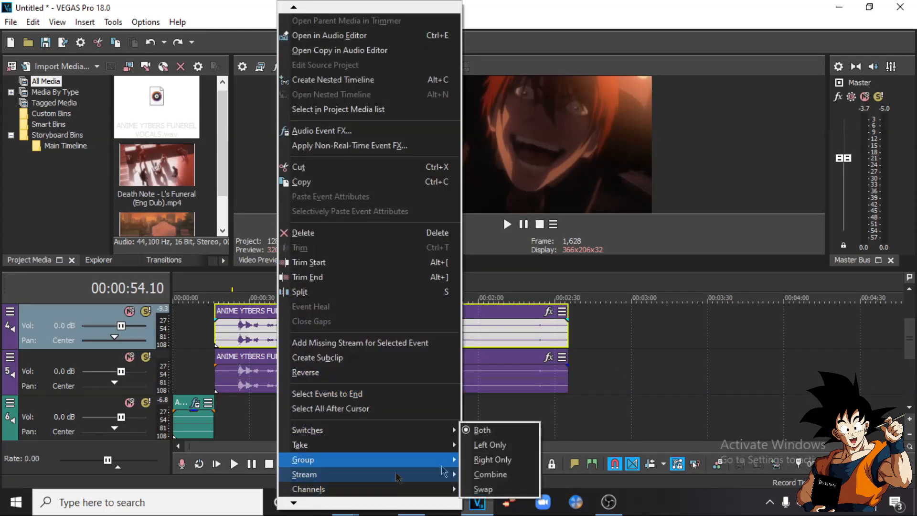
click(492, 477)
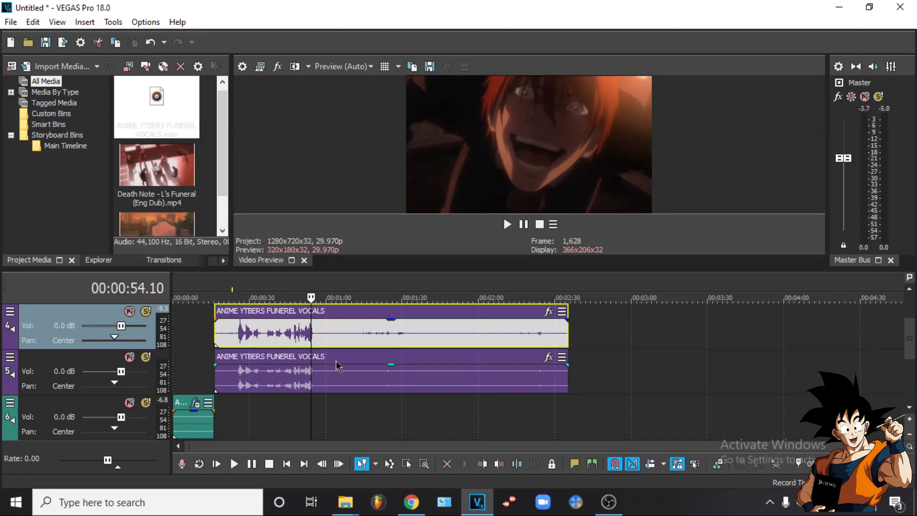
Mute track 4 and play the uncombined vocals copy on track 5 from about 0:24
click(209, 382)
scroll(209, 382, up, 3)
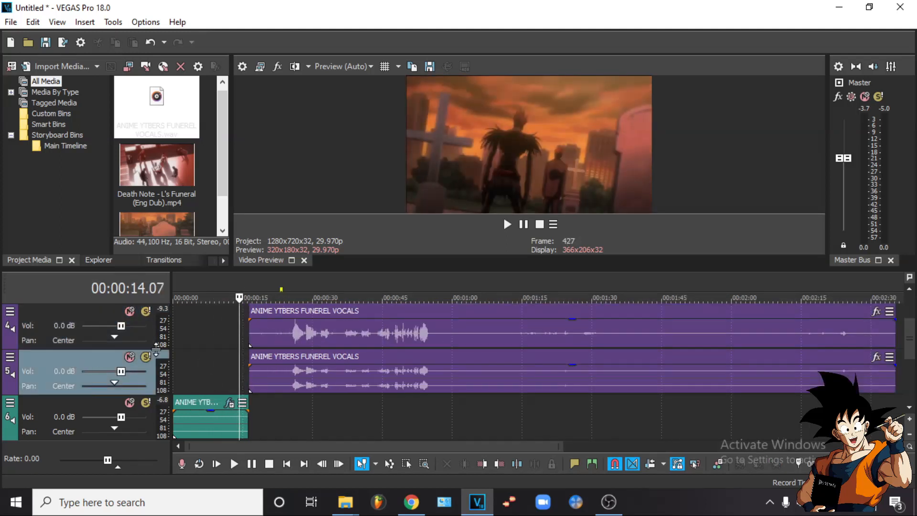
click(129, 311)
click(287, 280)
key(space)
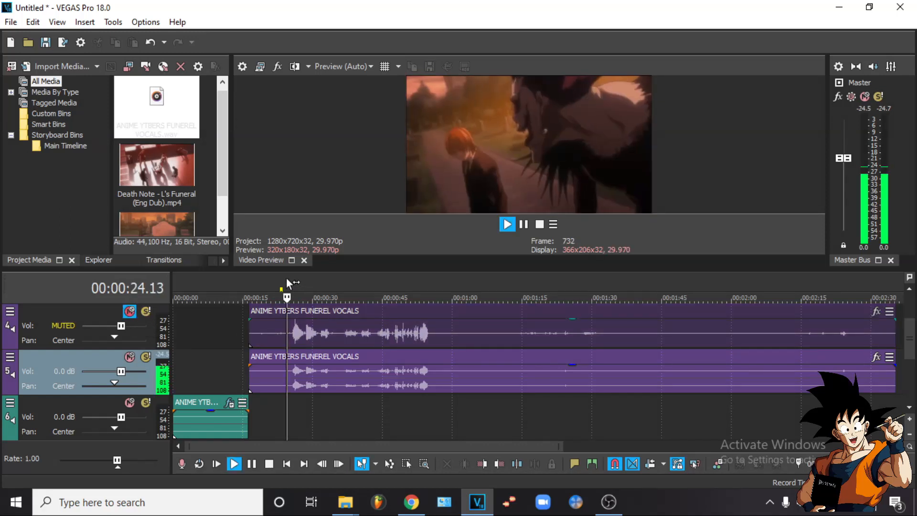
scroll(286, 277, up, 3)
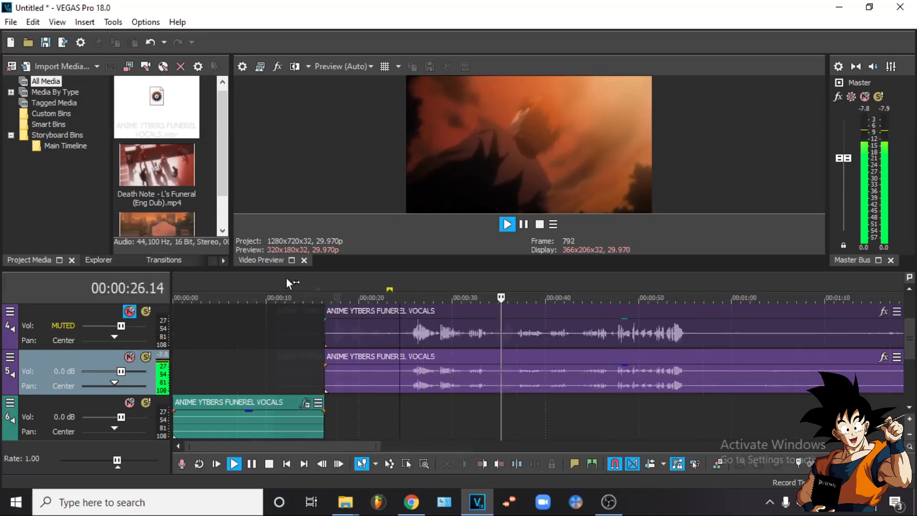
scroll(285, 277, down, 3)
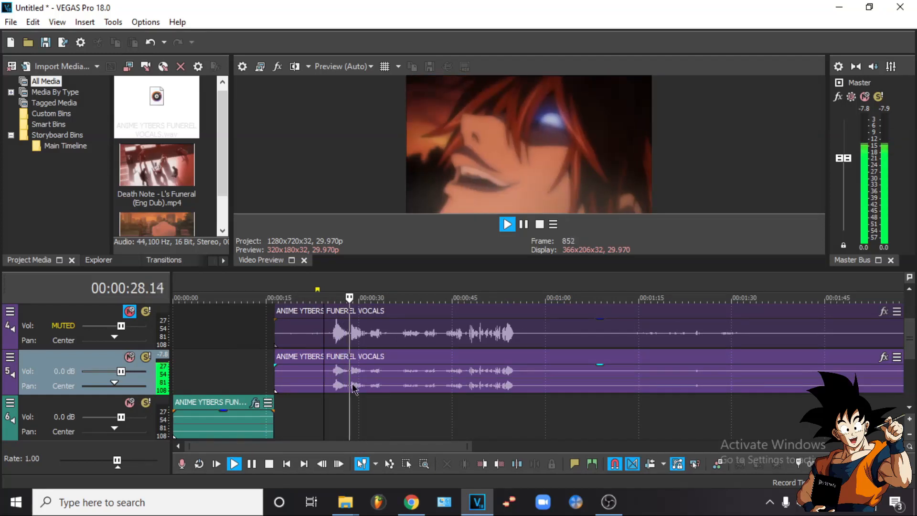
key(space)
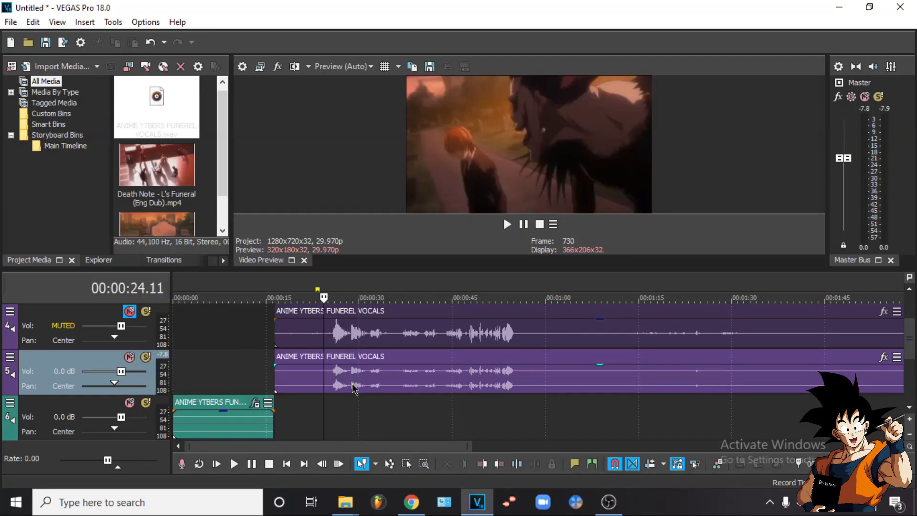
Mute track 5, unmute track 4, and play the combined vocals from about 0:24
click(129, 357)
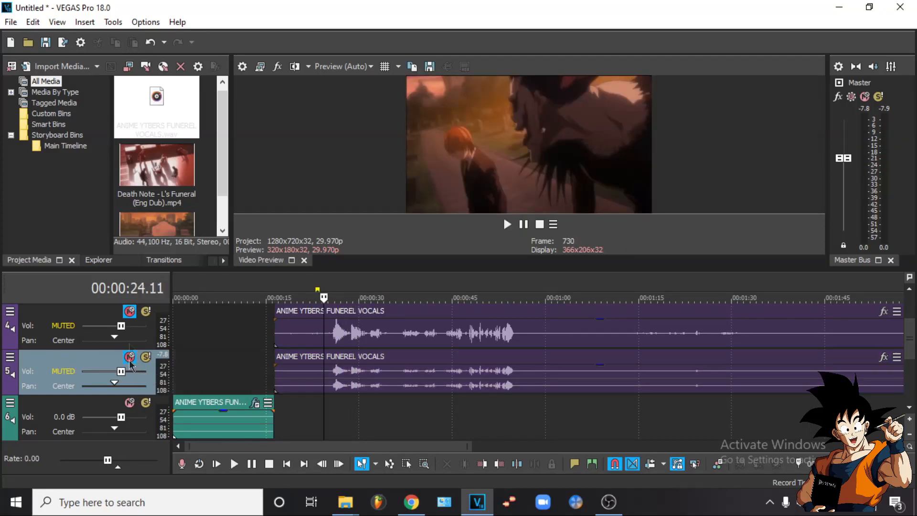
click(129, 311)
key(space)
scroll(372, 390, up, 3)
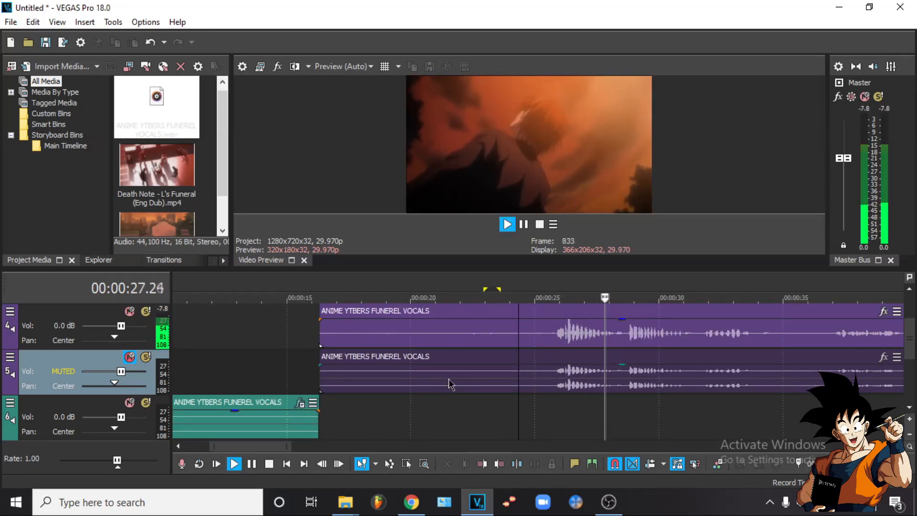
key(space)
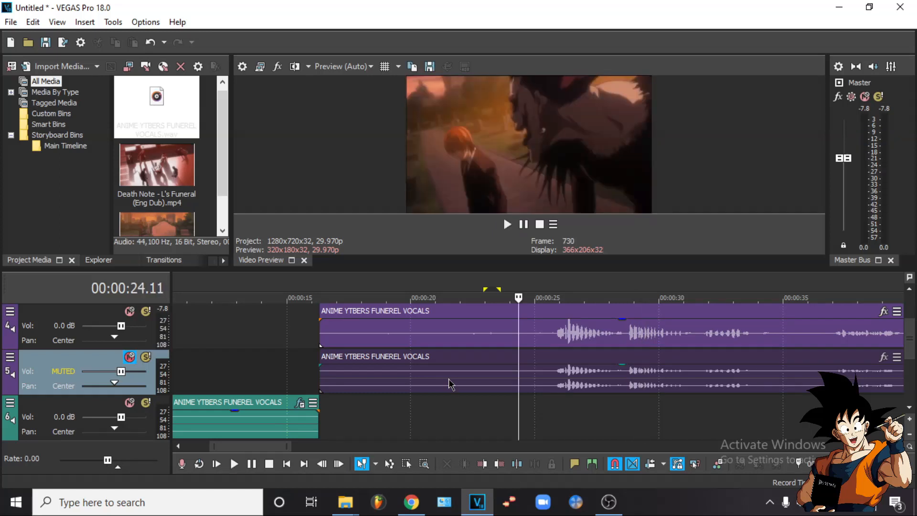
scroll(448, 384, down, 4)
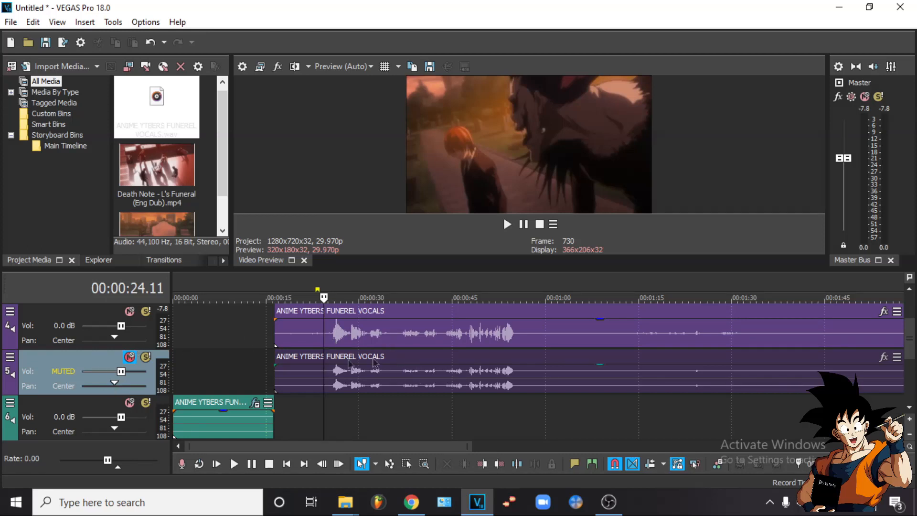
Unmute track 5 and lower its volume to -24.0 dB while playing both vocals tracks together
click(130, 358)
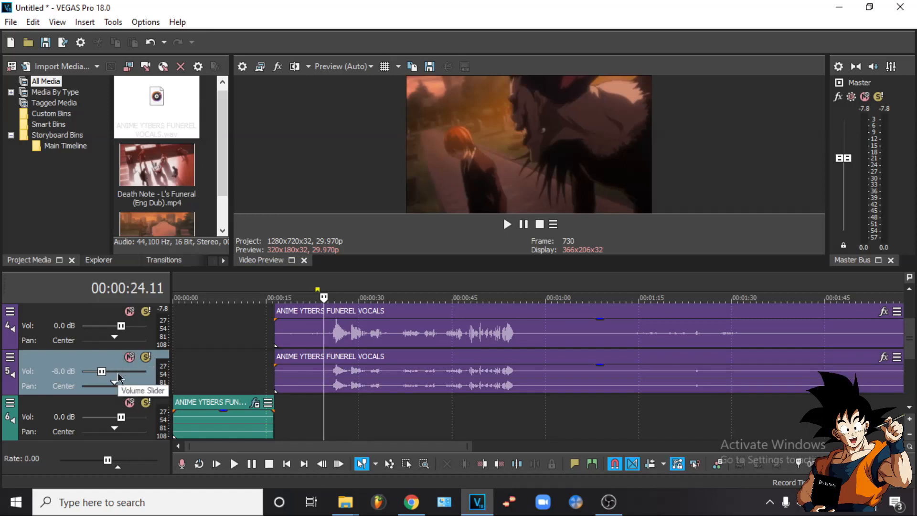
key(space)
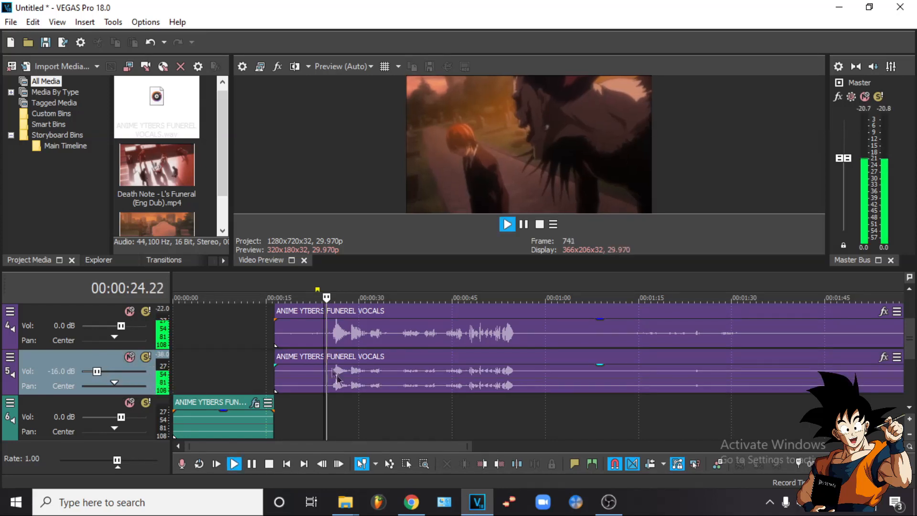
click(86, 373)
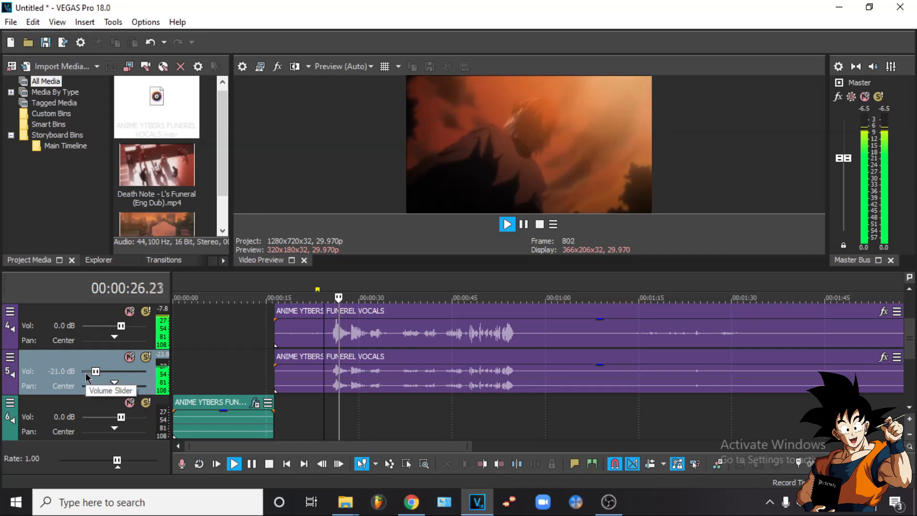
key(space)
Compare the vocals from about 0:24 by playing them with track 5 audible and with it muted
click(327, 382)
scroll(328, 383, up, 3)
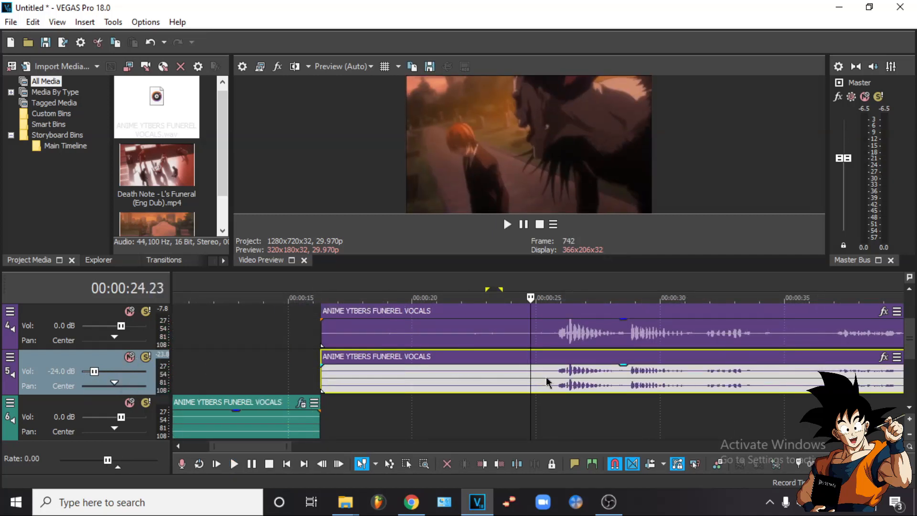
key(space)
key(space)
click(130, 357)
key(space)
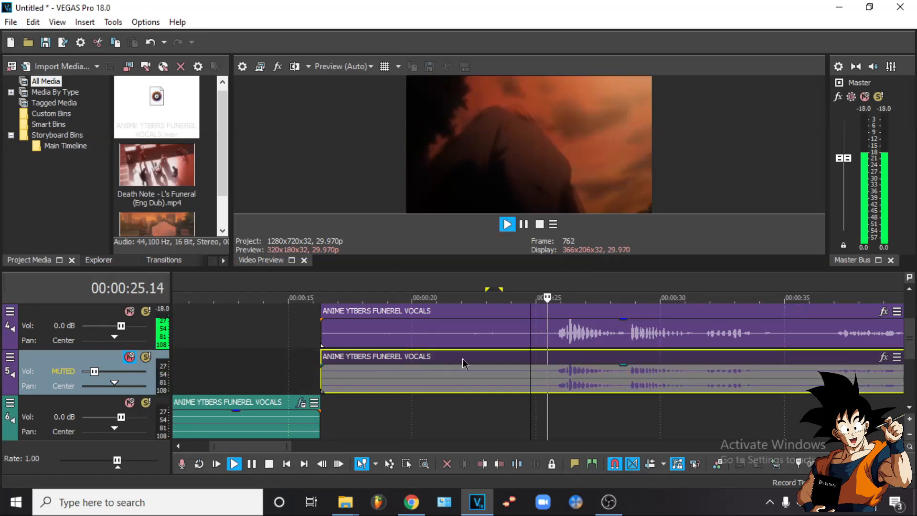
key(space)
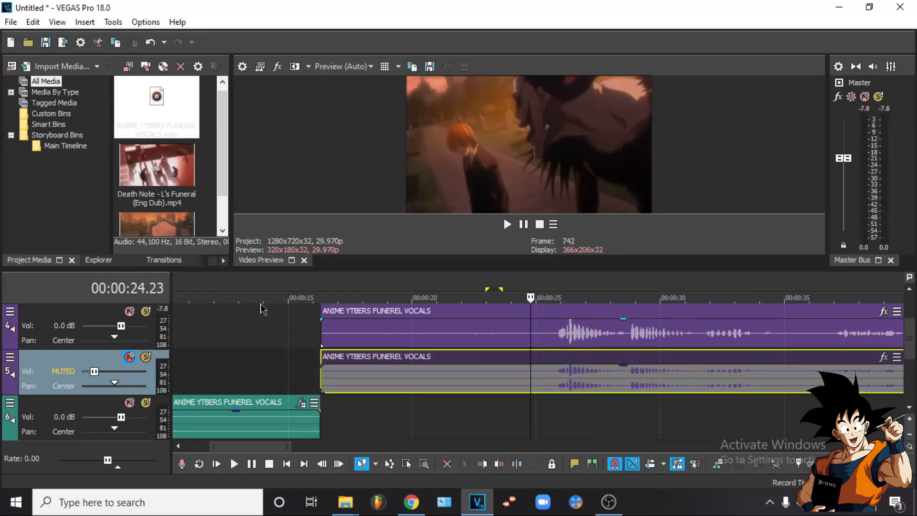
Unmute track 5, set its volume to -20.0 dB, and play the blended vocals from about 0:24
click(129, 356)
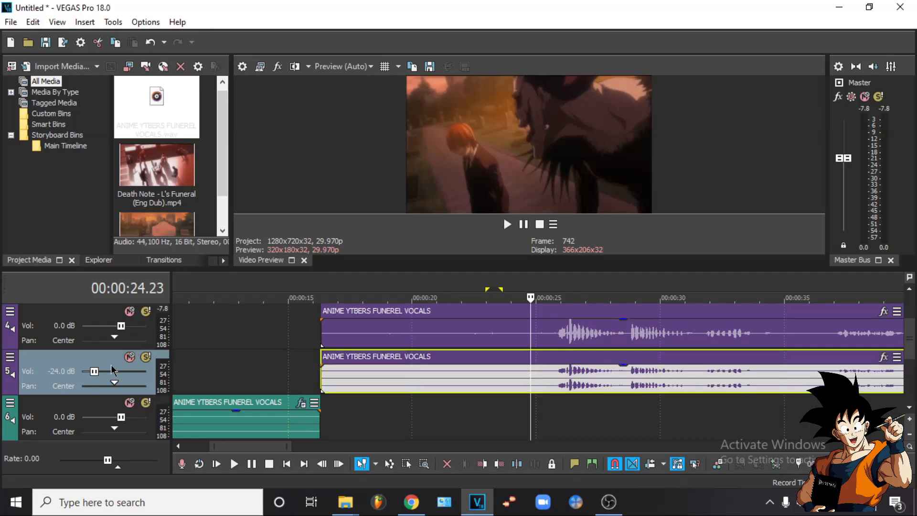
key(space)
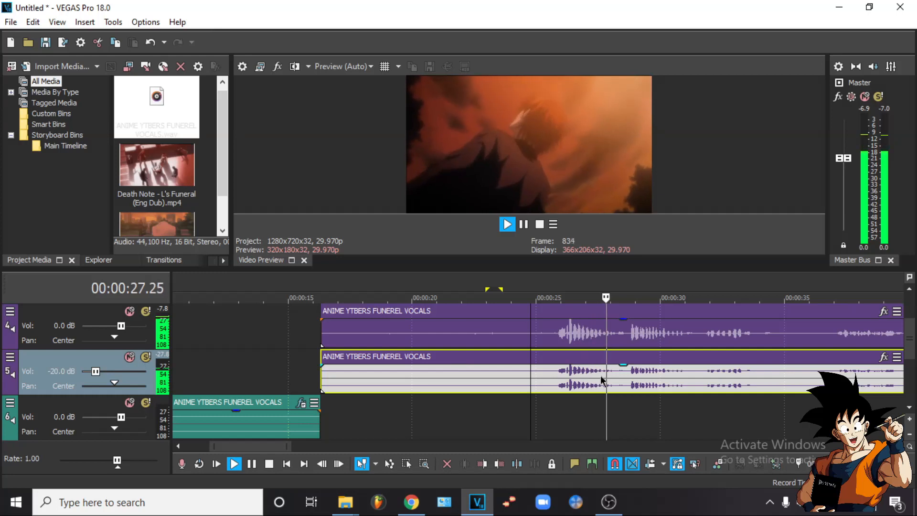
key(space)
scroll(601, 380, down, 3)
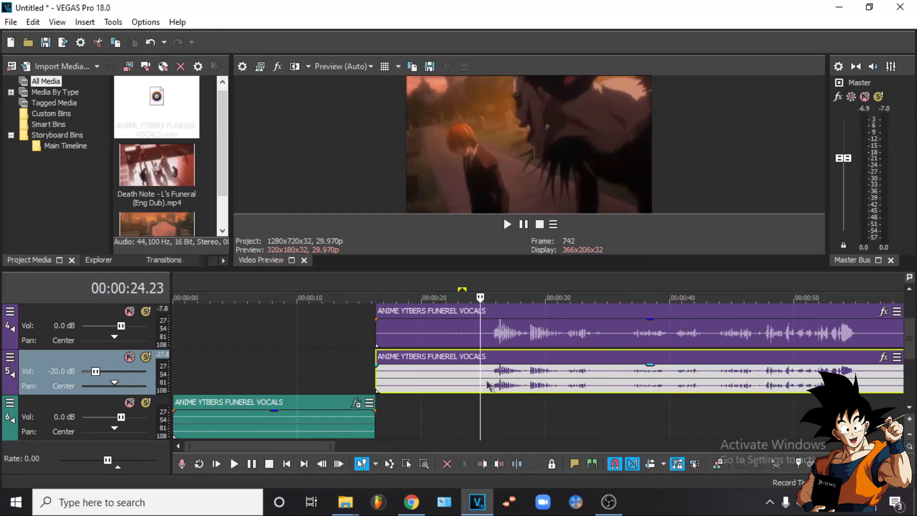
scroll(501, 389, down, 3)
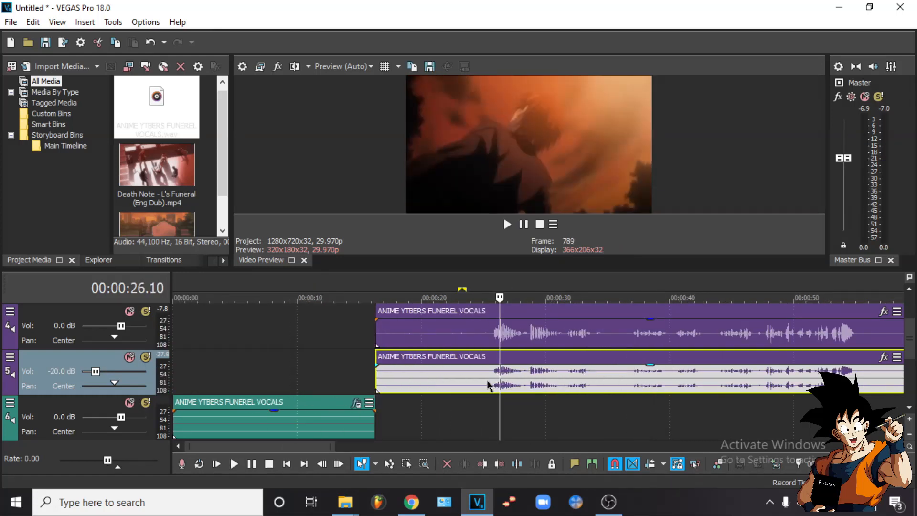
click(487, 384)
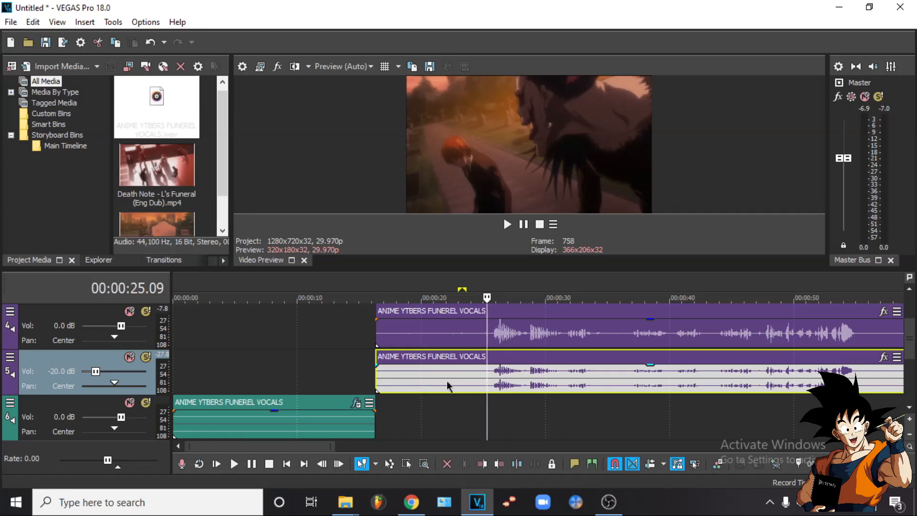
scroll(448, 383, up, 2)
scroll(616, 382, down, 3)
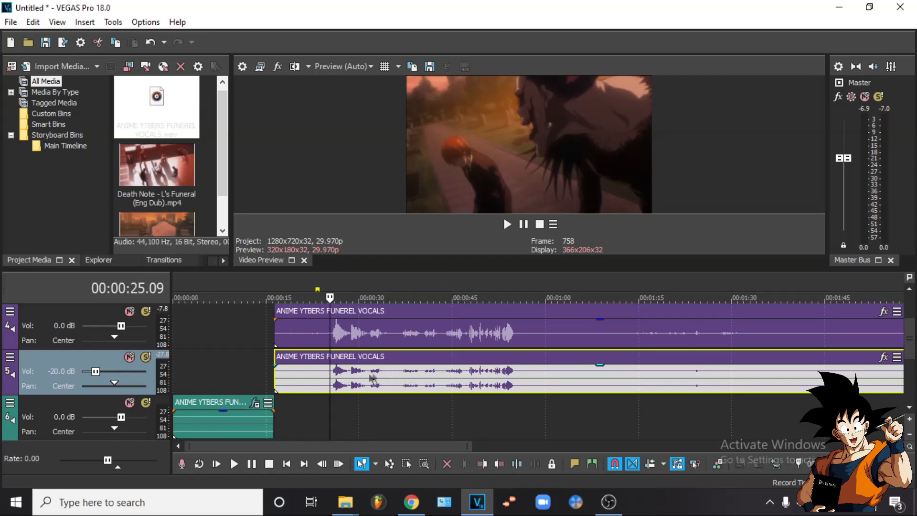
Split the vocals clip on track 5 at 00:00:34.01, in the gap after the opening lines
click(322, 373)
key(space)
key(space)
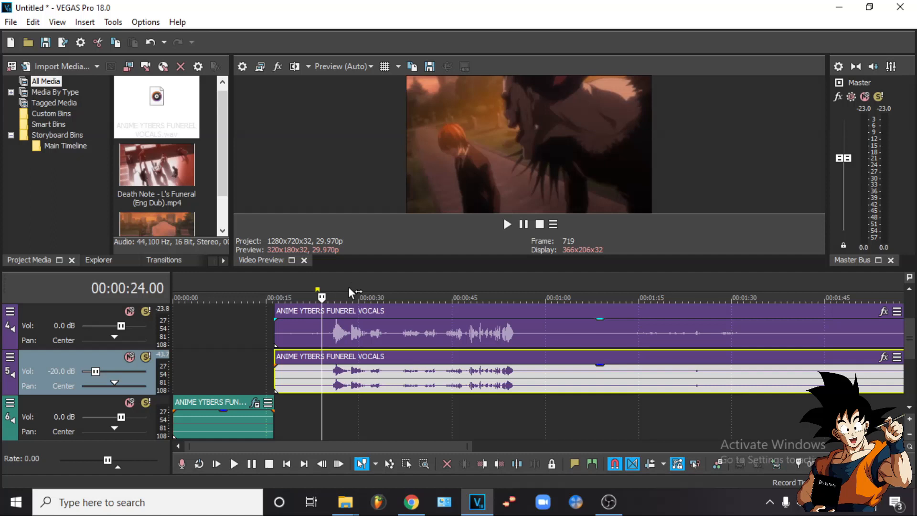
click(350, 288)
click(378, 288)
scroll(476, 360, up, 3)
click(565, 380)
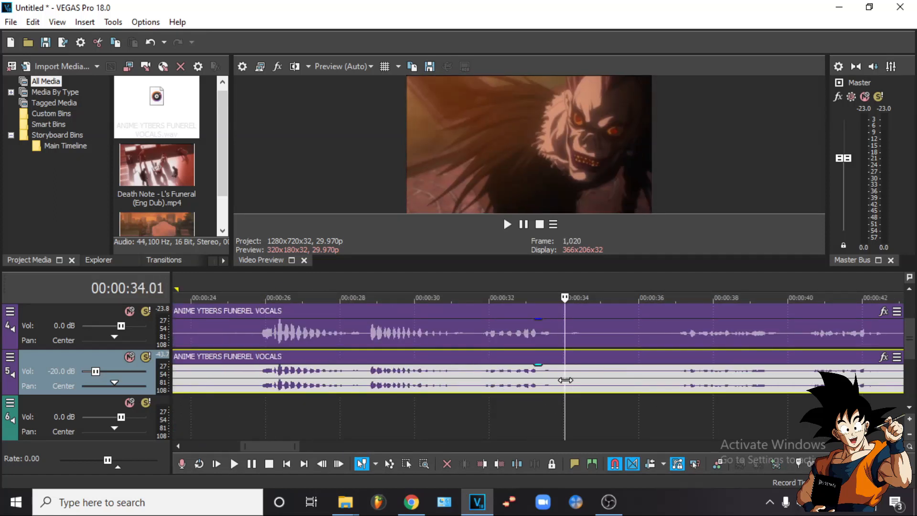
key(s)
scroll(565, 380, down, 3)
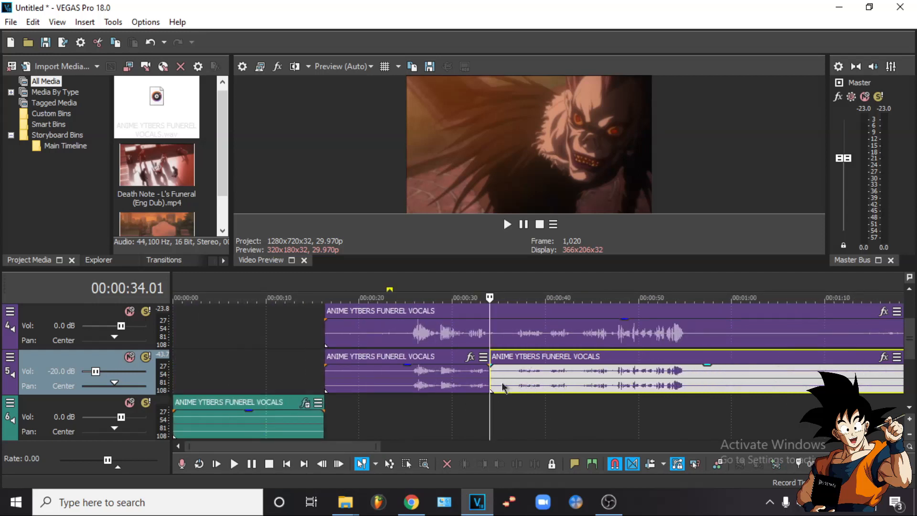
Look through the track 5 vocals after 0:34 for where the following dialogue section ends
click(526, 374)
click(554, 377)
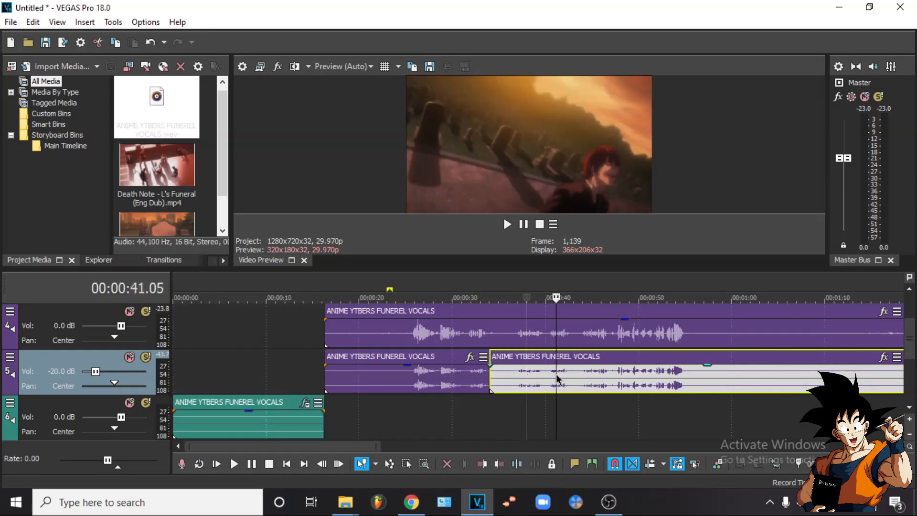
click(589, 380)
click(613, 381)
click(632, 380)
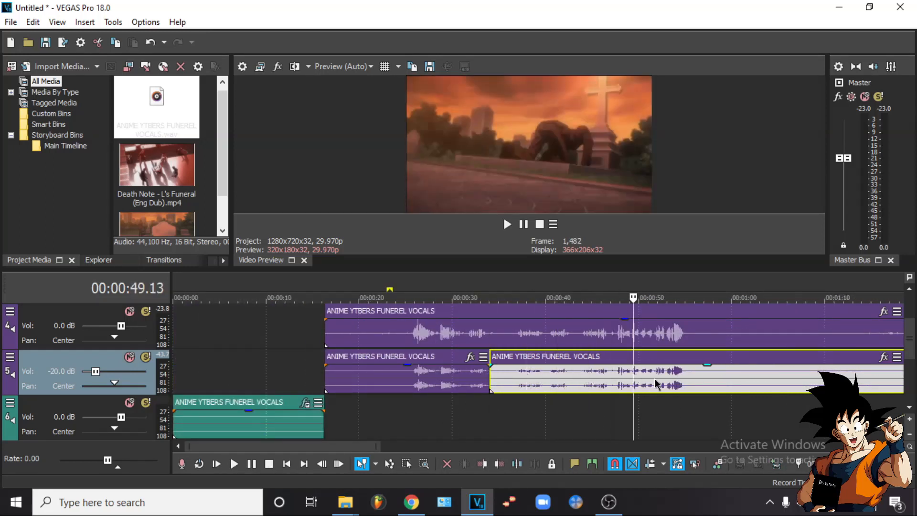
click(650, 381)
scroll(656, 382, up, 3)
click(592, 382)
scroll(594, 381, down, 5)
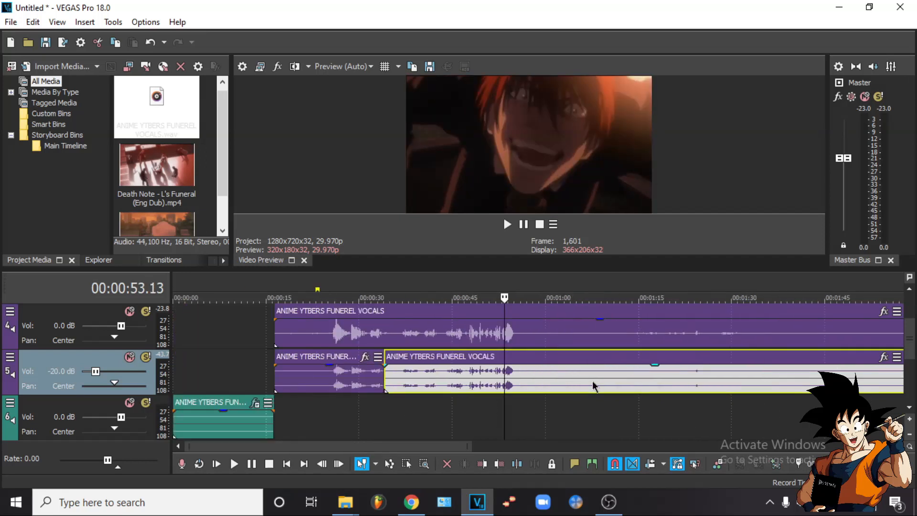
click(525, 380)
scroll(524, 379, up, 5)
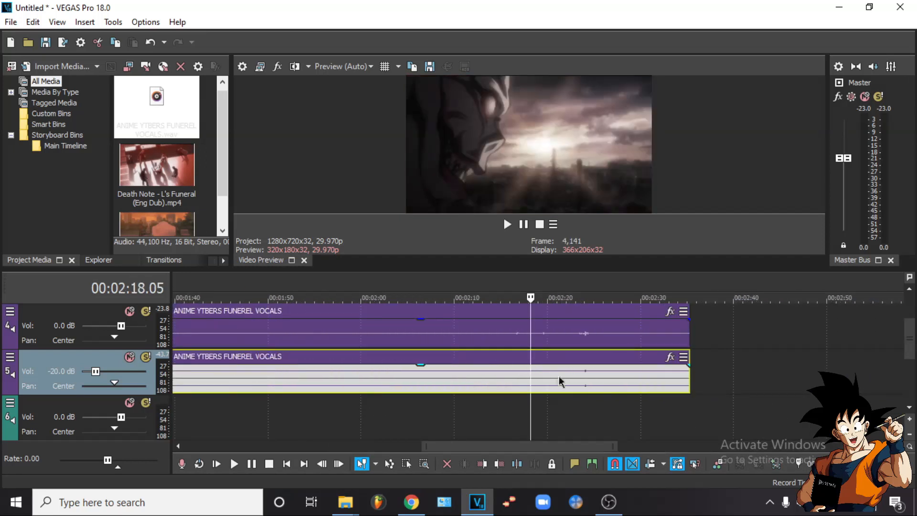
Split the track 5 vocals at 00:02:14.14 and delete the middle section between the two splits
key(space)
click(498, 282)
scroll(512, 374, up, 4)
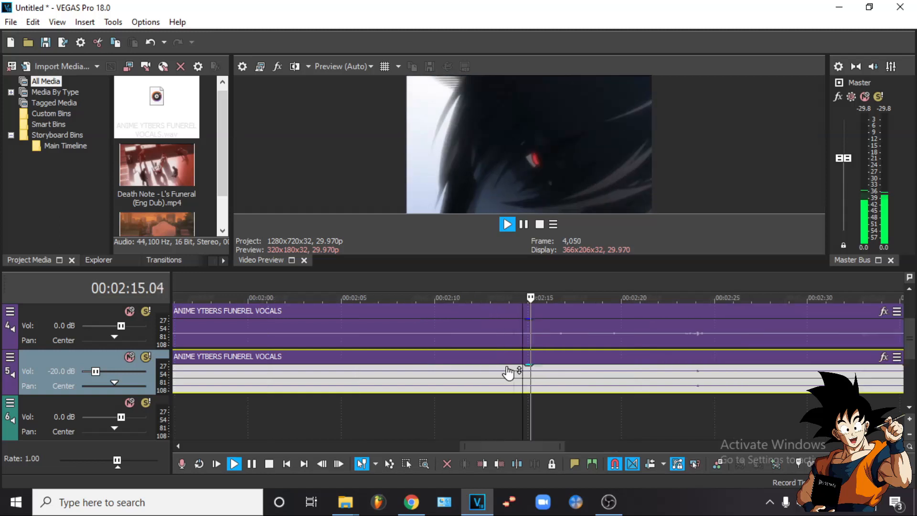
click(504, 375)
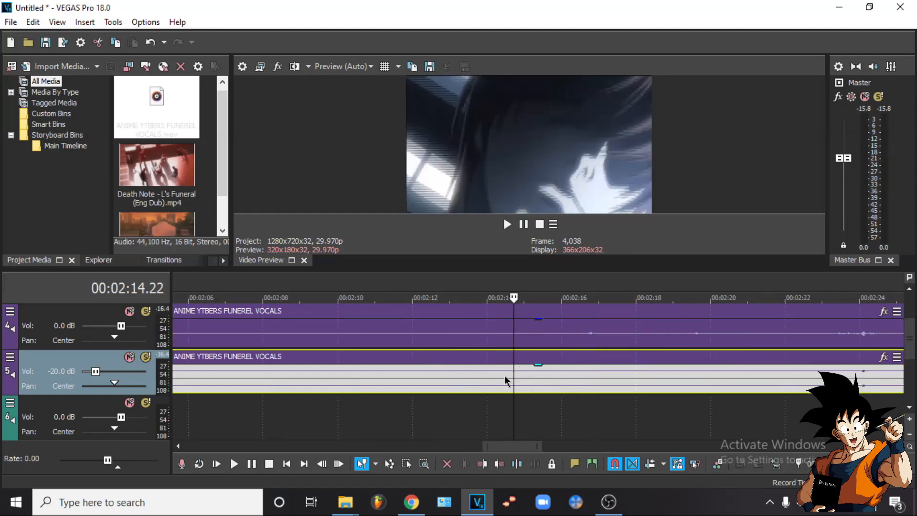
key(space)
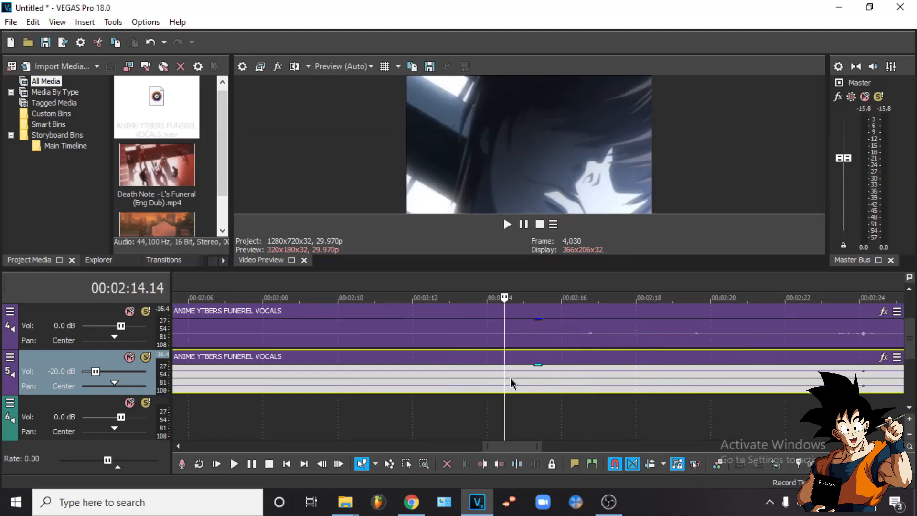
key(s)
scroll(510, 377, down, 10)
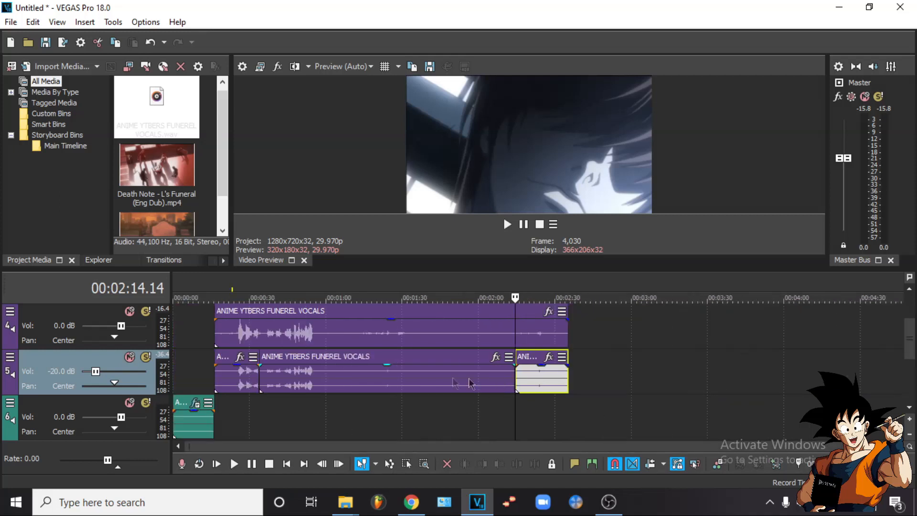
click(448, 382)
key(Delete)
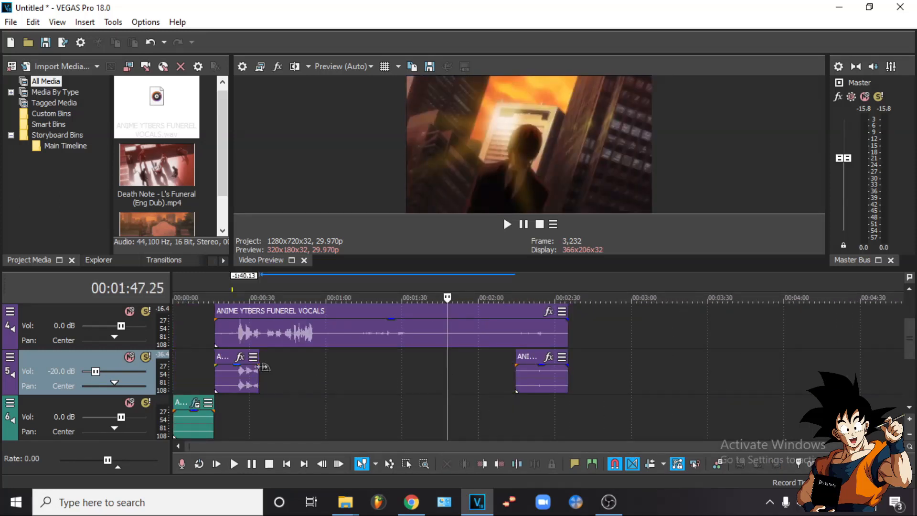
Solo track 5 and add the Reverb effect to its first vocals clip
scroll(241, 374, up, 4)
scroll(622, 366, down, 4)
click(244, 383)
scroll(243, 383, up, 7)
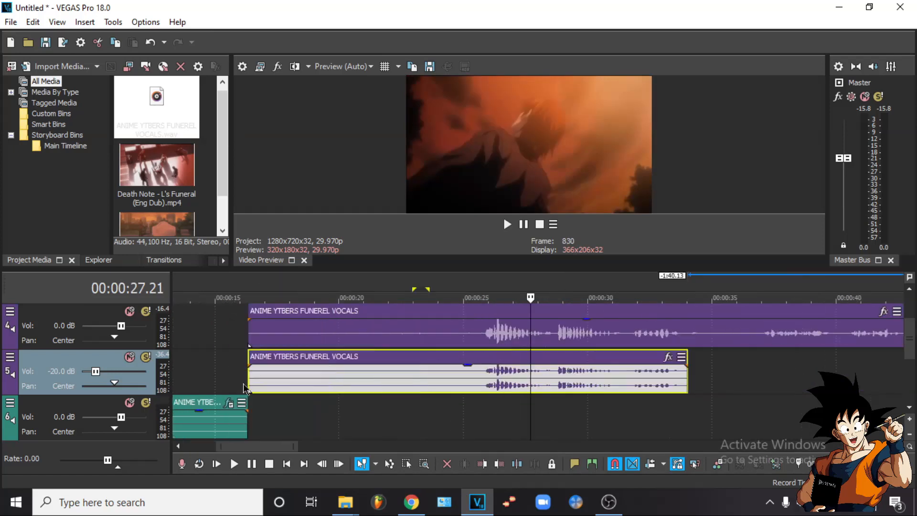
click(145, 357)
click(441, 379)
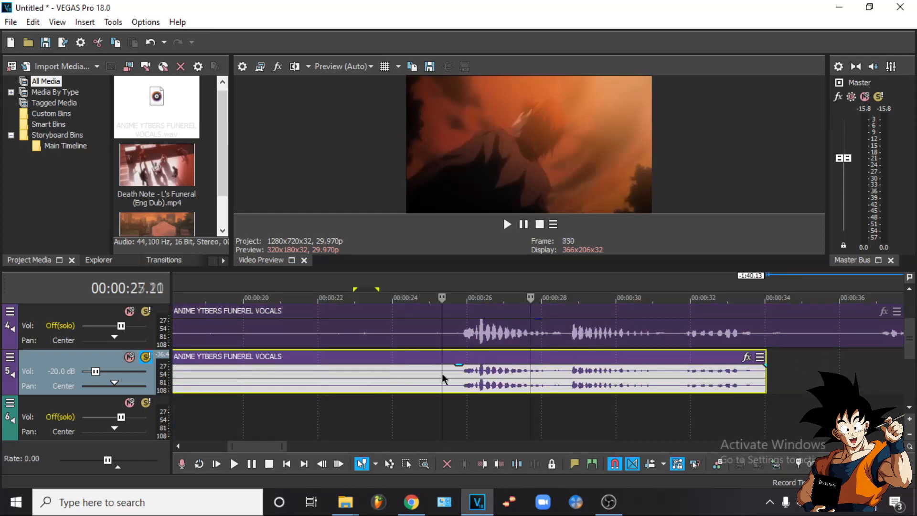
click(747, 357)
scroll(525, 307, down, 1)
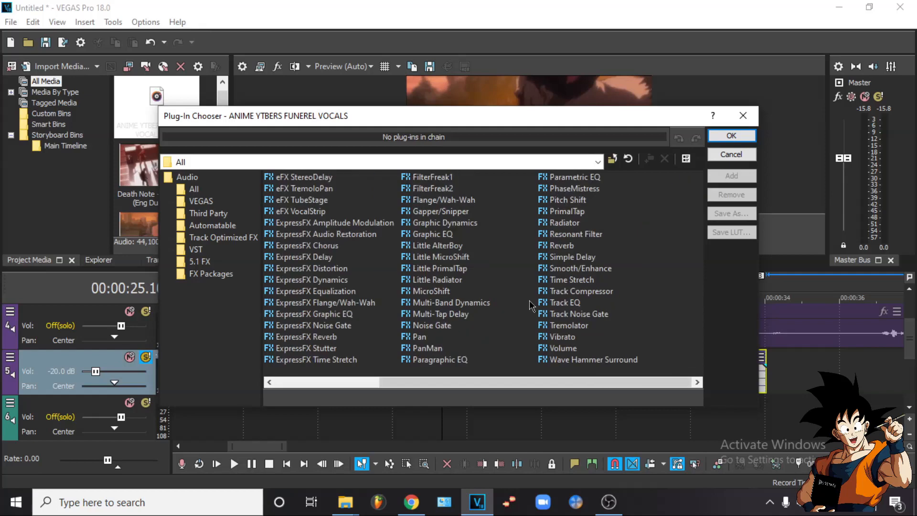
double_click(557, 245)
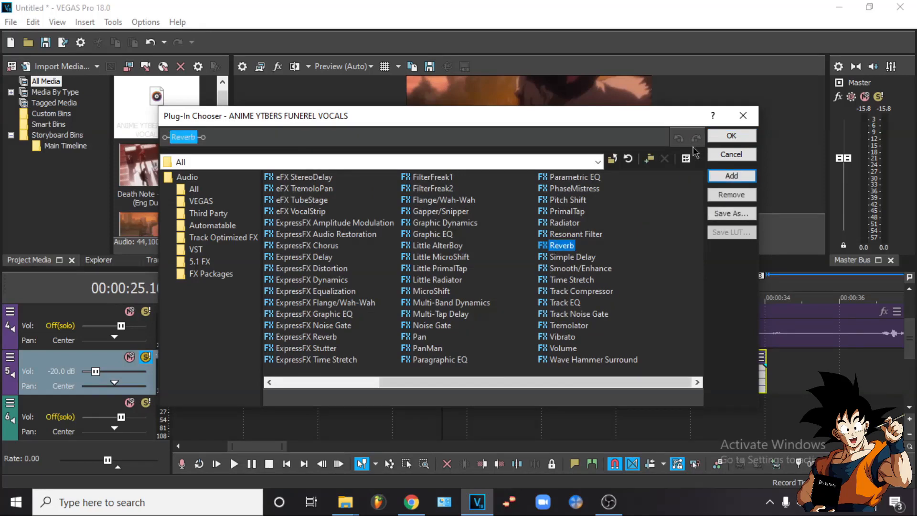
click(731, 136)
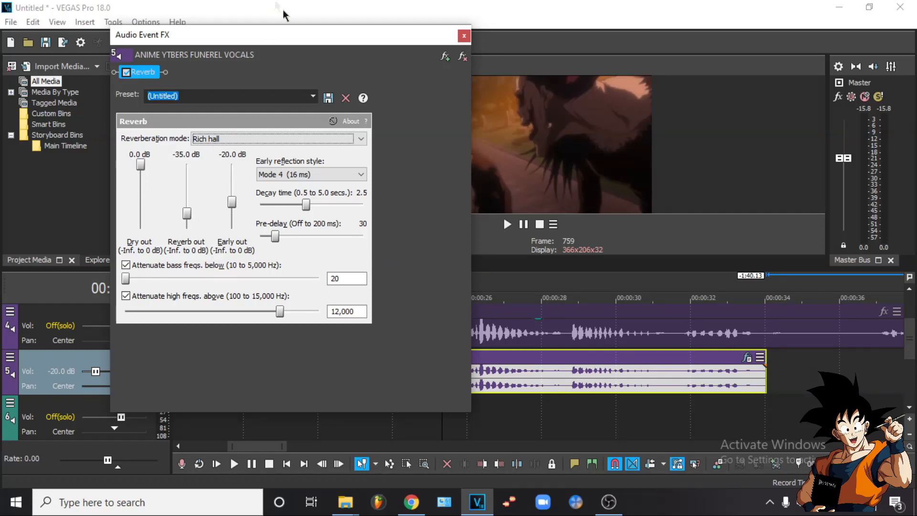
Raise track 5's volume to -3.0 dB and play its soloed vocals from about 0:25
drag(298, 42, 205, 29)
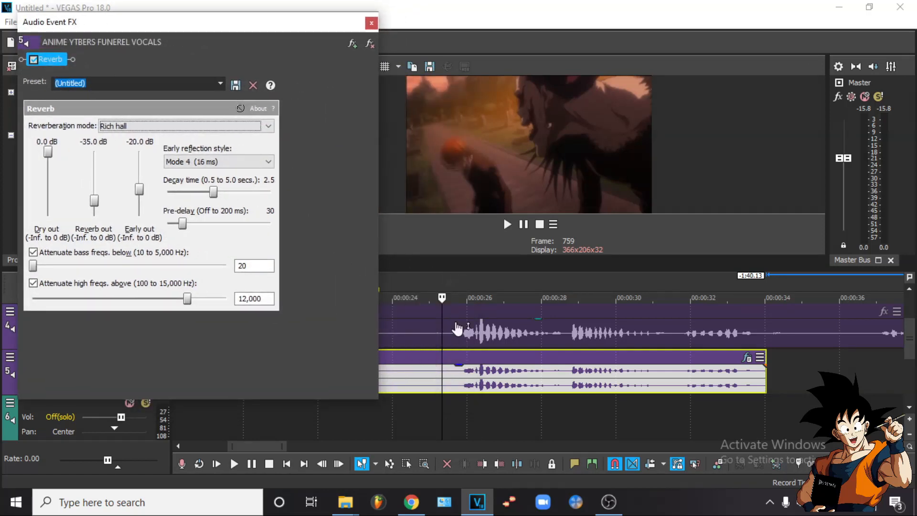
click(456, 286)
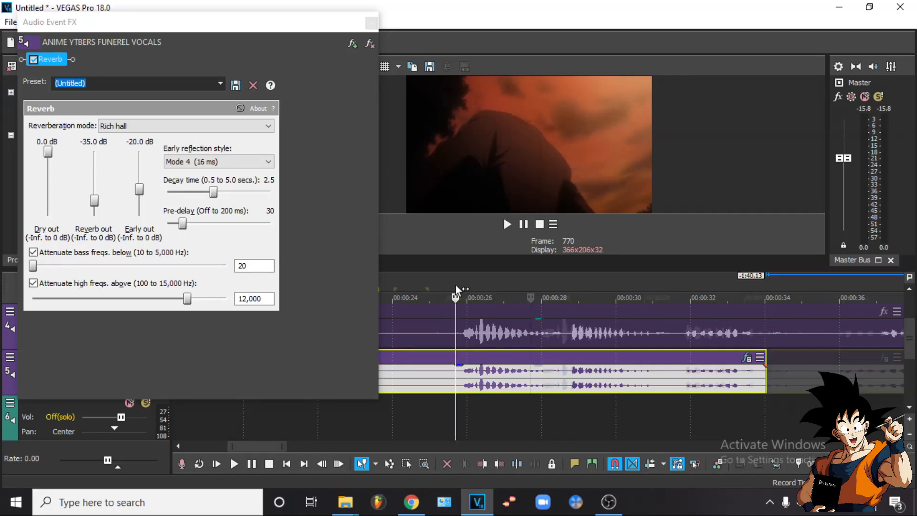
scroll(454, 284, up, 3)
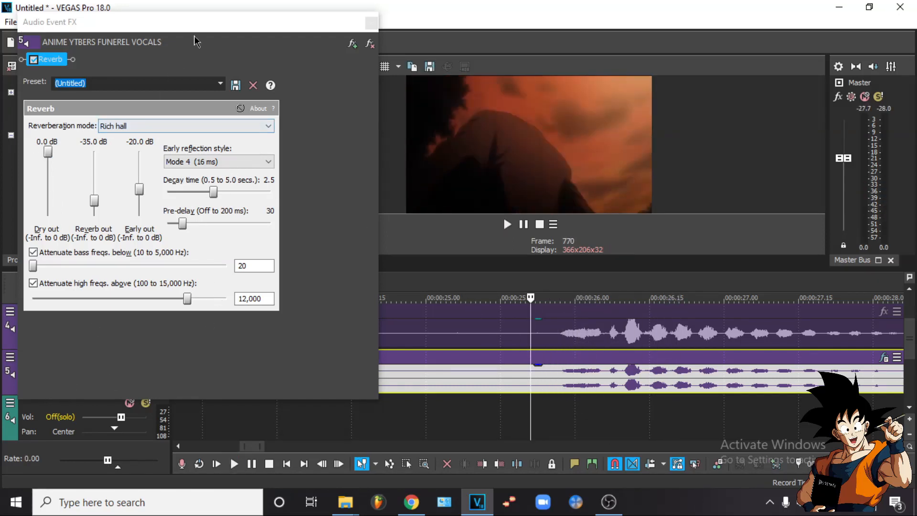
drag(185, 27, 294, 26)
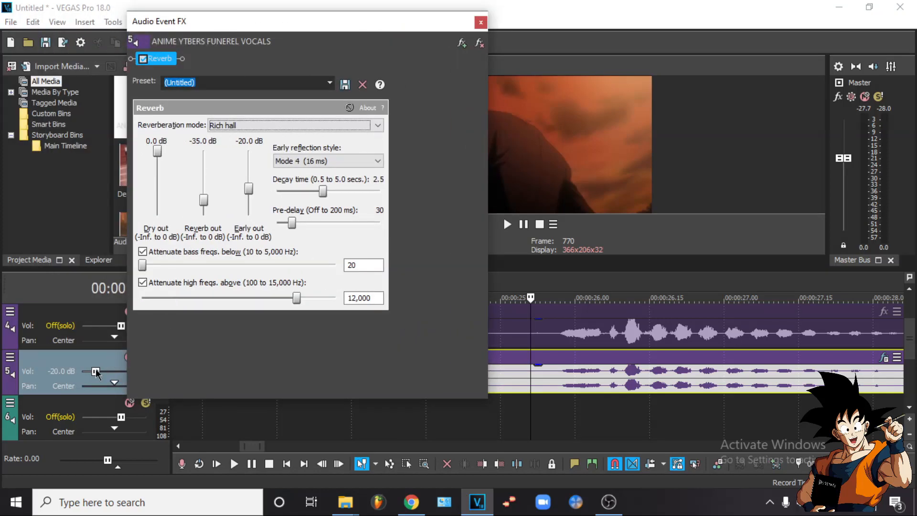
drag(96, 370, 96, 370)
drag(215, 21, 102, 22)
click(520, 382)
key(space)
key(space)
Set the Reverb's dry out to -25.0 dB, reverb out to -37.0 dB, early out to -34.0 dB and decay time to 1.4 seconds
click(51, 163)
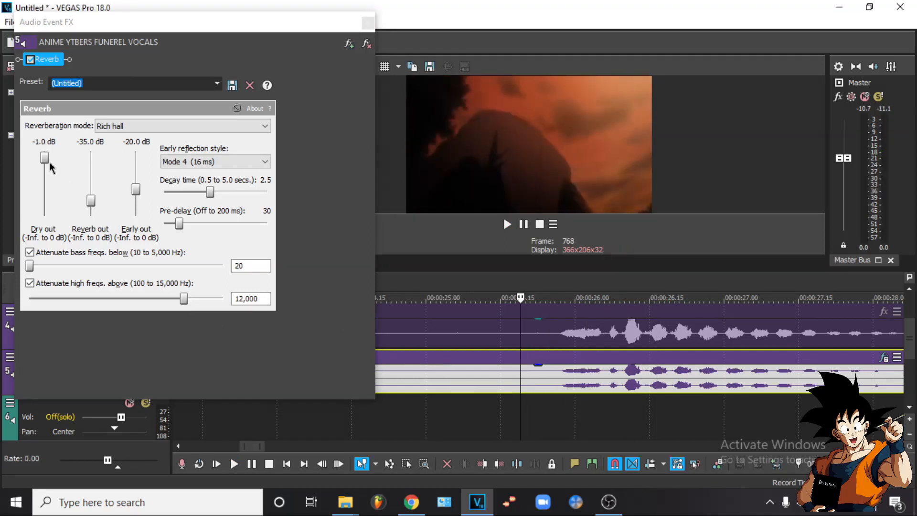
key(space)
click(139, 203)
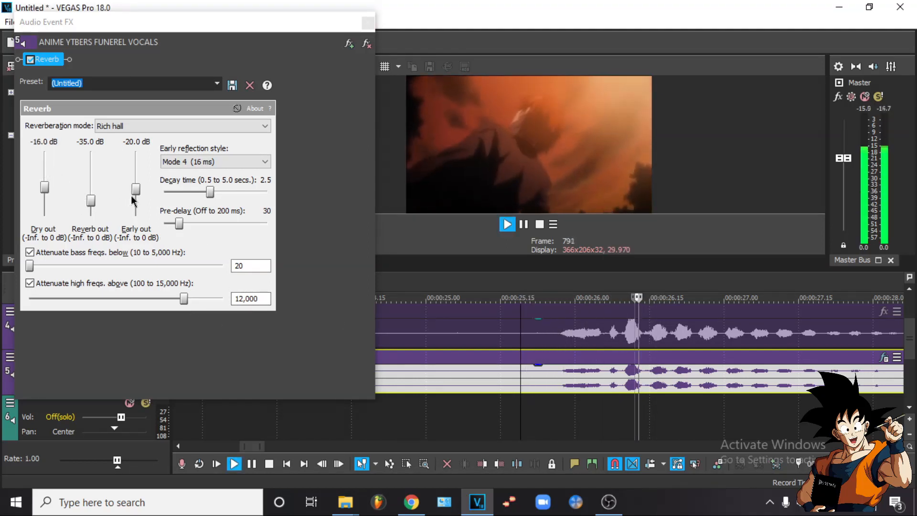
drag(138, 198, 44, 194)
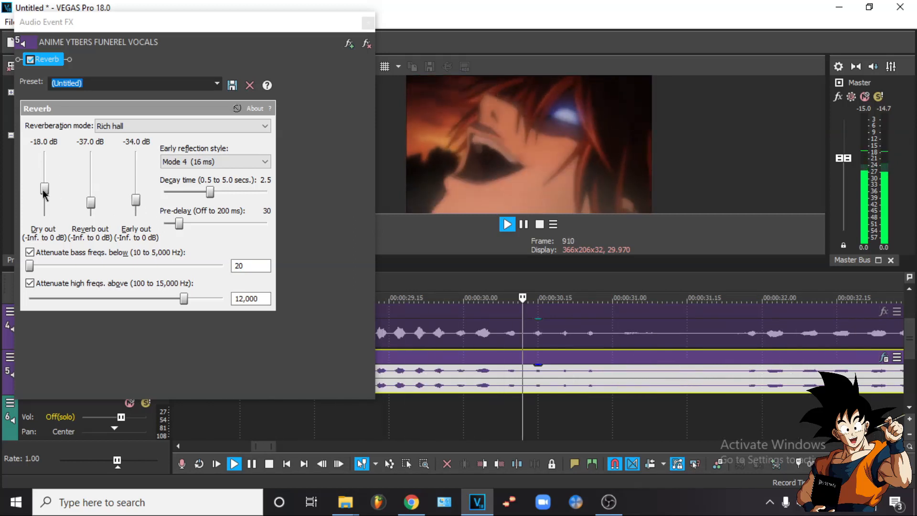
scroll(462, 338, down, 5)
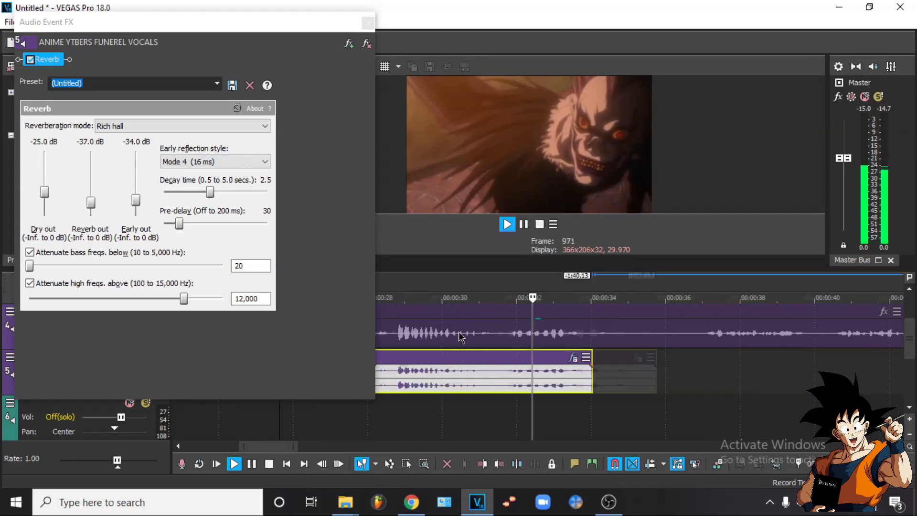
key(space)
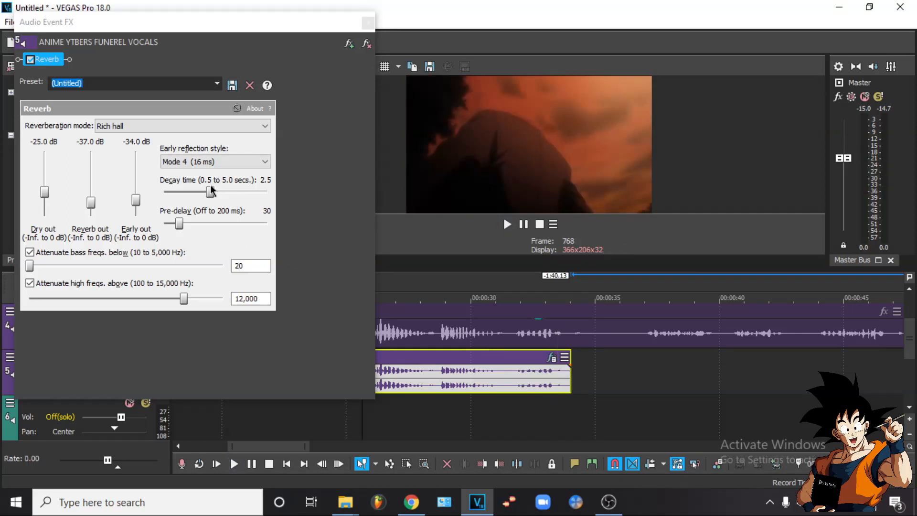
drag(212, 190, 197, 194)
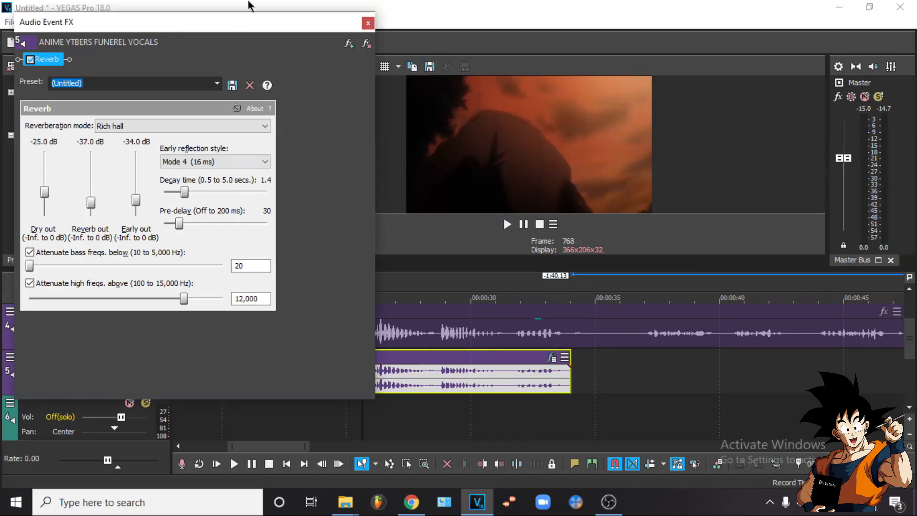
Solo track 4 alongside track 5 and set the Reverb's dry out to -26.0 dB while both play
drag(214, 32, 662, 58)
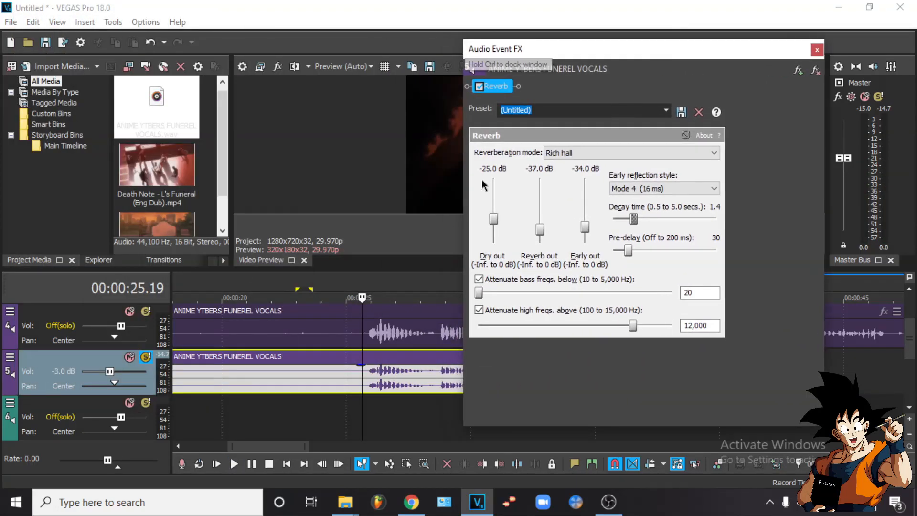
click(146, 311)
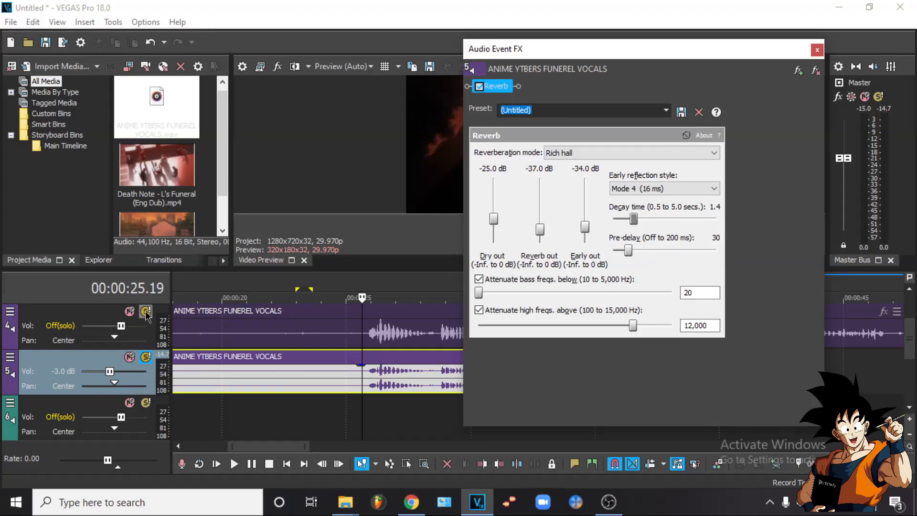
key(space)
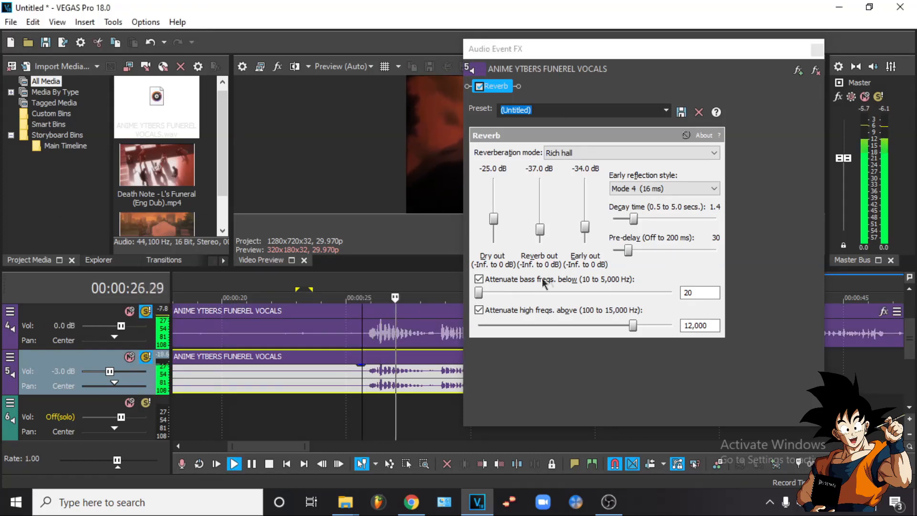
drag(495, 220, 494, 221)
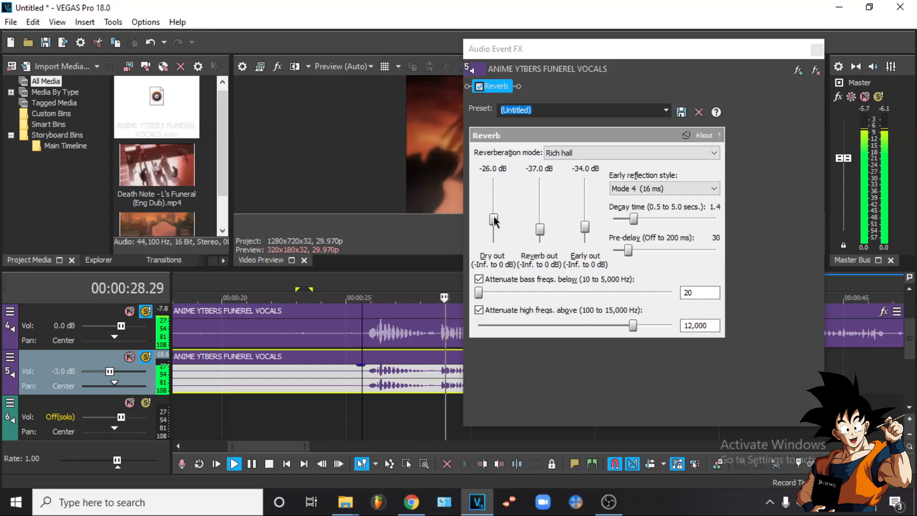
key(space)
Compare the vocals from 00:00:25.15 by playing track 4 alone and with track 5 soloed alongside it
click(360, 278)
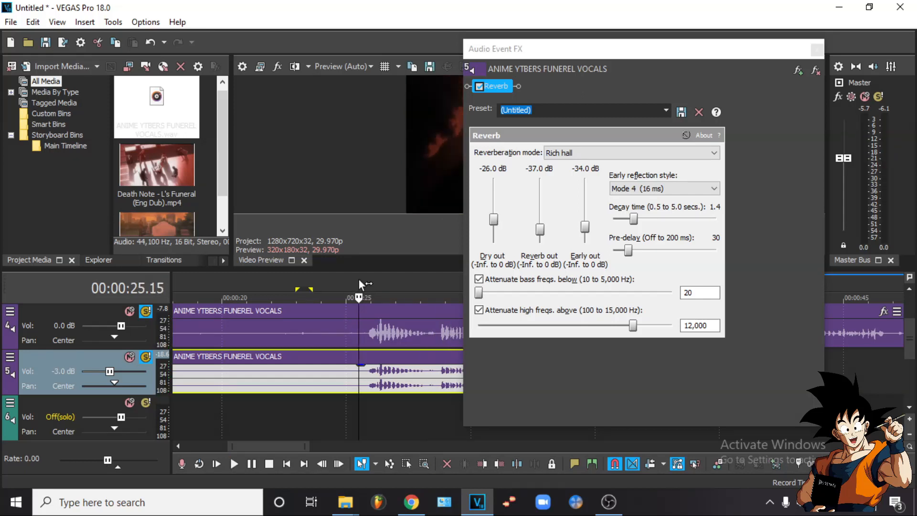
click(147, 358)
key(space)
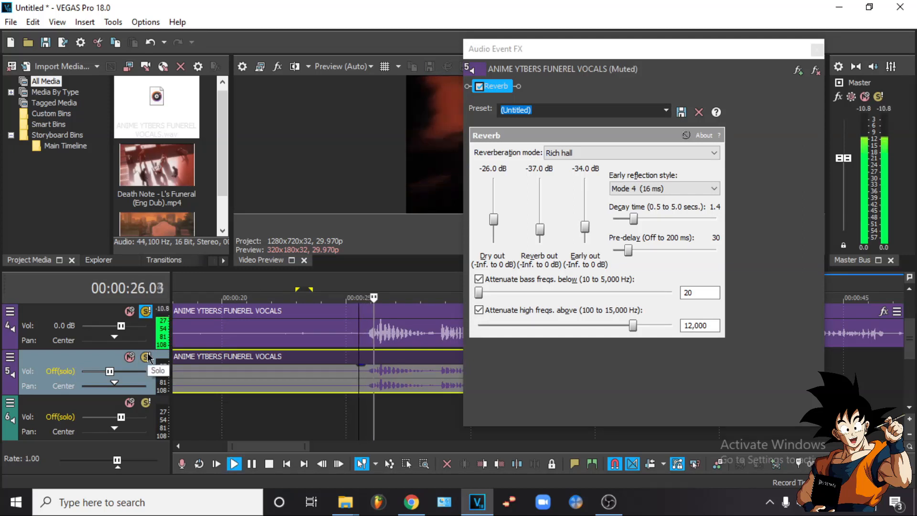
key(space)
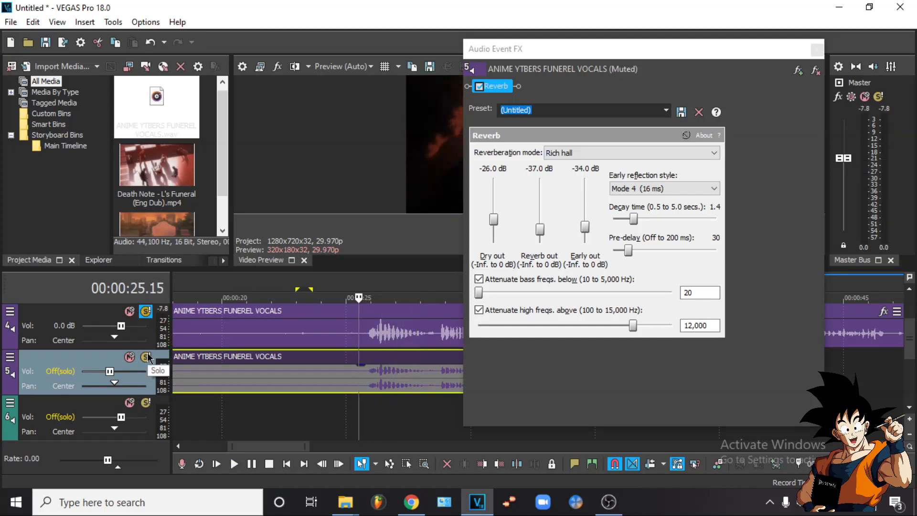
click(146, 357)
key(space)
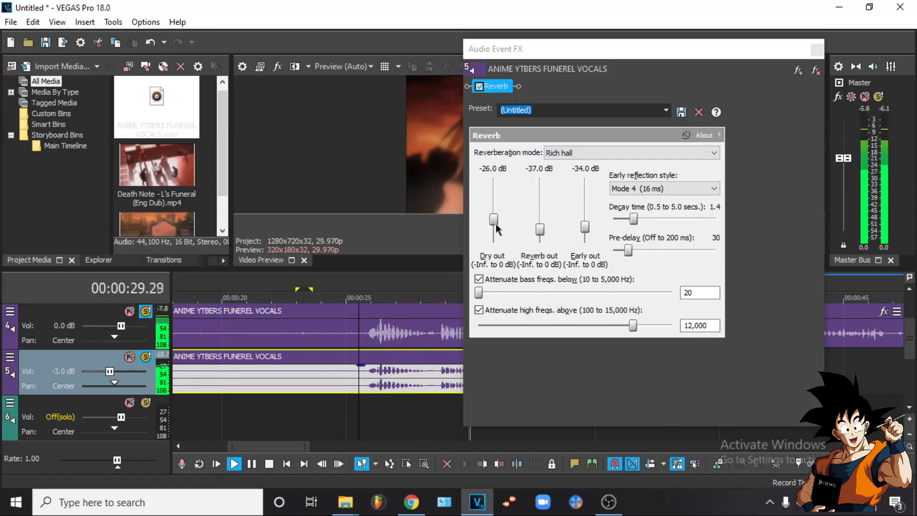
Set the Reverb's dry out to -34.0 dB, reverb out to -39.0 dB, early out to -35.0 dB, decay time to 1.2 seconds and pre-delay to 27 ms
key(space)
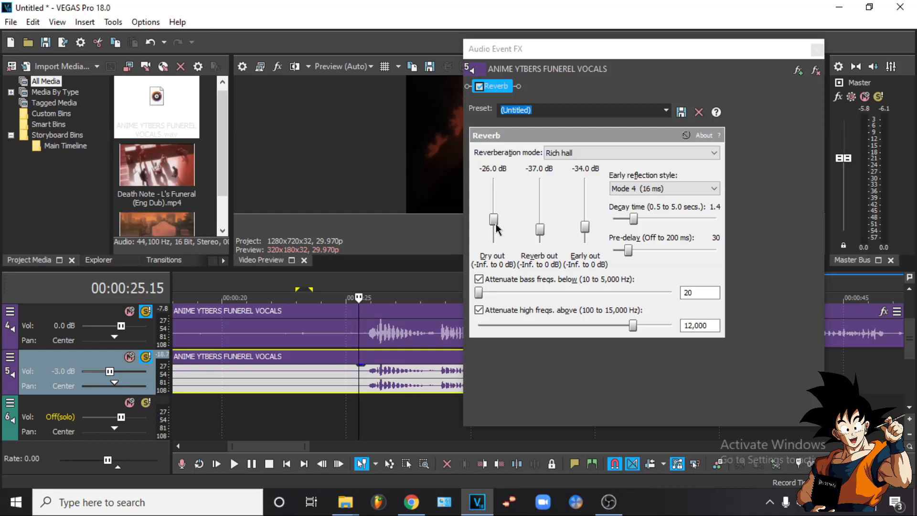
click(495, 225)
click(495, 226)
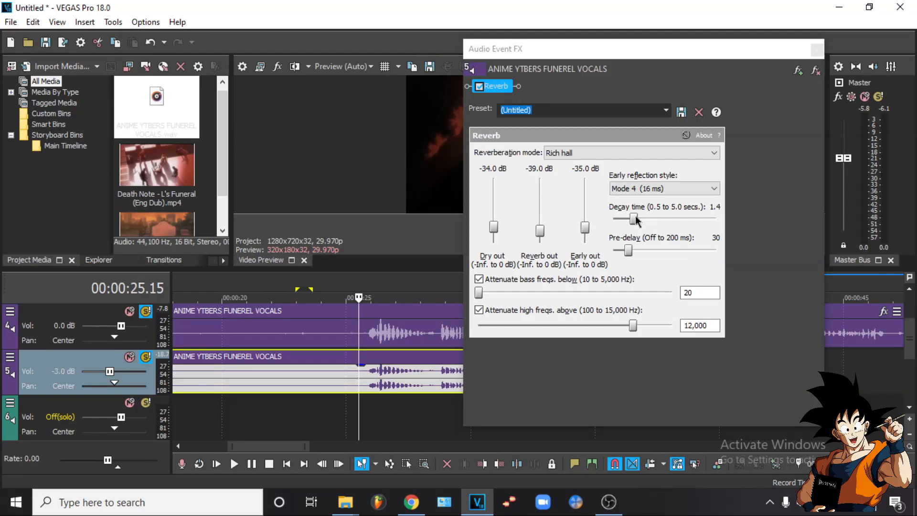
drag(635, 220, 628, 220)
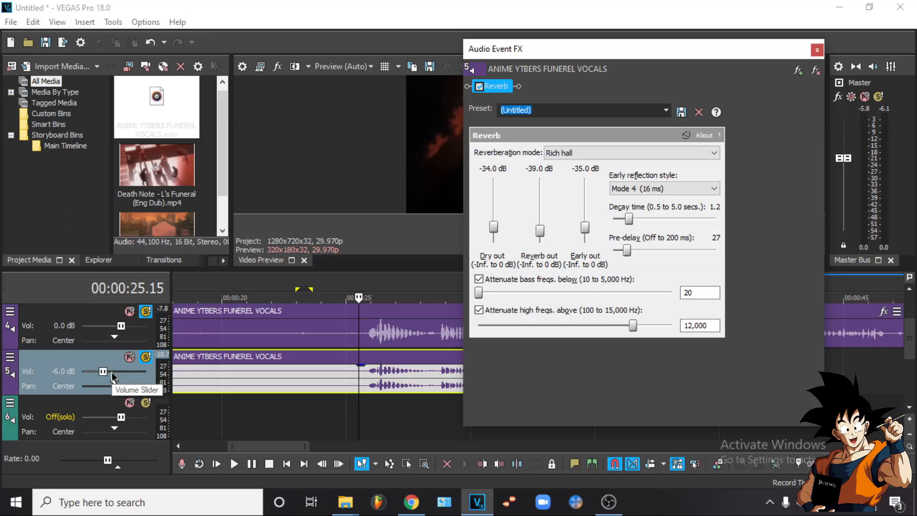
Play the vocals from 00:00:25.13 with track 5 at -6.0 dB, unsoloing track 4 to hear track 5 alone
click(357, 285)
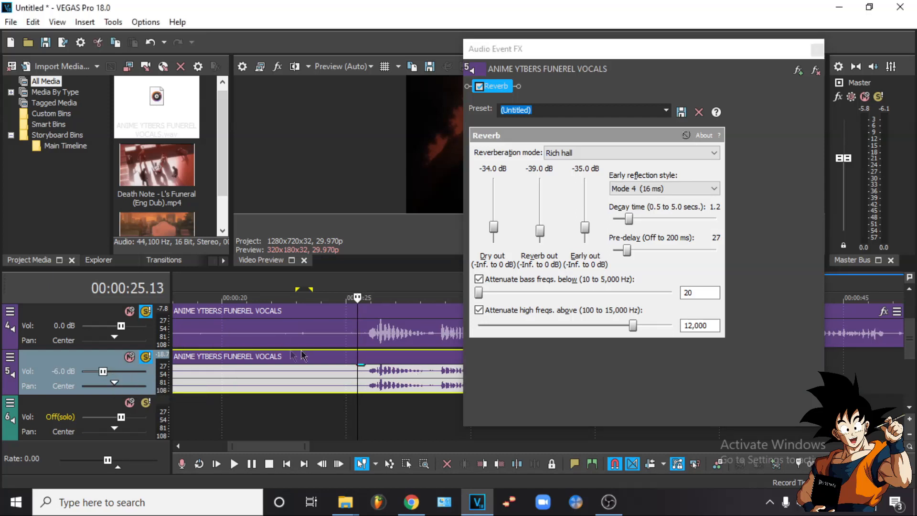
key(space)
click(145, 312)
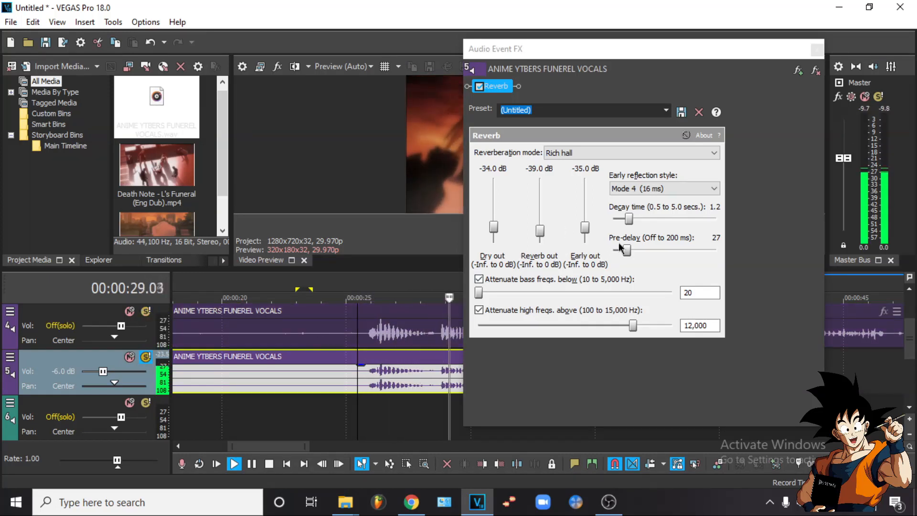
key(space)
Lower track 5's volume to -13.0 dB and play its vocals alone, switching the solo to track 4 for comparison
drag(106, 371, 98, 372)
key(space)
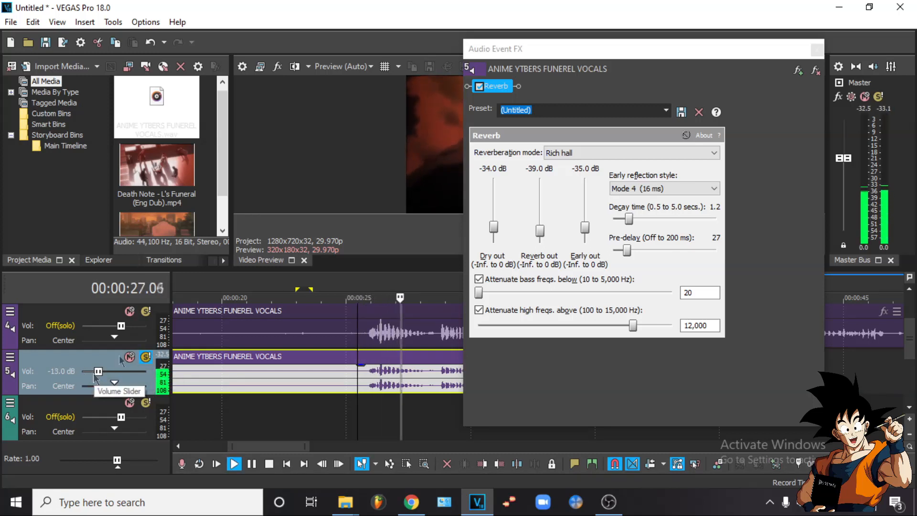
click(146, 358)
click(146, 311)
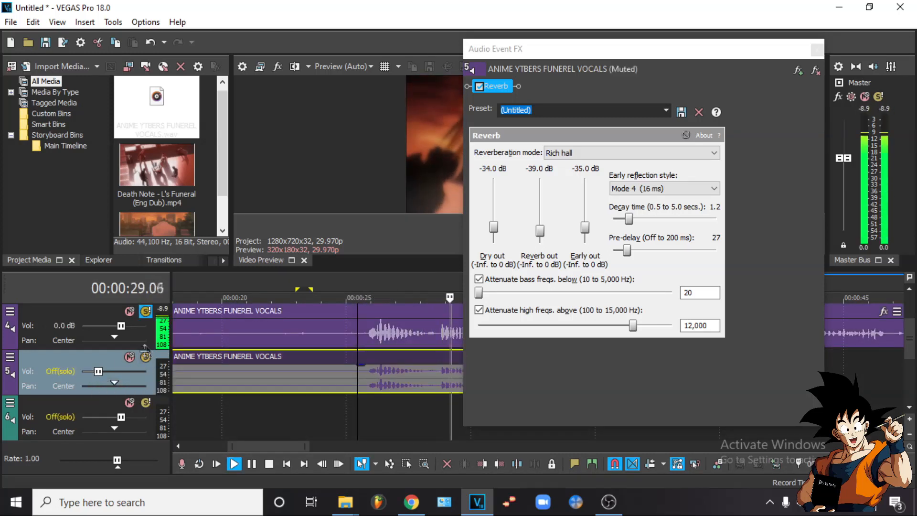
key(space)
Set track 5's volume to -10.0 dB while playing both soloed vocal tracks from about 0:25, and close the Reverb settings
click(354, 282)
key(space)
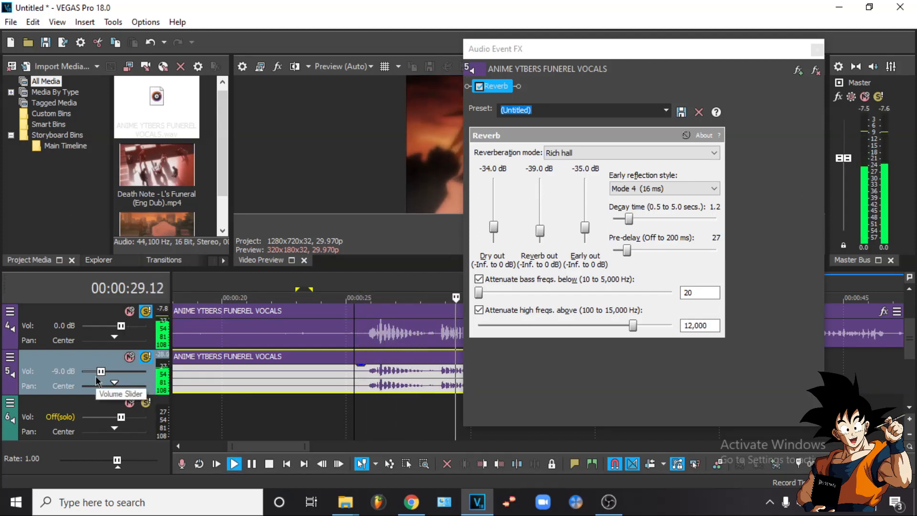
drag(97, 373, 100, 373)
click(361, 282)
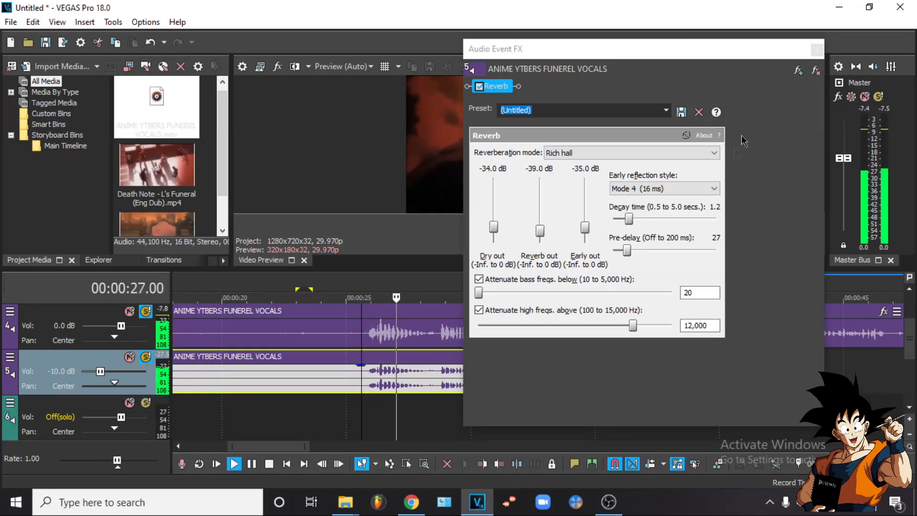
key(space)
click(817, 51)
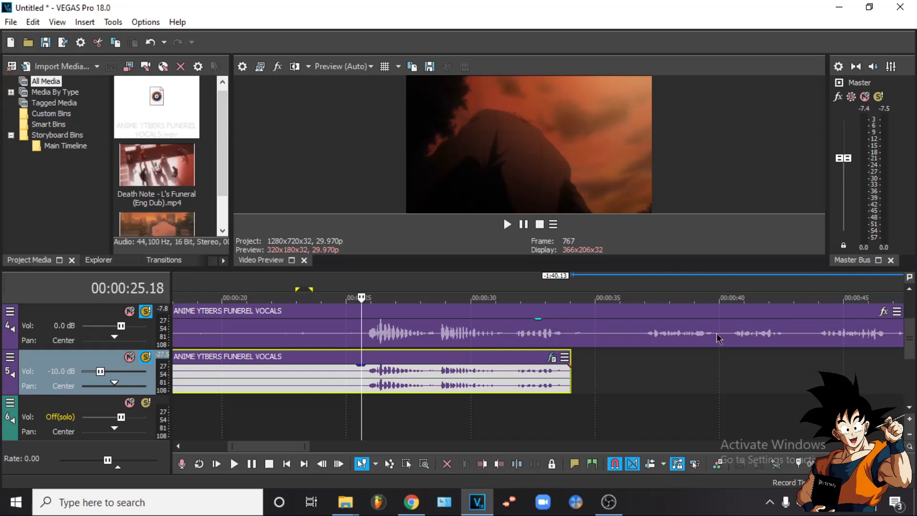
Add the Reverb plug-in to the final vocal clip on track 5, around 2:24
scroll(693, 356, down, 10)
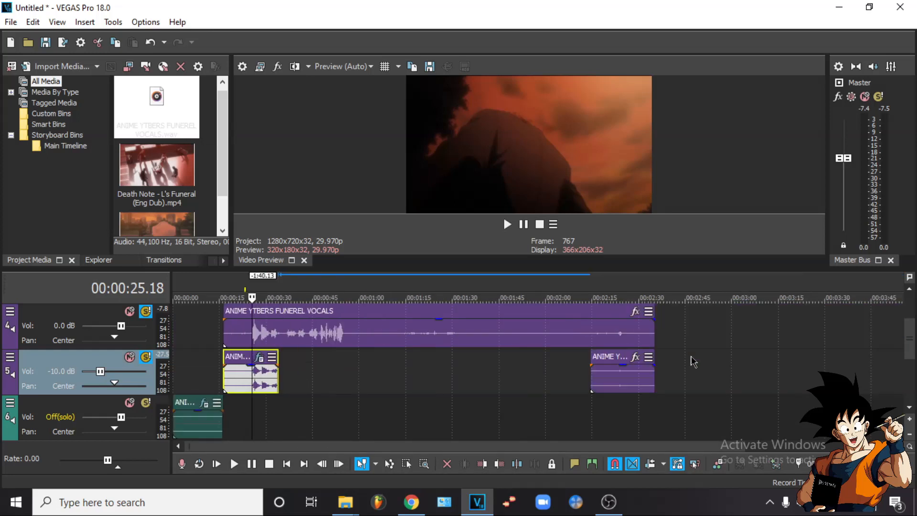
click(623, 372)
scroll(635, 373, up, 6)
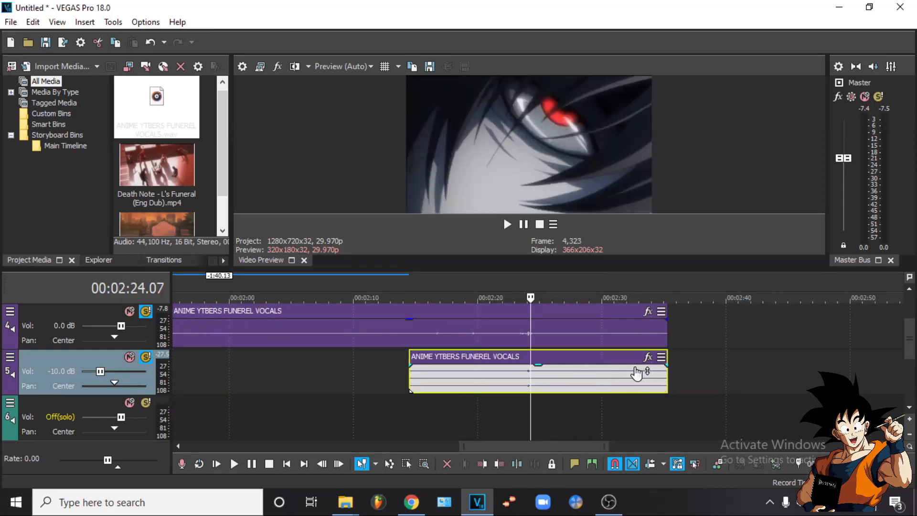
click(648, 358)
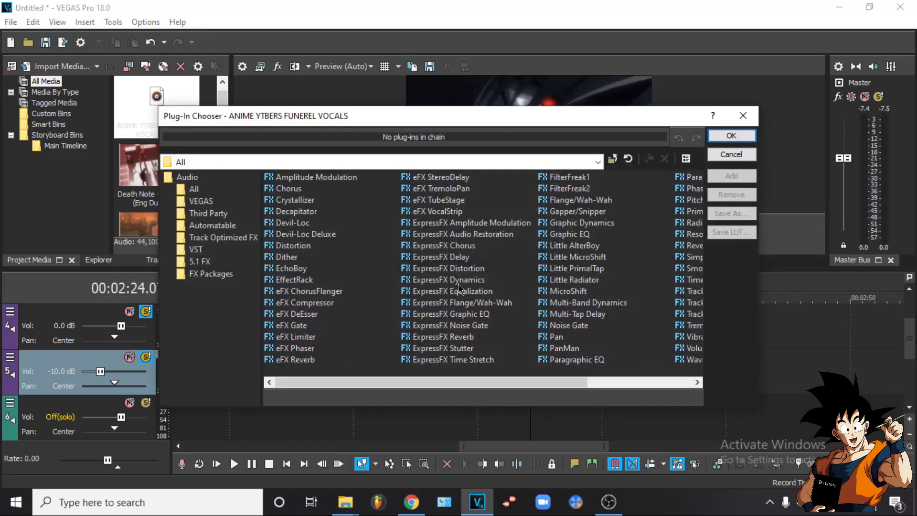
scroll(505, 308, down, 2)
double_click(561, 245)
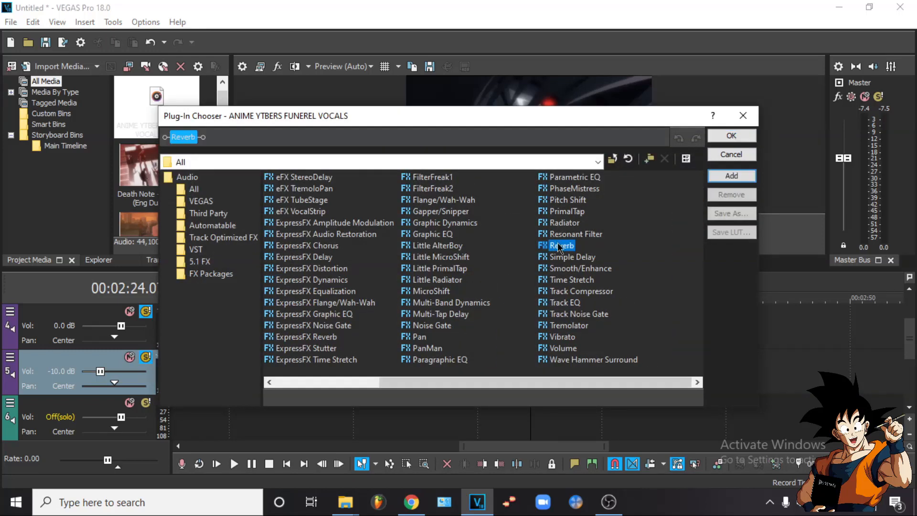
key(Return)
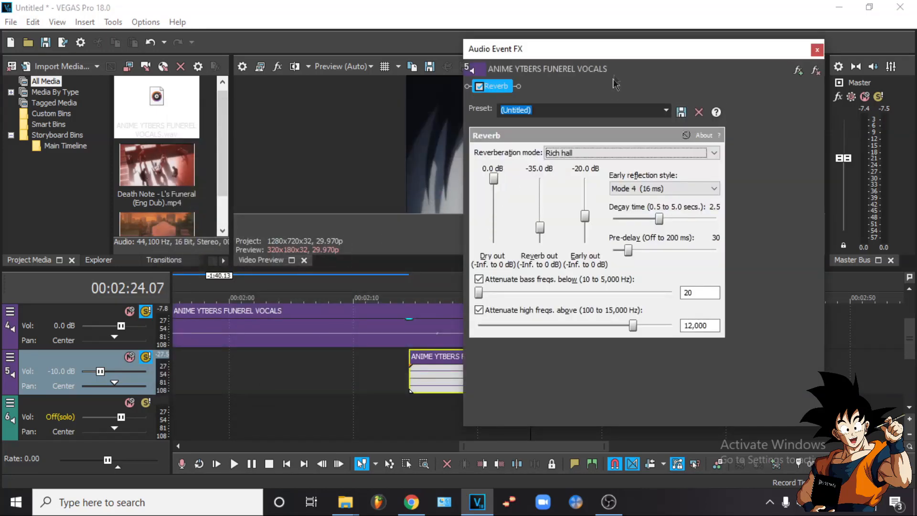
Set the final clip's Reverb dry out to -14.0 dB and play the clip from about 2:15
click(496, 197)
click(496, 197)
drag(613, 52, 207, 57)
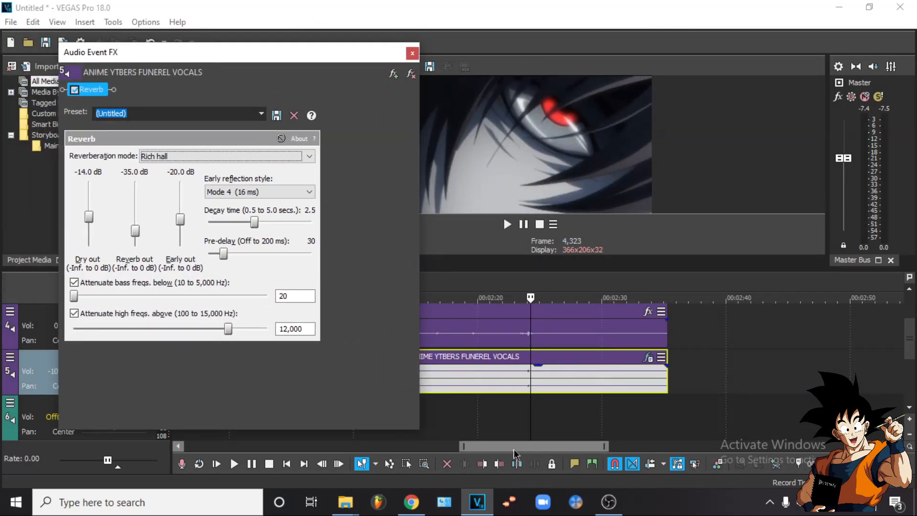
drag(514, 448, 497, 448)
click(506, 383)
key(space)
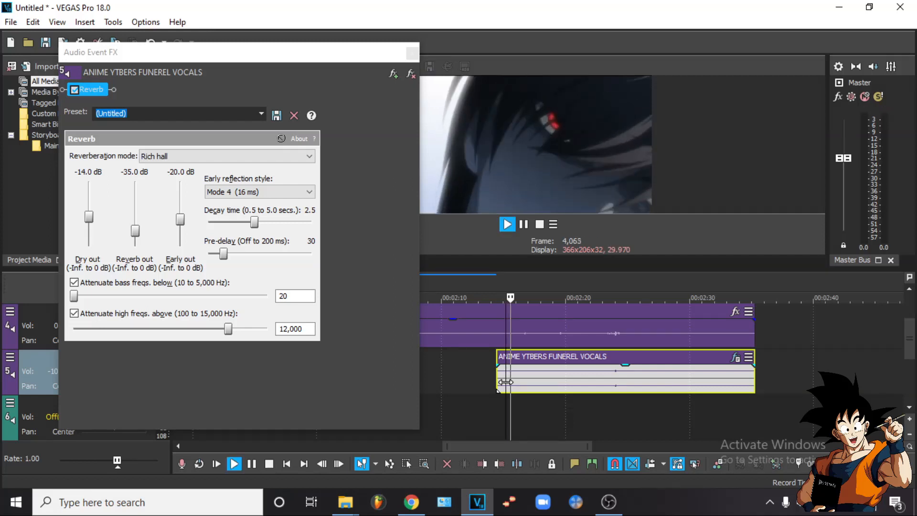
key(Up)
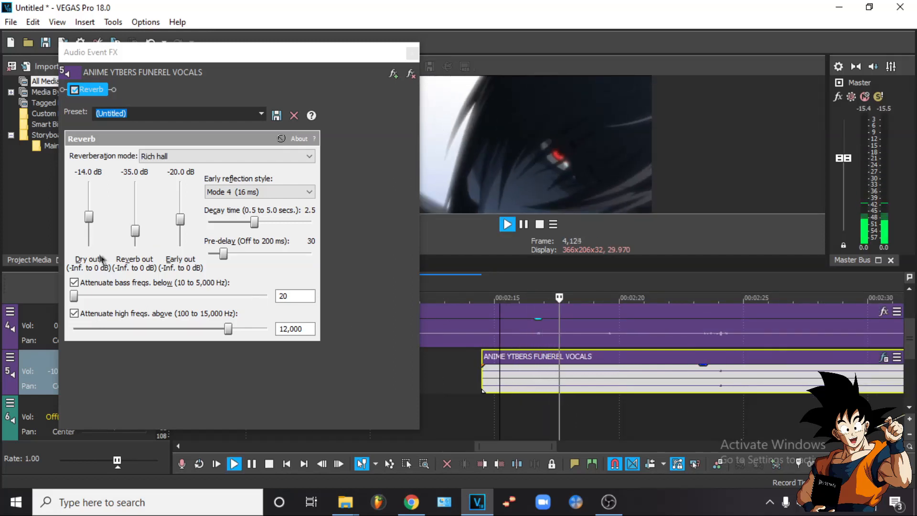
Lower the final clip's Reverb dry out to -28.0 dB and set its pre-delay to 37 ms
click(89, 213)
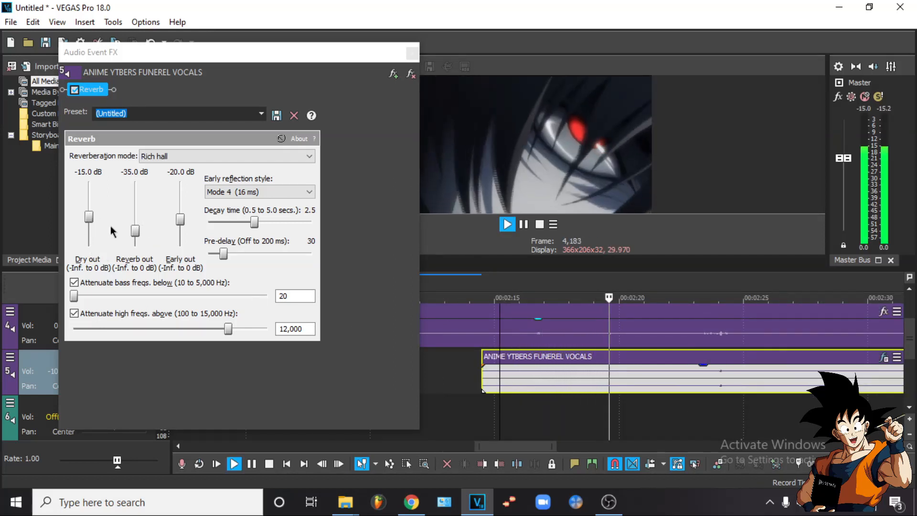
scroll(90, 211, down, 4)
key(space)
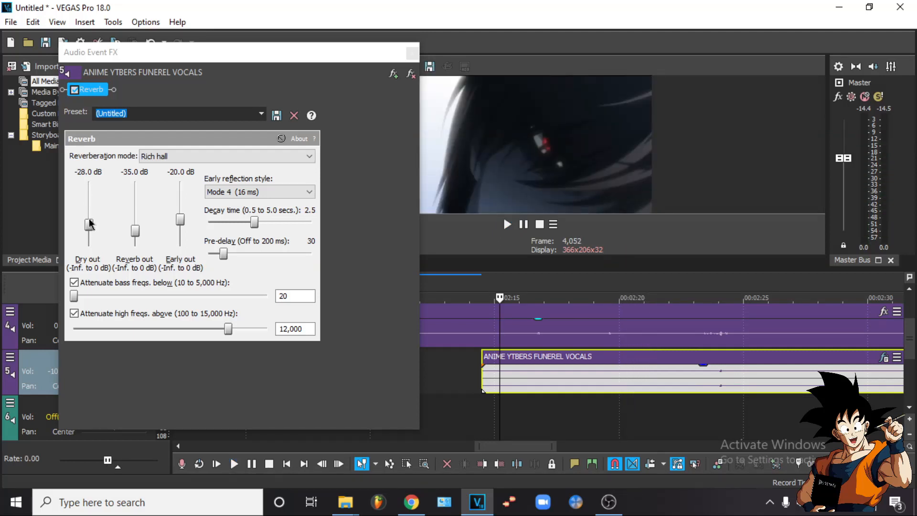
click(224, 254)
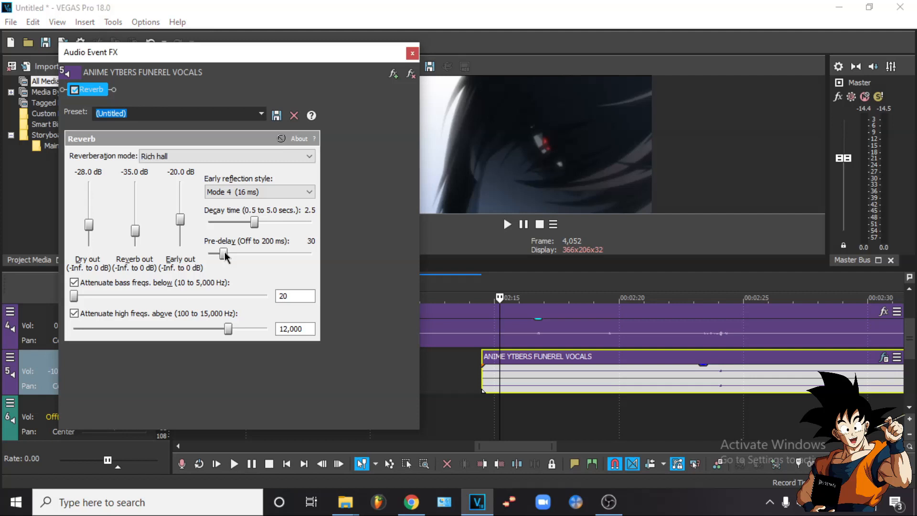
drag(227, 48, 271, 52)
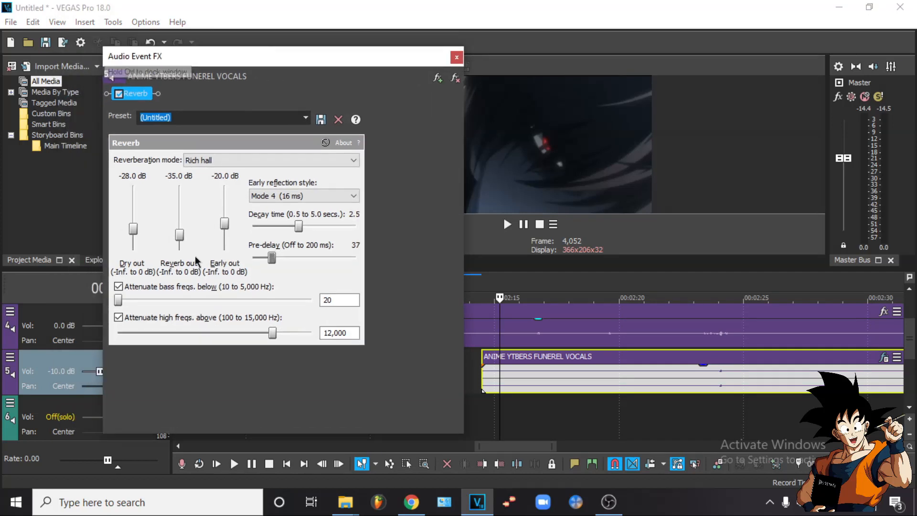
drag(190, 56, 307, 65)
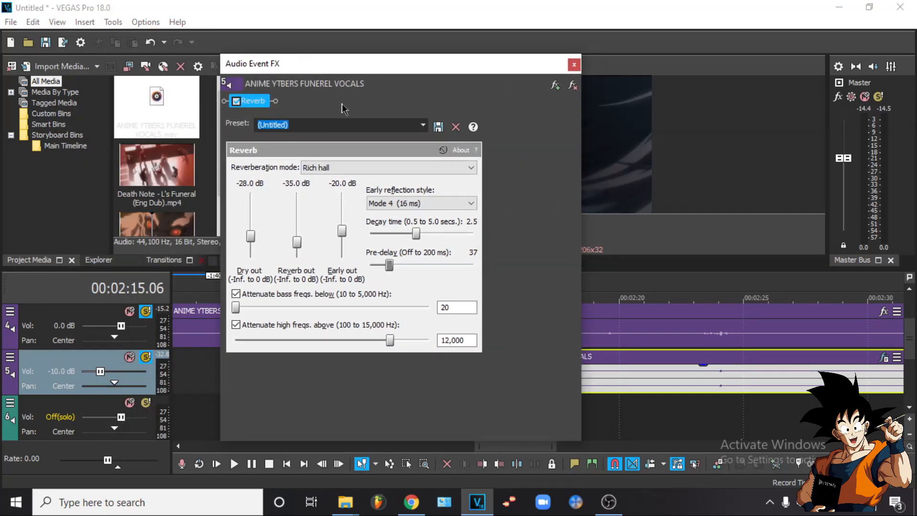
Unsolo track 4 and set the Reverb's dry out to -19.0 dB while playing track 5's final clip alone
click(146, 312)
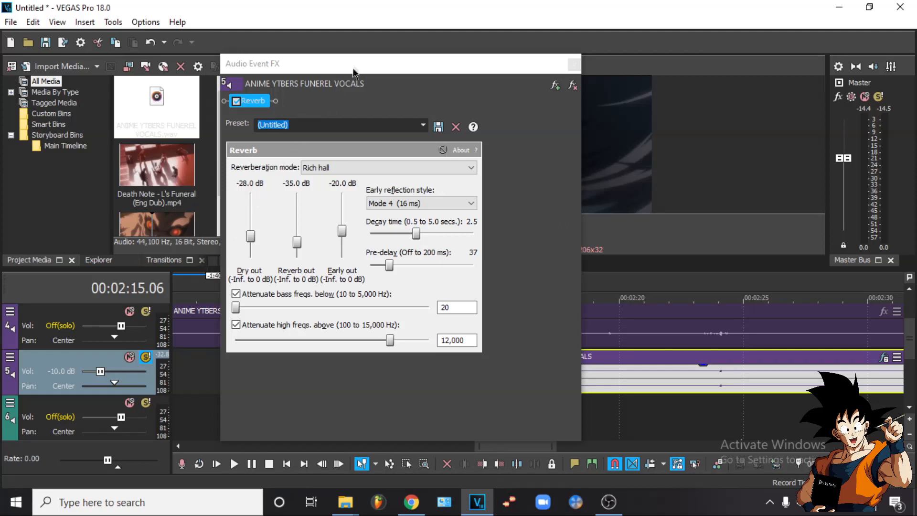
drag(353, 73, 258, 73)
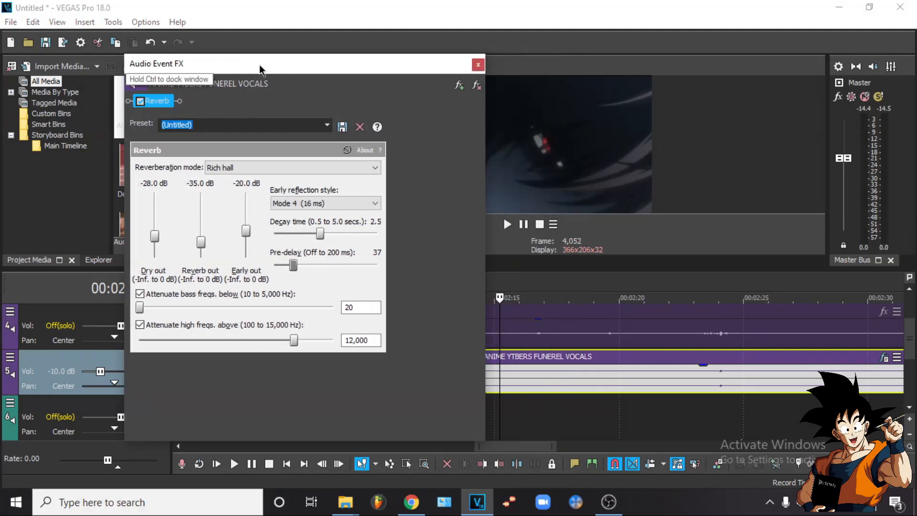
click(497, 377)
key(space)
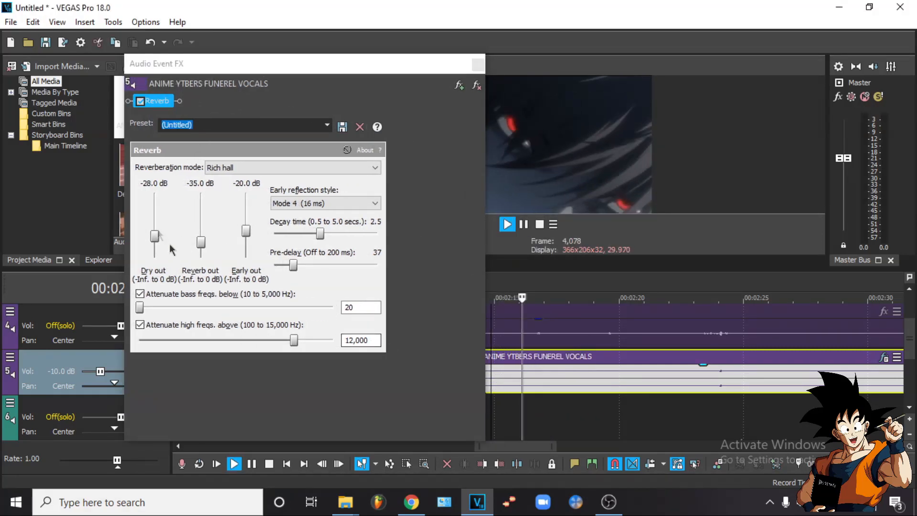
scroll(157, 240, up, 1)
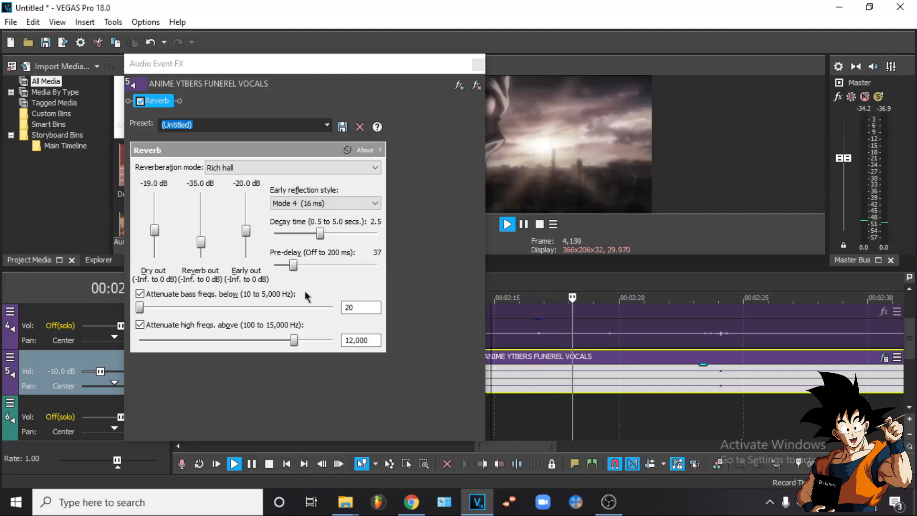
Set the Reverb's pre-delay to 70 ms, reverb out to -32.0 dB and early out to -19.0 dB, auditioning the final clip
drag(299, 265, 305, 268)
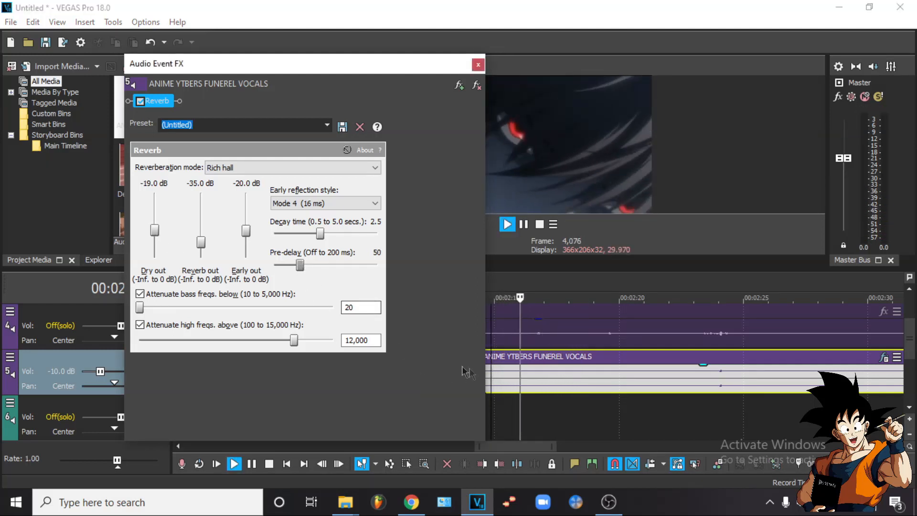
click(306, 266)
click(306, 266)
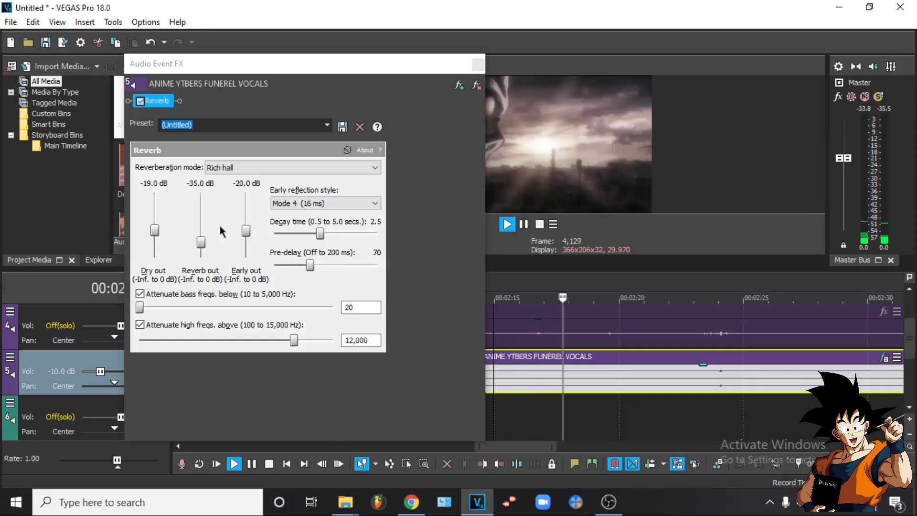
drag(202, 244, 204, 241)
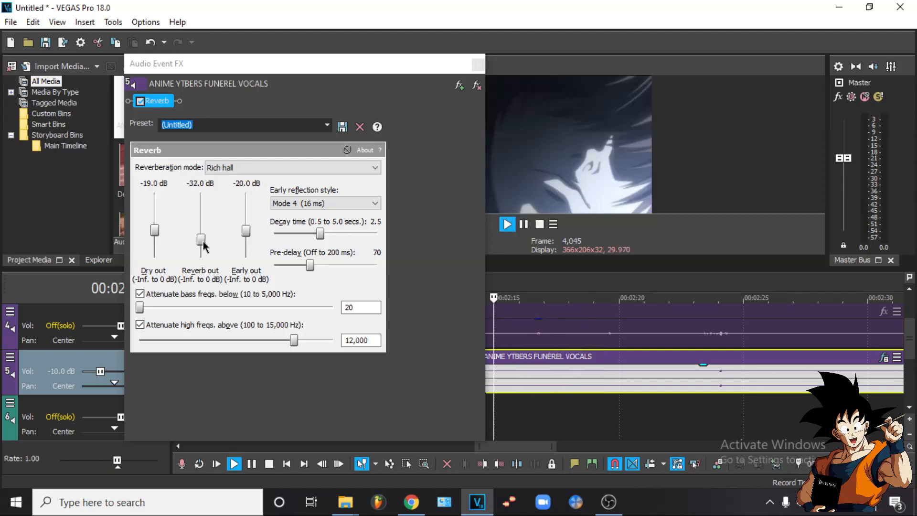
drag(249, 231, 249, 230)
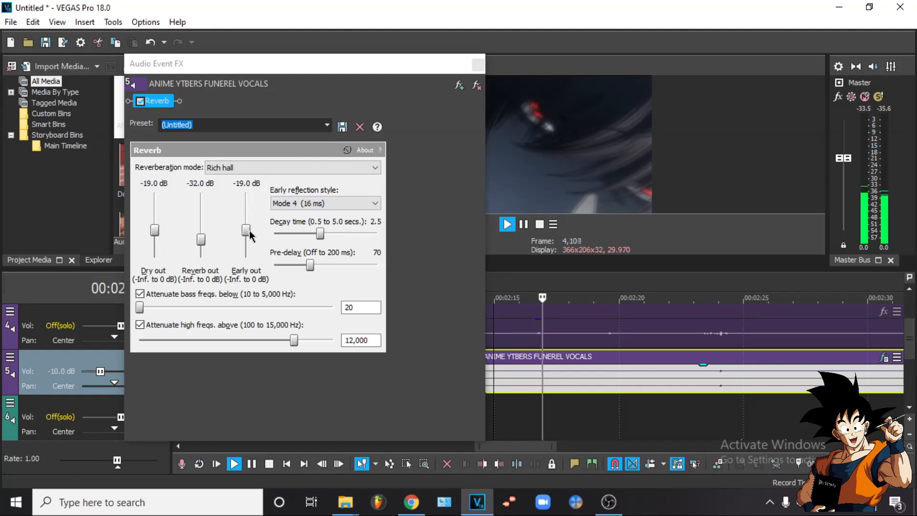
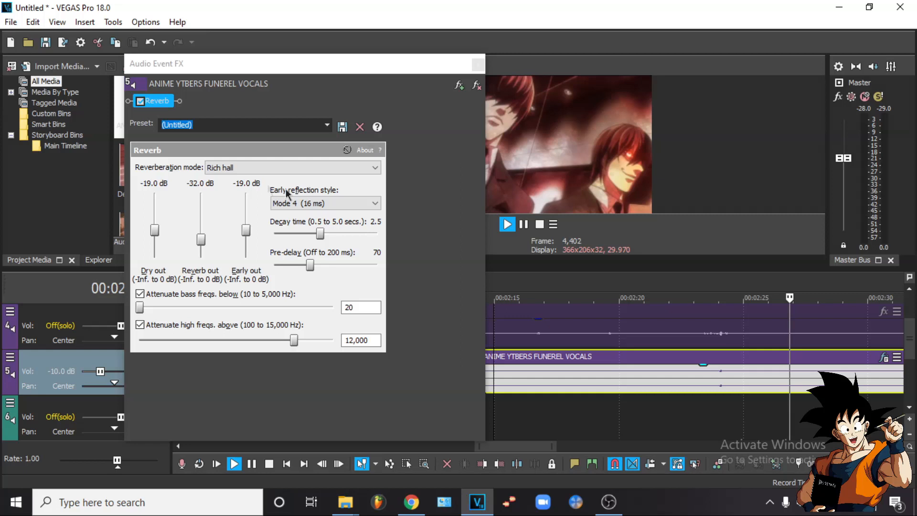
key(space)
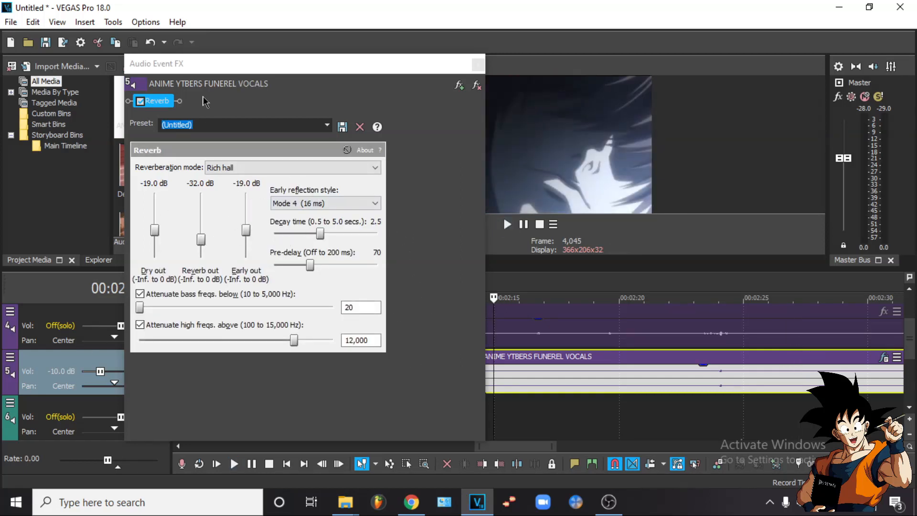
Solo track 4 along with track 5 and play the final clip from about 2:14
drag(231, 66, 265, 66)
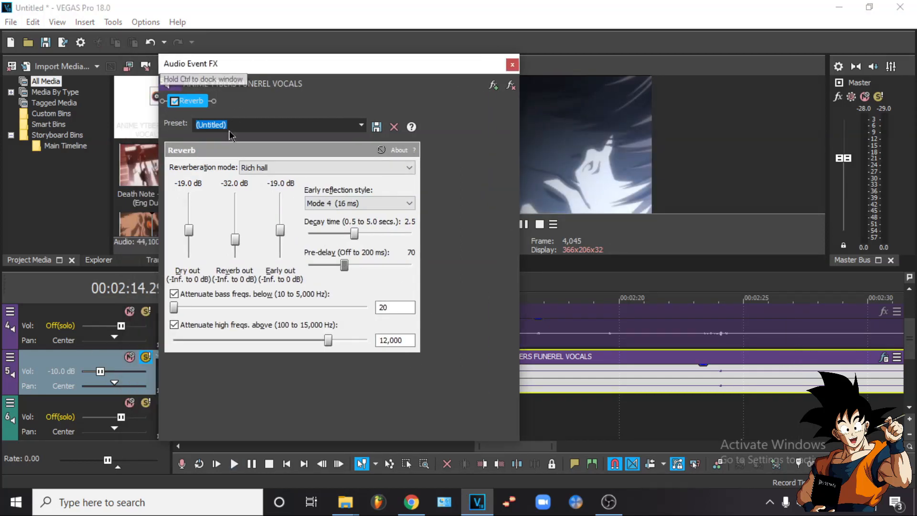
click(145, 312)
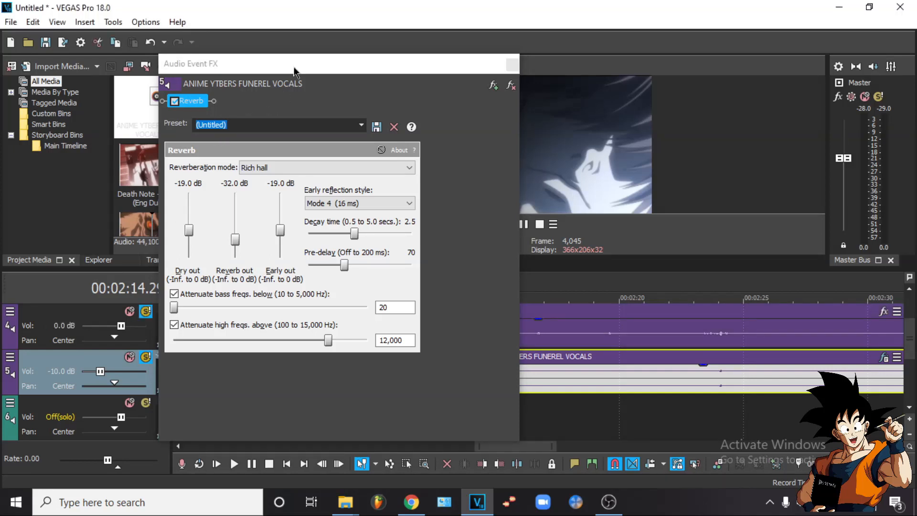
drag(294, 71, 211, 72)
click(492, 385)
key(space)
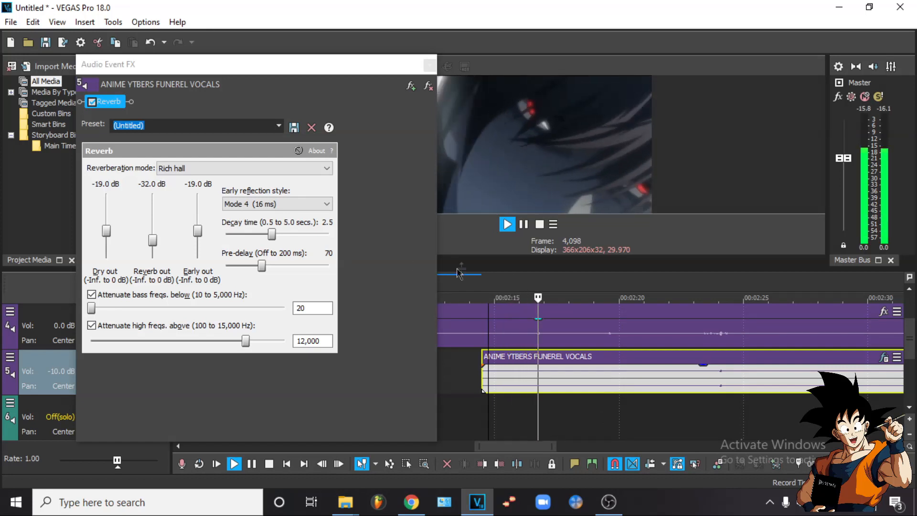
key(space)
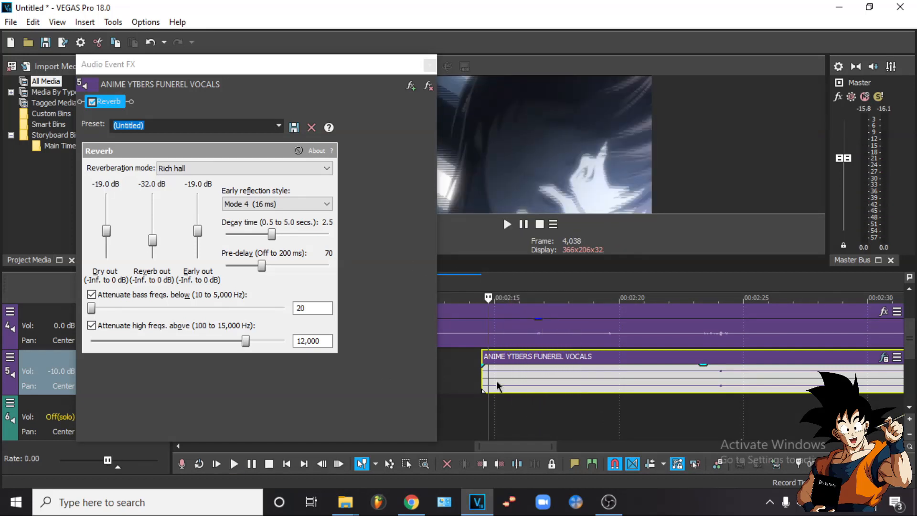
Set the final clip's Reverb dry out to -14.0 dB, early out to -17.0 dB and decay time to 2.8, auditioning the result
click(497, 386)
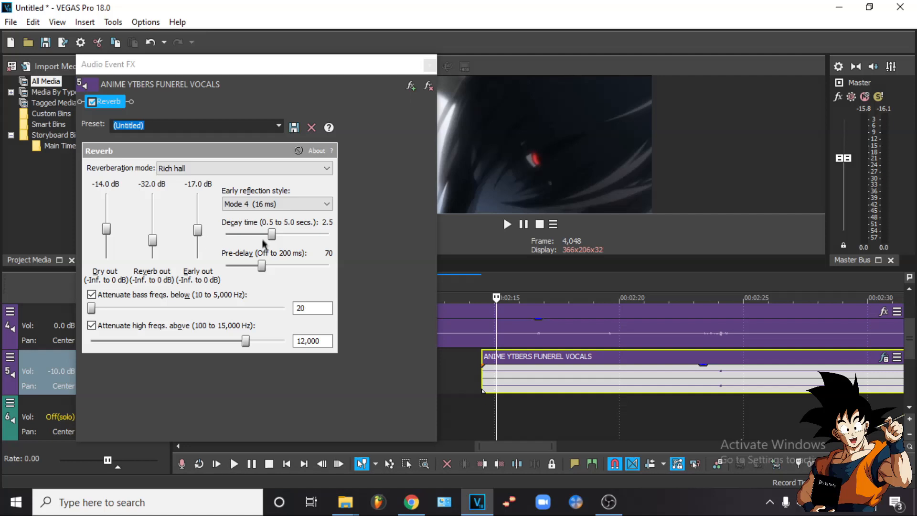
drag(272, 234, 276, 235)
click(478, 387)
click(489, 380)
key(space)
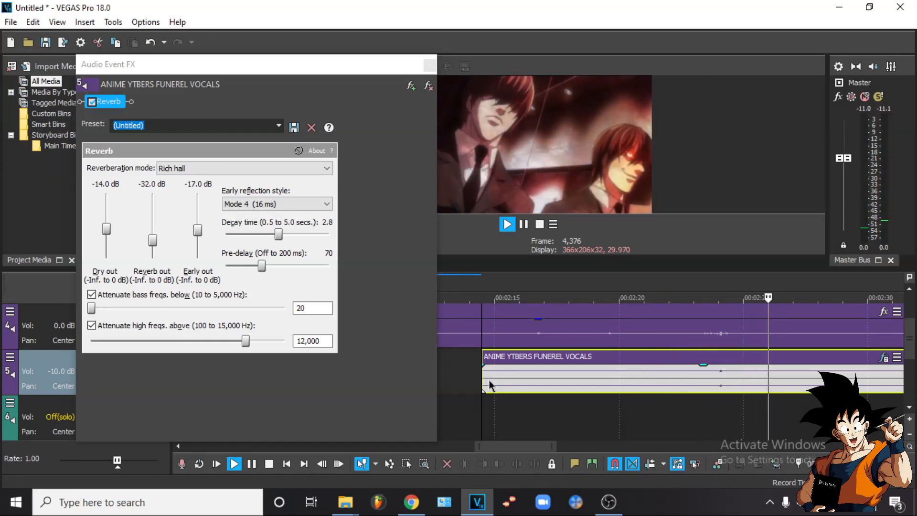
key(space)
click(430, 65)
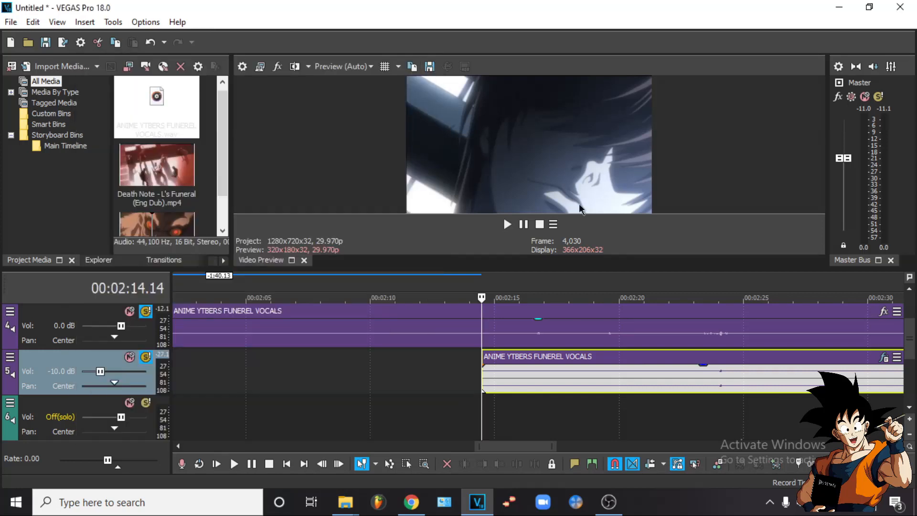
Unsolo tracks 4 and 5 and play the final section from the clip's start together with the soundtrack
scroll(316, 398, down, 5)
scroll(480, 375, up, 3)
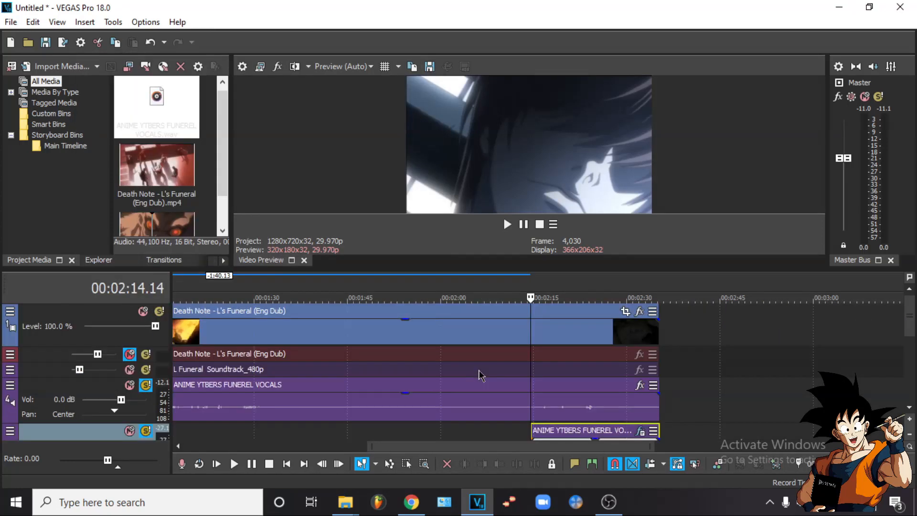
click(153, 390)
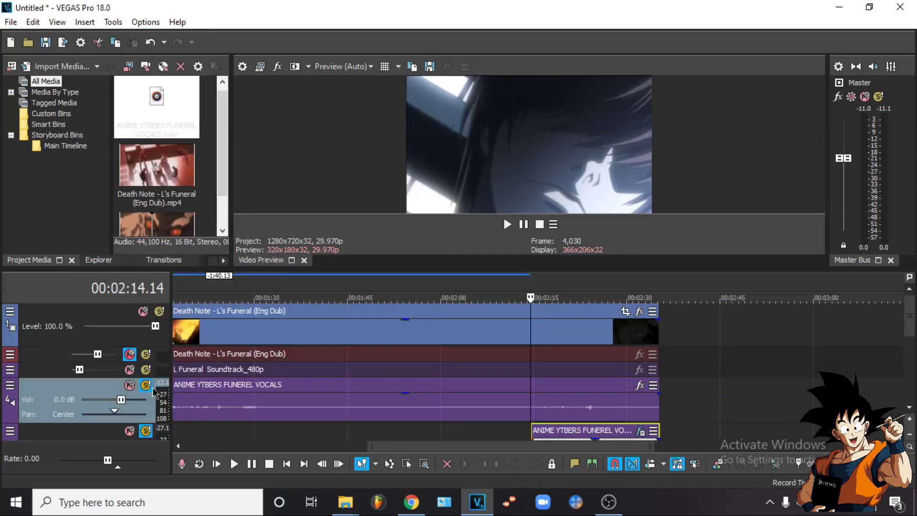
click(146, 385)
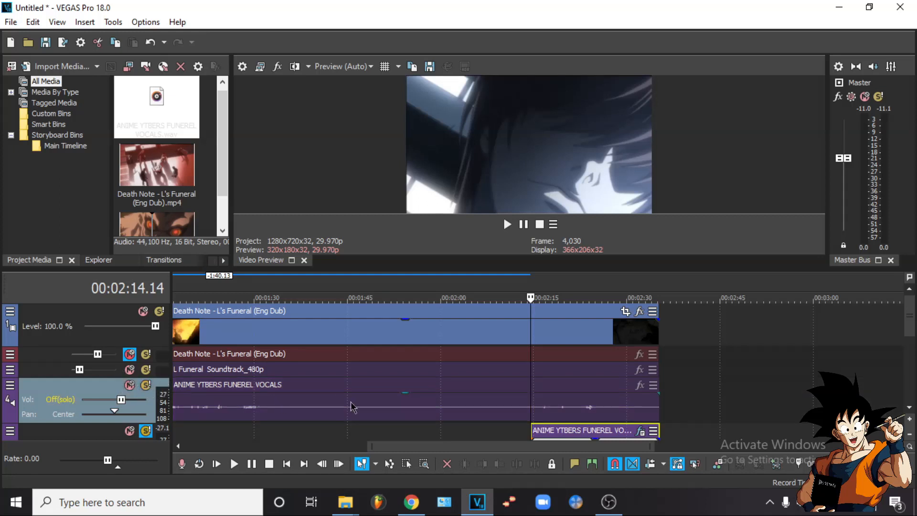
scroll(351, 405, down, 3)
click(146, 373)
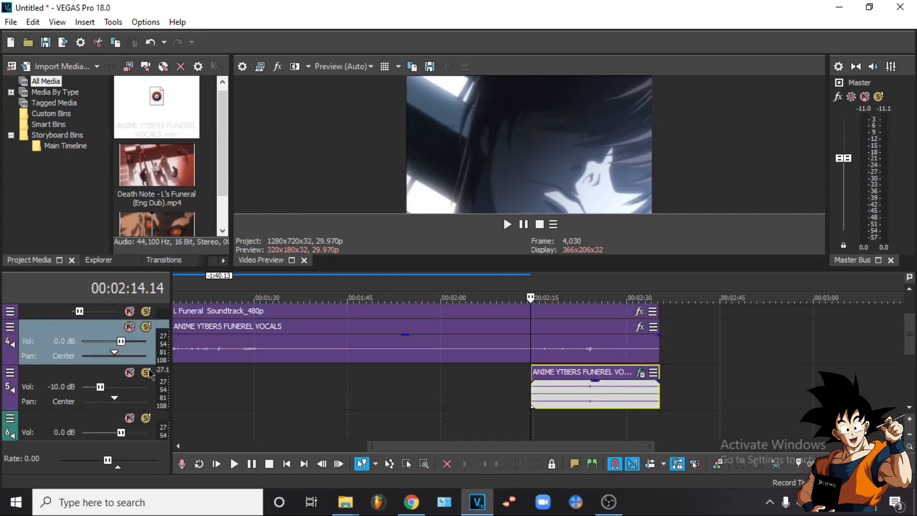
key(space)
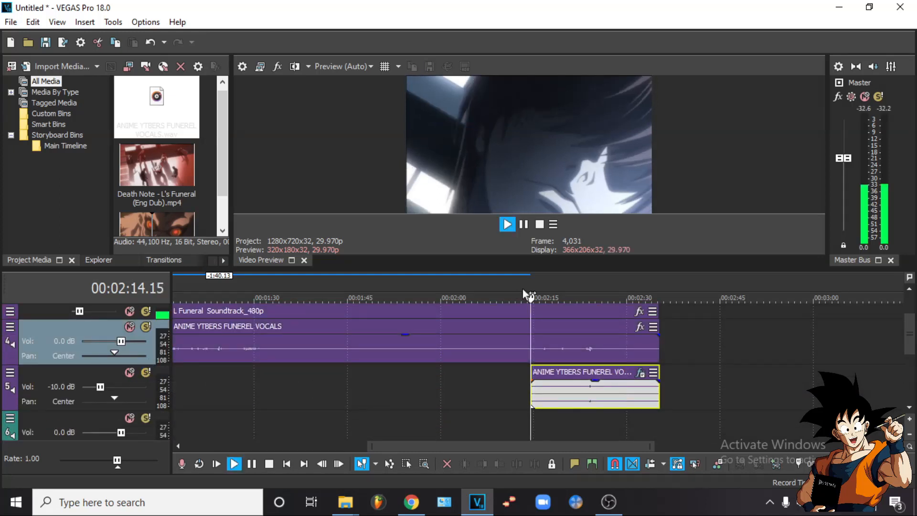
scroll(520, 285, up, 3)
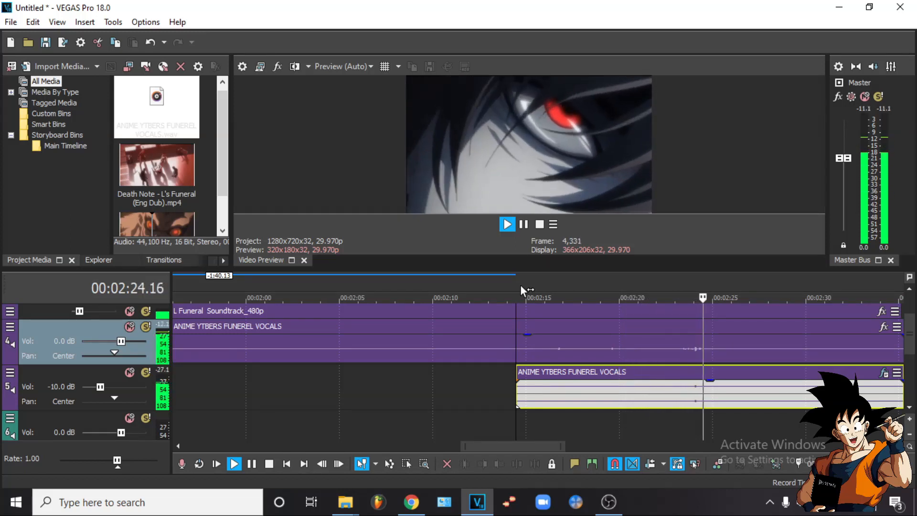
key(space)
Collapse tracks 4 and 5 to minimum height and make track 6 taller
scroll(521, 286, down, 5)
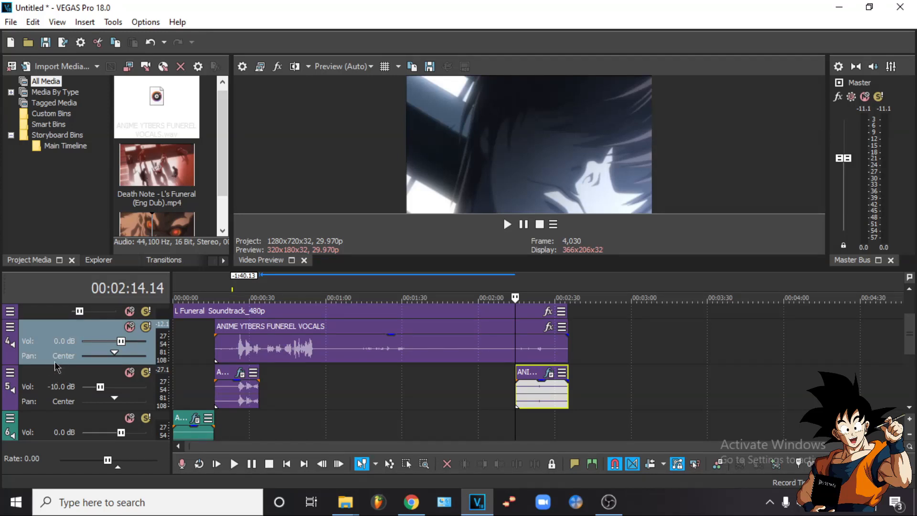
mouse_move(40, 363)
mouse_down()
mouse_move(45, 340)
mouse_move(45, 351)
mouse_up()
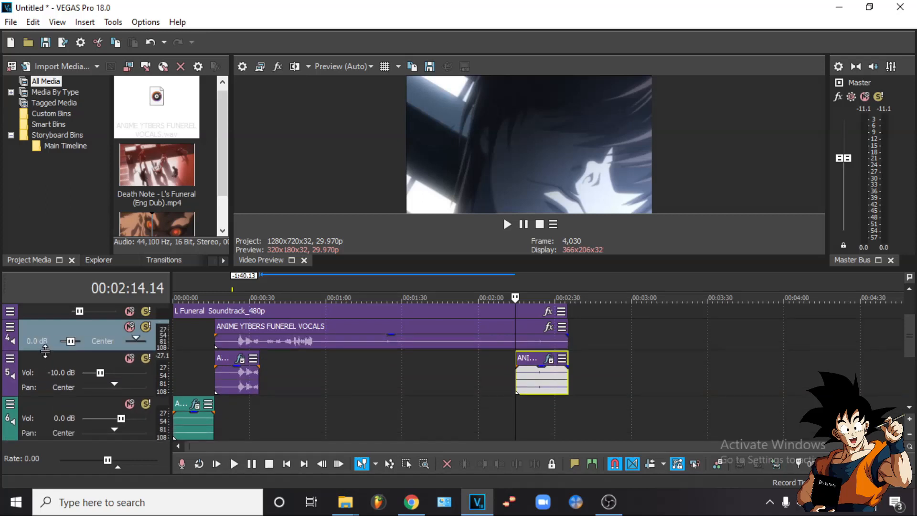
drag(50, 398, 47, 316)
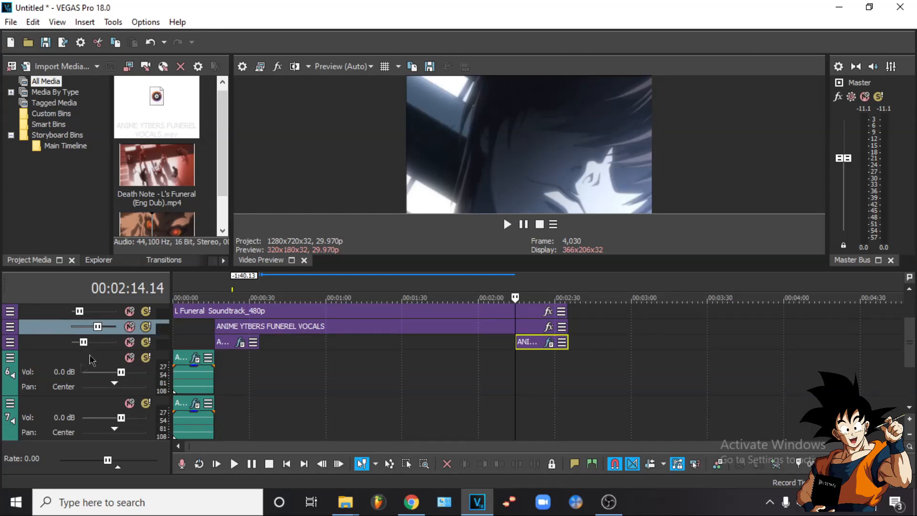
drag(61, 395, 63, 371)
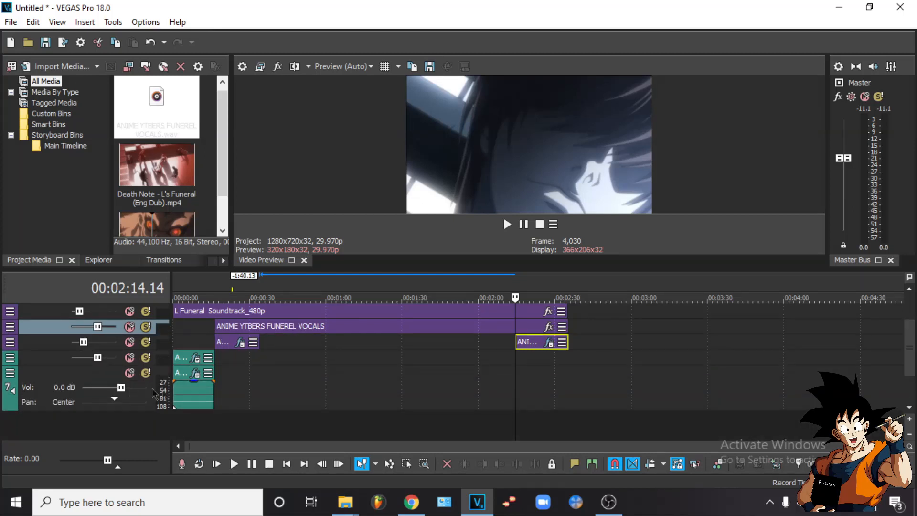
drag(54, 364, 54, 409)
Mute track 7, solo track 6 and play track 6's opening clip alone
click(190, 384)
scroll(191, 384, up, 6)
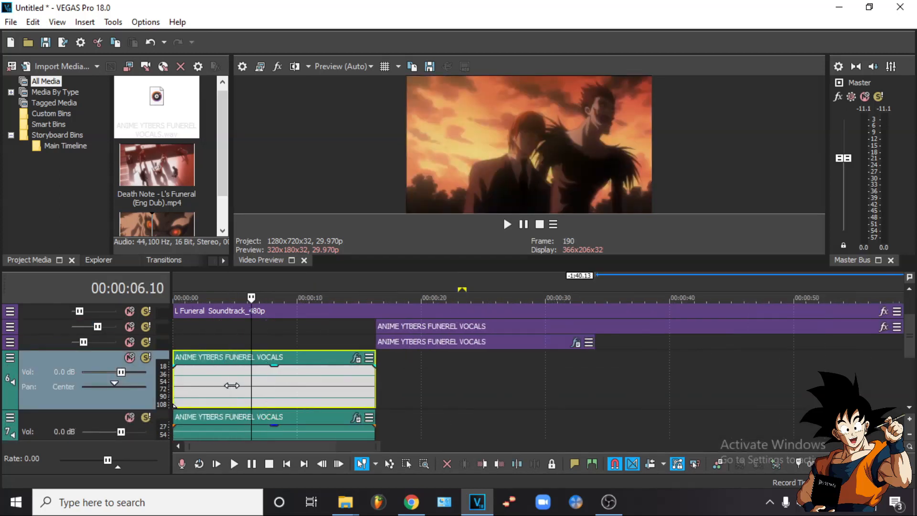
click(143, 422)
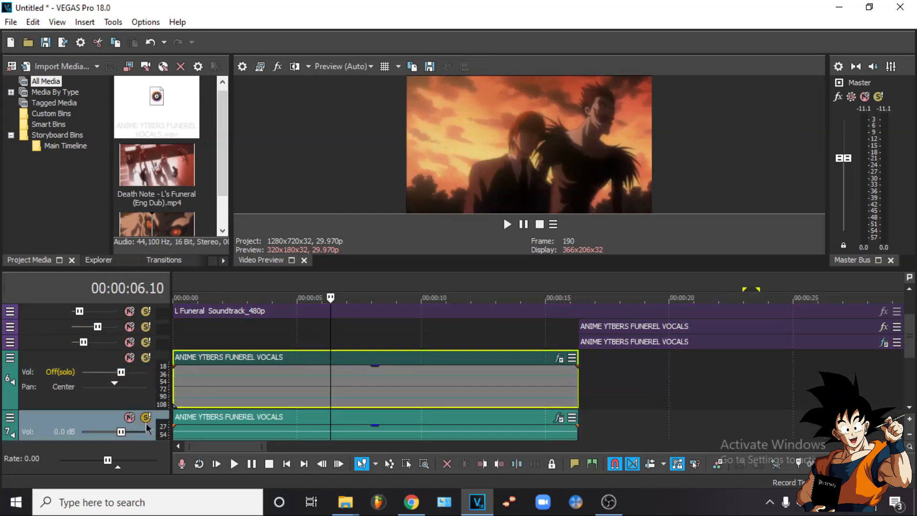
click(129, 418)
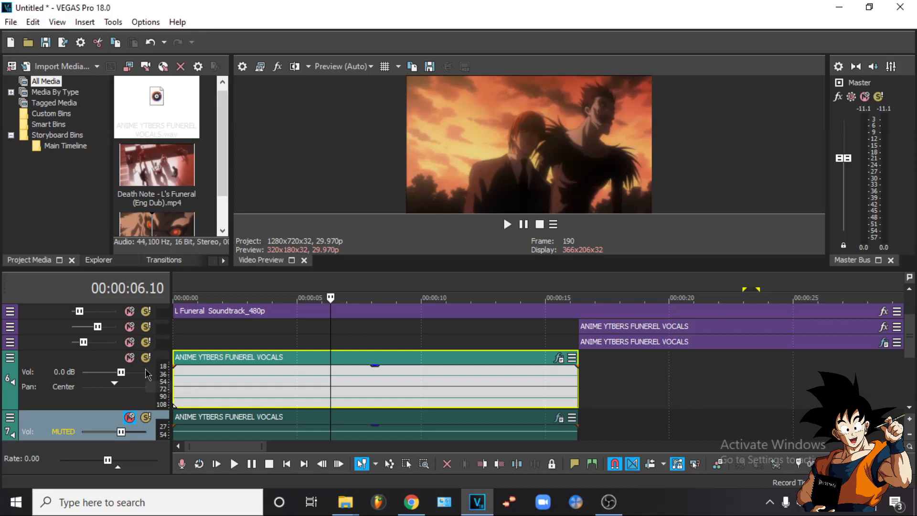
click(147, 369)
click(145, 358)
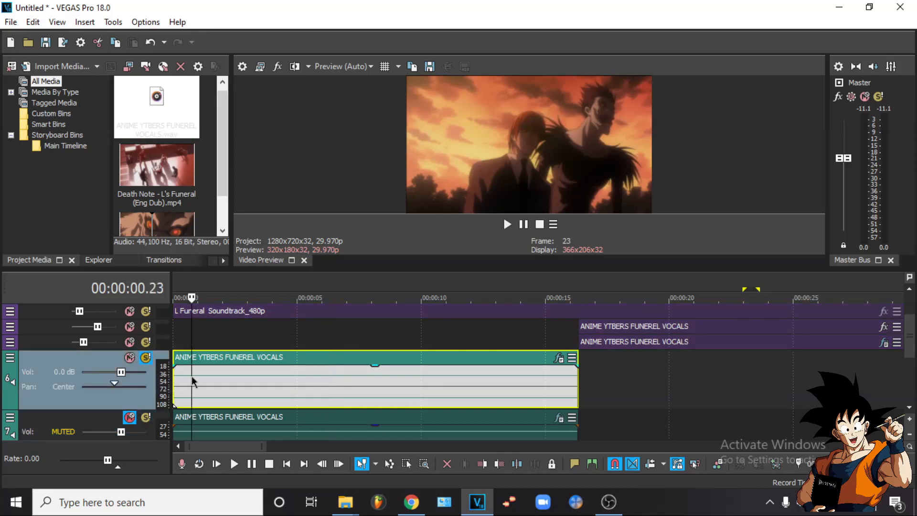
key(space)
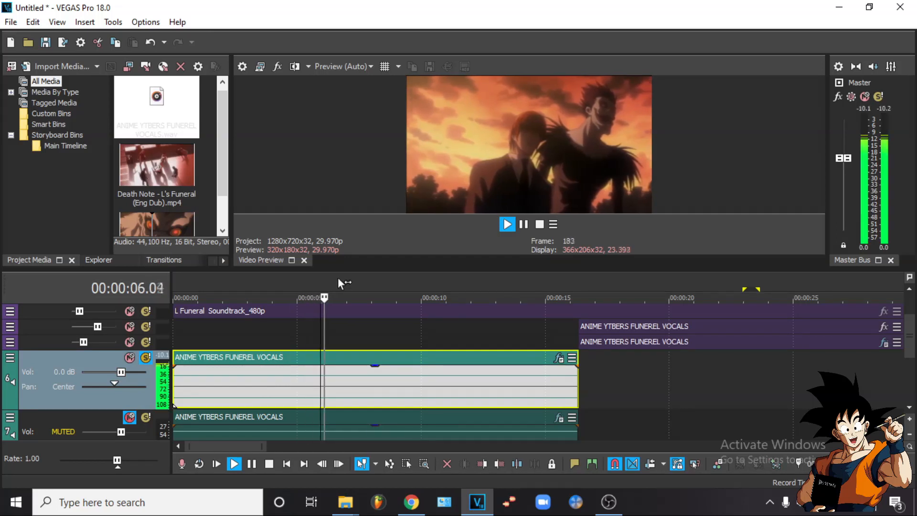
click(321, 387)
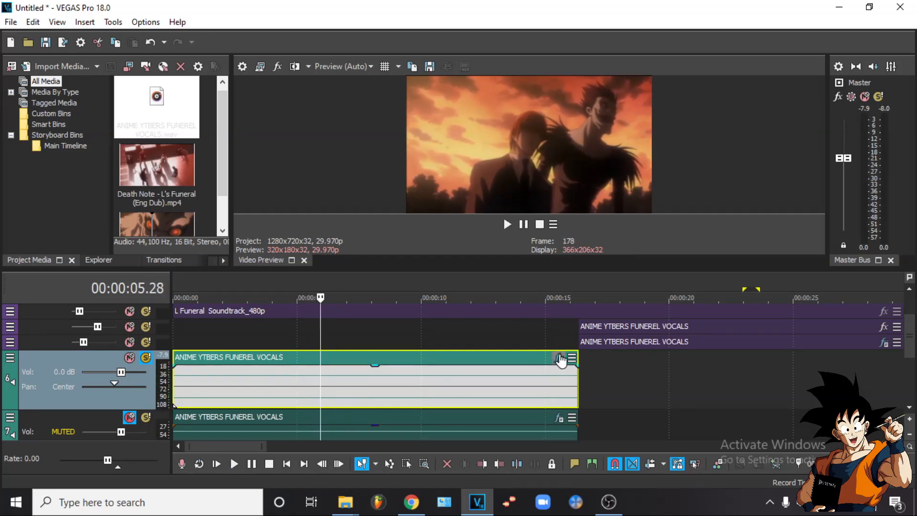
Add the Chorus plug-in to the effect chain of track 6's opening clip
click(559, 358)
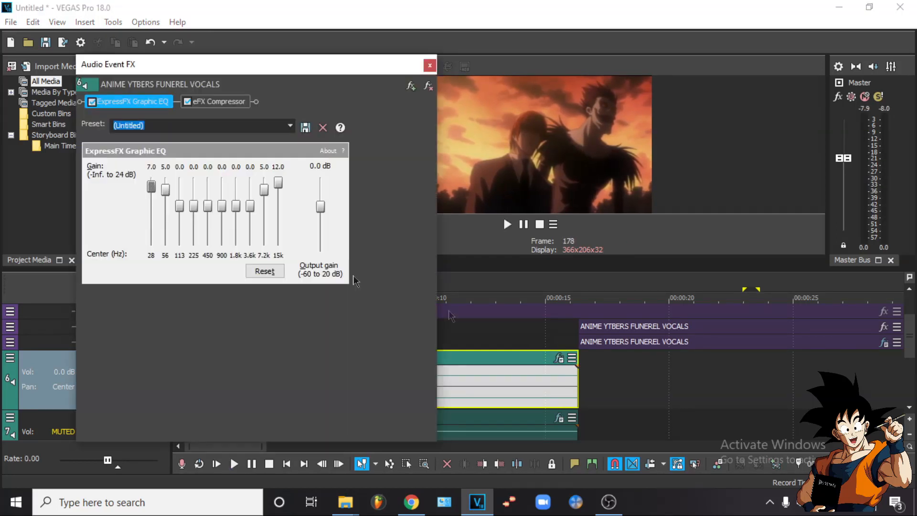
click(410, 86)
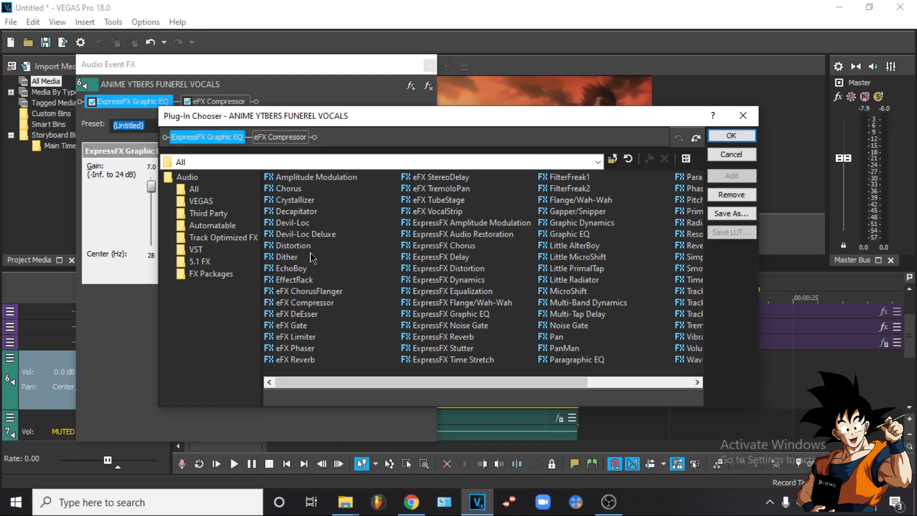
double_click(290, 189)
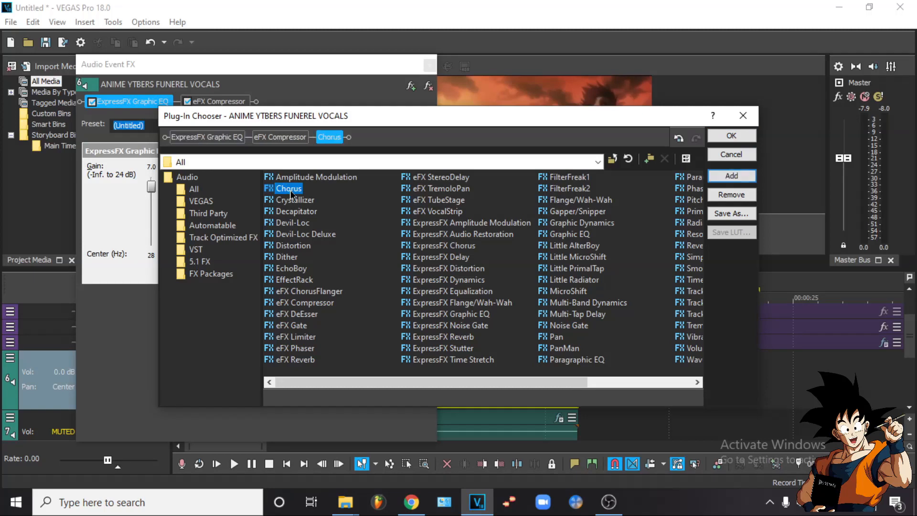
click(711, 137)
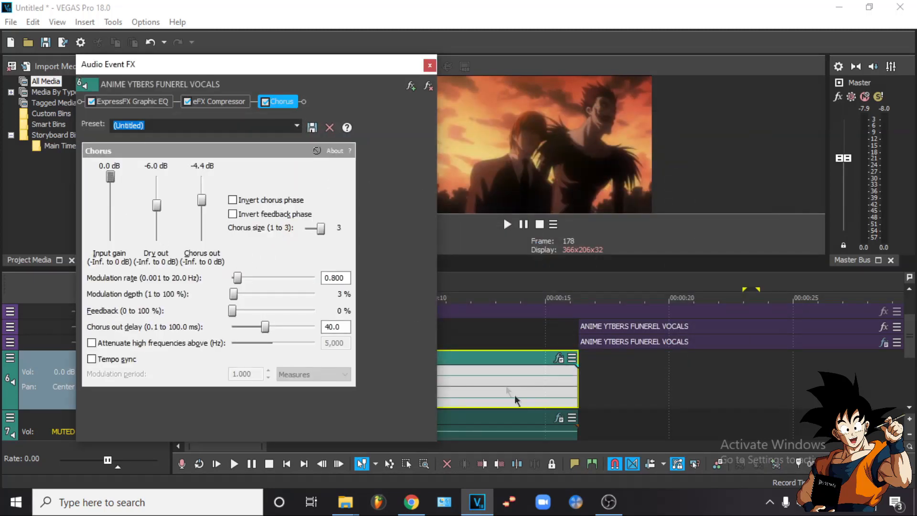
Audition track 6's opening clip with the Chorus applied, replaying it from about 0:04
drag(338, 58, 270, 56)
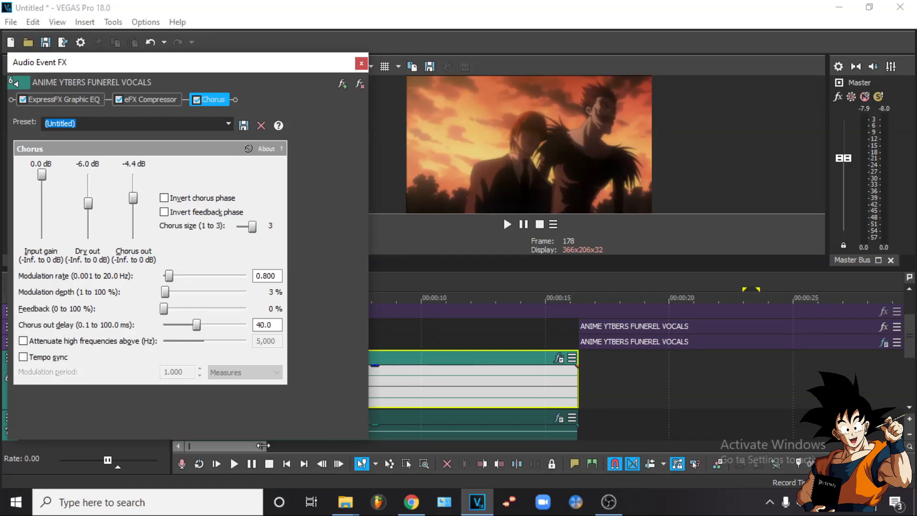
drag(263, 446, 239, 446)
click(403, 395)
key(space)
key(space)
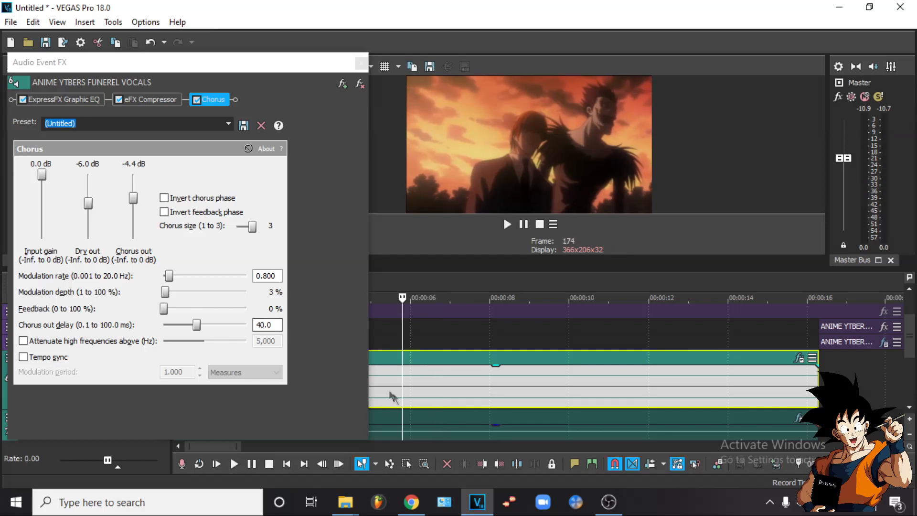
drag(238, 446, 229, 446)
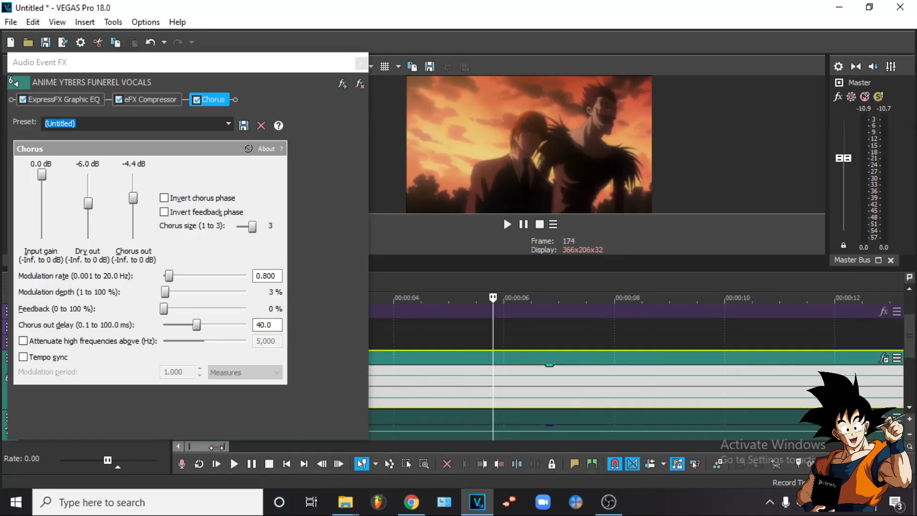
click(388, 385)
key(space)
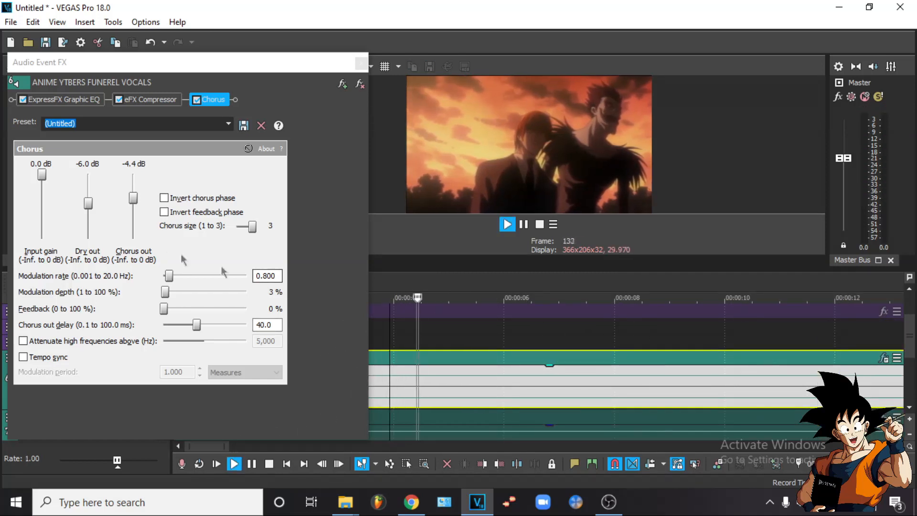
Set the Chorus input gain to -1.0 dB, dry out to -23.0 dB and chorus out to -12.4 dB while playing the clip
click(42, 180)
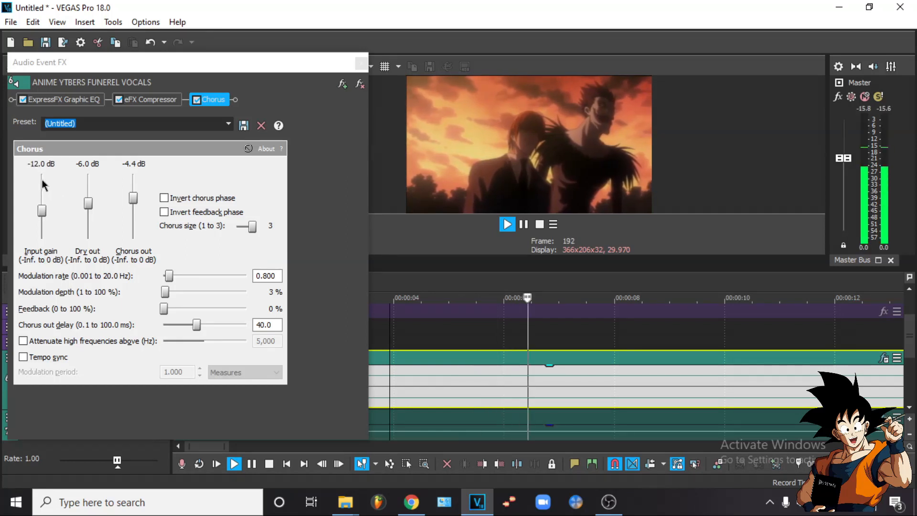
key(space)
scroll(88, 205, down, 5)
key(space)
scroll(131, 200, down, 5)
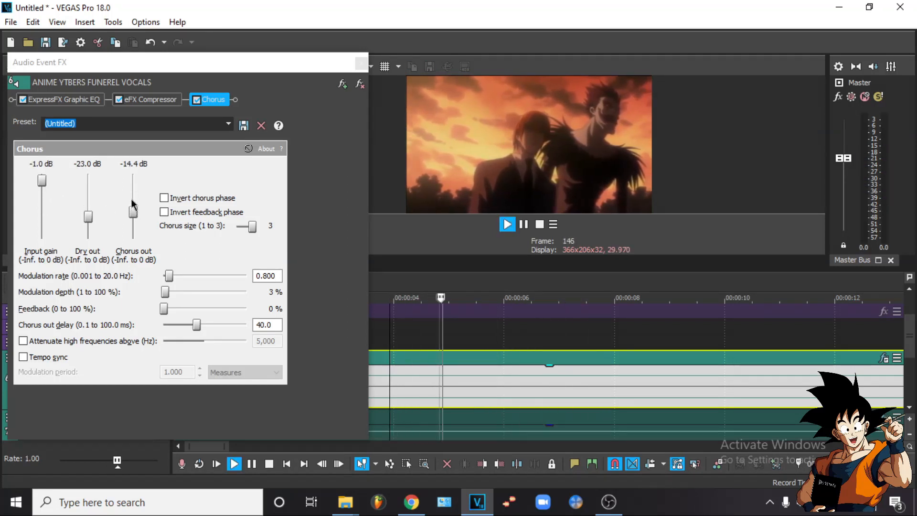
scroll(131, 199, up, 3)
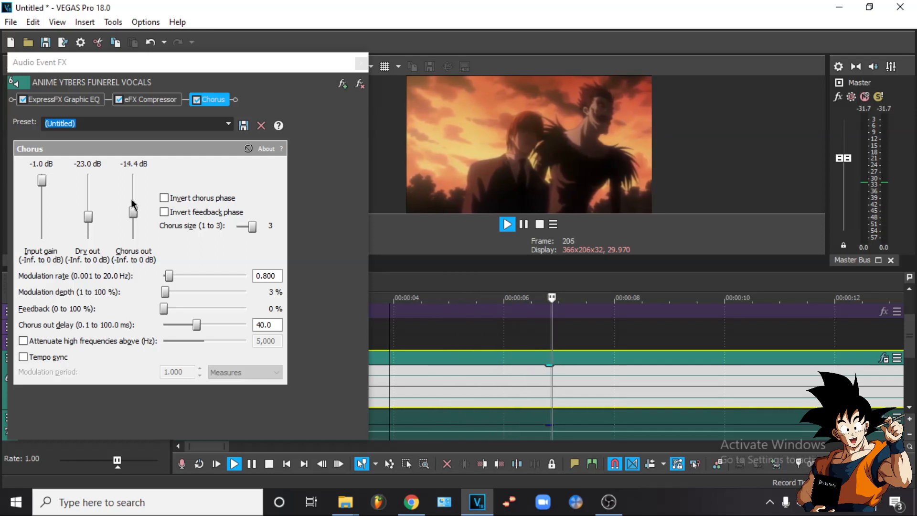
scroll(132, 214, down, 3)
key(space)
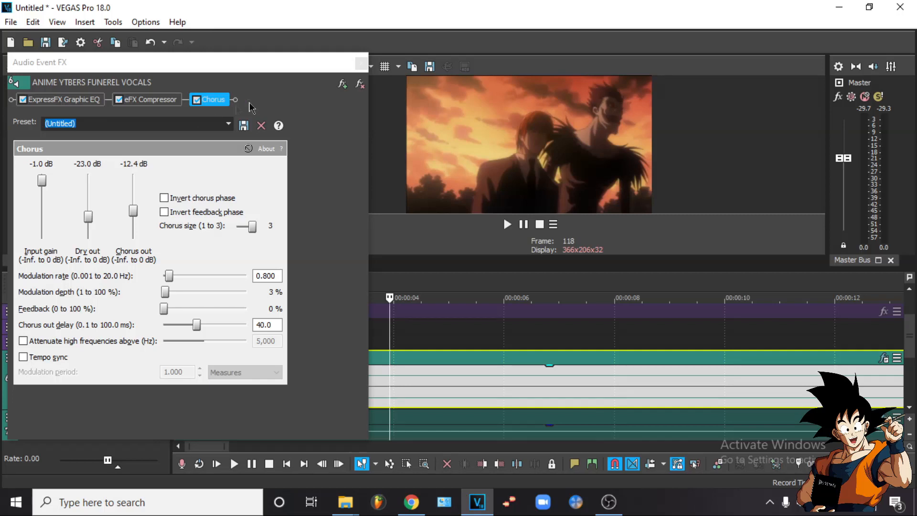
Replace the Chorus plug-in with eFX ChorusFlanger in the effect chain of track 6's opening clip
click(359, 84)
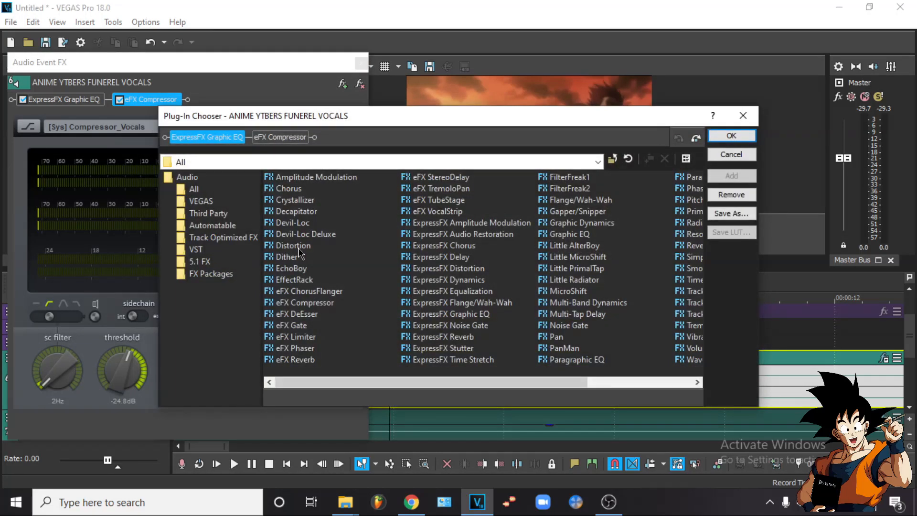
click(329, 291)
click(731, 176)
click(731, 136)
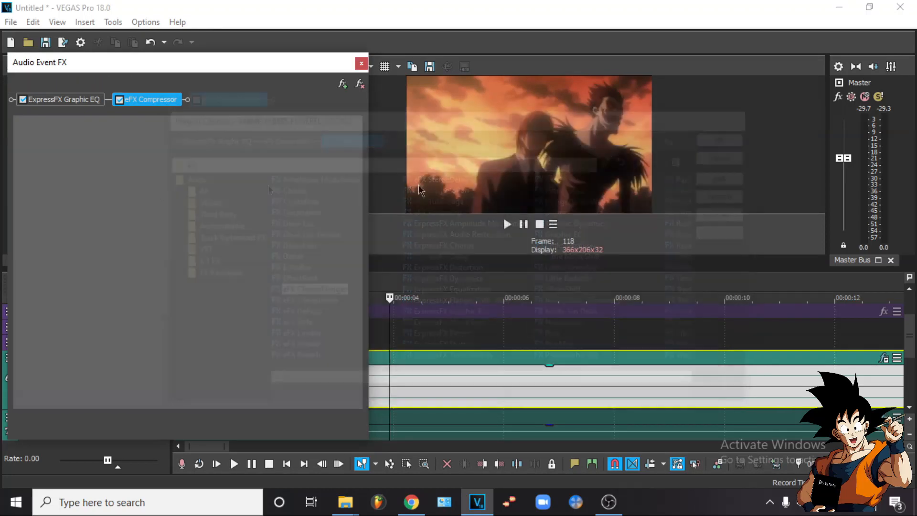
Audition track 6's opening clip from about 0:04 with the ChorusFlanger at its default settings
click(385, 390)
key(space)
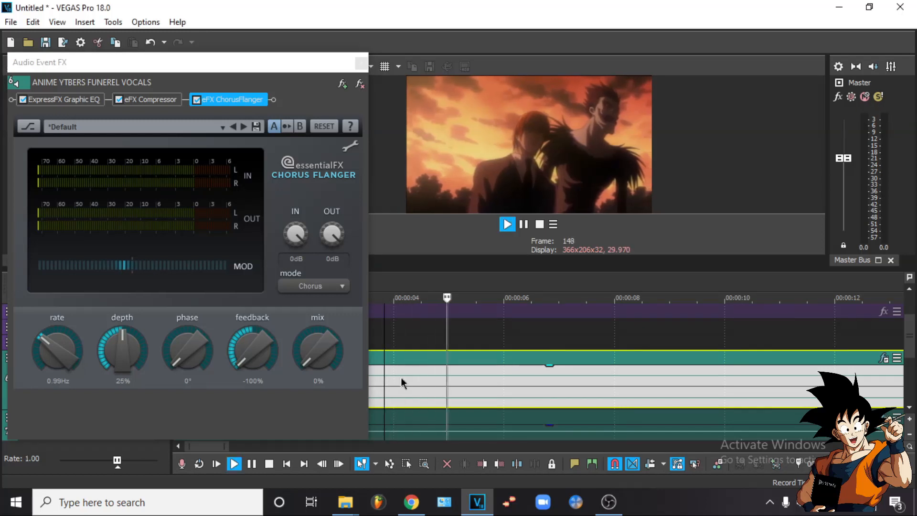
scroll(401, 382, down, 2)
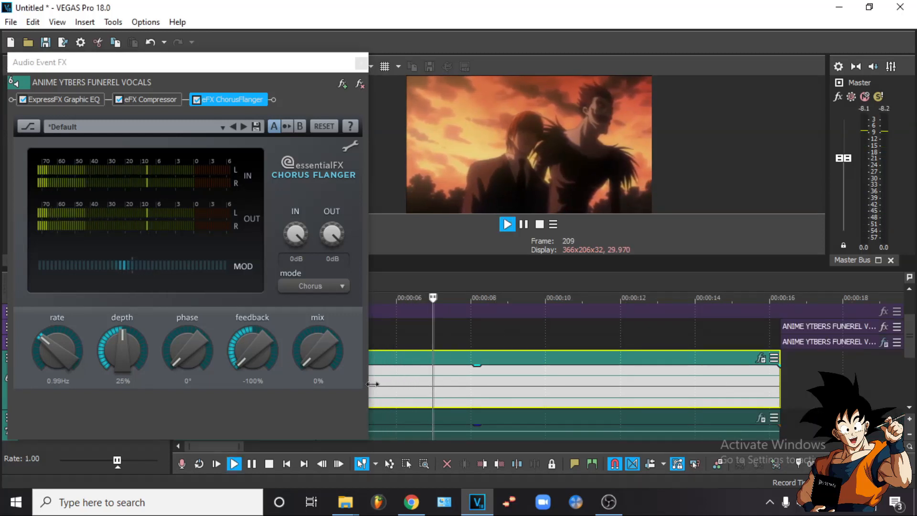
scroll(377, 387, down, 3)
scroll(377, 389, up, 5)
key(space)
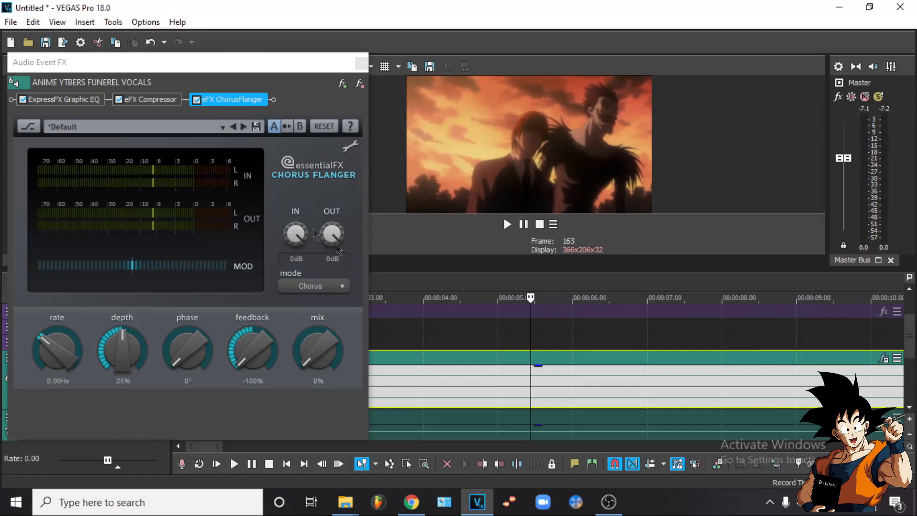
Load the [Sys] Strong Guitar Chorus preset in the ChorusFlanger and play the clip from just before 0:04
click(222, 127)
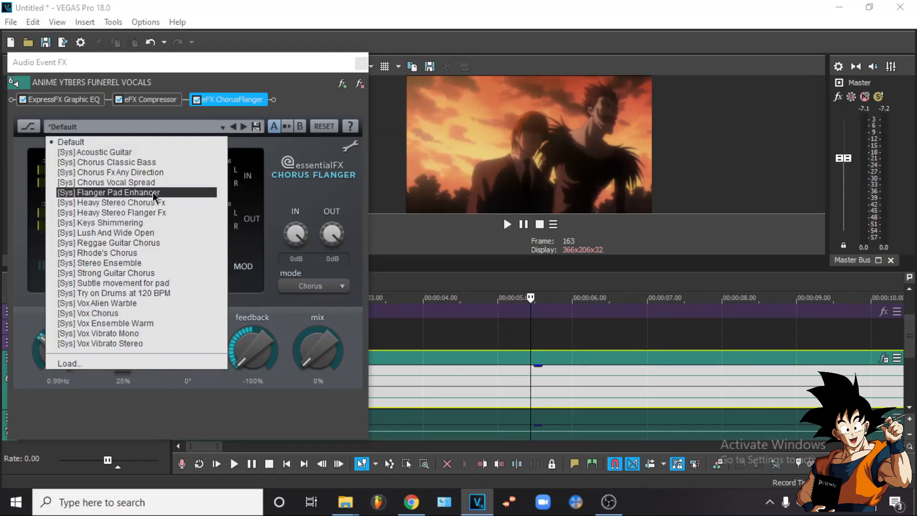
click(182, 276)
click(414, 385)
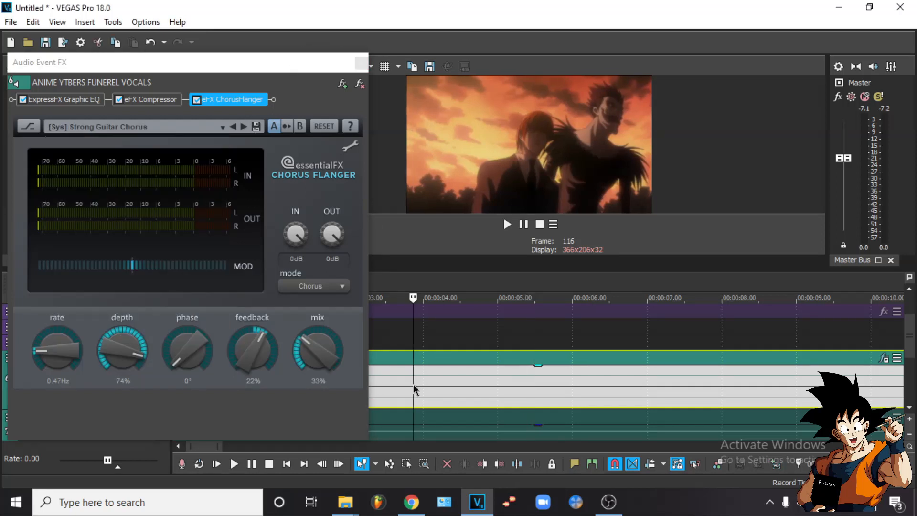
key(space)
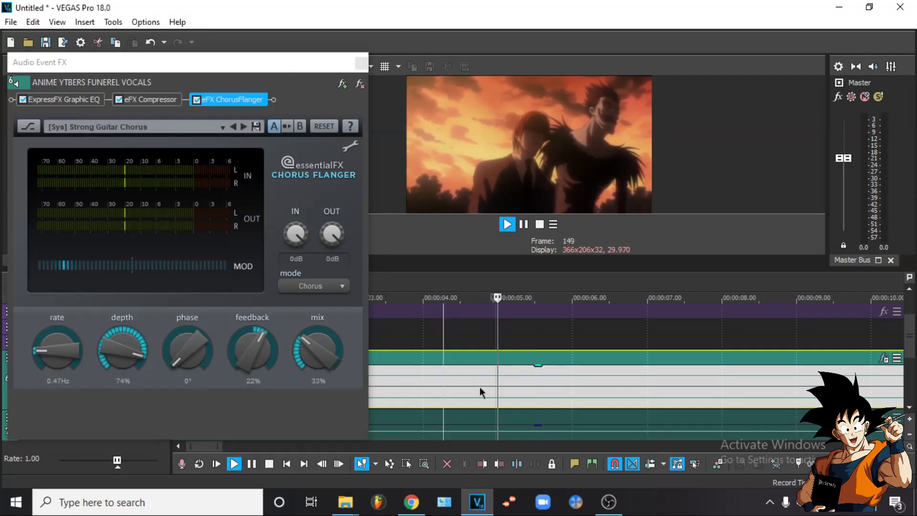
scroll(479, 386, down, 5)
scroll(397, 394, up, 5)
key(space)
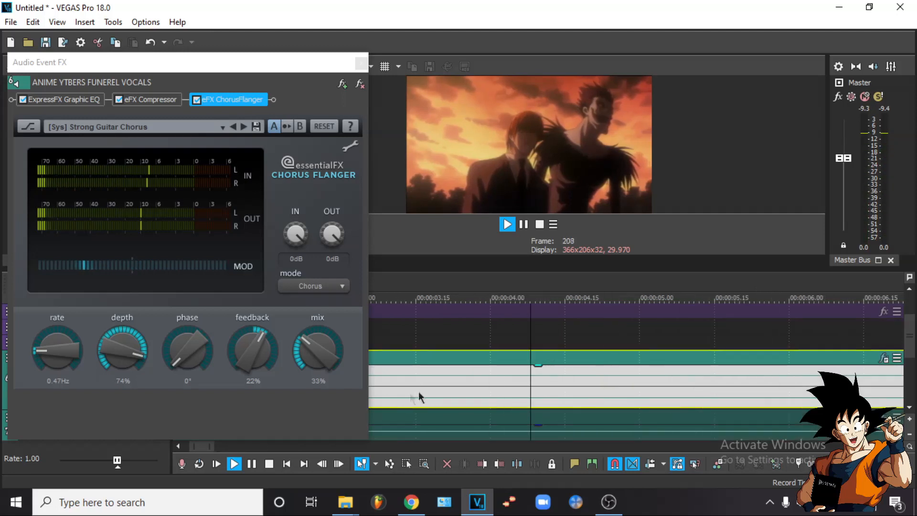
Try the ChorusFlanger mix at 65% and play the clip from just after 0:04
drag(302, 345, 311, 311)
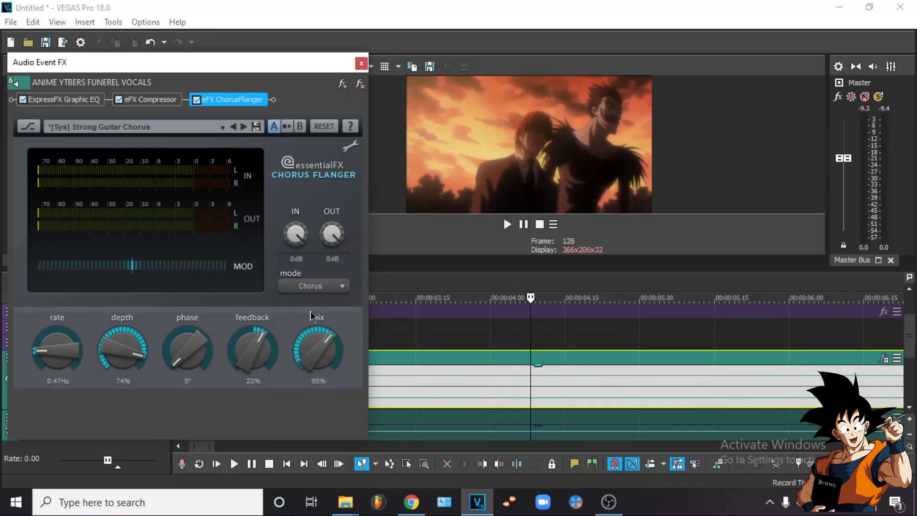
click(518, 390)
key(space)
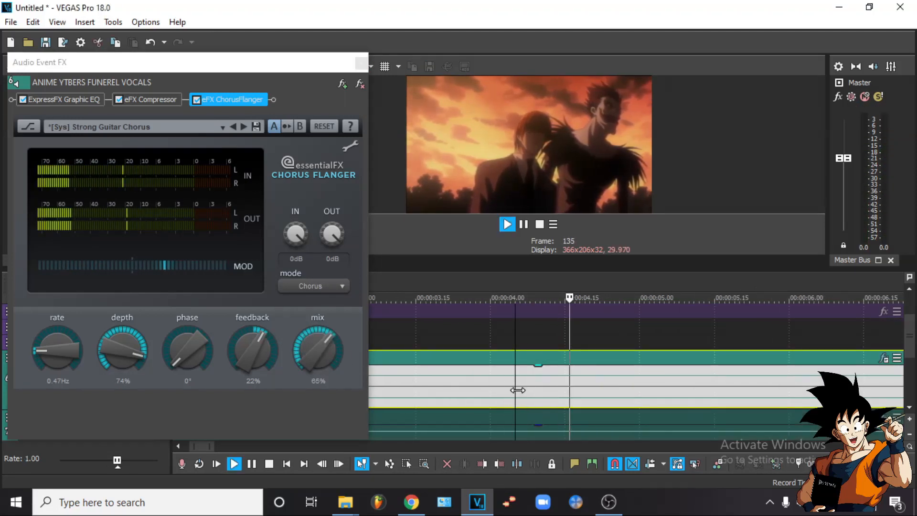
scroll(518, 389, down, 3)
Lower the ChorusFlanger mix to 7% during playback and replay the clip from just before 0:03
drag(308, 348, 293, 397)
drag(302, 356, 297, 366)
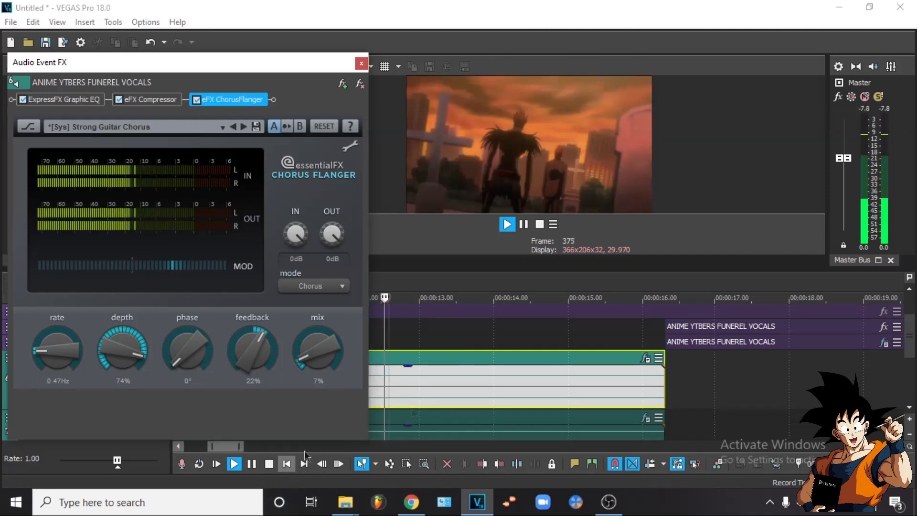
click(477, 390)
drag(226, 442, 204, 442)
click(385, 383)
key(space)
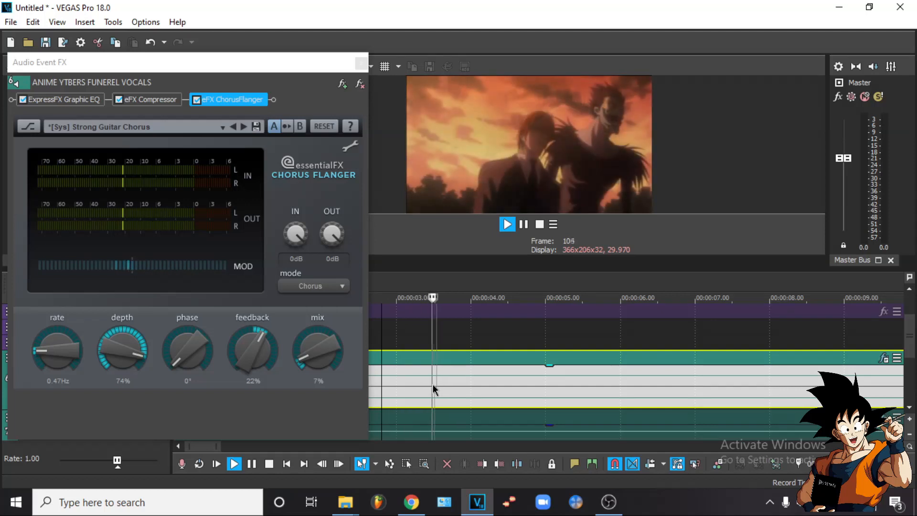
Listen to the clip again from about 0:04, stopping playback near 0:05
scroll(407, 392, down, 2)
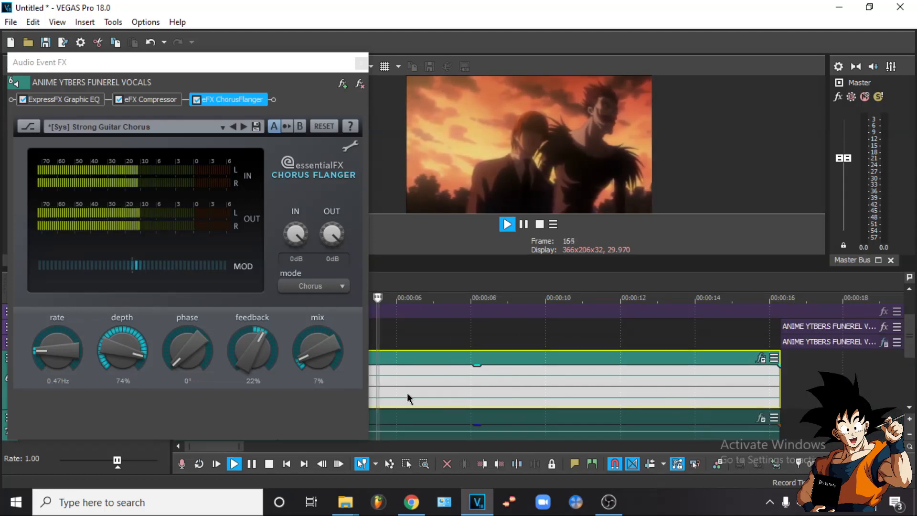
scroll(407, 392, up, 1)
key(space)
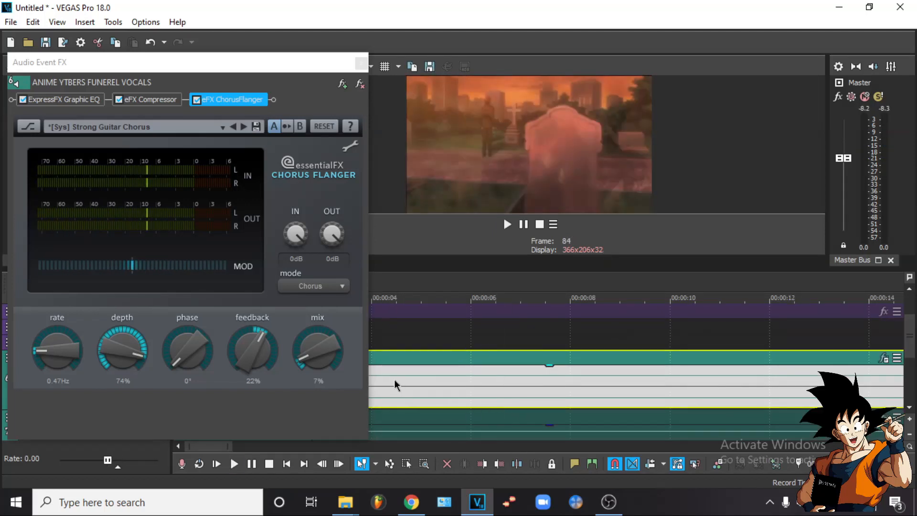
key(space)
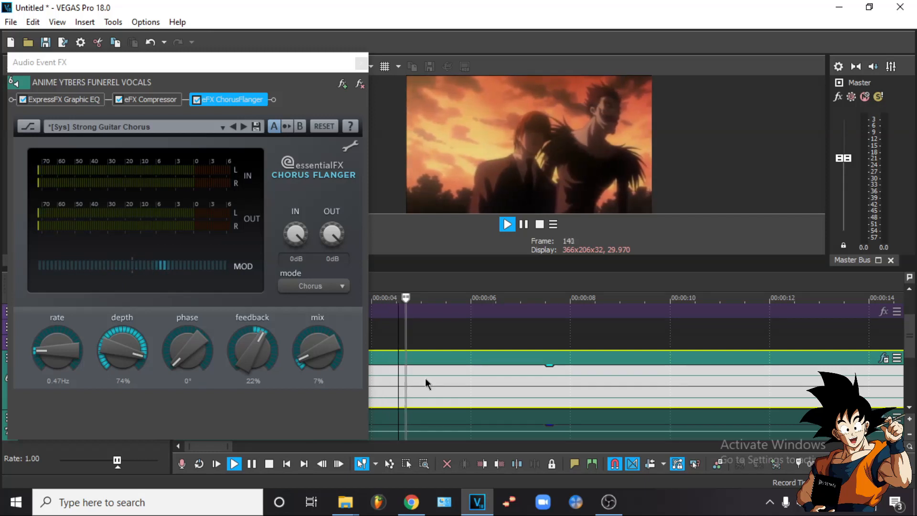
key(Return)
click(432, 393)
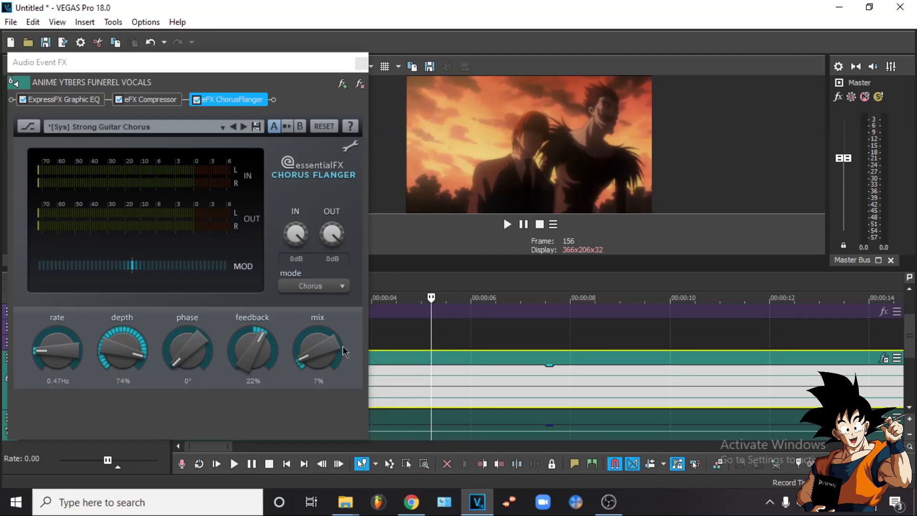
Try the ChorusFlanger mix at 5% and play the clip from just after 0:04
click(305, 364)
drag(305, 364, 305, 361)
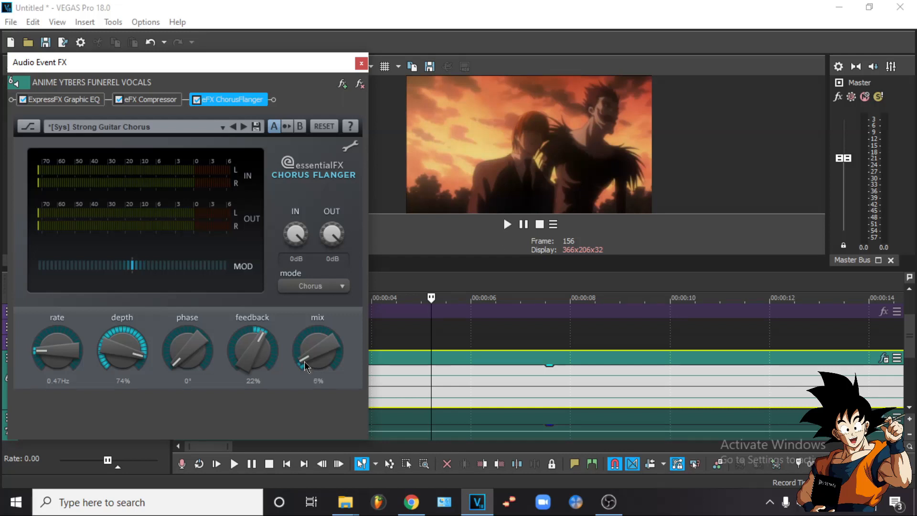
click(428, 383)
click(408, 383)
key(space)
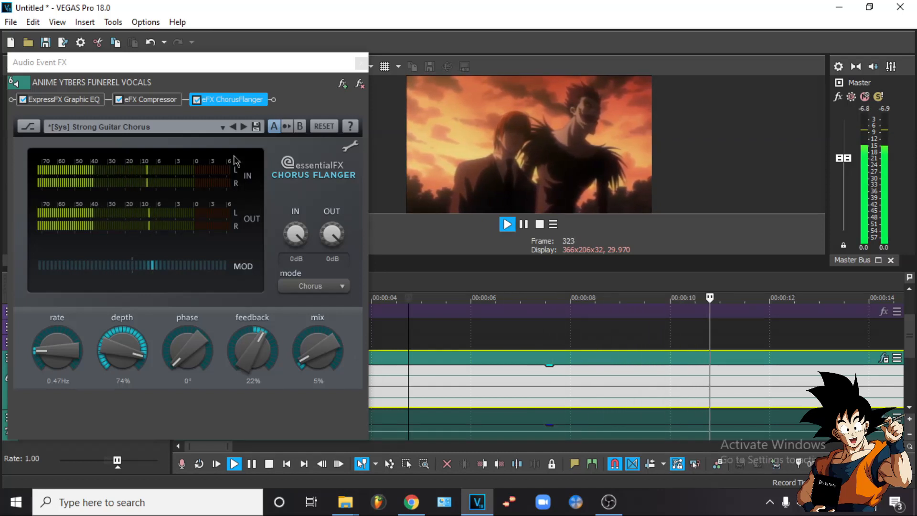
key(space)
Bypass the ChorusFlanger, play the clip without it for comparison, and enable the effect again
click(197, 100)
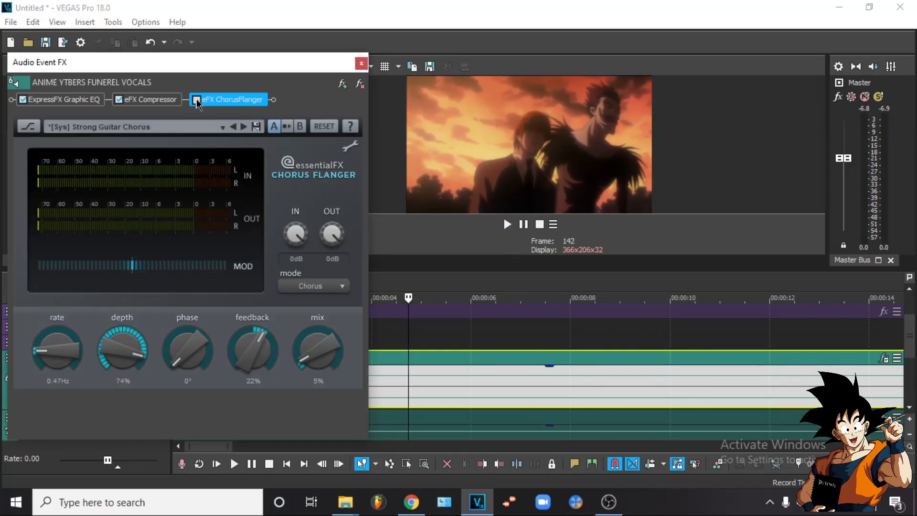
click(416, 392)
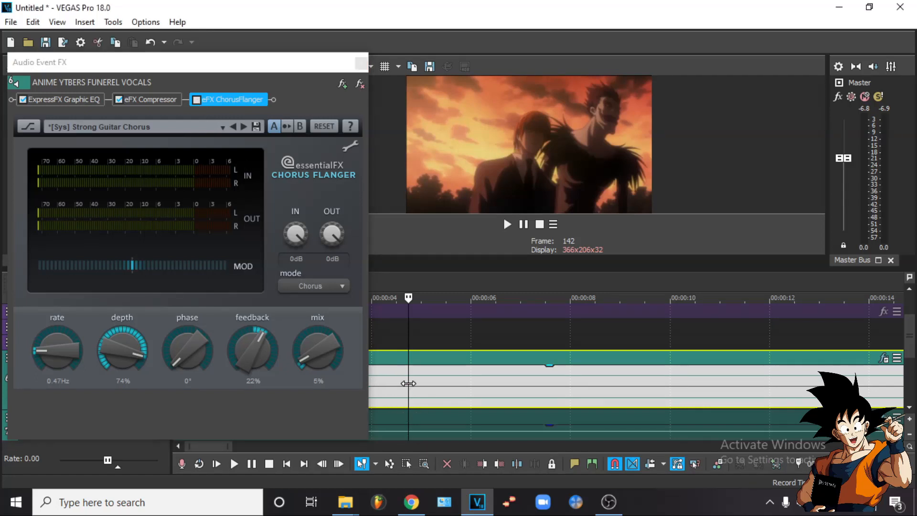
key(space)
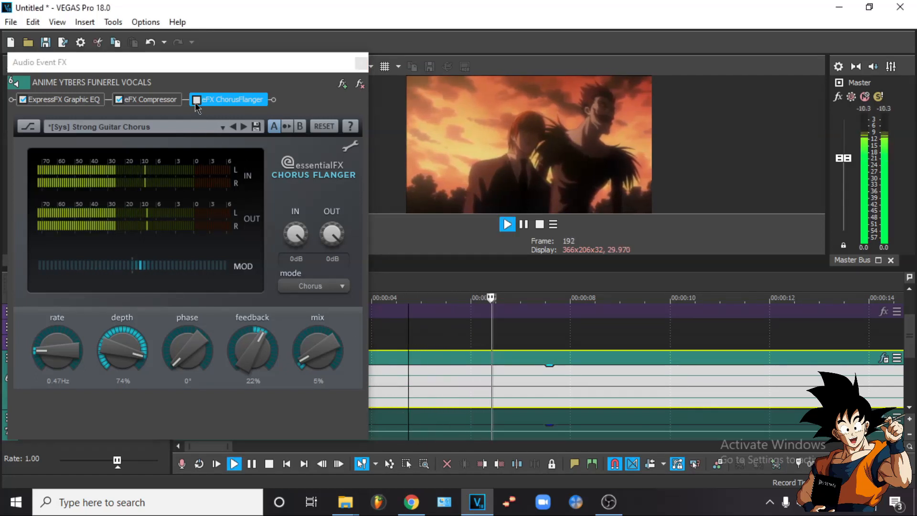
key(space)
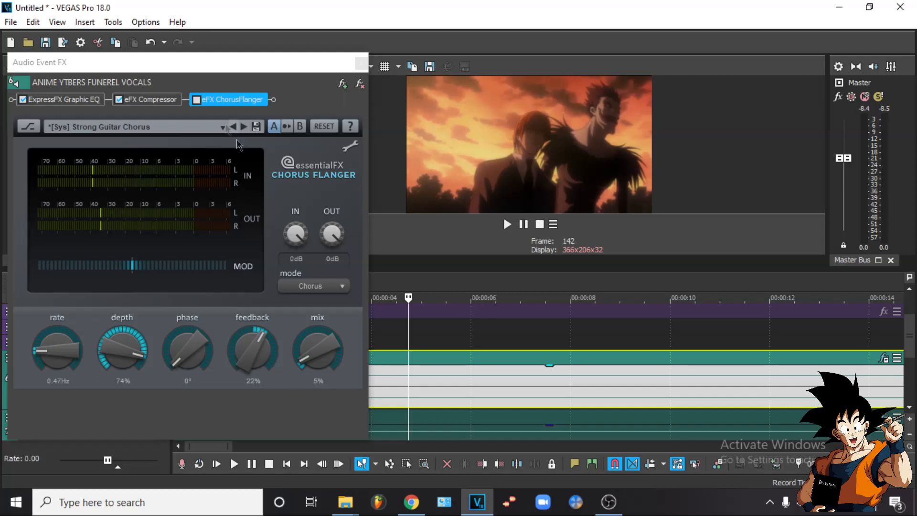
click(195, 100)
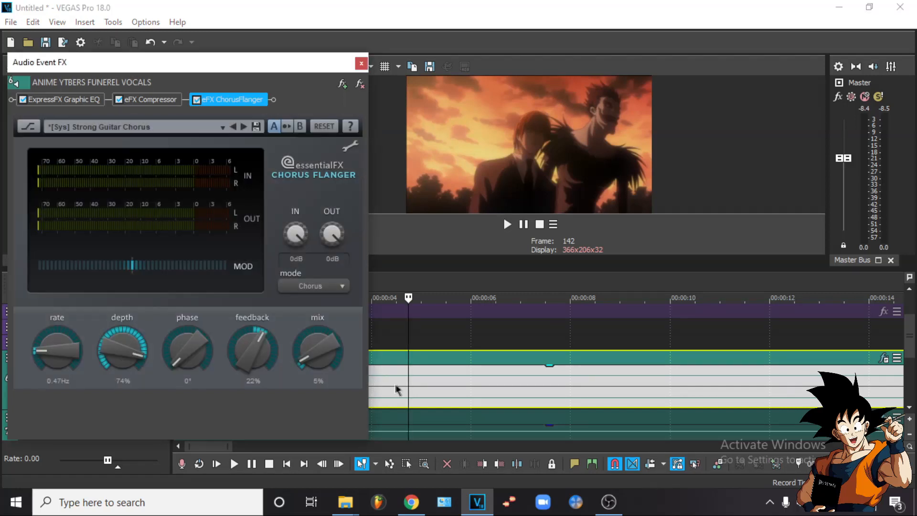
click(399, 380)
Try the ChorusFlanger mix at 10% and replay the clip from about 0:04
click(304, 358)
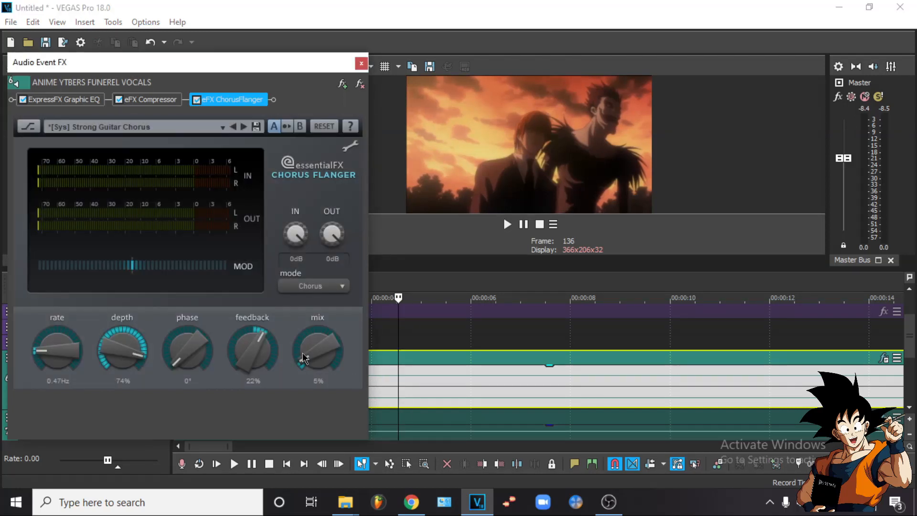
click(396, 377)
key(space)
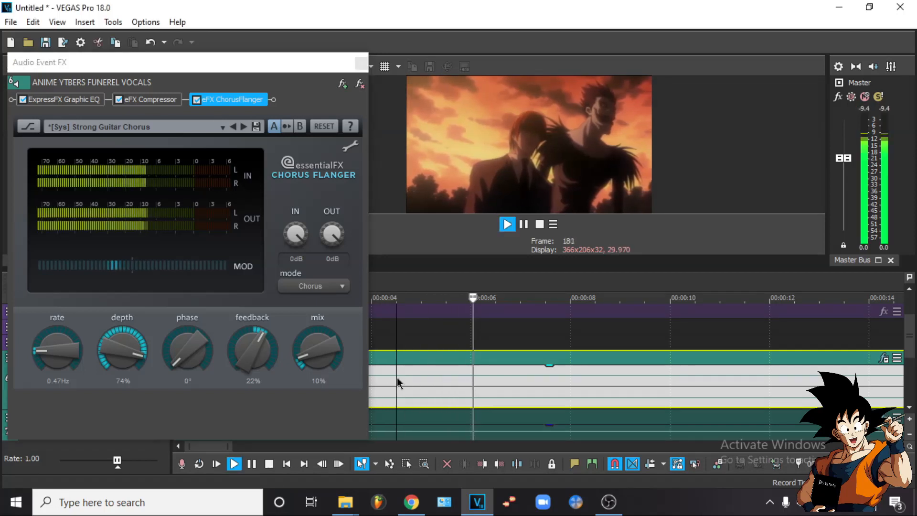
key(space)
Set the ChorusFlanger mix to 7% and play the clip from about 0:04 to check the balance
click(304, 359)
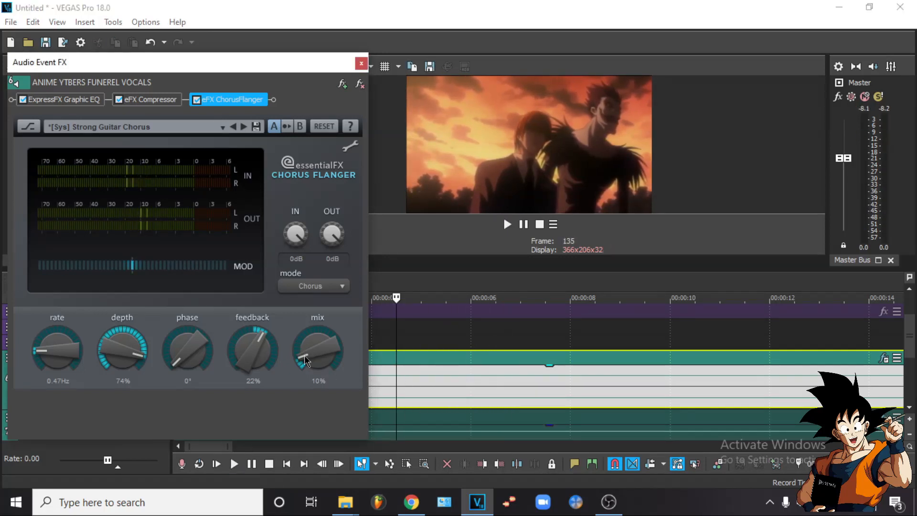
click(392, 388)
key(space)
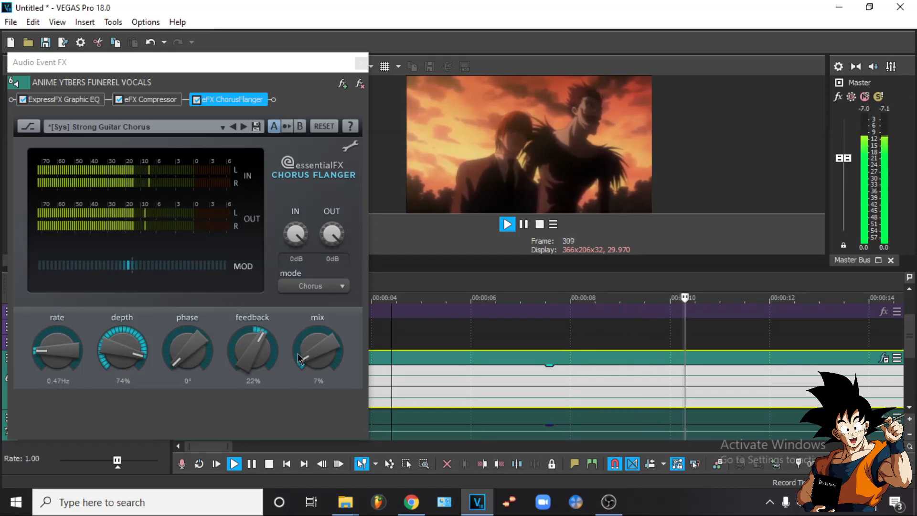
key(space)
click(222, 127)
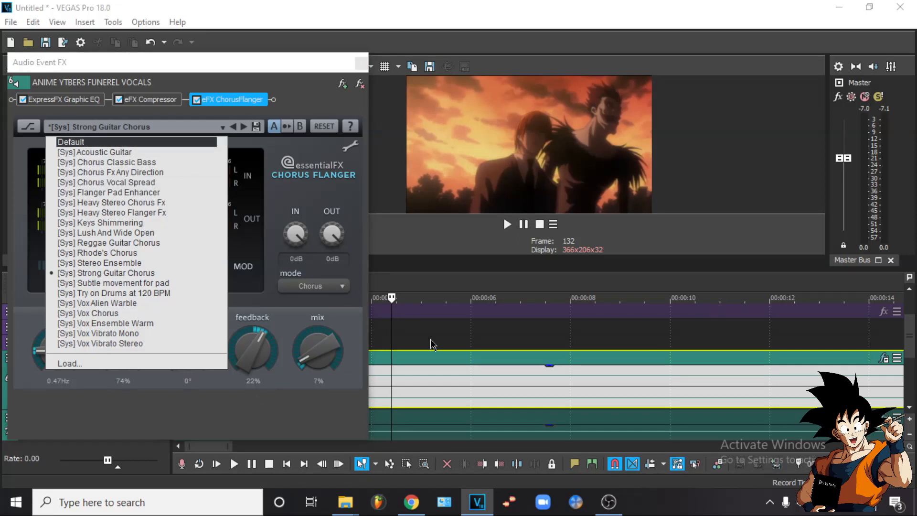
click(355, 319)
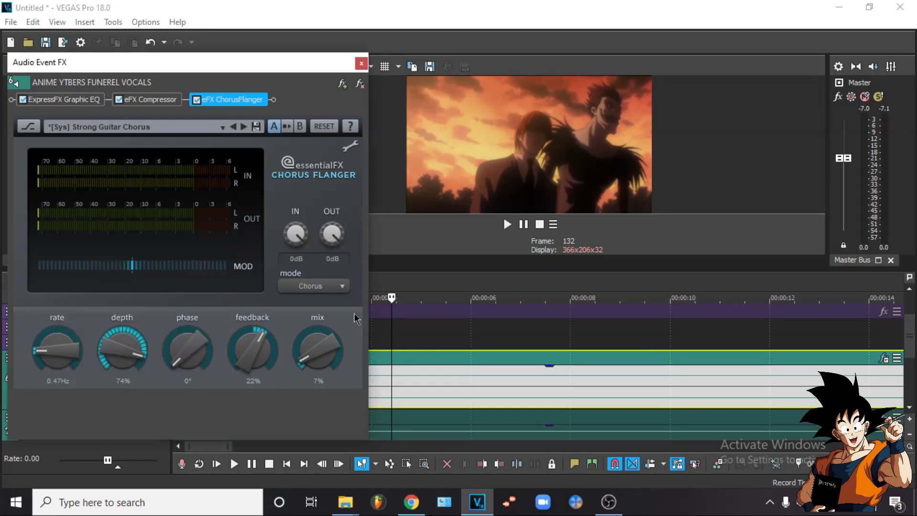
Try adding the Amplitude Modulation plug-in to the clip's effect chain, and remove it again
click(341, 85)
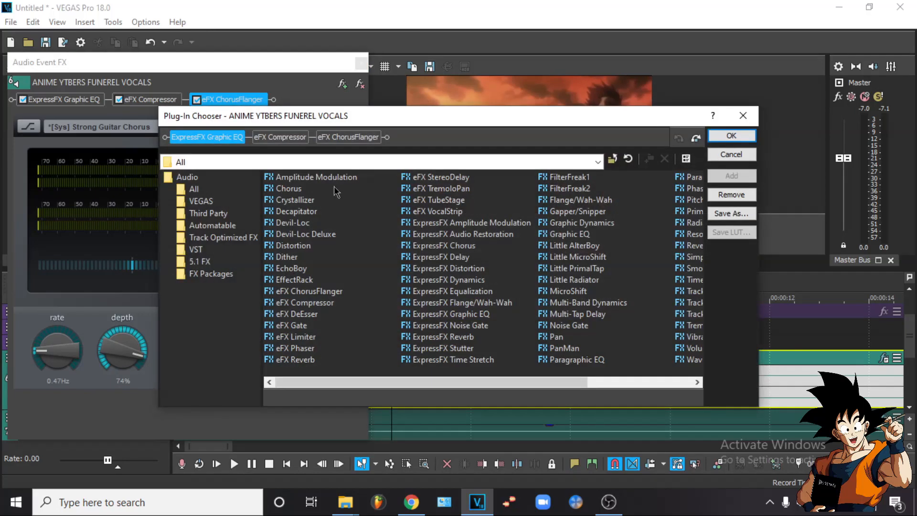
double_click(323, 178)
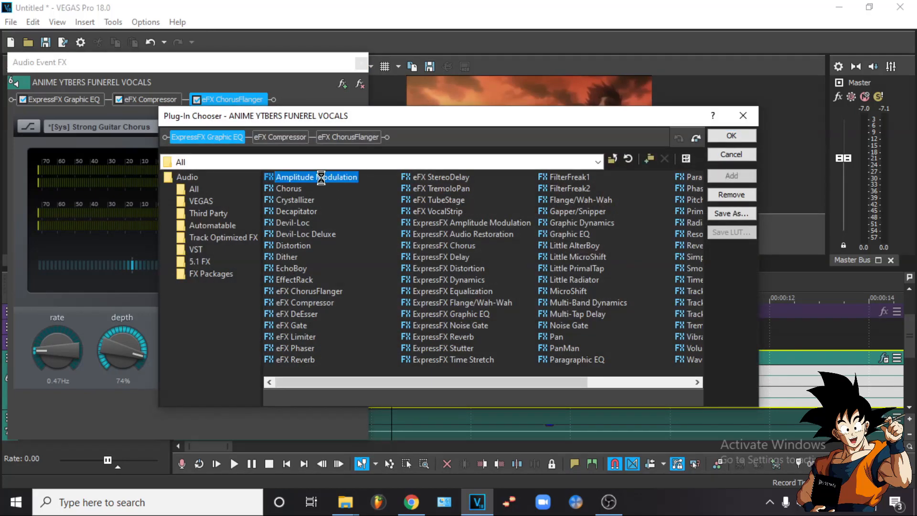
click(731, 136)
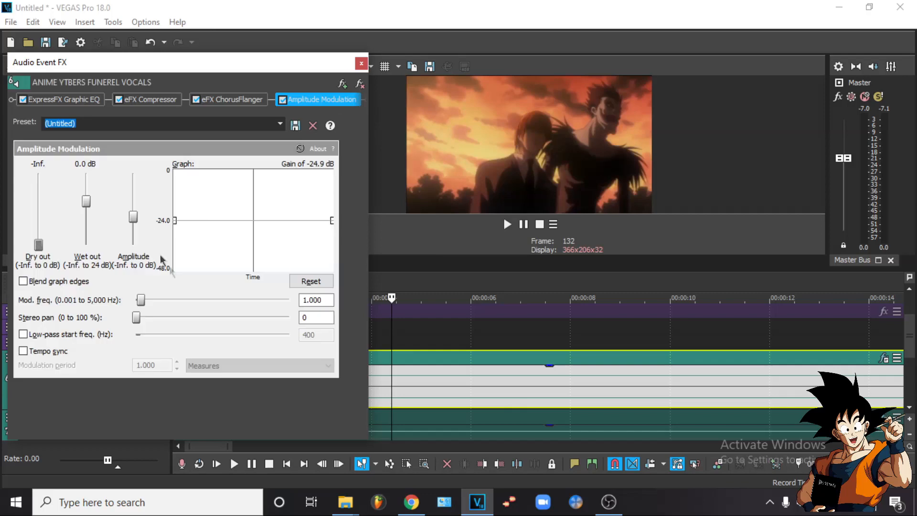
click(360, 84)
Try adding the eFX DeEsser to the clip's effect chain with the [Sys] Male Vox preset
click(342, 84)
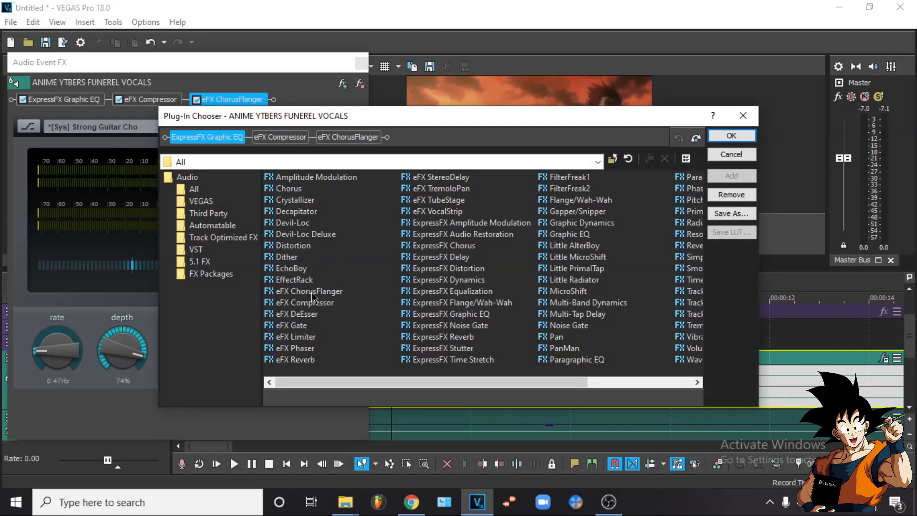
click(296, 313)
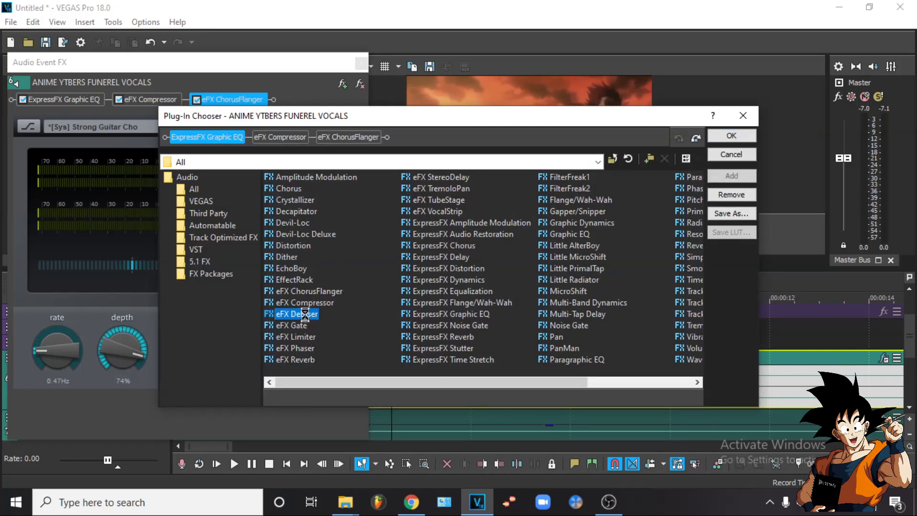
click(731, 176)
click(731, 135)
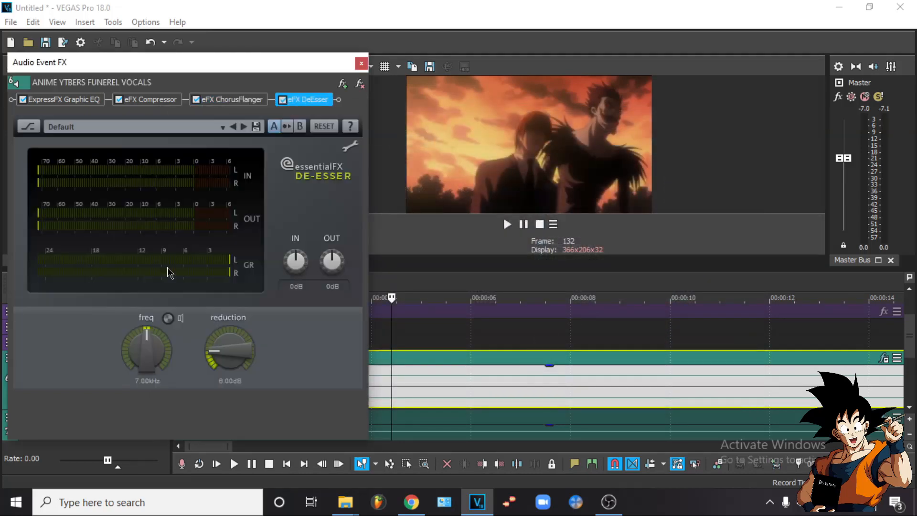
click(222, 127)
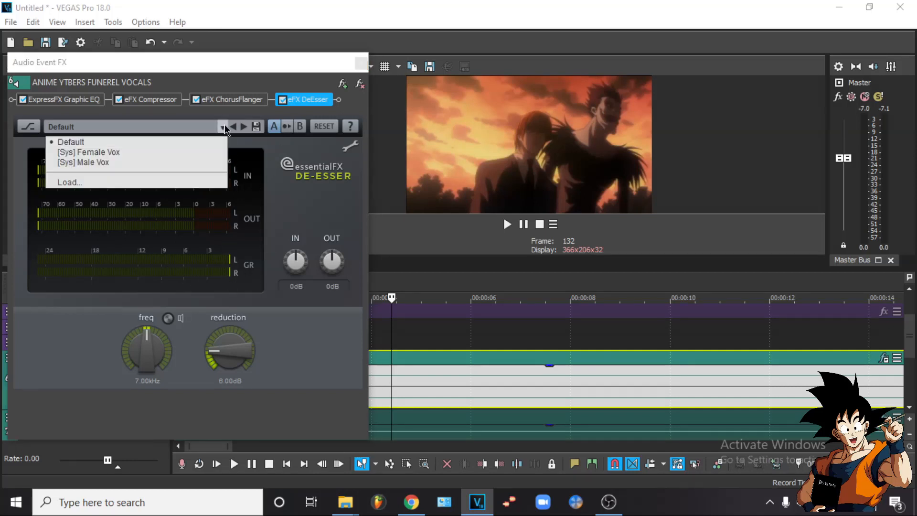
click(174, 162)
Play the clip from about 0:04, comparing it with the DeEsser bypassed and enabled, and remove the DeEsser from the chain
click(393, 385)
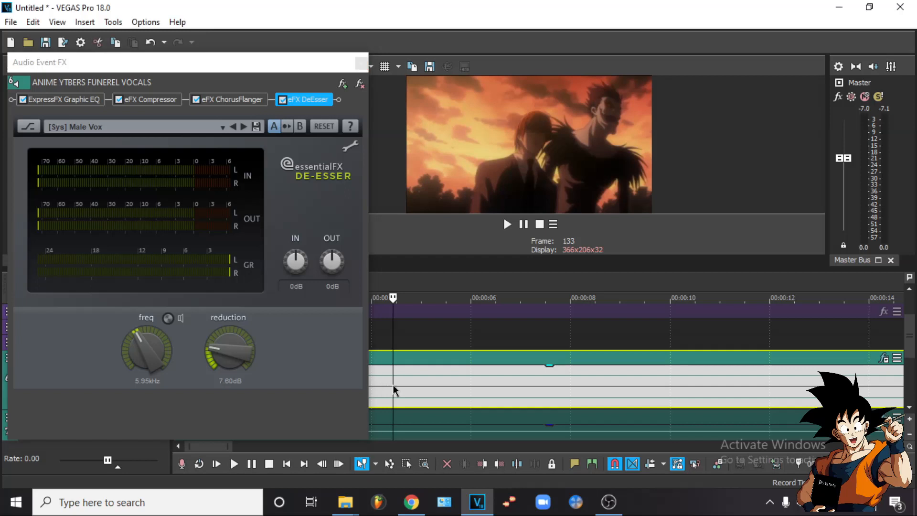
key(space)
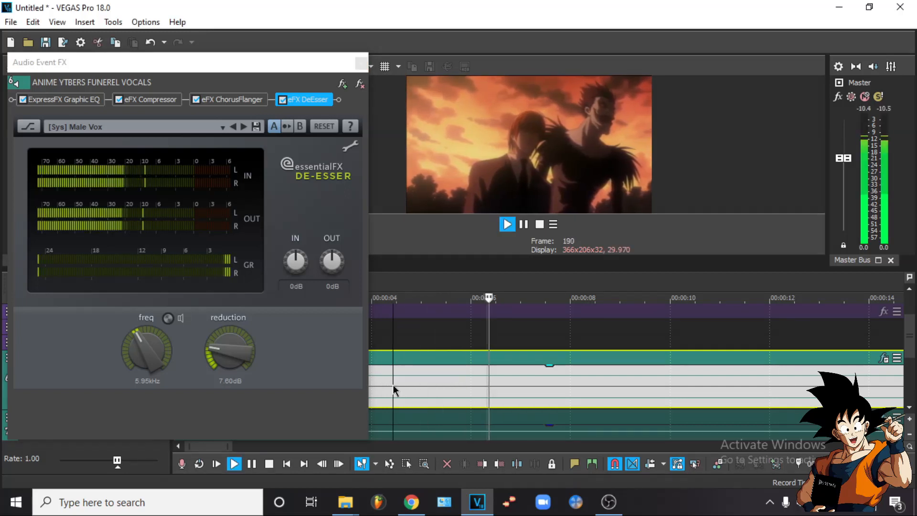
click(284, 100)
click(285, 102)
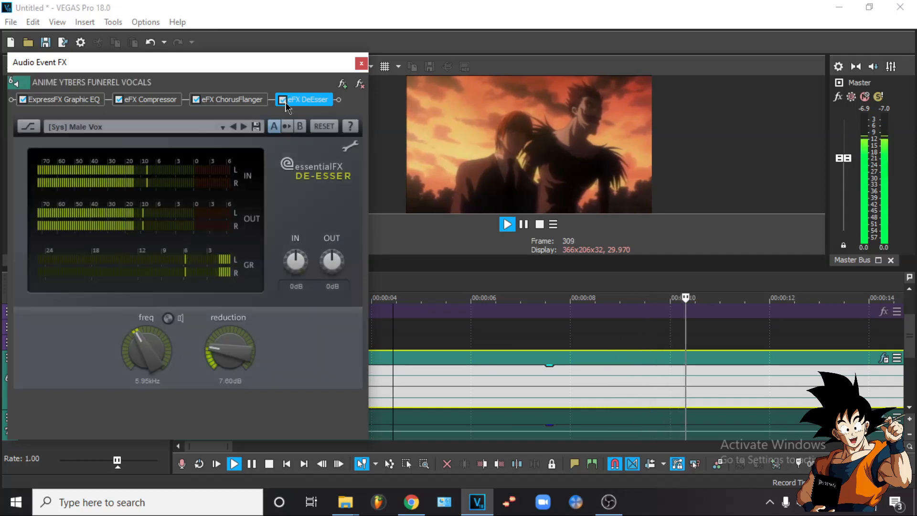
key(space)
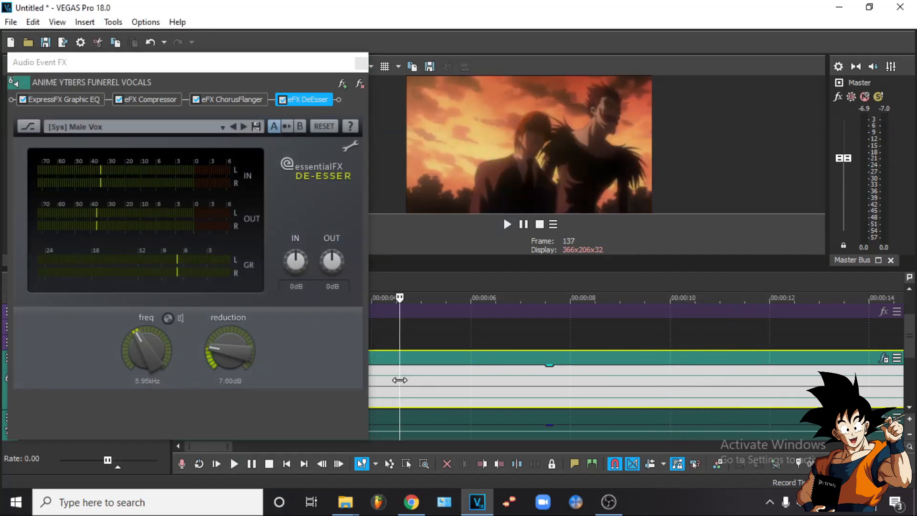
click(360, 84)
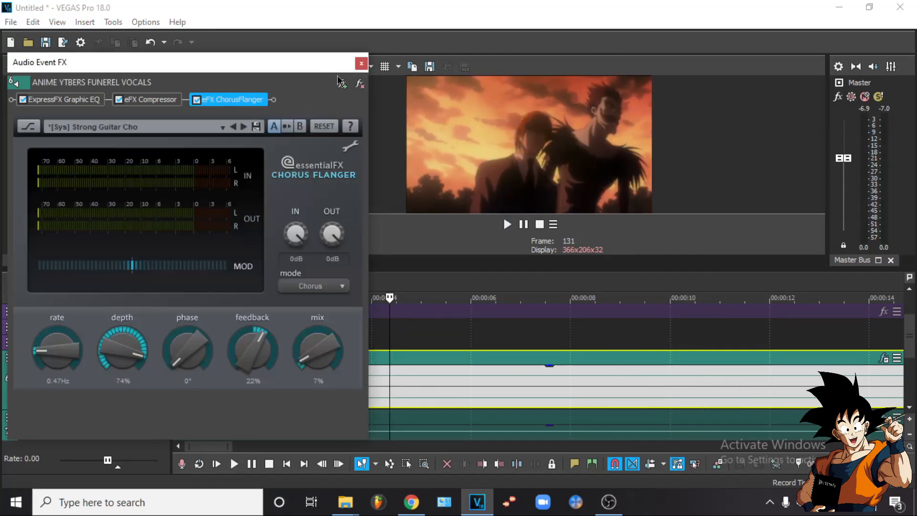
Try adding the eFX Phaser to the clip's effect chain and play the clip from about 0:04
click(342, 84)
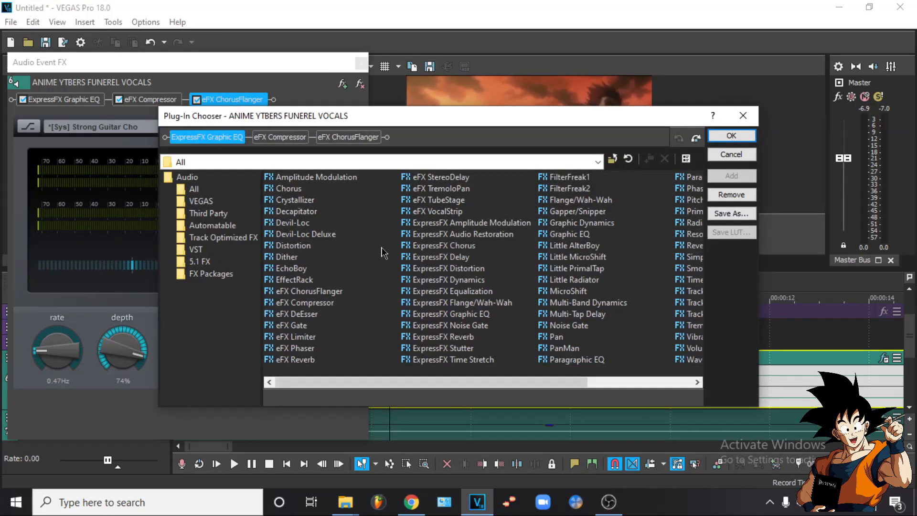
click(296, 349)
click(731, 176)
click(731, 136)
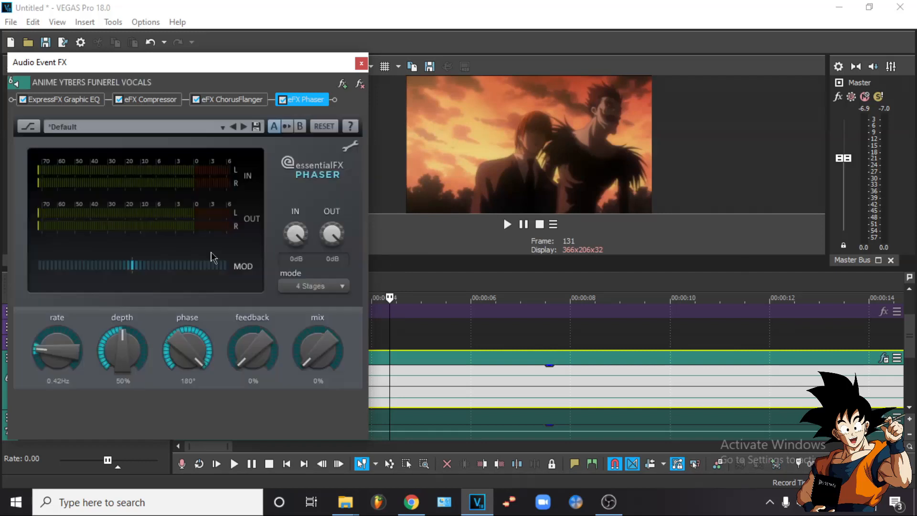
click(390, 375)
key(space)
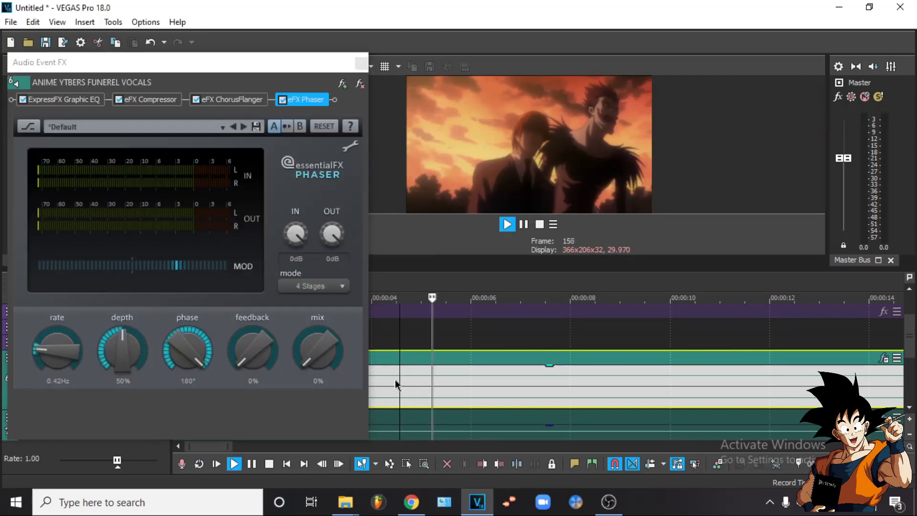
Look through the Phaser presets, return the playhead to about 0:04, and remove the Phaser from the chain
click(223, 128)
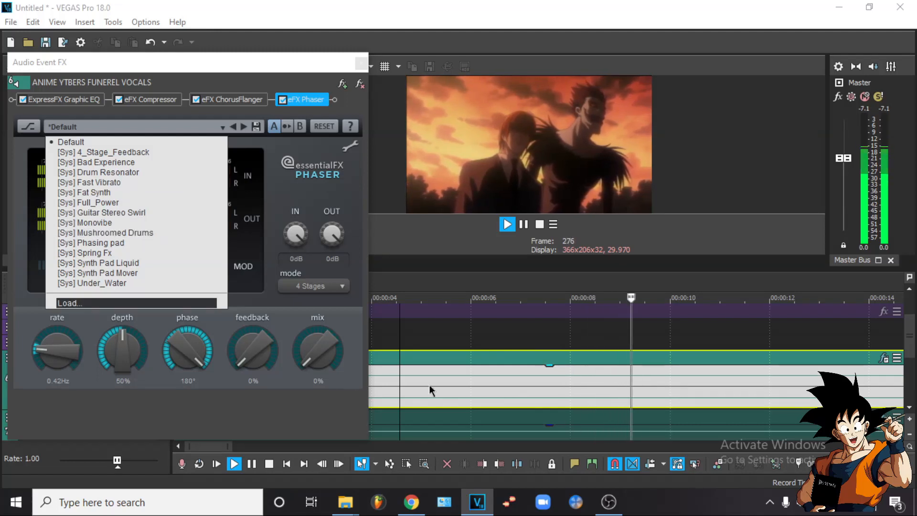
click(387, 398)
key(space)
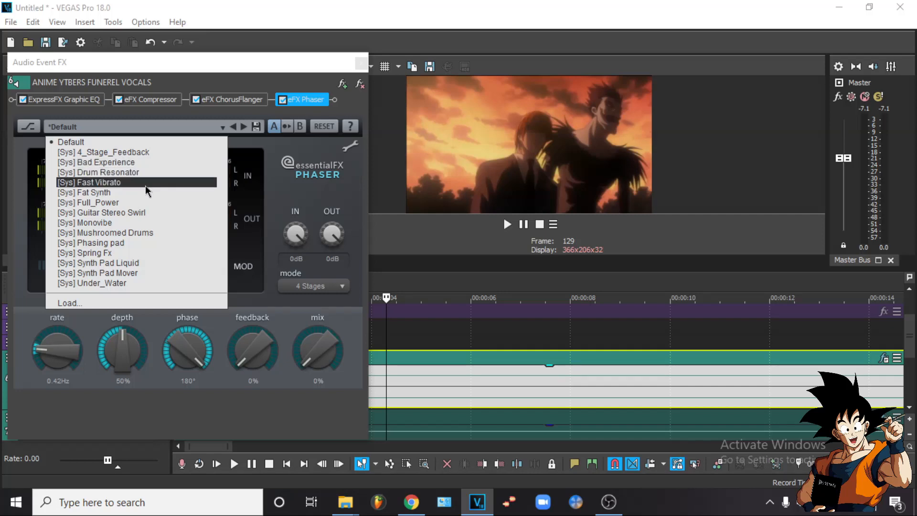
click(359, 84)
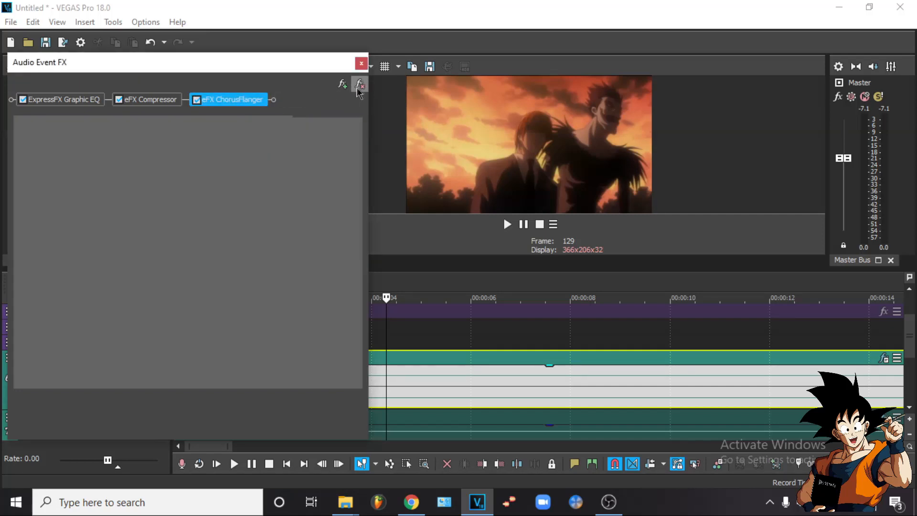
Try adding the Distortion plug-in to the clip's effect chain and play the clip from about 0:04
click(342, 84)
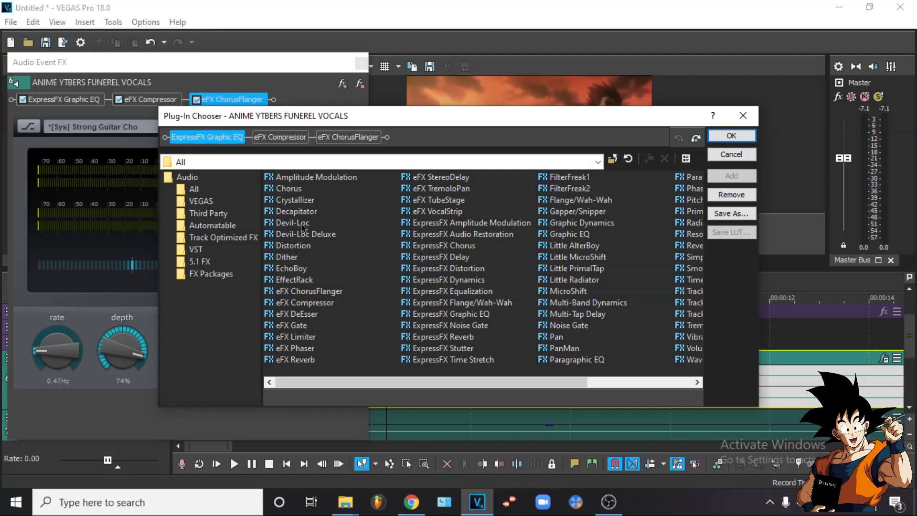
double_click(292, 248)
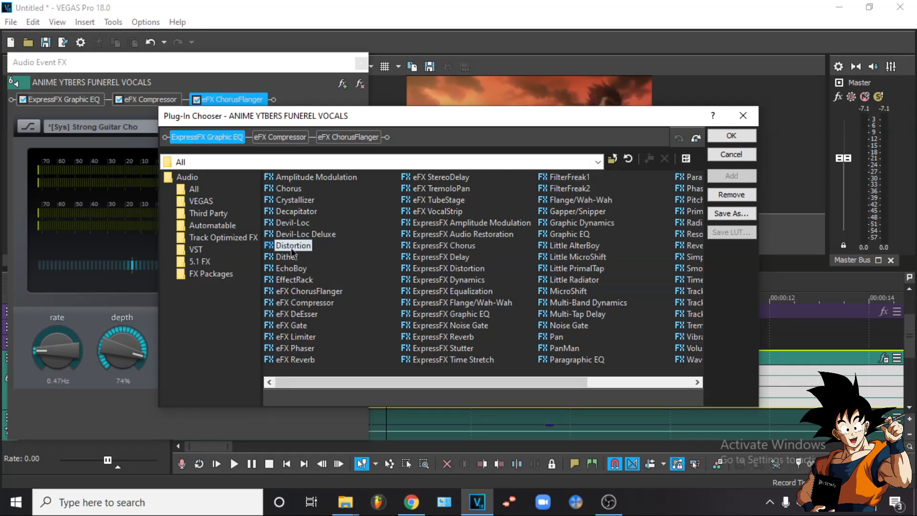
click(753, 138)
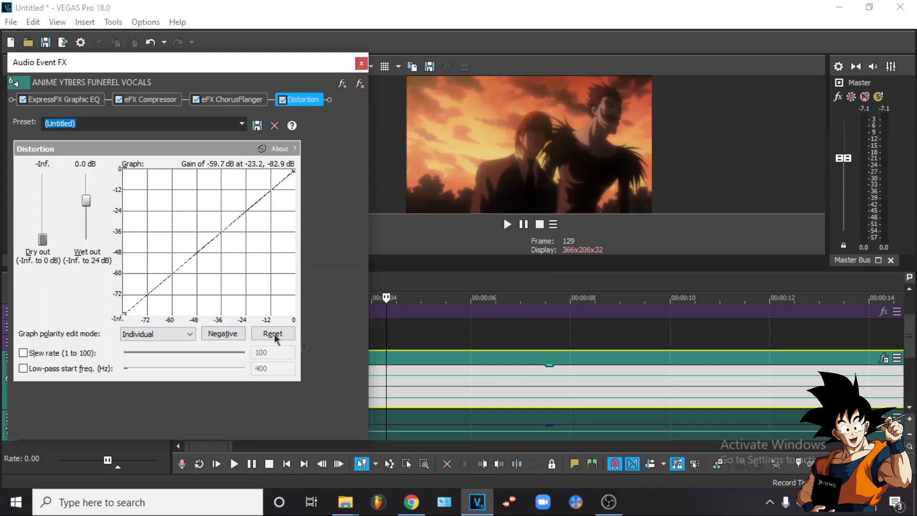
click(383, 382)
key(space)
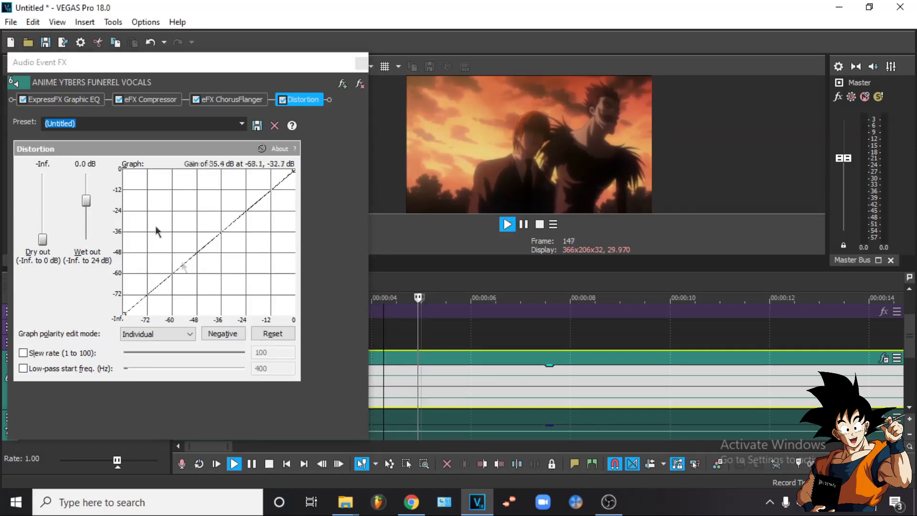
Bend the Distortion curve below the diagonal, replay the clip from about 0:04, and remove the Distortion plug-in
drag(190, 257, 226, 279)
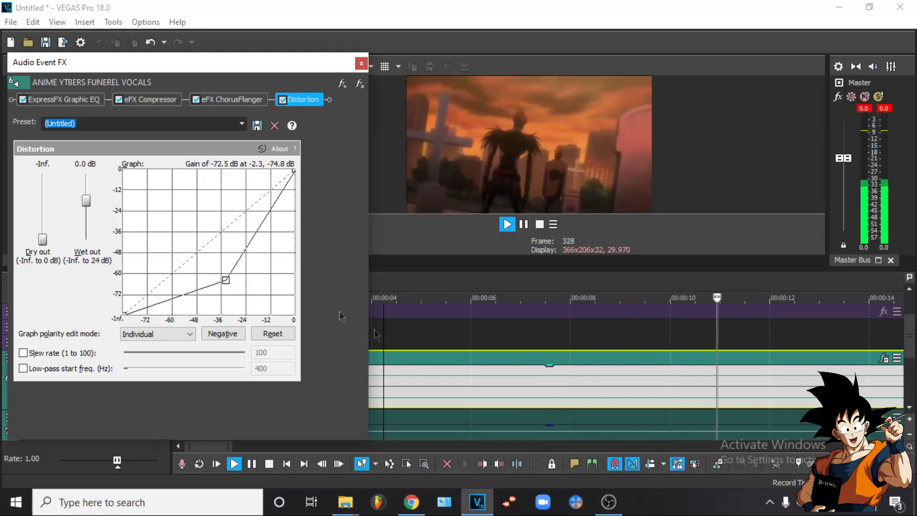
click(377, 389)
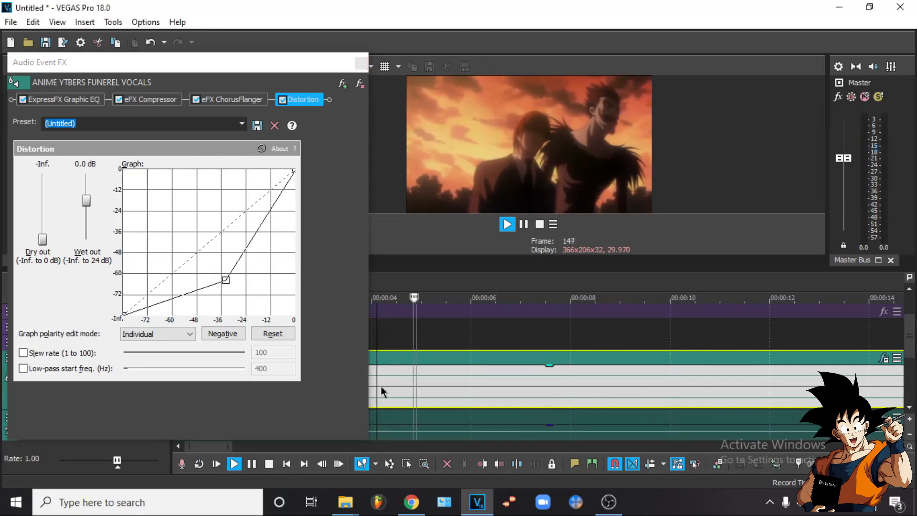
key(space)
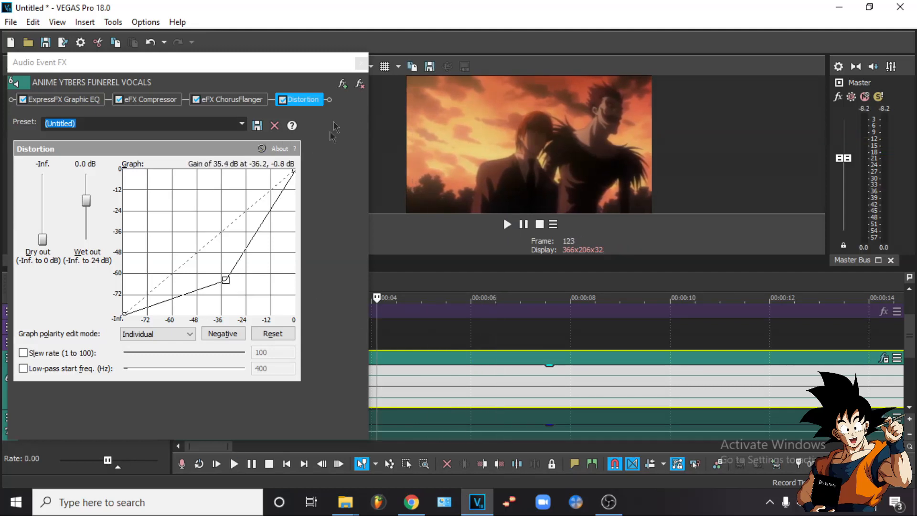
click(359, 85)
Look through the available audio plug-ins without adding one, and close the clip's effects window
click(342, 84)
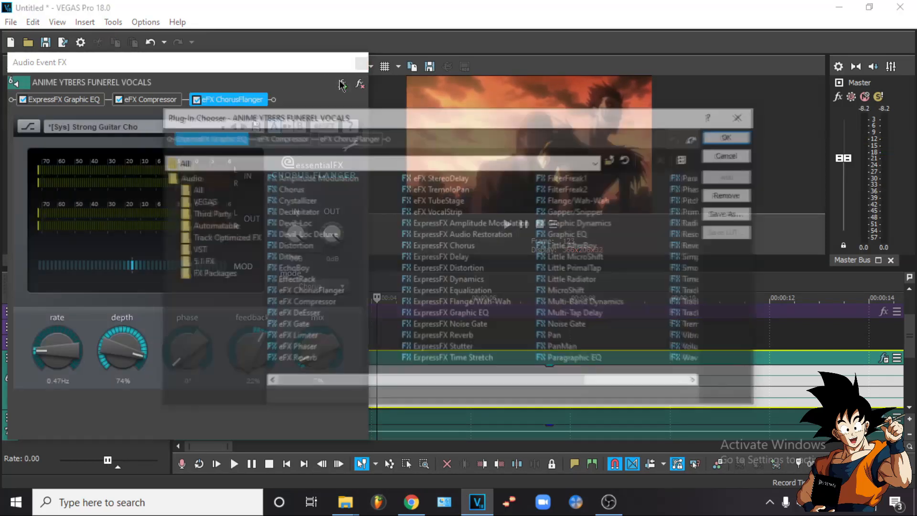
scroll(313, 256, down, 1)
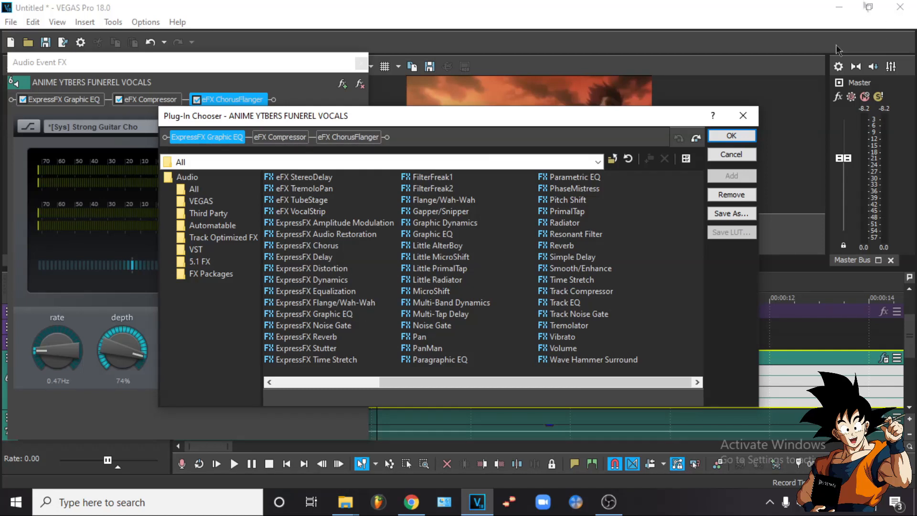
click(743, 115)
click(362, 63)
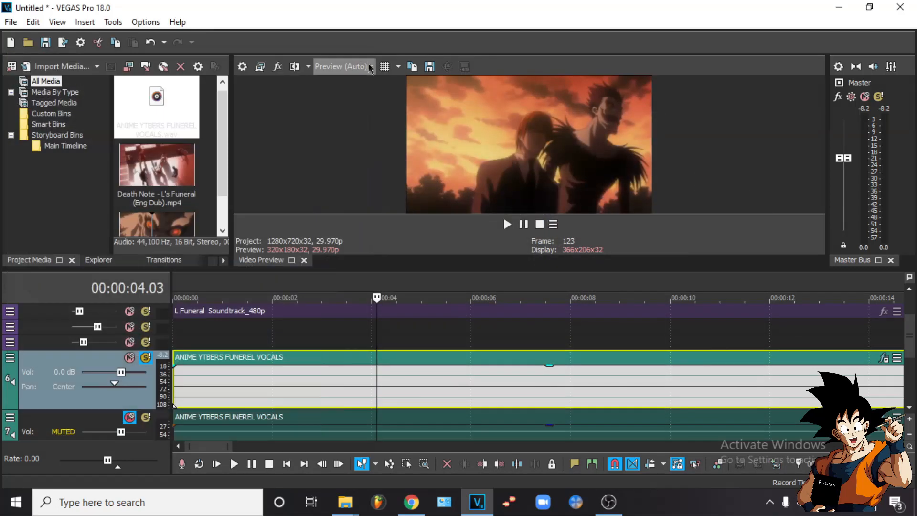
Collapse vocals track 6, and solo, unmute and enlarge vocals track 7 instead
drag(73, 411, 96, 365)
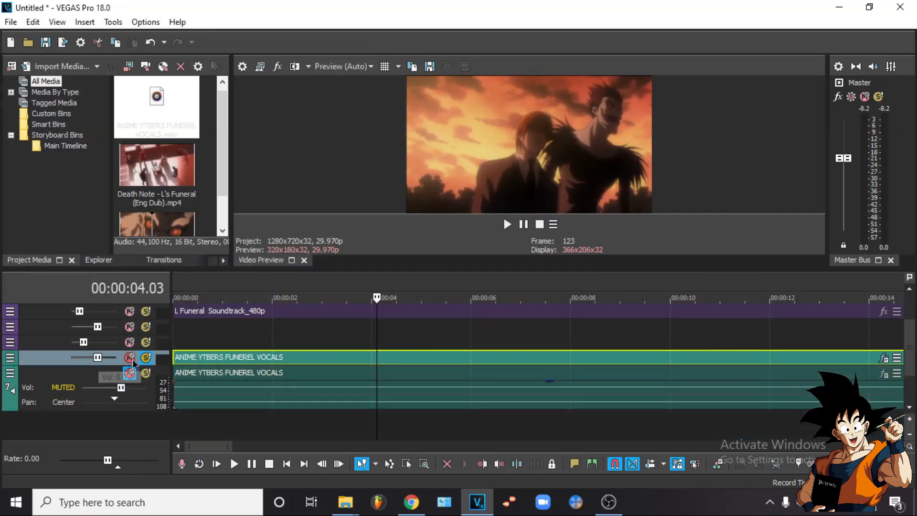
click(144, 373)
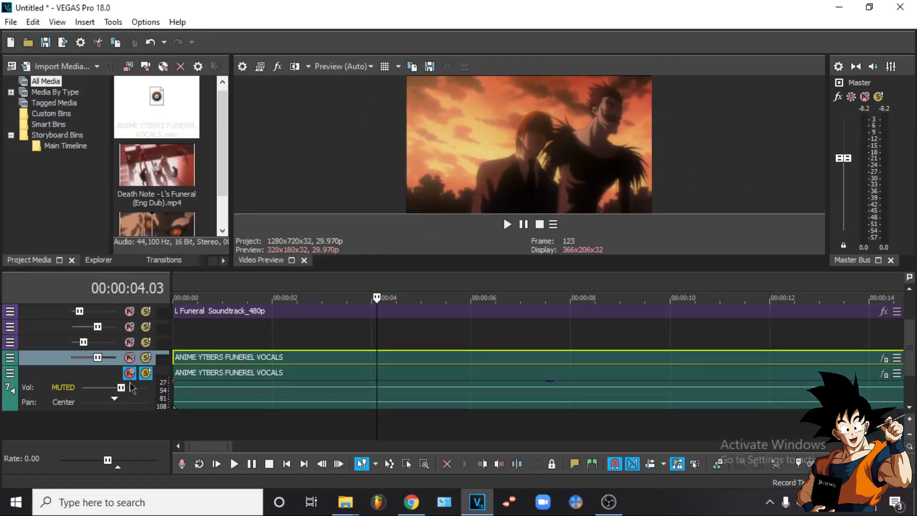
click(130, 373)
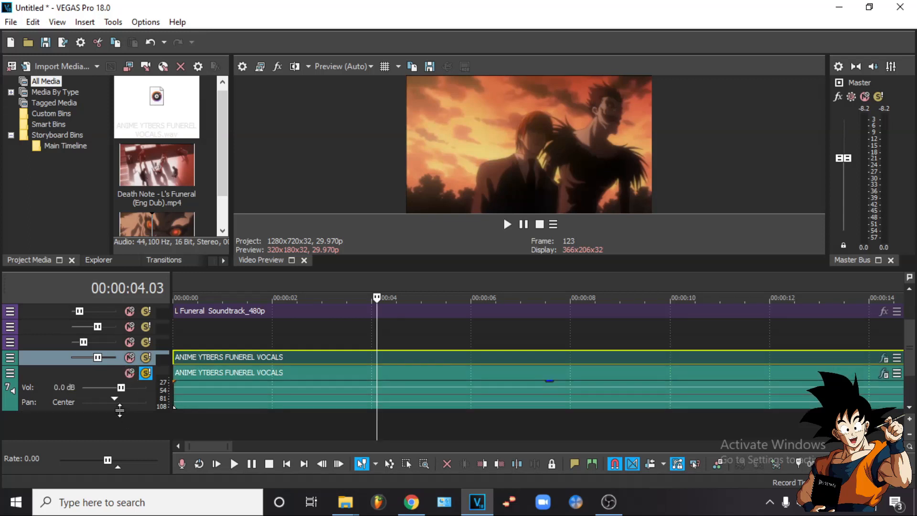
drag(119, 409, 119, 442)
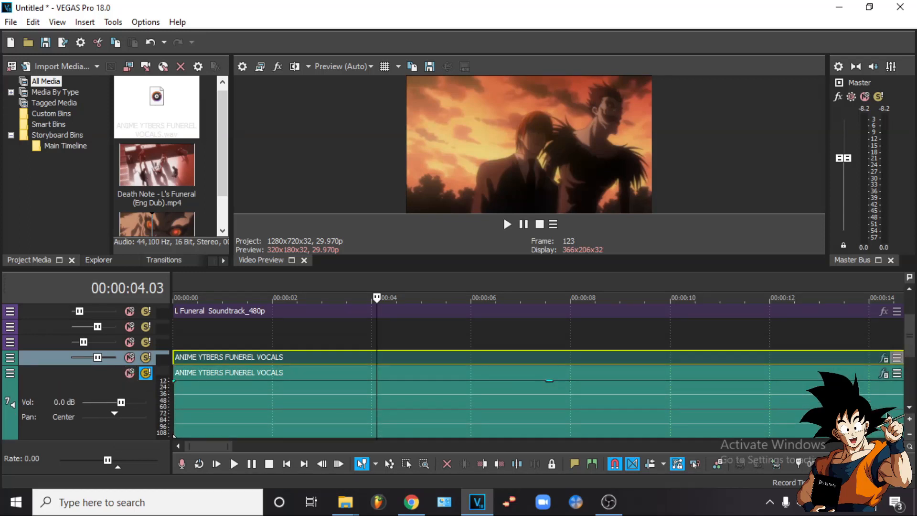
Add the Reverb plug-in after the eFX Compressor in the effect chain of the vocals clip on track 7
click(888, 375)
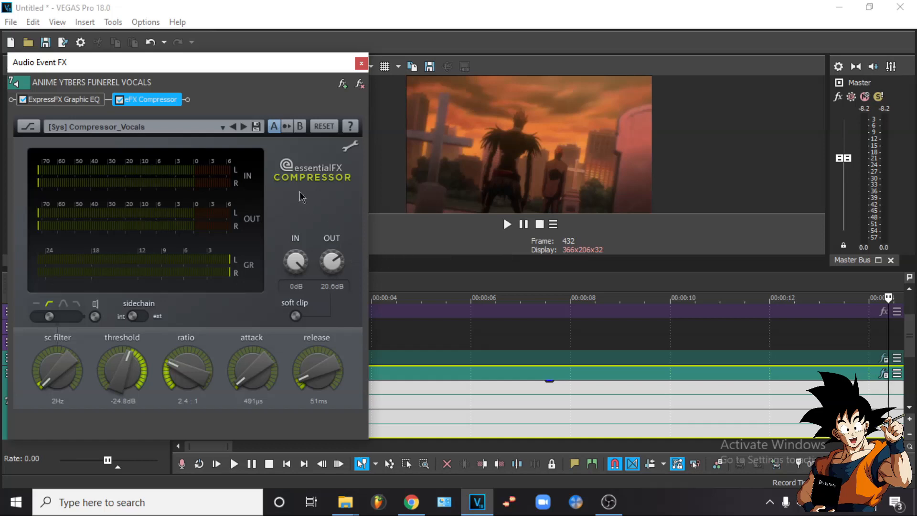
click(342, 82)
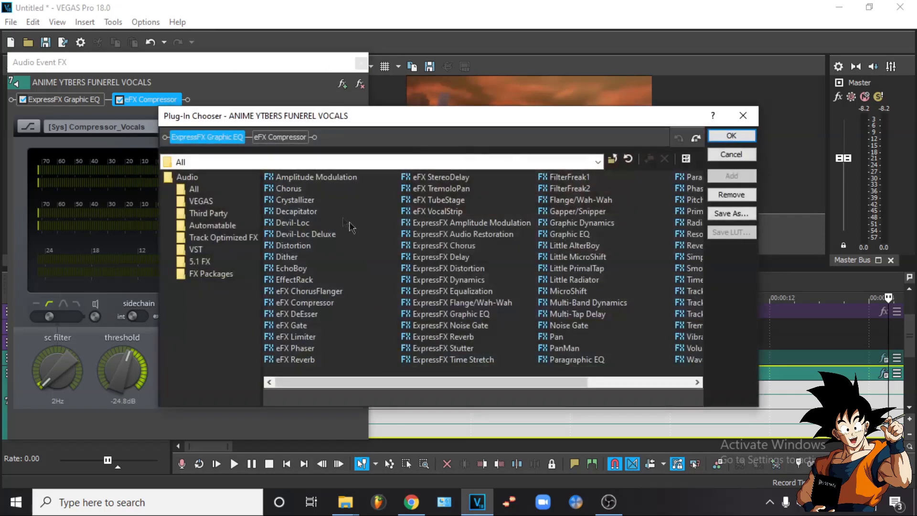
scroll(468, 263, down, 2)
scroll(458, 269, up, 2)
scroll(585, 275, down, 1)
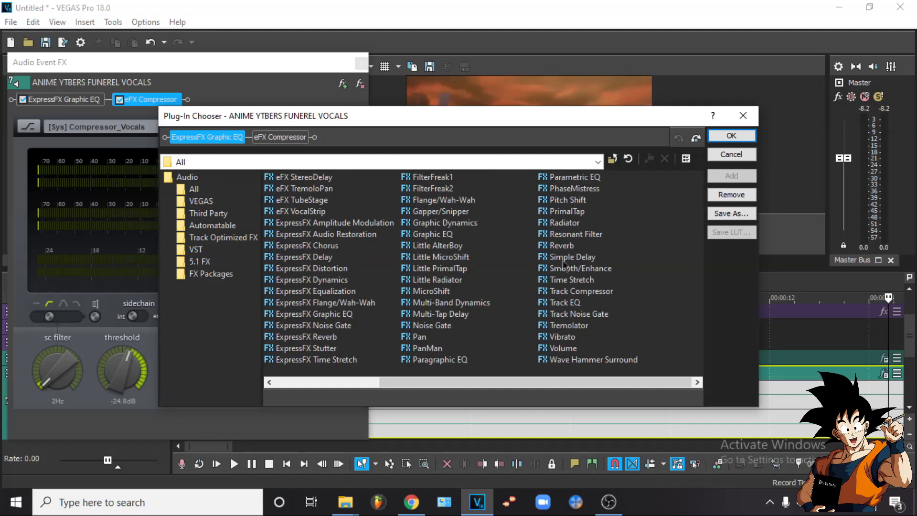
double_click(559, 244)
click(732, 136)
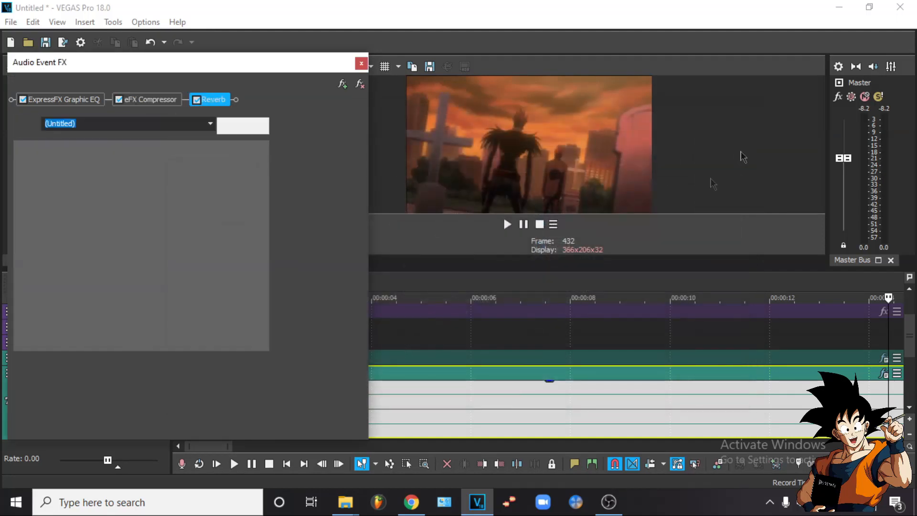
Move the effects window aside and play the track 7 clip with Reverb from about 0:04
drag(263, 56, 224, 62)
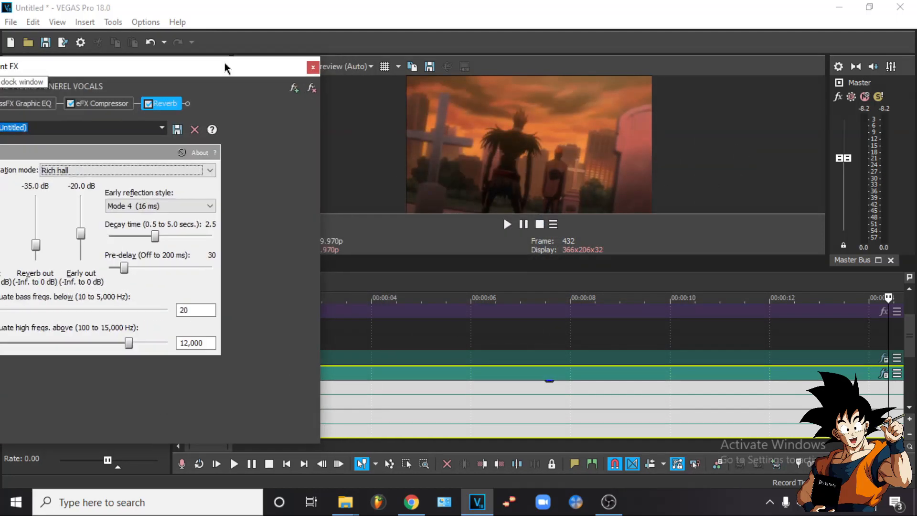
click(368, 425)
key(space)
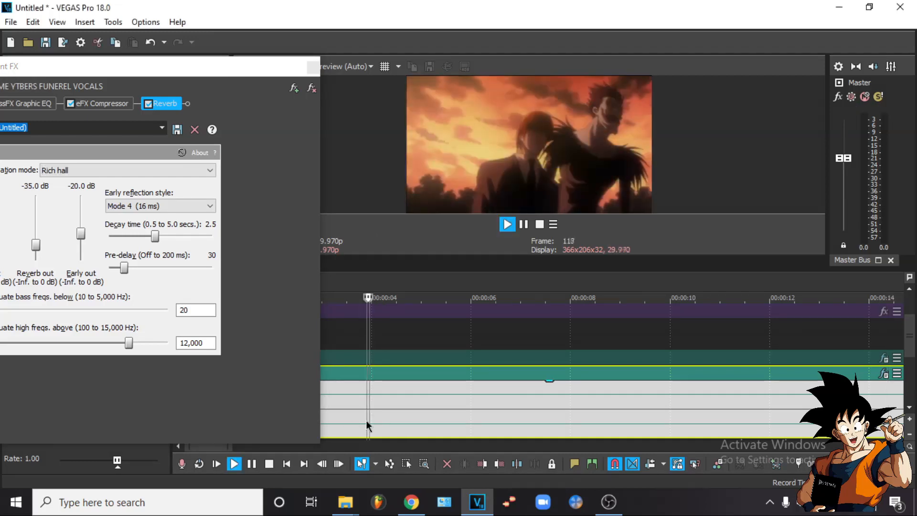
Replay the track 7 vocals clip from about 0:05 with the Reverb settings back in full view
click(448, 406)
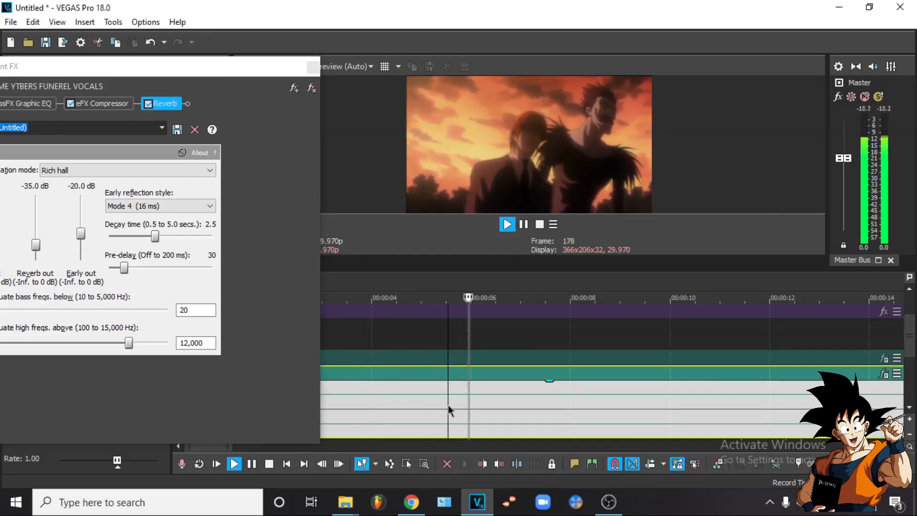
key(space)
click(425, 409)
drag(103, 69, 193, 54)
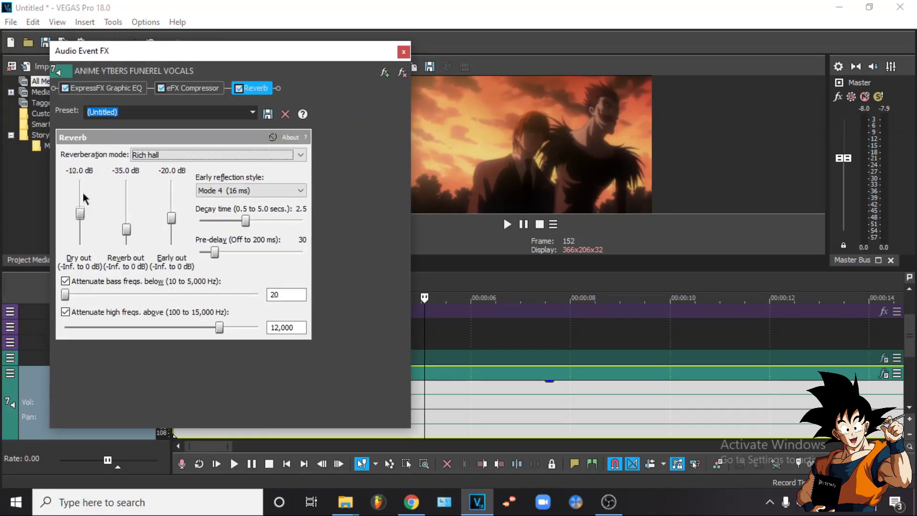
click(423, 401)
key(space)
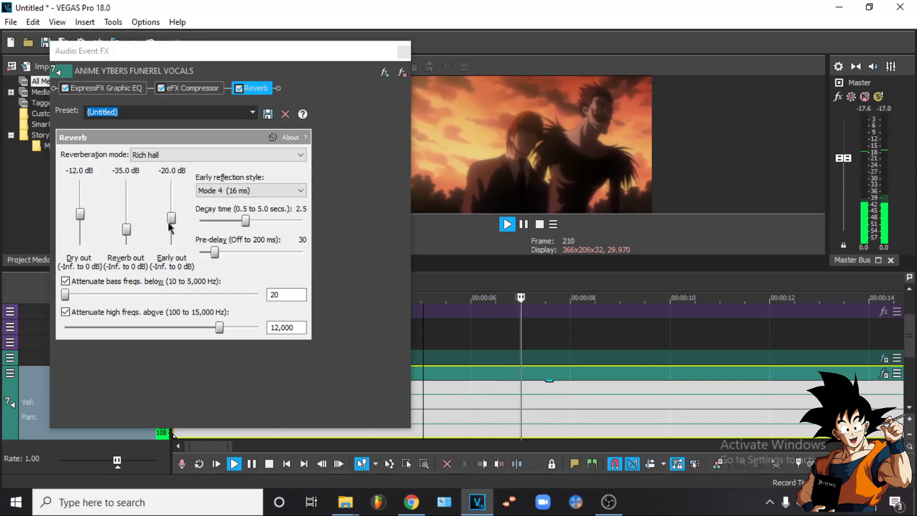
While the clip plays, set the Reverb's early out to -32 dB, dry out to -35 dB and decay time to 1.5 seconds
drag(168, 222, 170, 230)
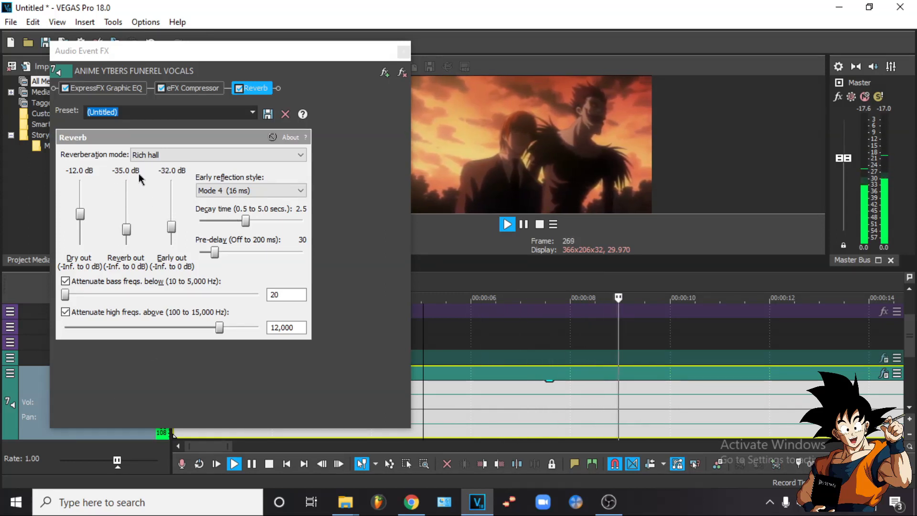
scroll(81, 215, down, 4)
scroll(81, 214, down, 2)
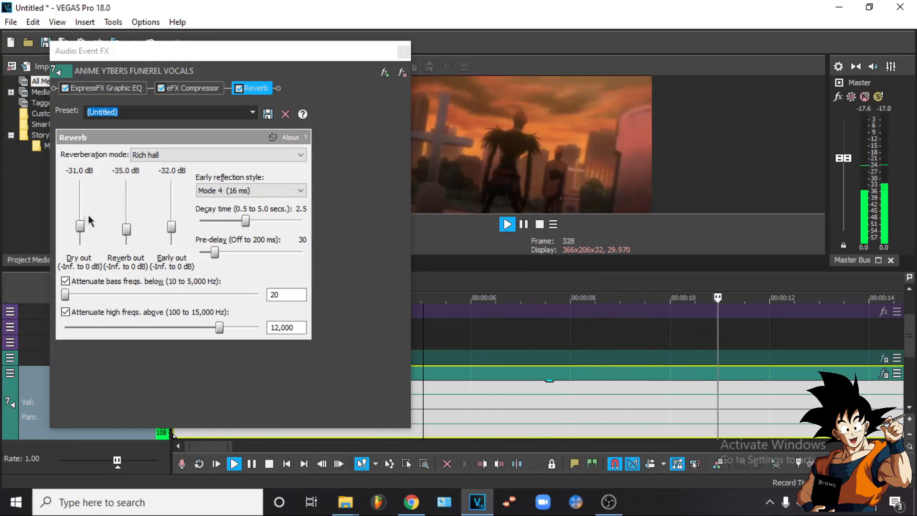
scroll(235, 225, down, 5)
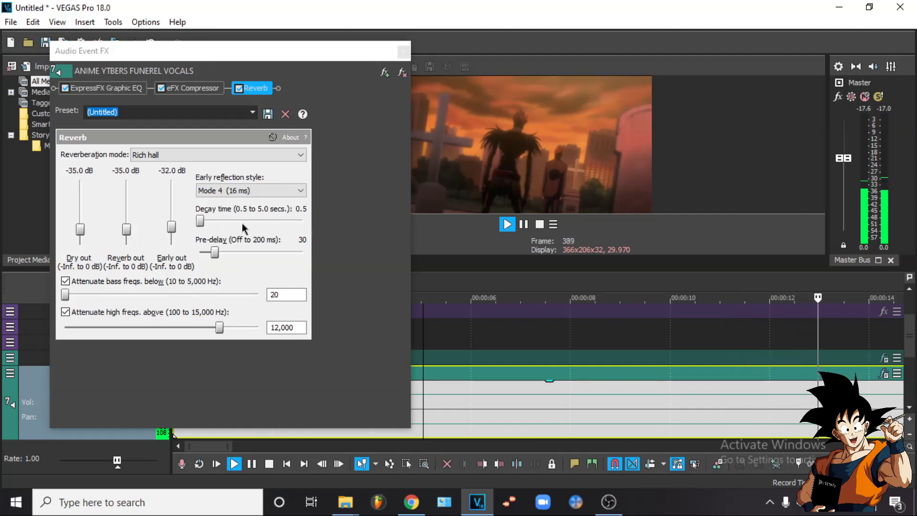
scroll(226, 220, up, 3)
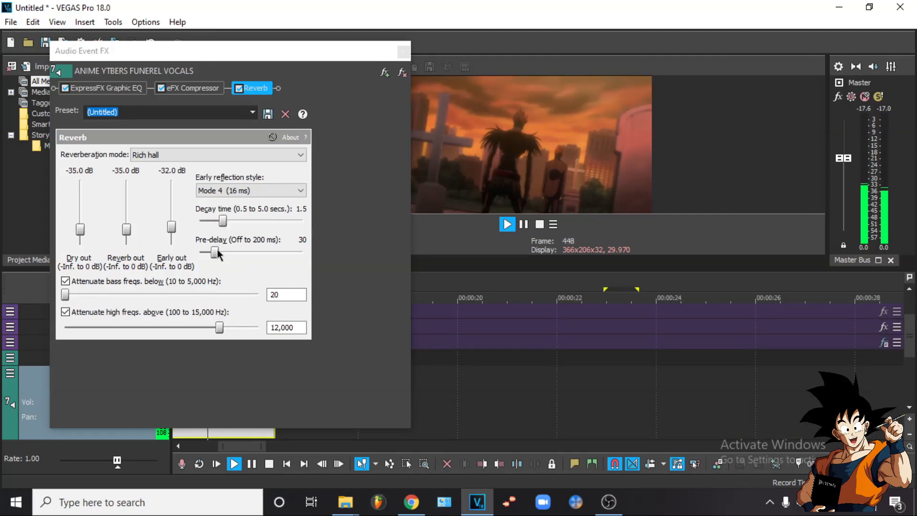
key(space)
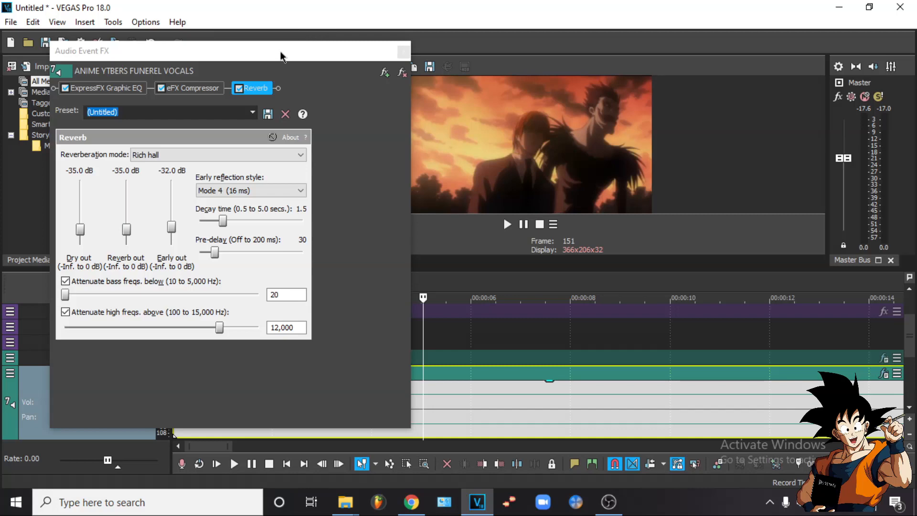
Solo vocals track 6 together with track 7, and keep the effects window clear of the timeline
drag(282, 56, 426, 51)
click(145, 358)
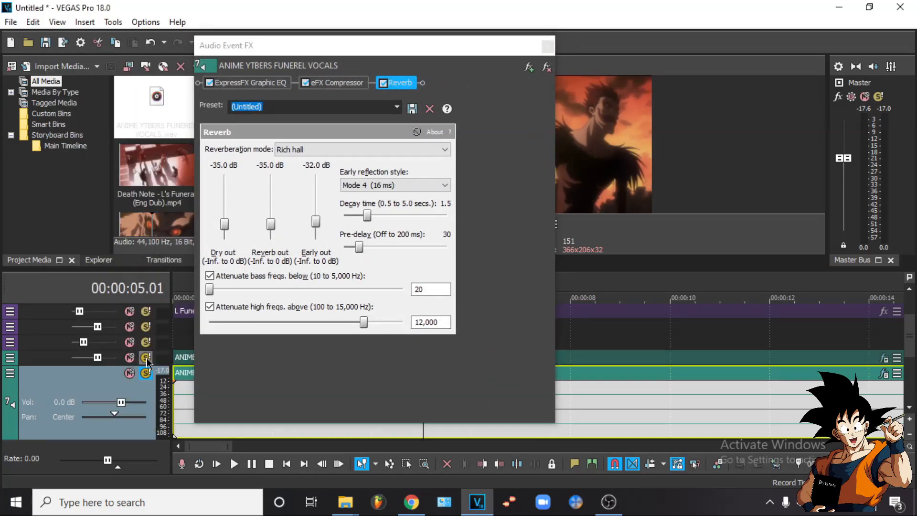
drag(327, 52, 123, 29)
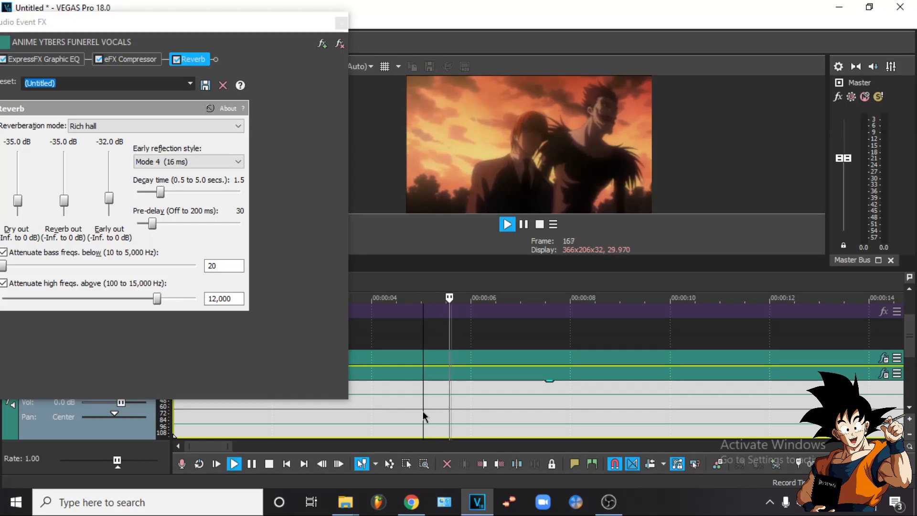
Set the Reverb's dry out to -37 dB and vocals track 7's volume to -4.0 dB, replaying the clip
drag(17, 208, 17, 209)
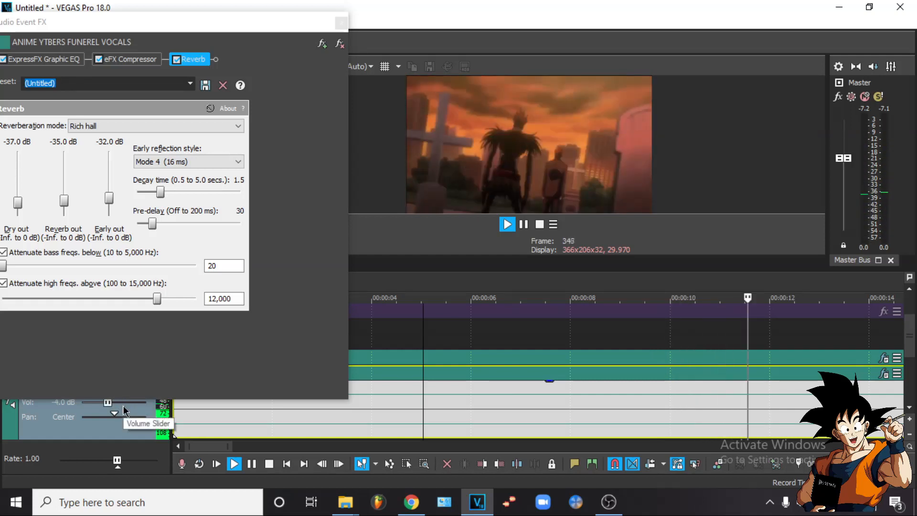
key(space)
drag(122, 407, 110, 407)
key(space)
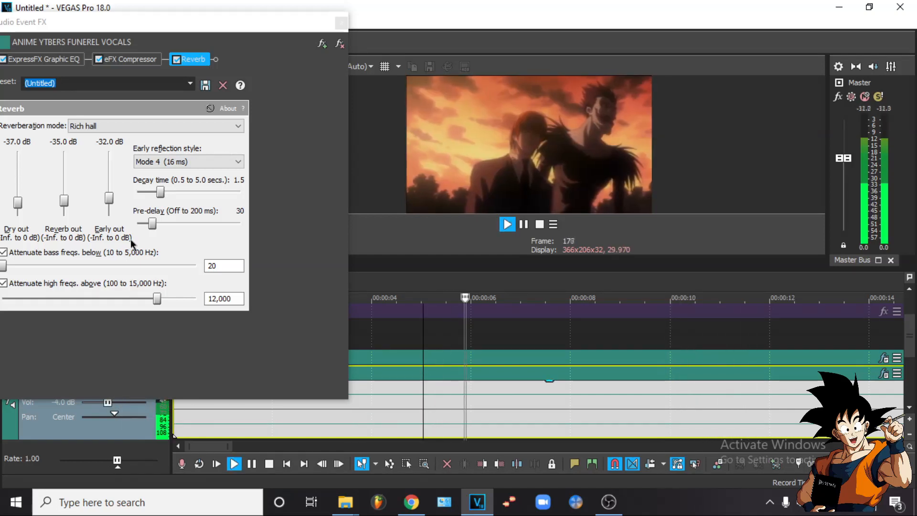
Set the Reverb's early out to -38 dB and dry out to -24 dB, replay the clip and close the effects window
drag(109, 197, 108, 201)
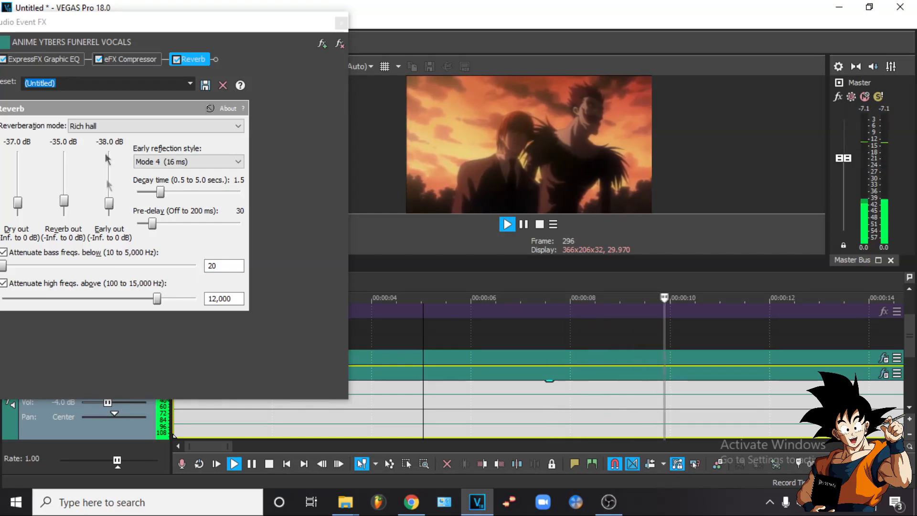
key(space)
drag(17, 207, 16, 205)
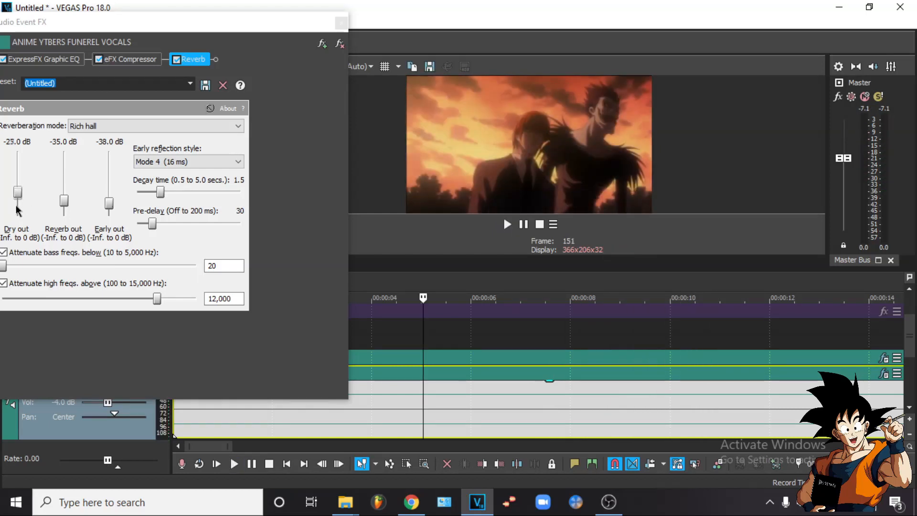
scroll(16, 207, up, 3)
key(space)
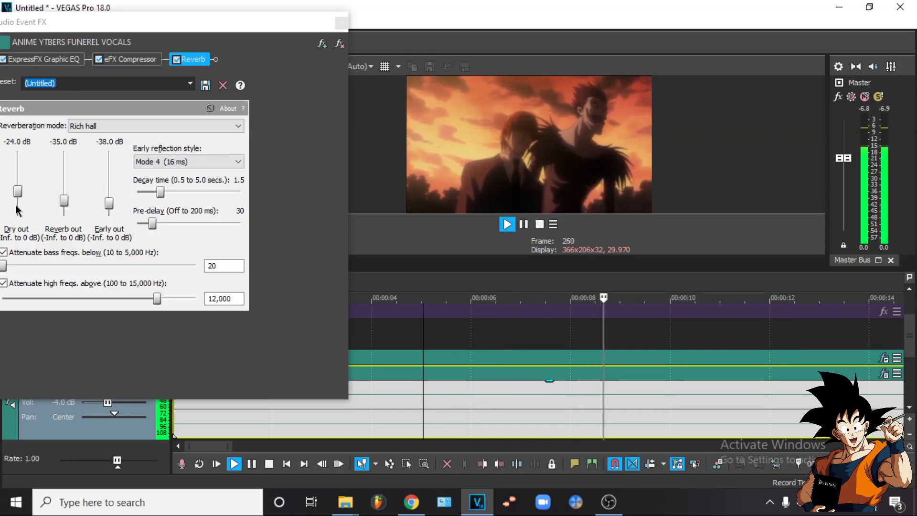
click(341, 22)
Turn off solo on both green vocals tracks and play the full mix from the start of the timeline
key(space)
click(146, 372)
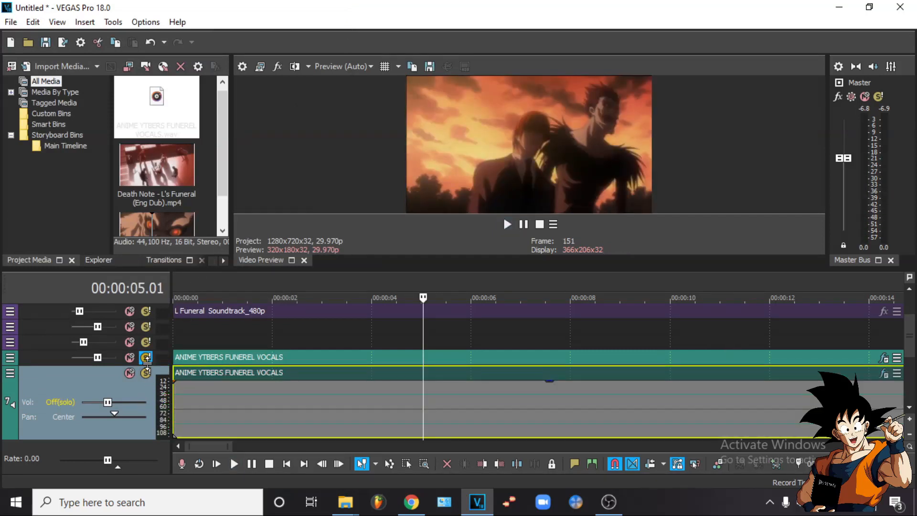
click(146, 359)
key(space)
scroll(235, 335, down, 5)
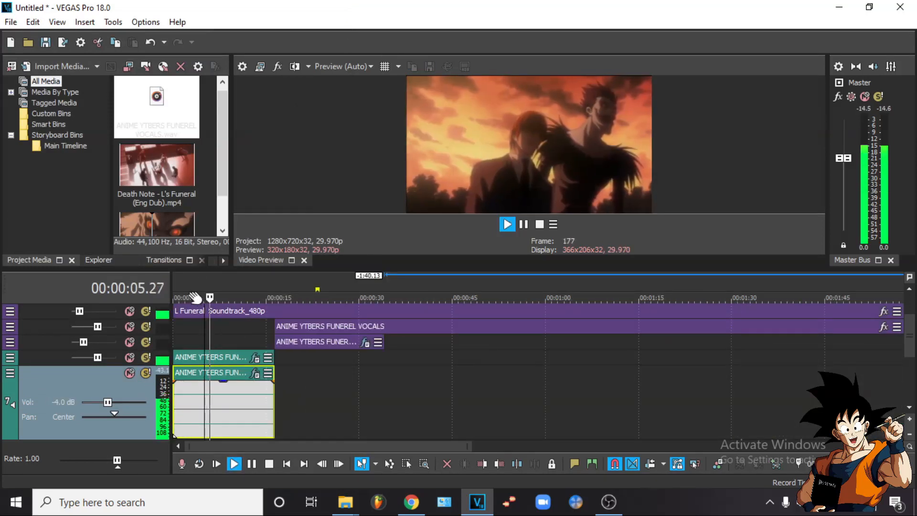
click(175, 283)
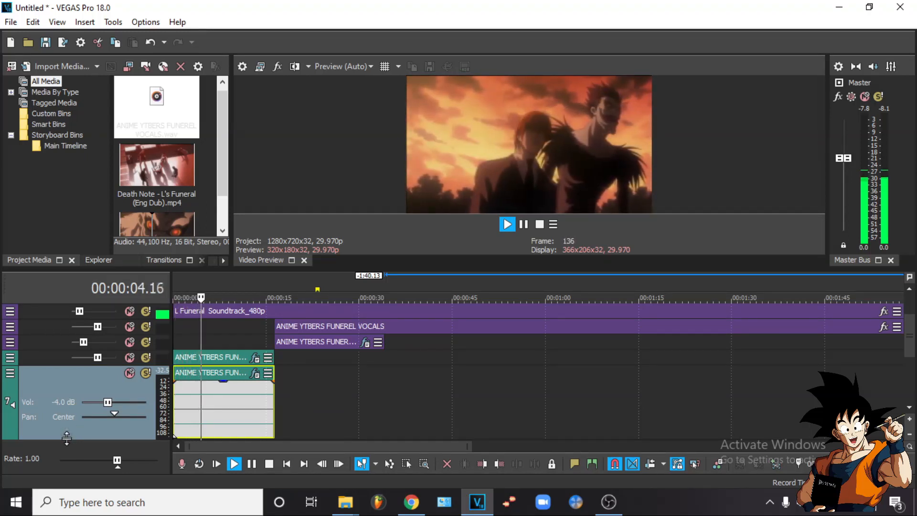
Collapse track 7, enlarge track 5, and trim the start of its first vocals clip to about 0:25
drag(67, 439, 78, 381)
scroll(193, 408, down, 2)
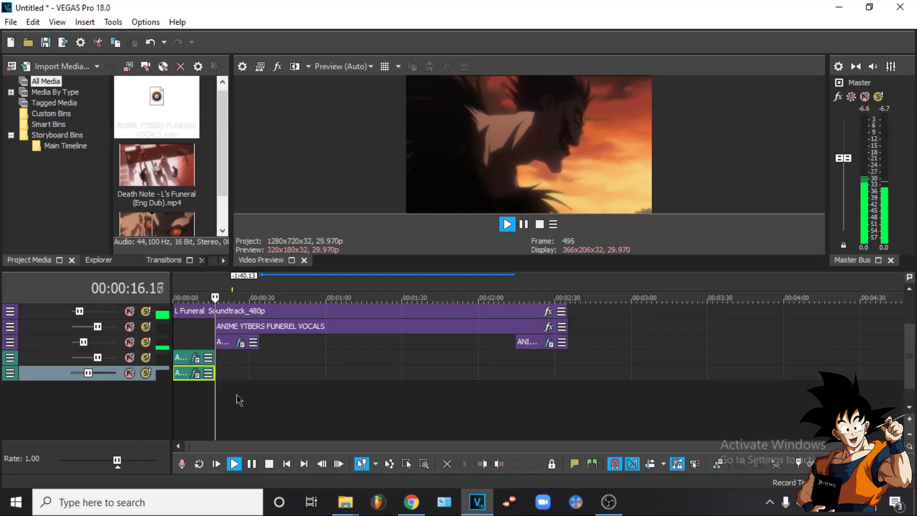
scroll(258, 391, up, 5)
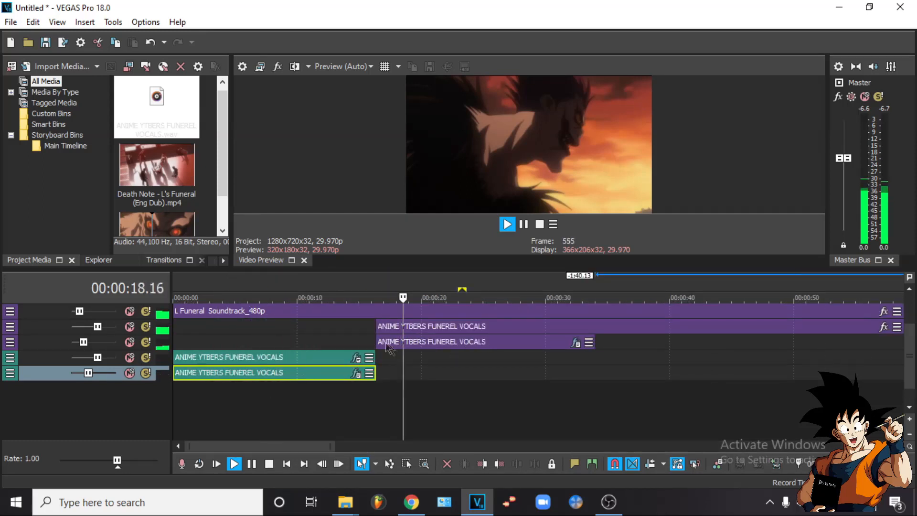
drag(379, 343, 446, 342)
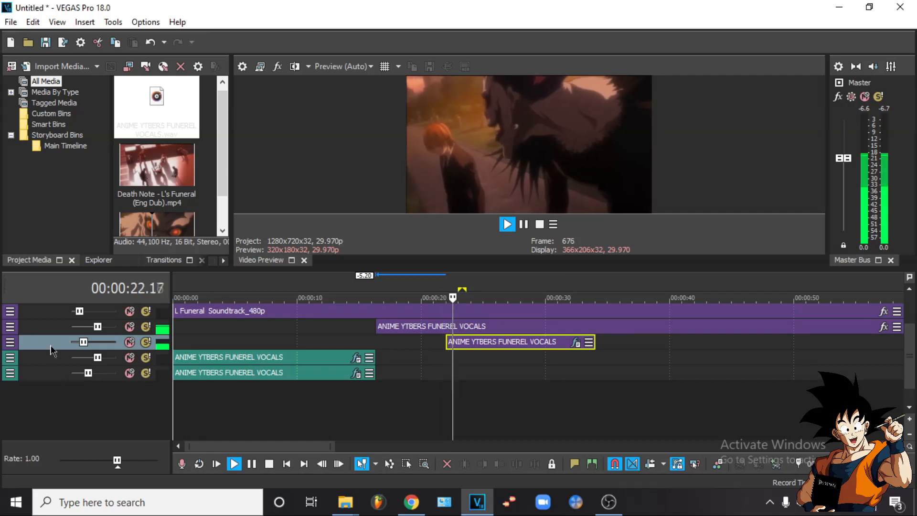
drag(49, 350, 49, 400)
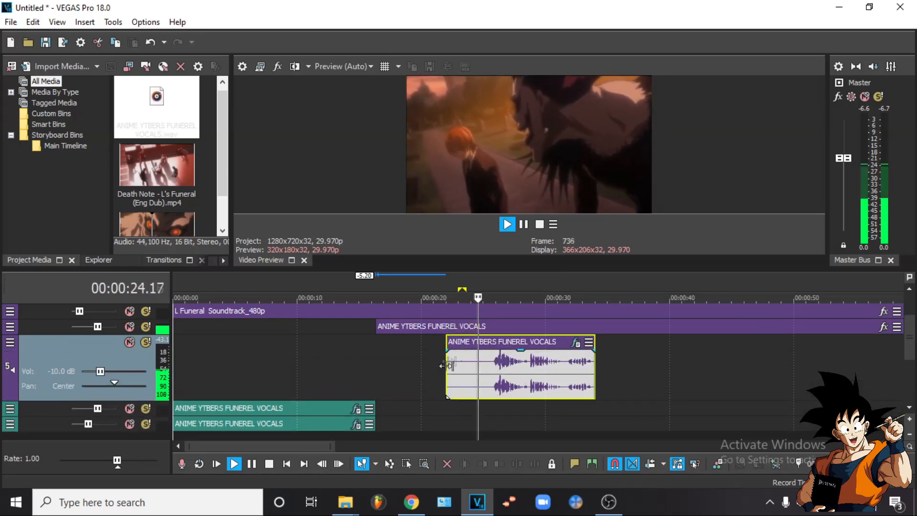
drag(444, 368, 488, 368)
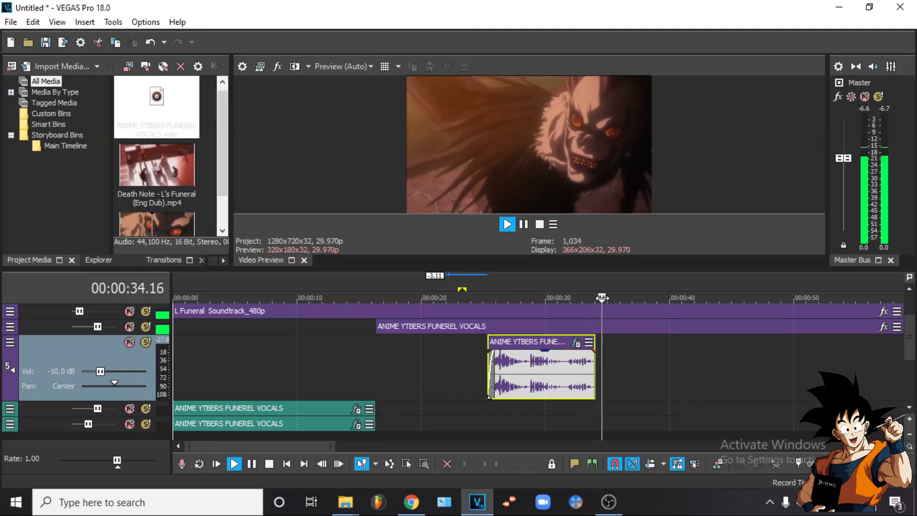
scroll(603, 298, down, 3)
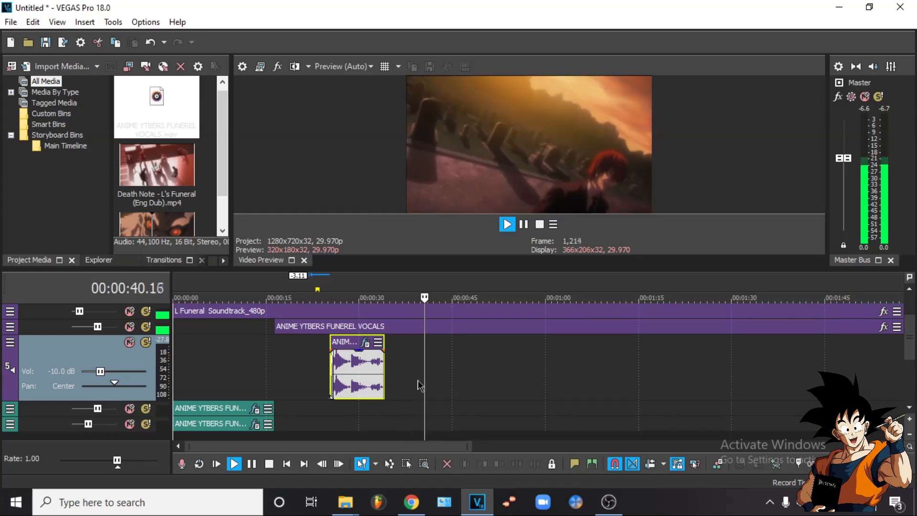
key(space)
Collapse track 5, and move the L Funeral Soundtrack track below all the vocals tracks, enlarging it
scroll(419, 386, down, 3)
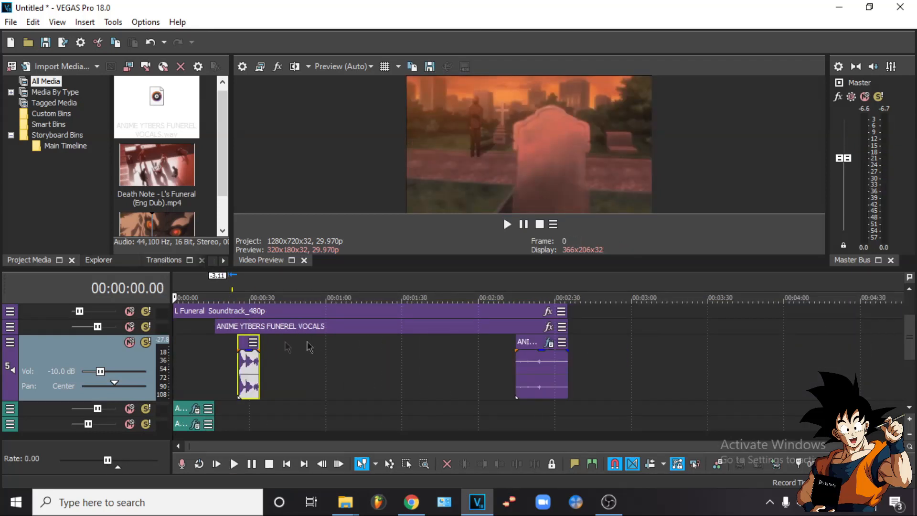
drag(40, 400, 55, 319)
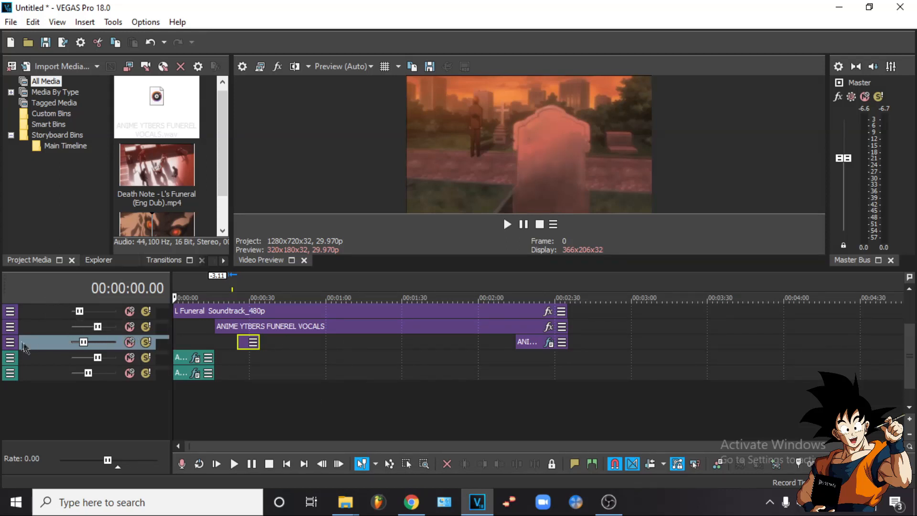
drag(38, 314, 101, 397)
drag(51, 380, 46, 442)
click(189, 409)
scroll(190, 410, up, 5)
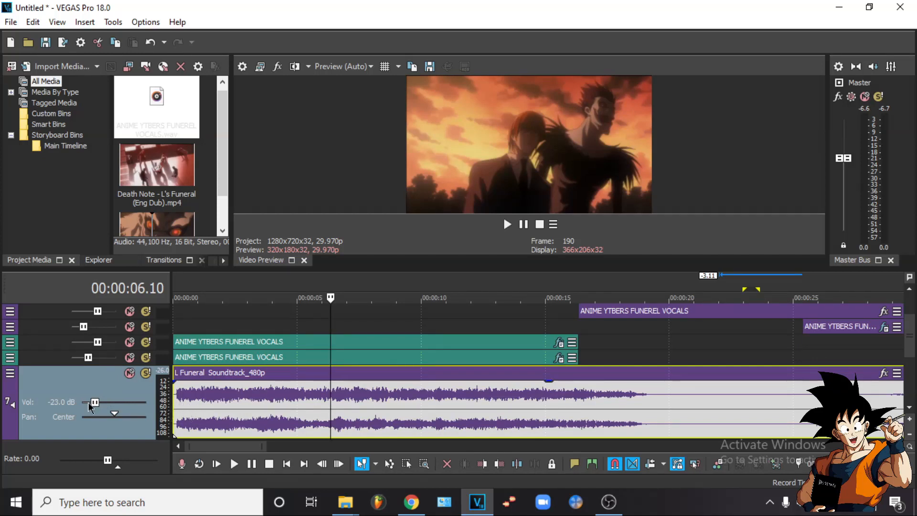
Set the soundtrack track's volume to -11.0 dB and play the mix from the start
scroll(97, 403, up, 18)
scroll(96, 401, down, 7)
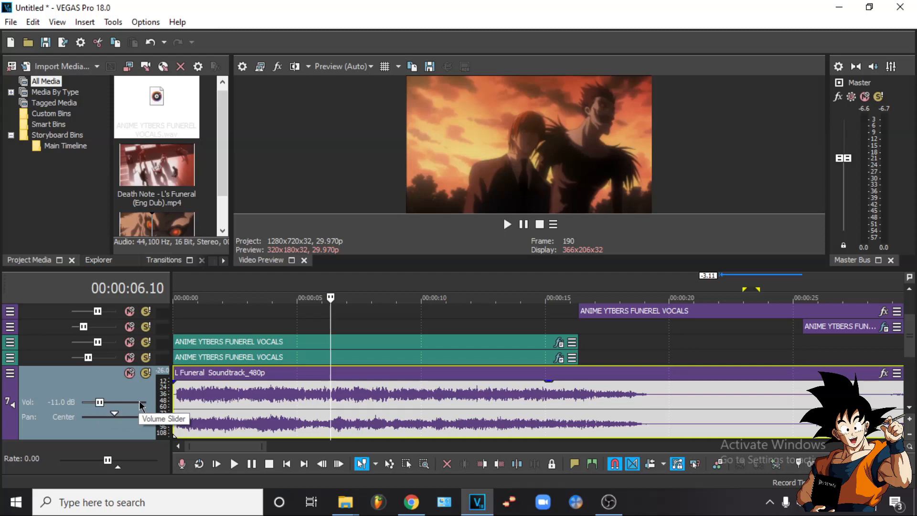
key(Home)
key(space)
scroll(285, 408, down, 4)
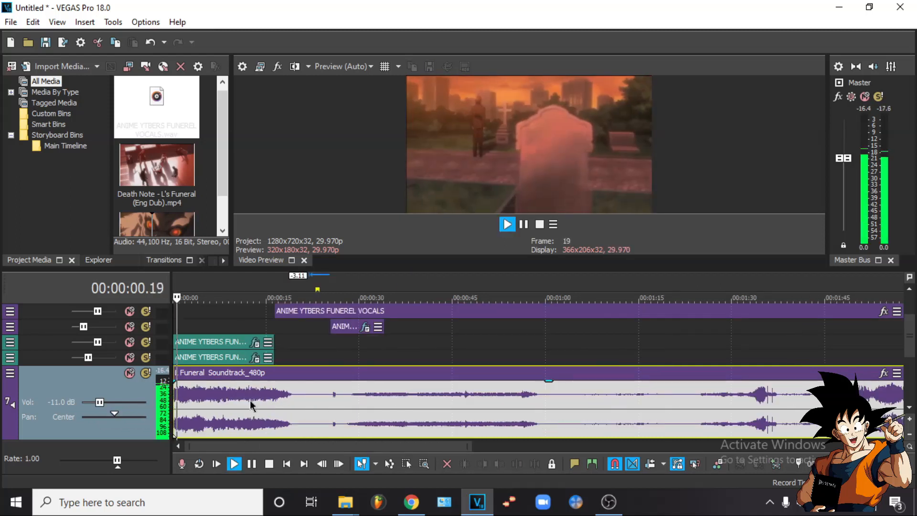
Add a volume envelope to the soundtrack with points at about 0:20 and 0:22, lower the opening section to -7.6 dB, and replay it
click(291, 408)
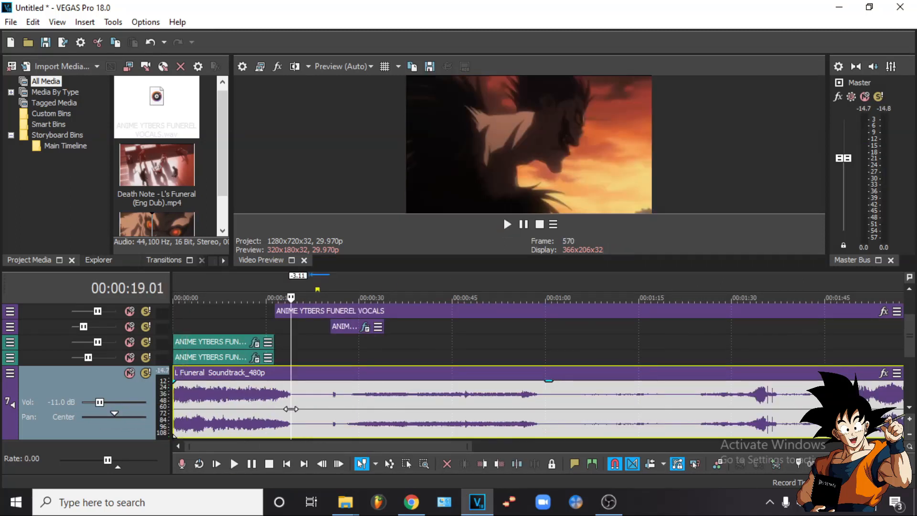
key(v)
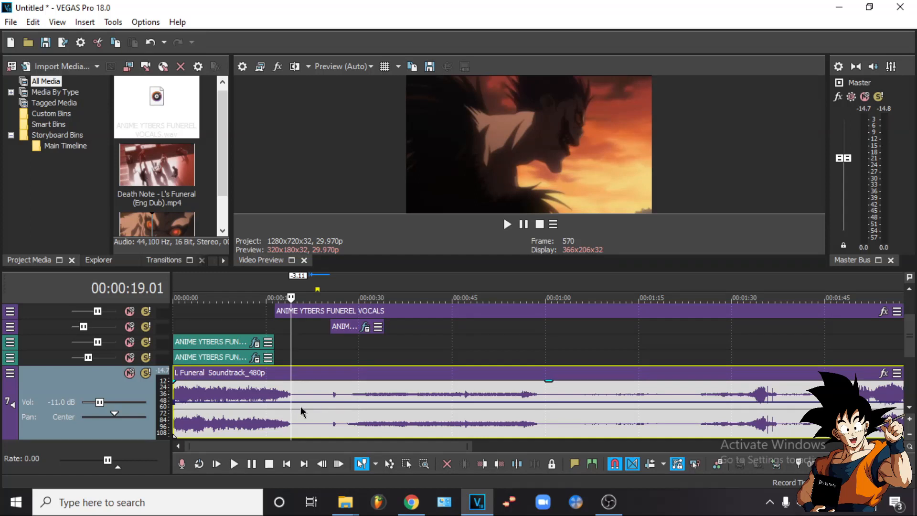
double_click(310, 402)
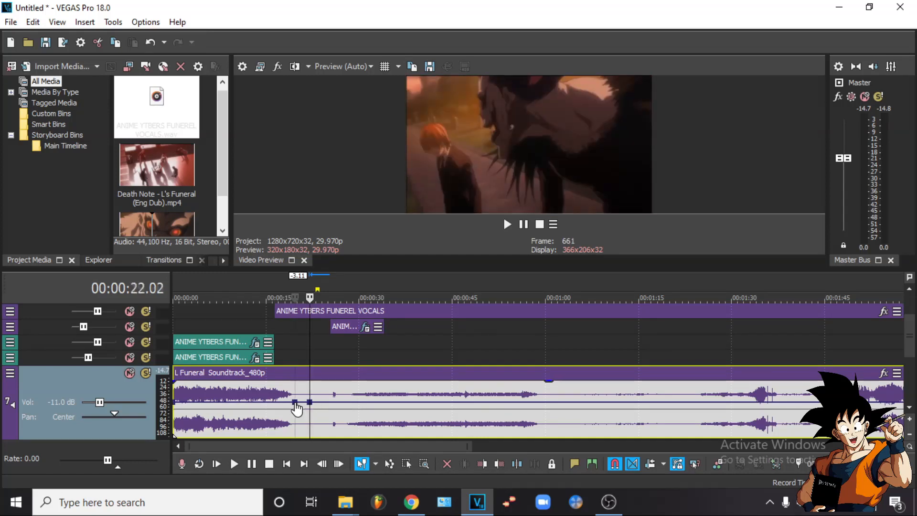
drag(295, 403, 295, 422)
key(space)
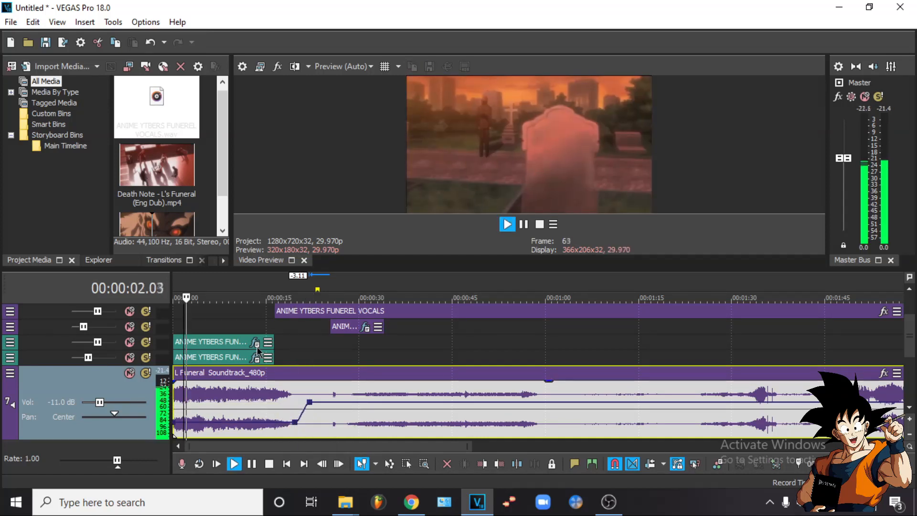
click(210, 281)
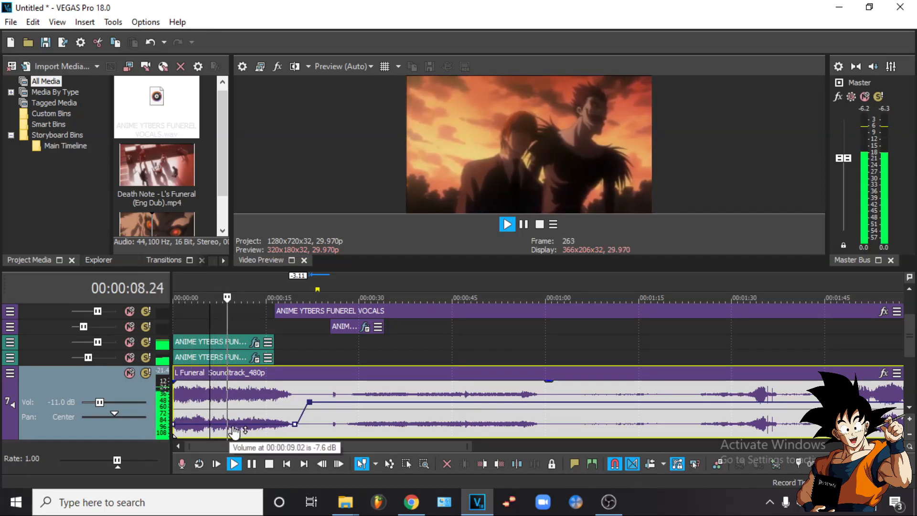
key(space)
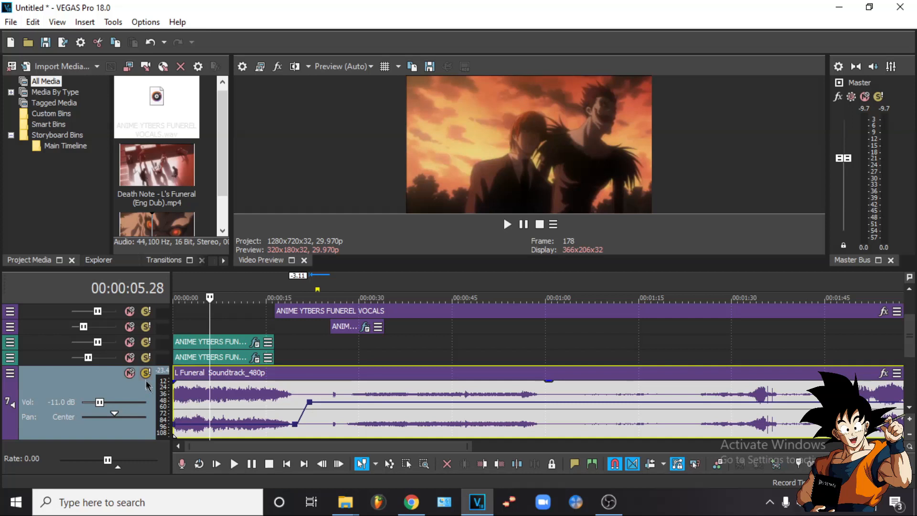
Compare the opening from about 0:05 with the soundtrack track soloed and muted, restoring the full mix and playing it
key(space)
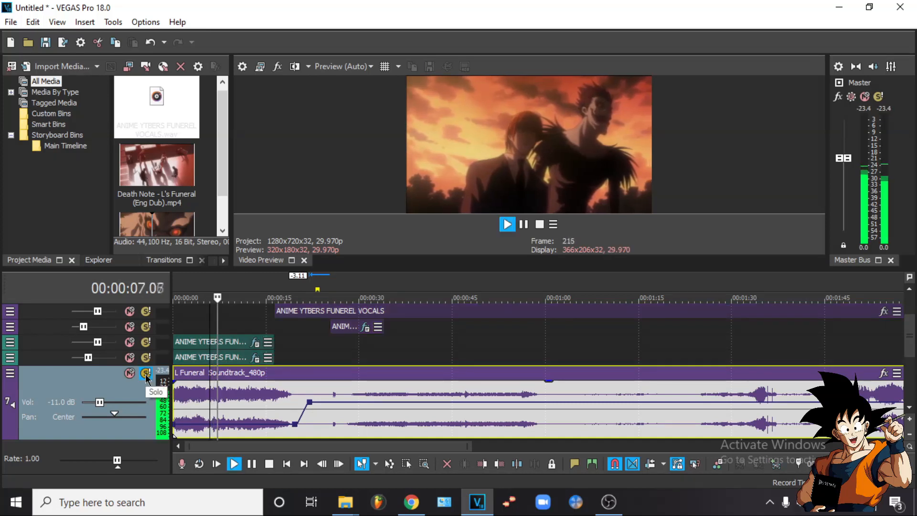
key(space)
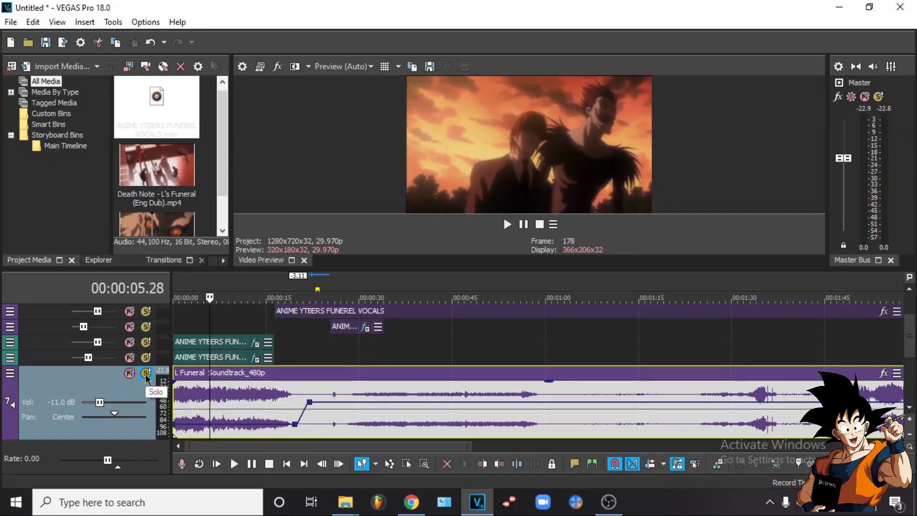
click(146, 372)
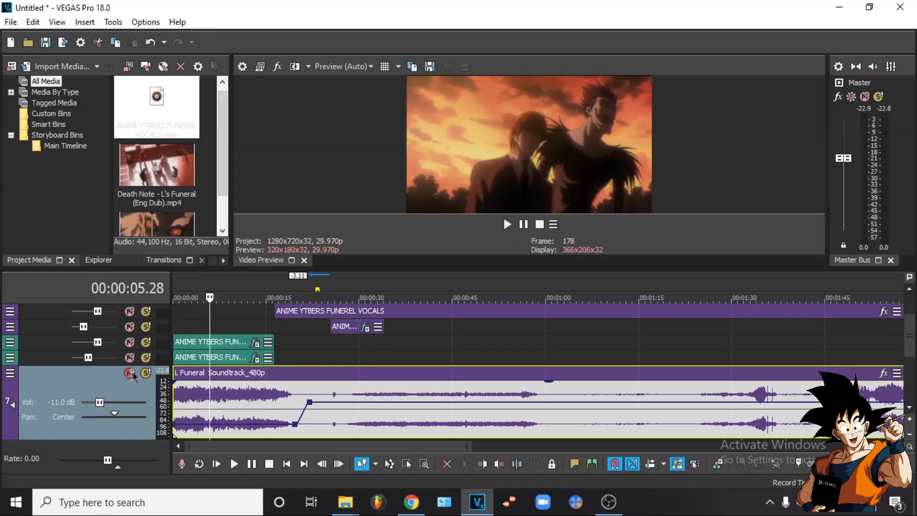
click(129, 373)
key(space)
key(space)
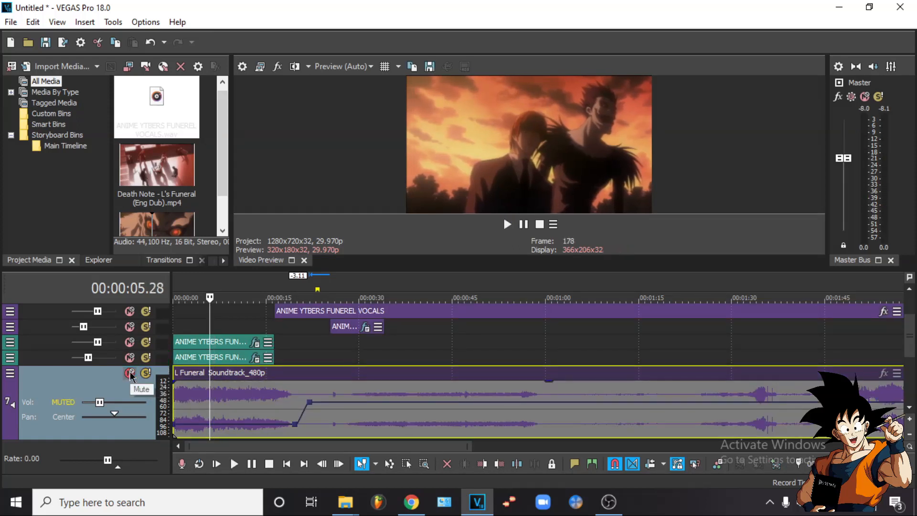
click(130, 373)
key(space)
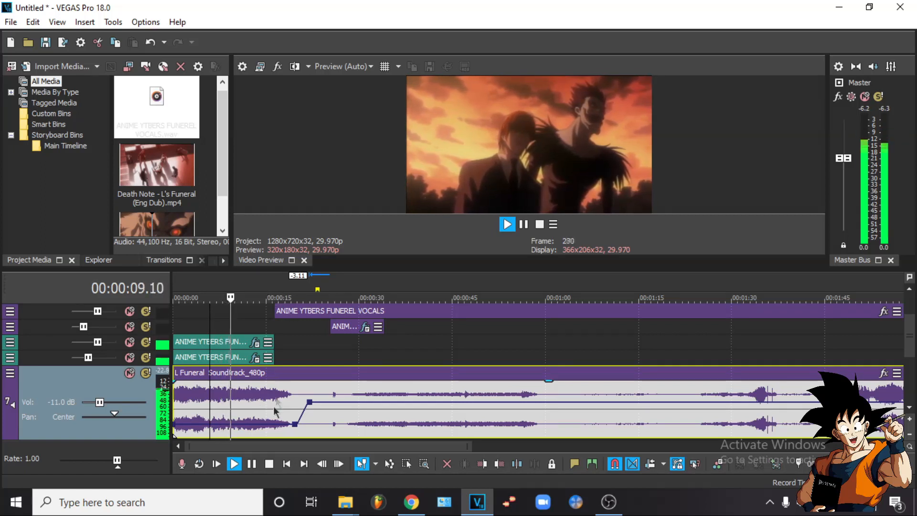
Lower the opening section of the soundtrack's volume envelope slightly further and play the mix on past 0:25
drag(256, 424, 256, 429)
click(276, 283)
click(295, 288)
click(332, 283)
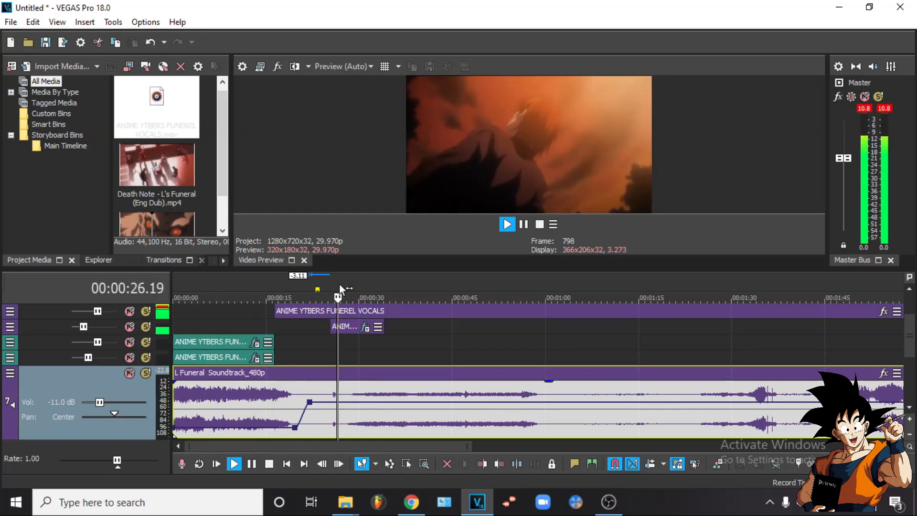
Add soundtrack envelope points at about 0:26, 0:28, 1:00 and 1:06, lower the section between the middle two, and replay it
scroll(339, 283, up, 3)
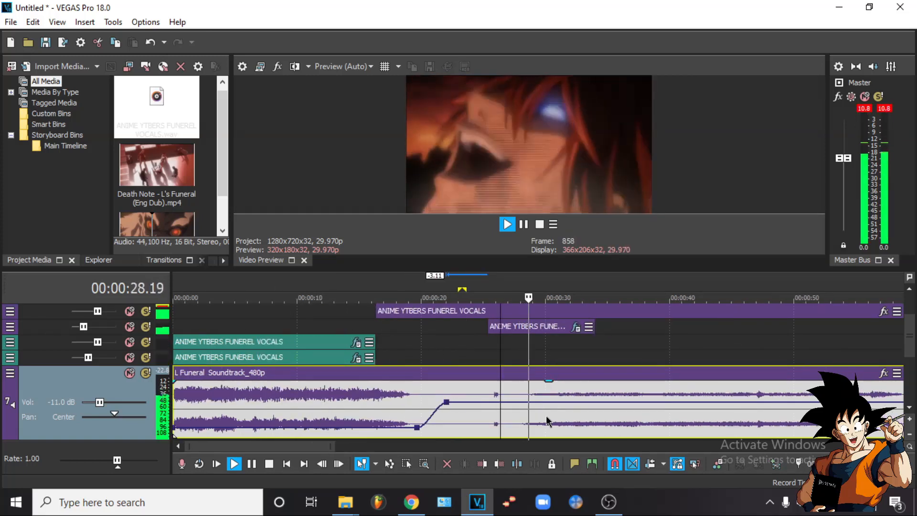
scroll(546, 415, down, 5)
scroll(300, 418, up, 3)
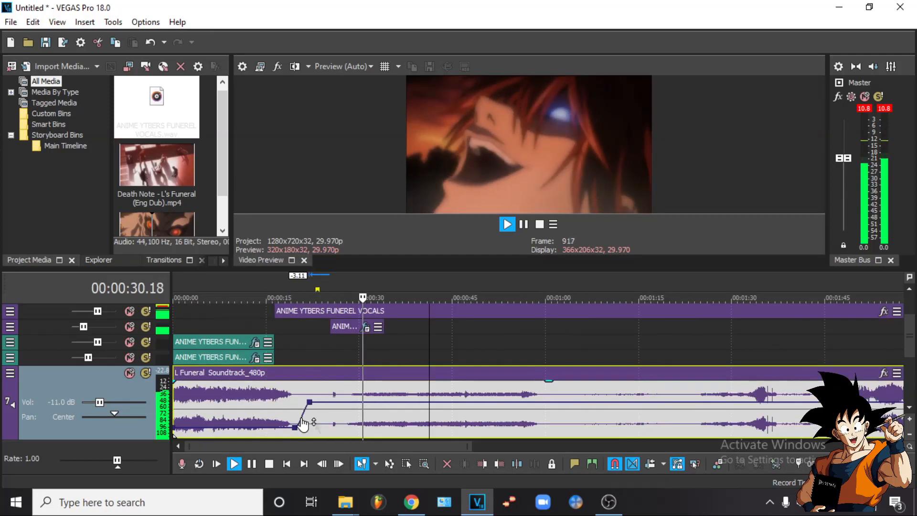
double_click(581, 403)
double_click(547, 402)
double_click(335, 402)
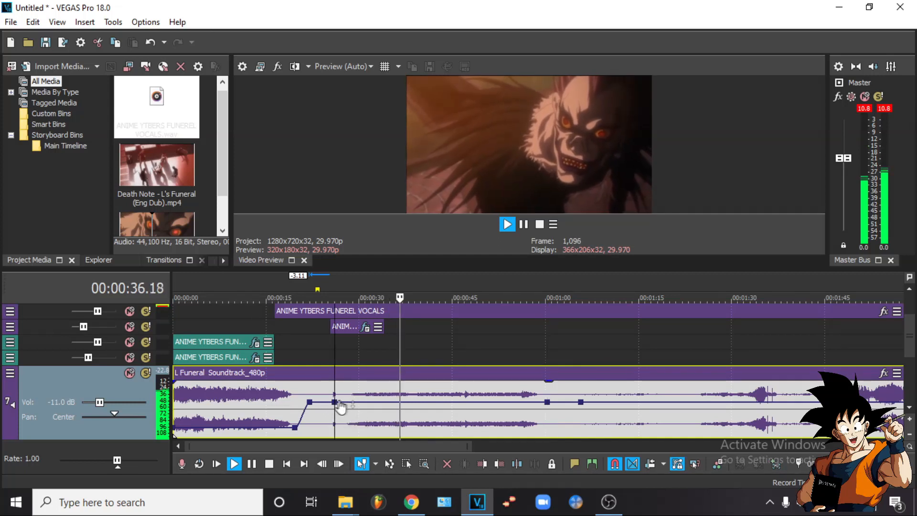
double_click(346, 402)
drag(400, 409, 401, 416)
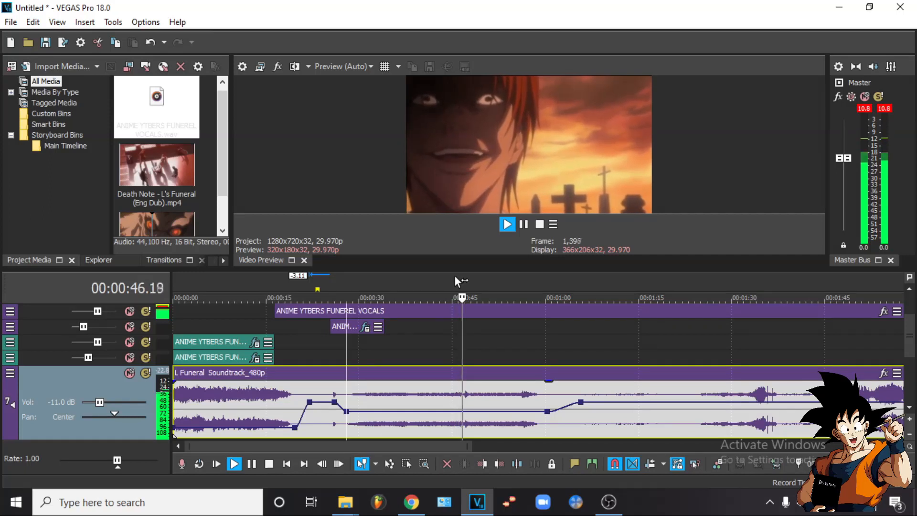
key(space)
key(space)
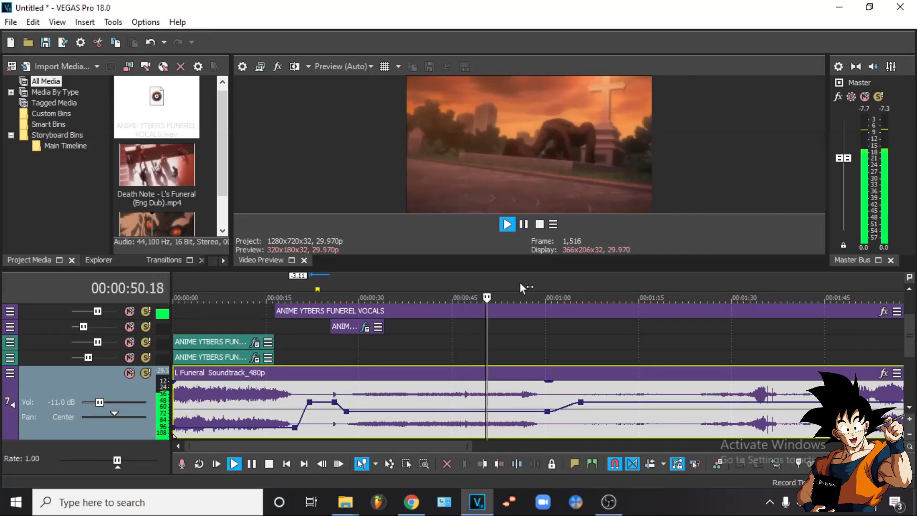
Listen to the mix from about 1:12, 1:19 and 1:26 to find where the soundtrack needs lowering
click(620, 277)
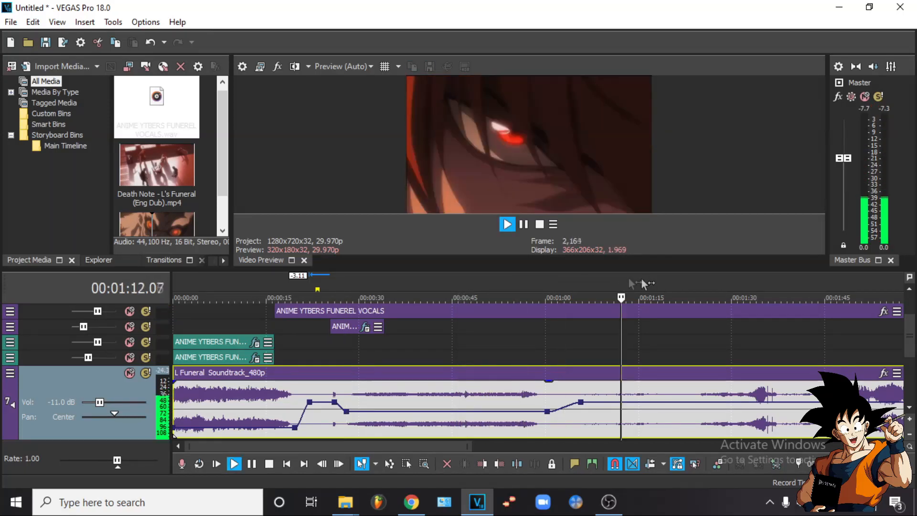
click(662, 279)
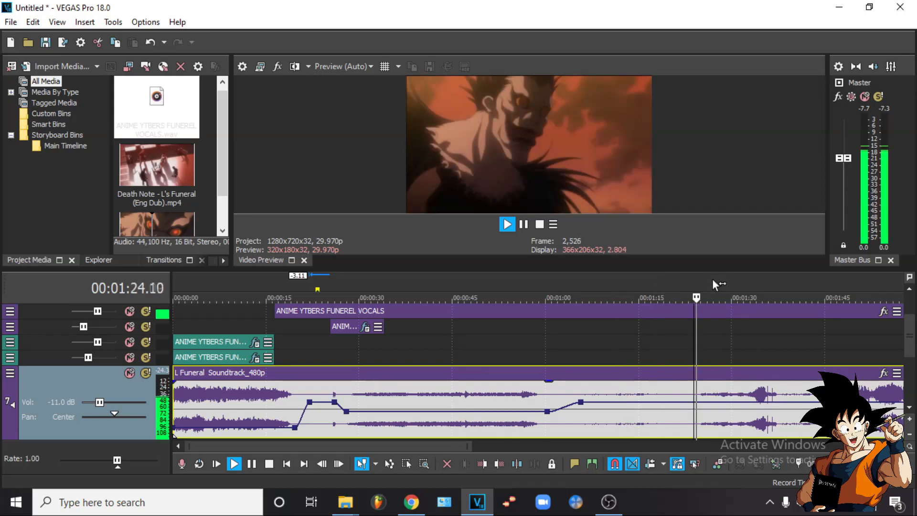
scroll(580, 394, up, 3)
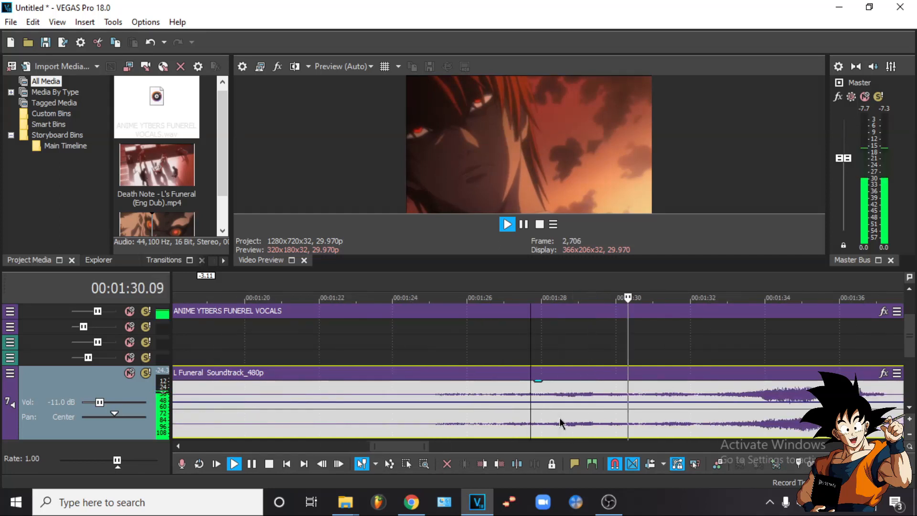
scroll(484, 419, up, 3)
click(483, 419)
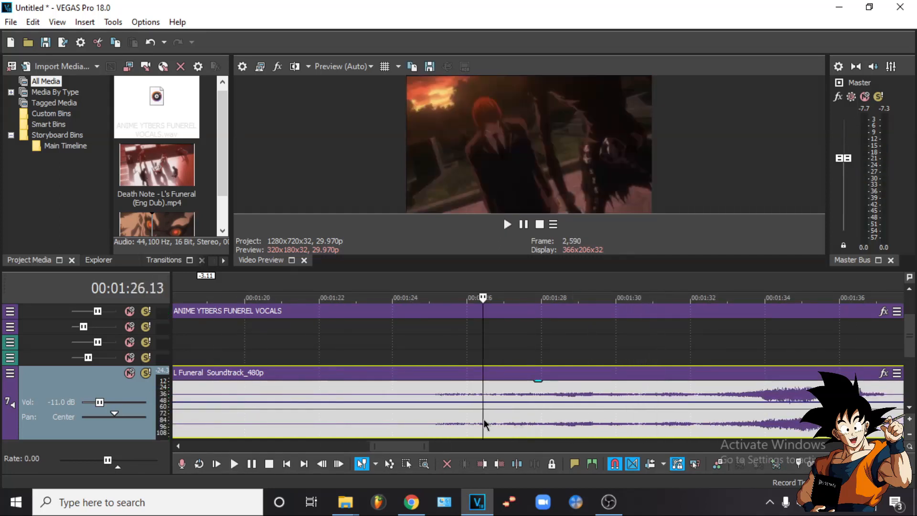
key(space)
key(space)
Add soundtrack envelope points at about 1:27, 1:28, 1:31.5 and 1:32.5, lower the section between the middle two, and replay it
click(513, 408)
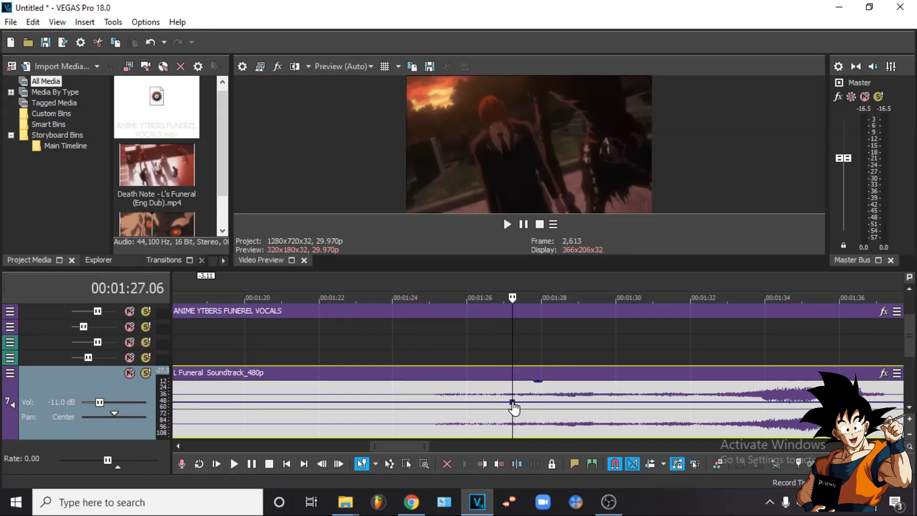
double_click(538, 404)
key(space)
key(space)
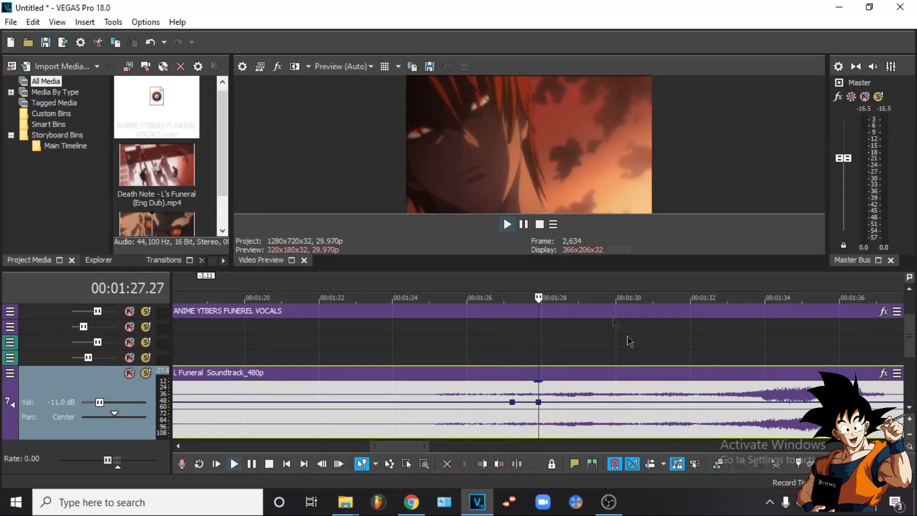
key(space)
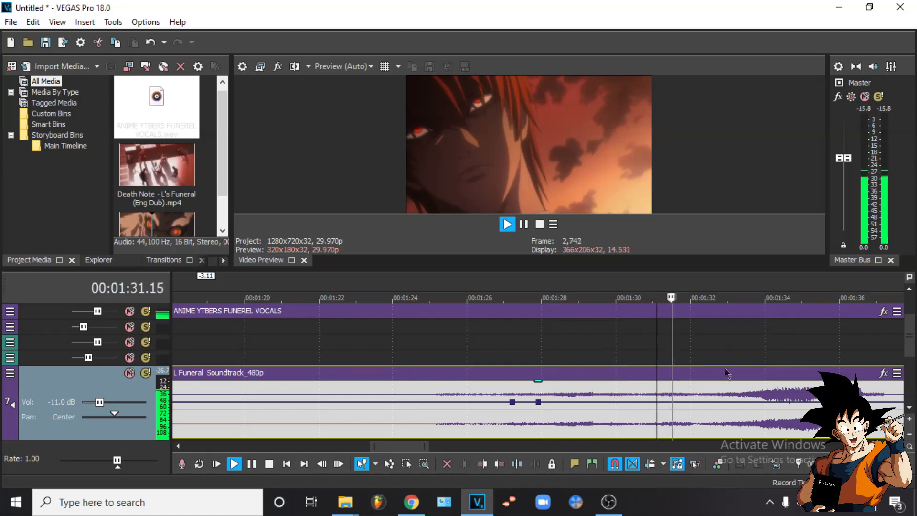
double_click(709, 403)
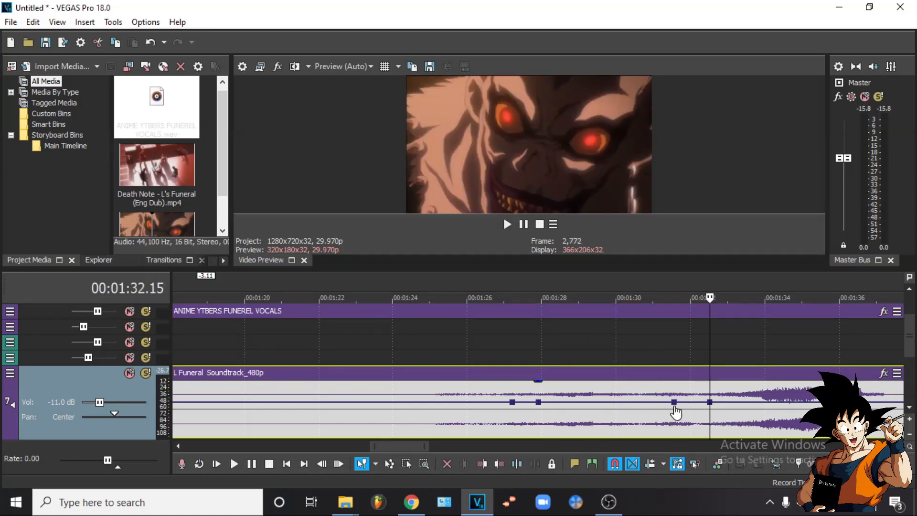
drag(675, 407, 671, 427)
click(500, 284)
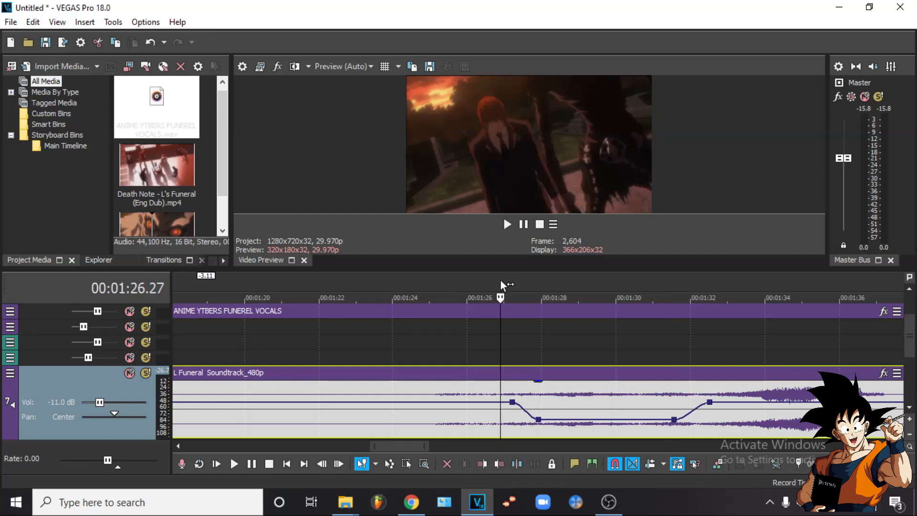
key(space)
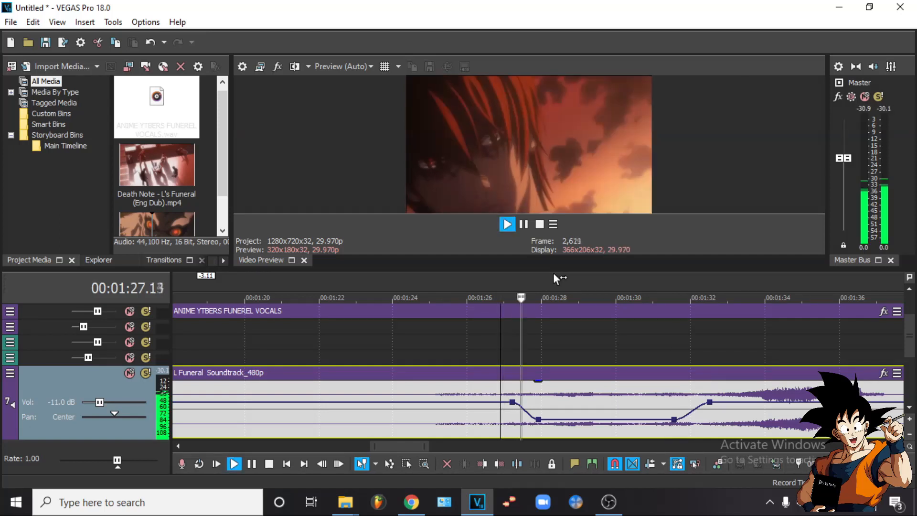
click(554, 274)
key(space)
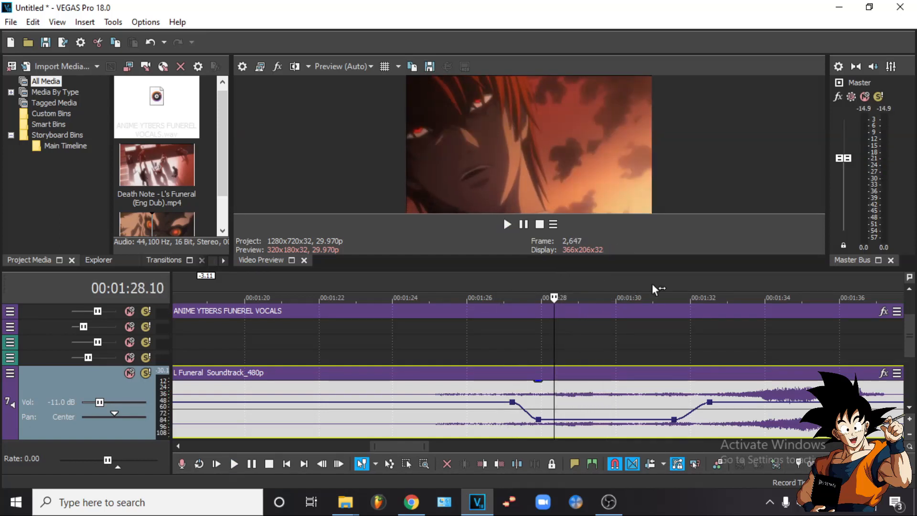
Listen to the mix from about 1:45, where the soundtrack gets louder
scroll(652, 283, down, 4)
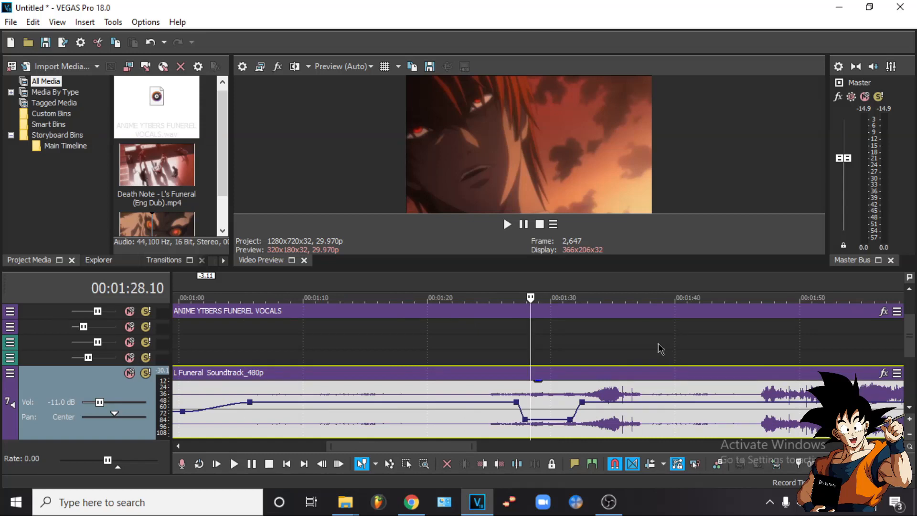
scroll(659, 348, down, 5)
click(609, 273)
key(space)
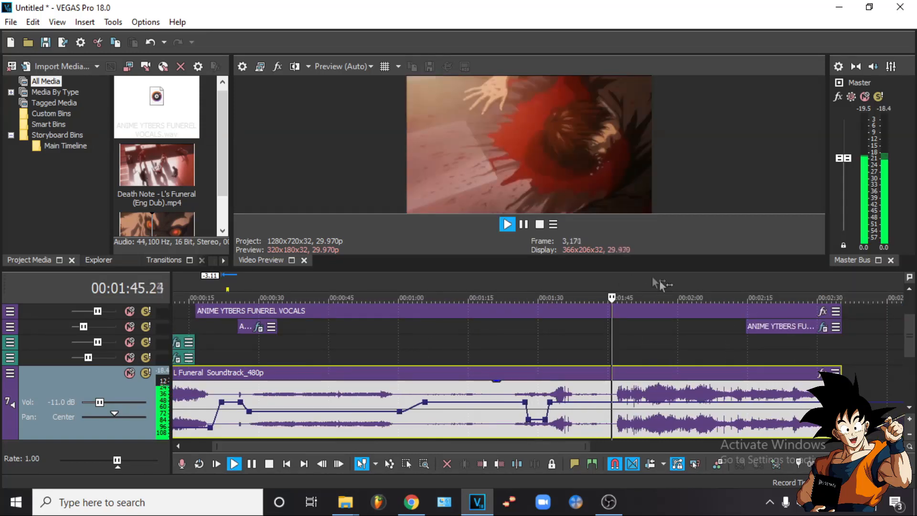
scroll(661, 279, up, 3)
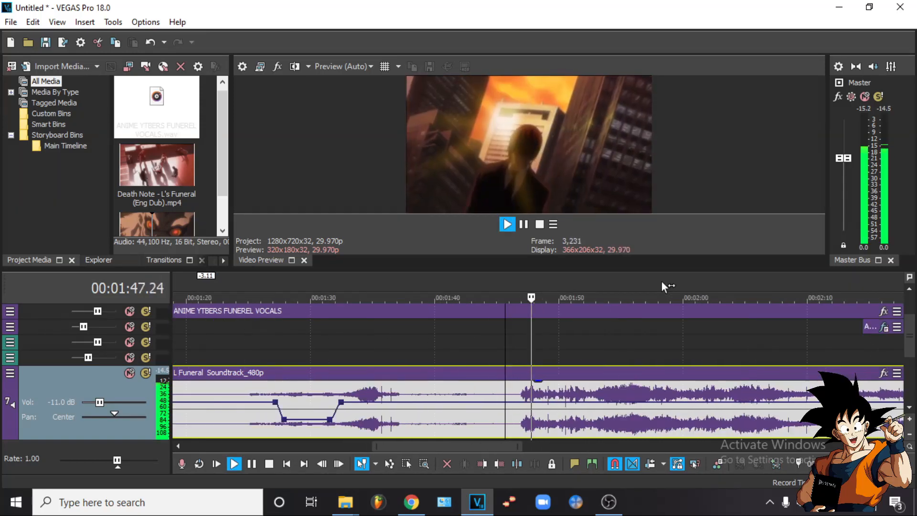
key(space)
Add soundtrack envelope points at about 2:15, 2:16, 2:25 and 2:27, and lower the section between the middle two
scroll(688, 305, down, 5)
click(594, 286)
scroll(588, 282, up, 4)
key(space)
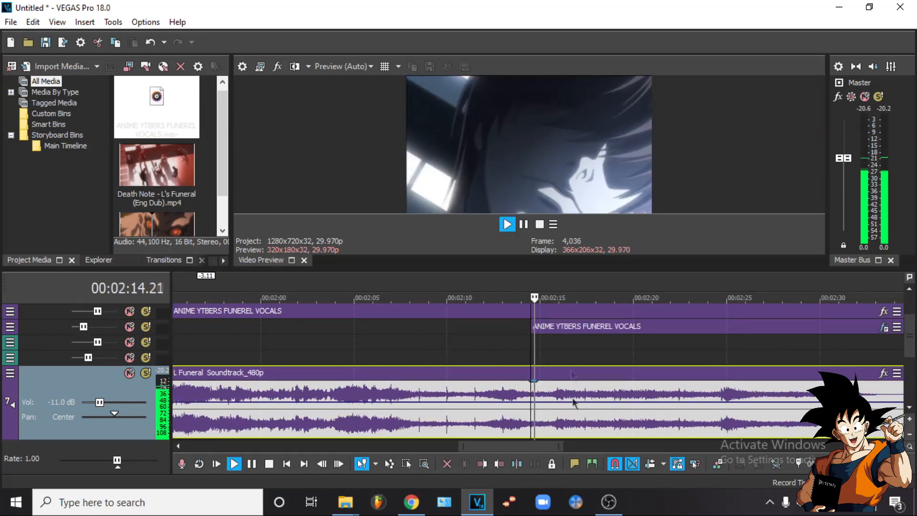
double_click(532, 403)
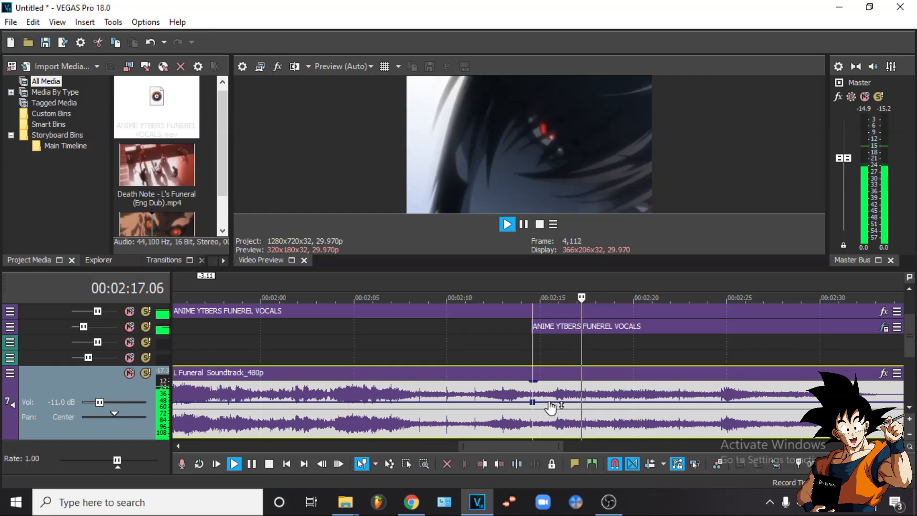
double_click(554, 403)
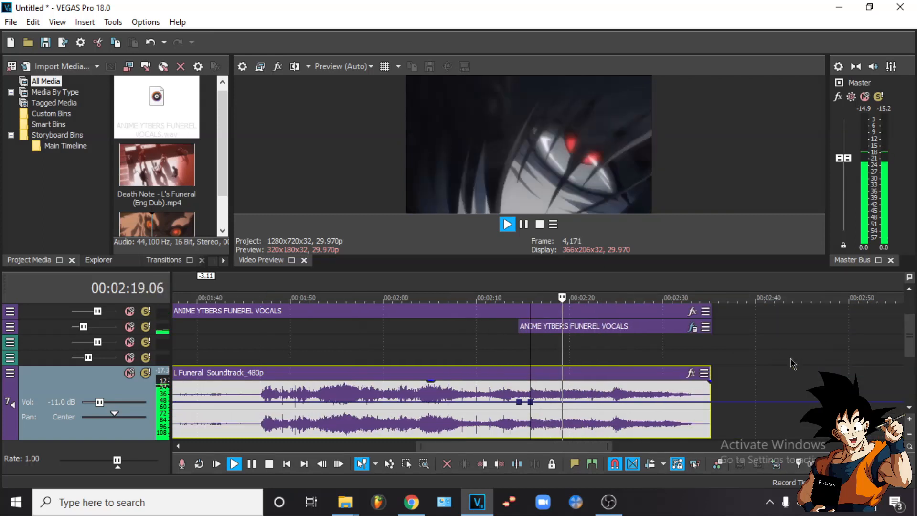
scroll(596, 311, down, 2)
click(631, 287)
double_click(667, 403)
double_click(642, 403)
drag(626, 403, 627, 417)
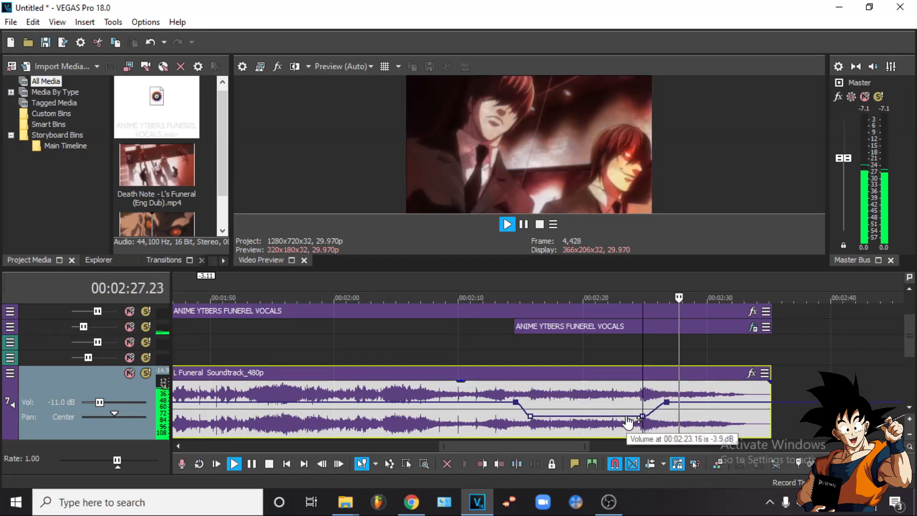
Replay the mix from about 2:14 and adjust the soundtrack's lowered section between 2:16 and 2:25 to about -4.7 dB
key(space)
click(515, 282)
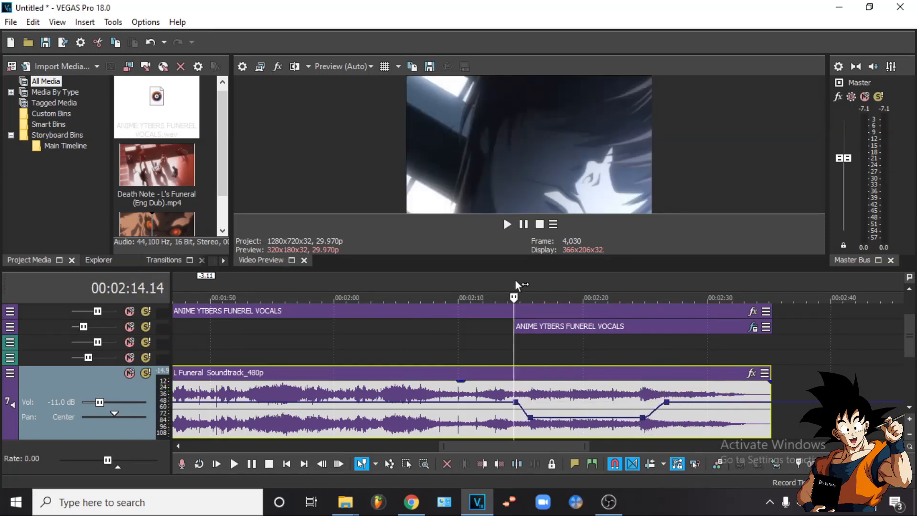
key(space)
scroll(516, 284, up, 4)
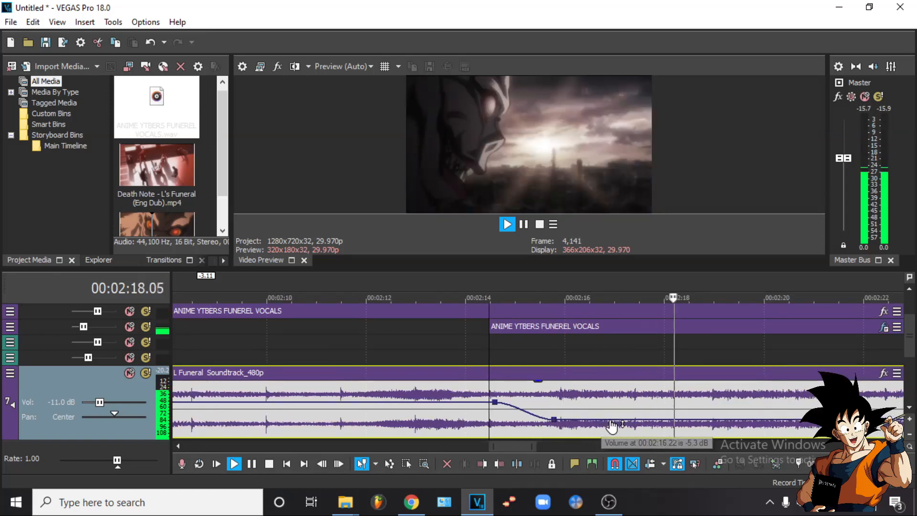
scroll(610, 424, down, 3)
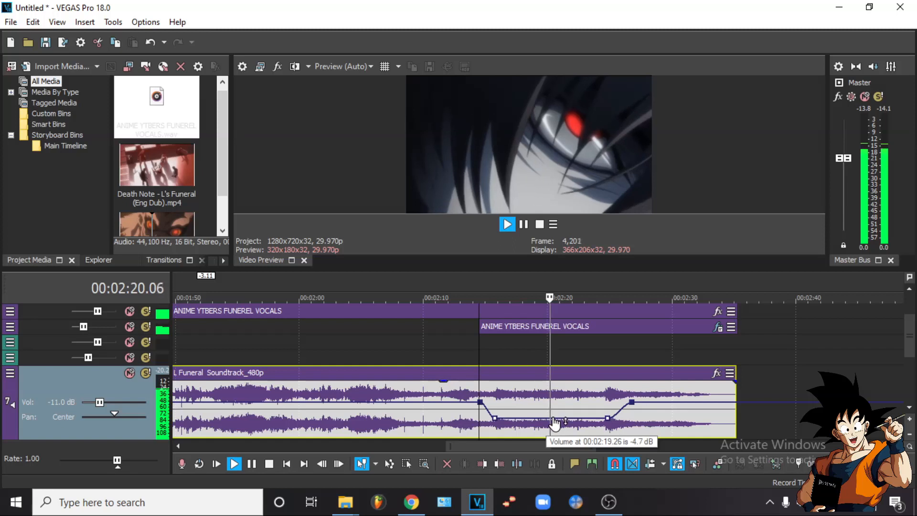
key(space)
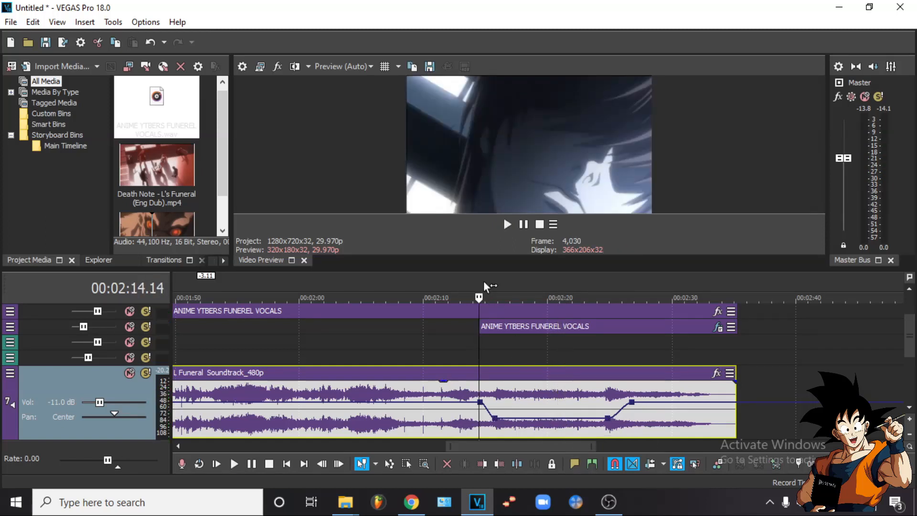
key(space)
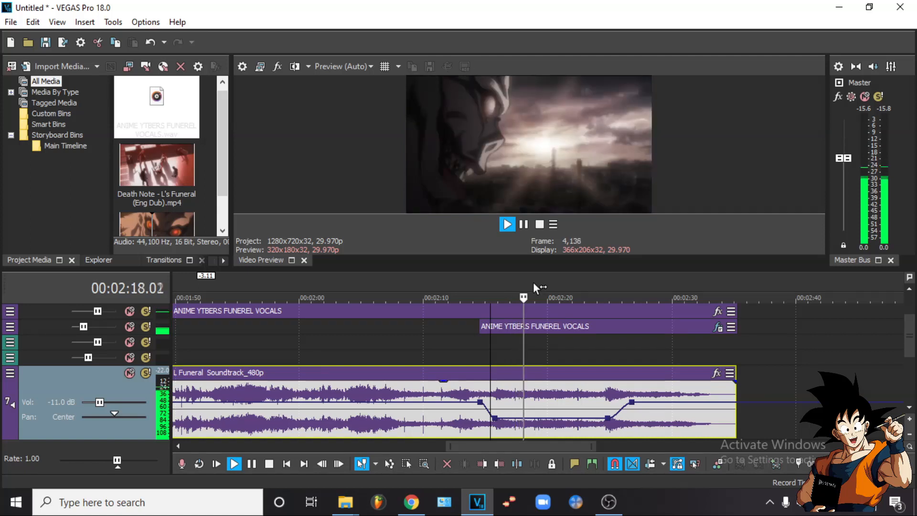
click(557, 282)
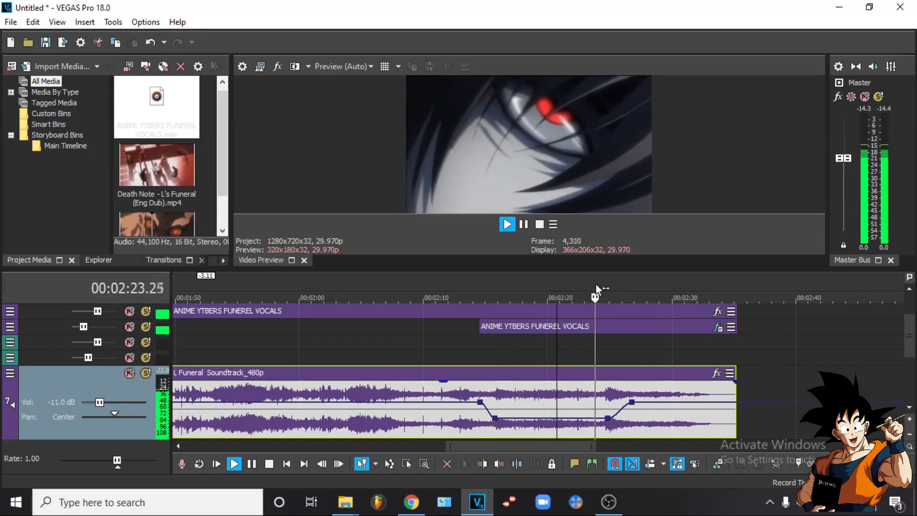
Stop playback, collapse the soundtrack track to minimum height and show the whole project on the timeline
key(space)
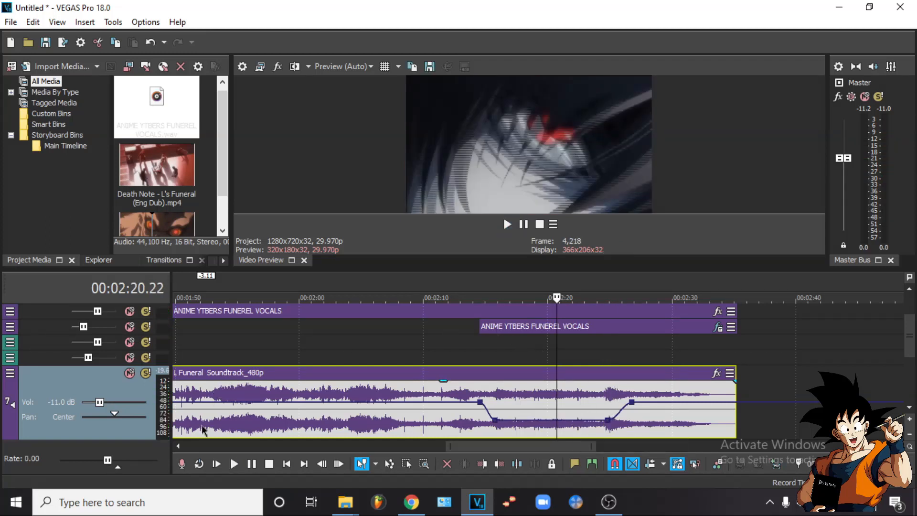
drag(84, 437, 84, 381)
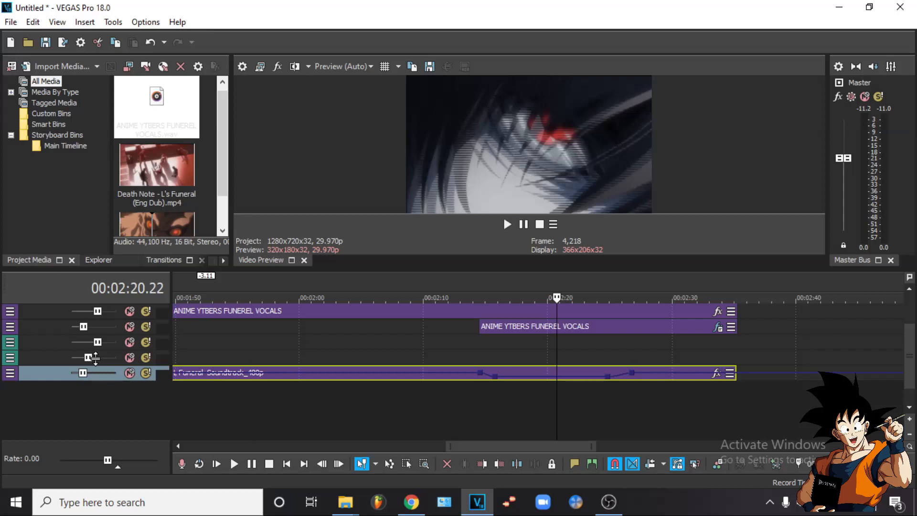
scroll(216, 379, down, 4)
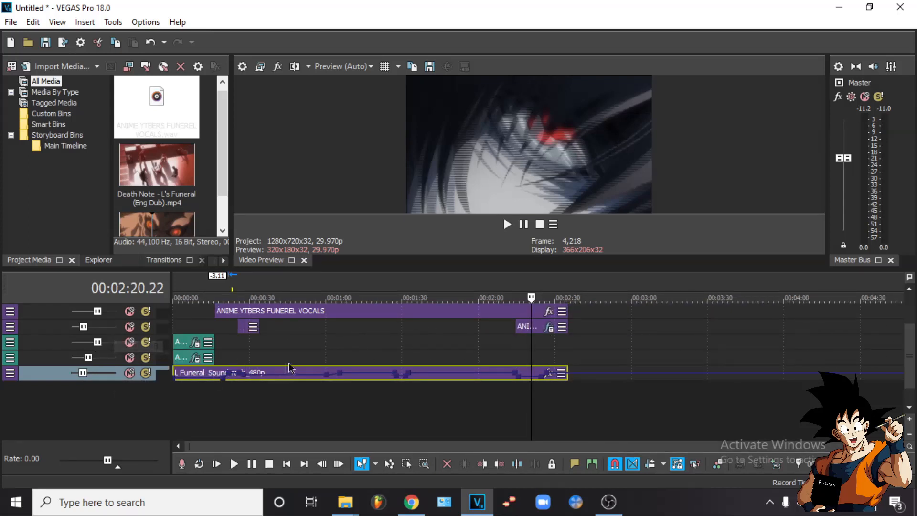
scroll(337, 350, up, 1)
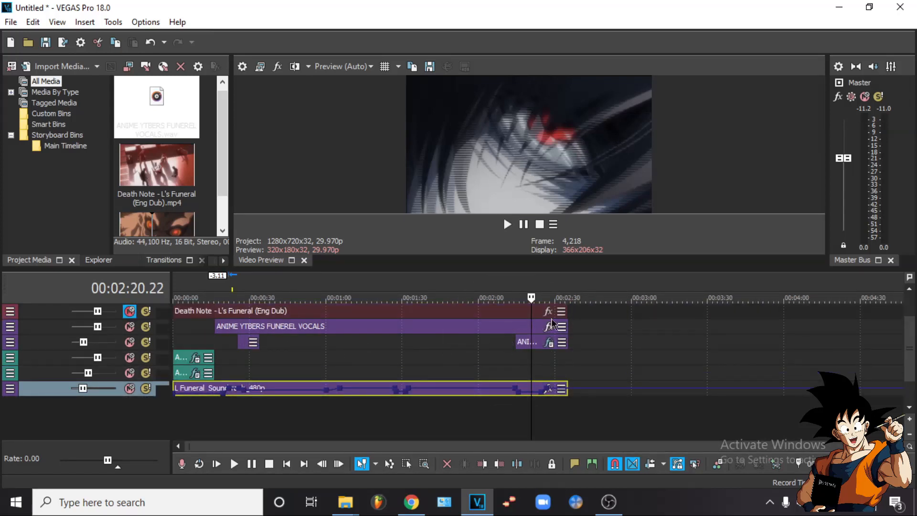
Examine the main vocal track's effects chain, including its eFX Compressor threshold, ratio, attack and release settings
click(14, 332)
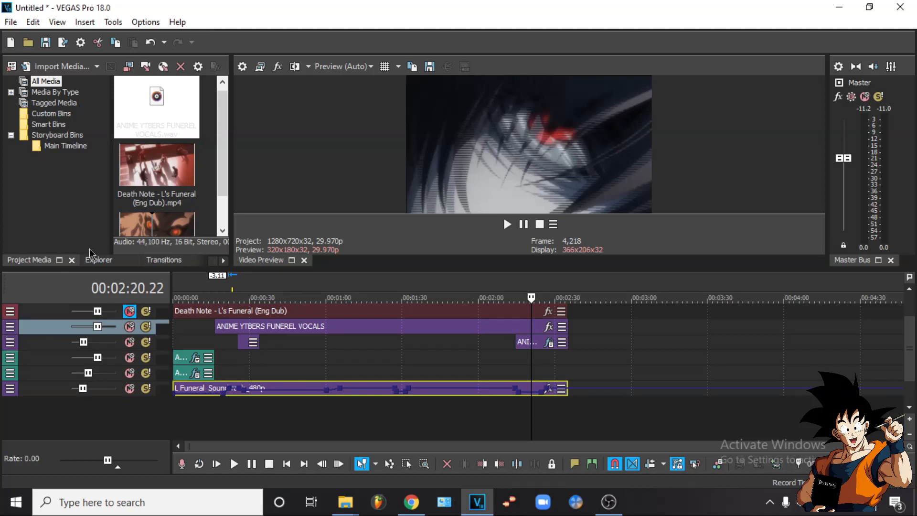
click(10, 342)
click(71, 245)
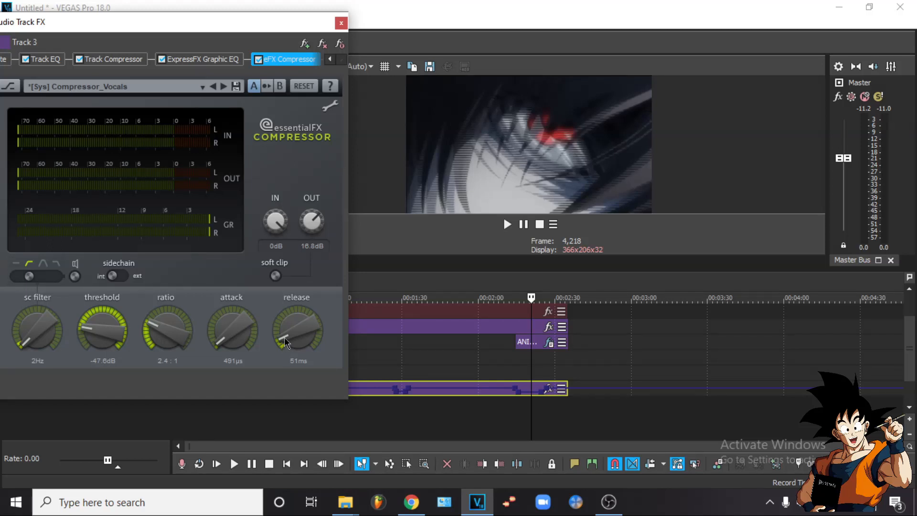
mouse_move(283, 336)
mouse_down()
mouse_move(280, 344)
mouse_move(280, 336)
mouse_up()
click(342, 24)
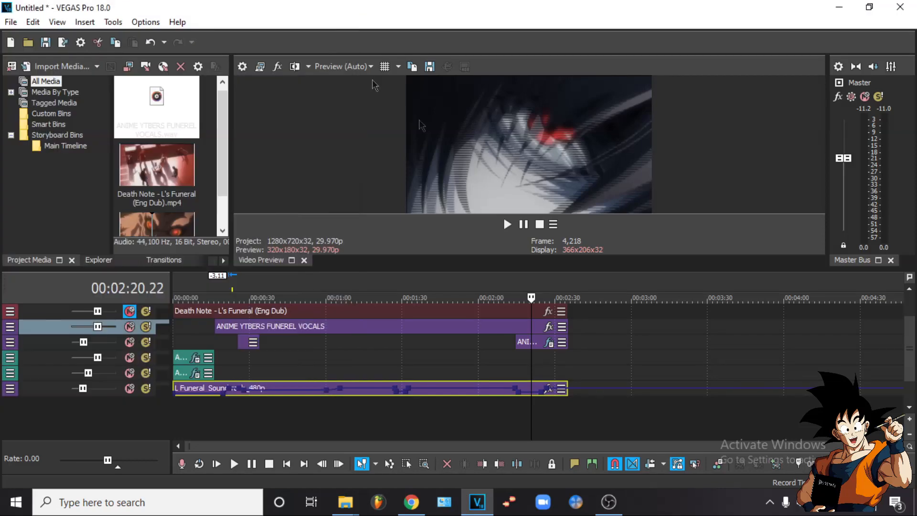
Set the loop region to span the entire project and place the playhead at about 8 seconds
click(504, 286)
double_click(201, 285)
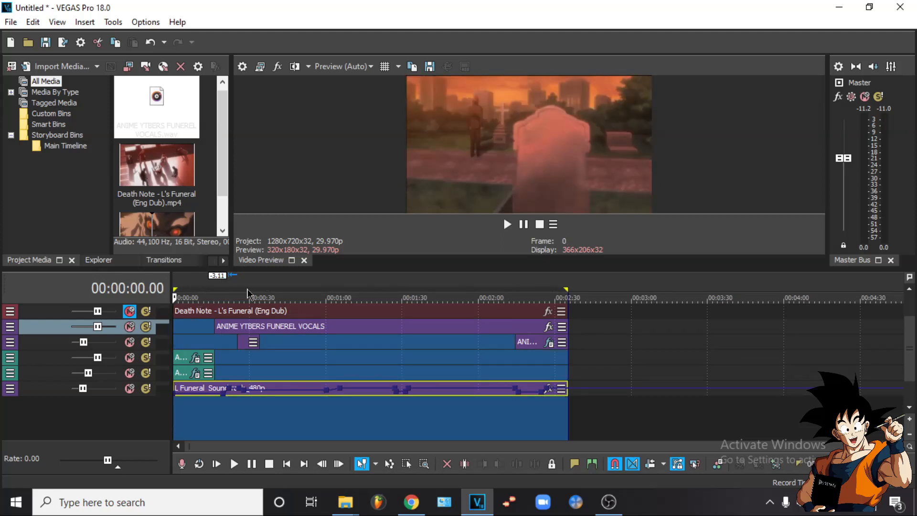
click(194, 287)
Insert an empty video track above the Death Note video track, and collapse the Death Note video track
right_click(32, 317)
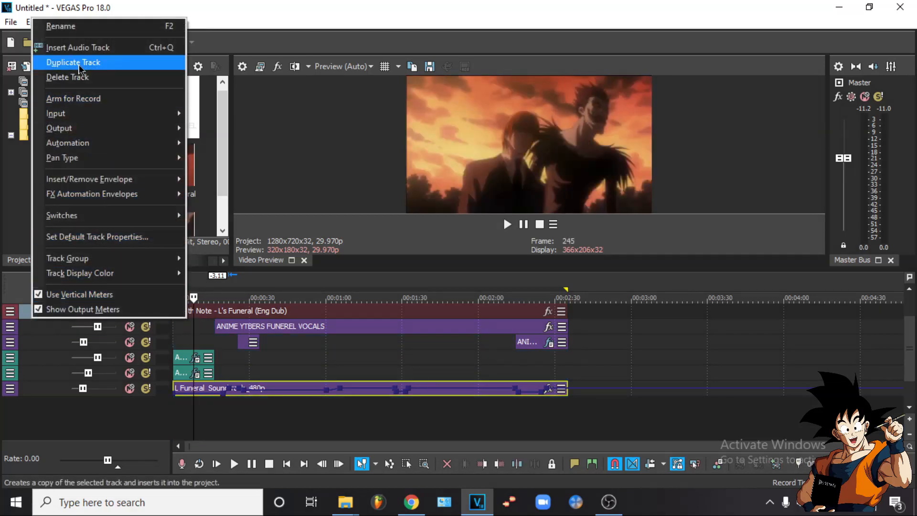
click(94, 409)
key(ctrl+shift+q)
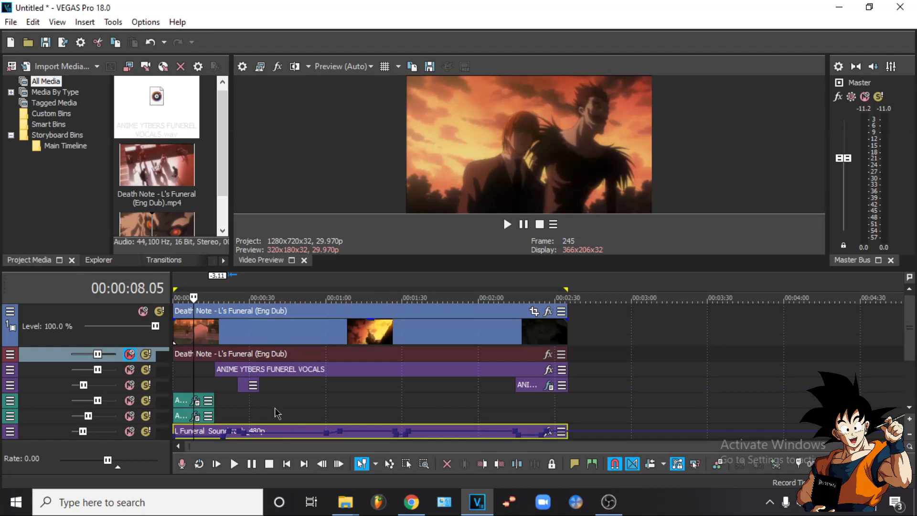
right_click(72, 315)
click(115, 129)
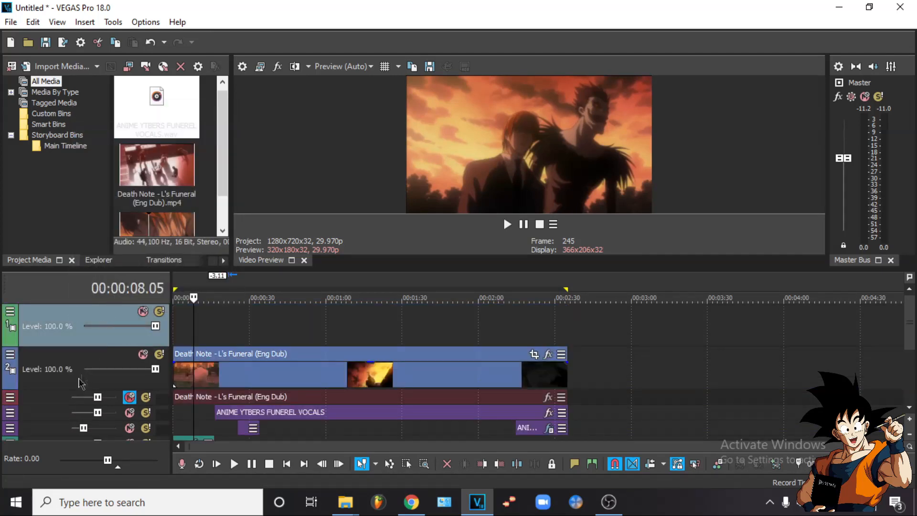
drag(59, 389, 61, 347)
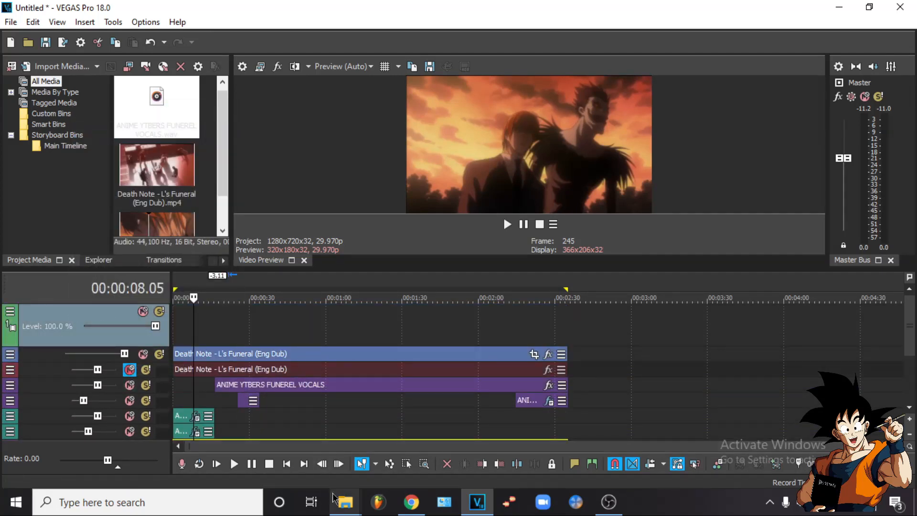
Switch to File Explorer and open the INTRO AND LOGOS folder, two levels above the EP 1 project folder
mouse_move(345, 500)
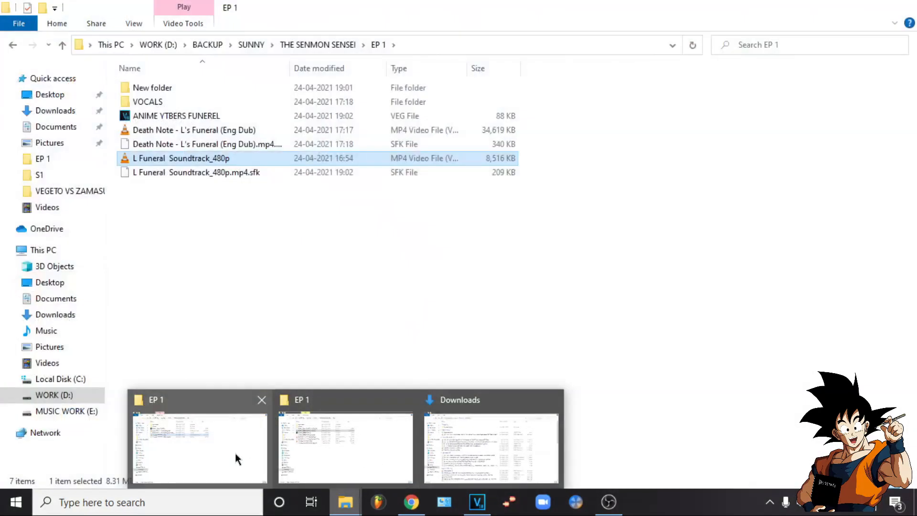
click(235, 453)
click(13, 44)
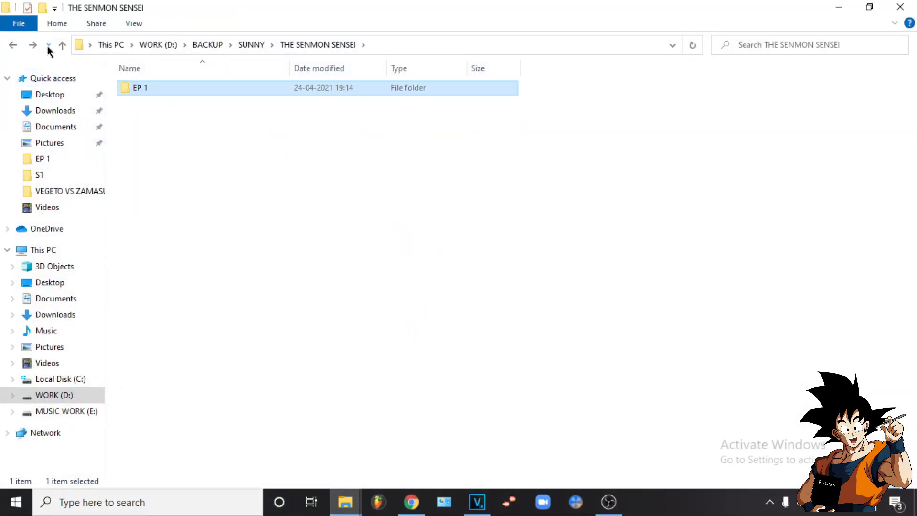
click(13, 45)
scroll(234, 205, down, 15)
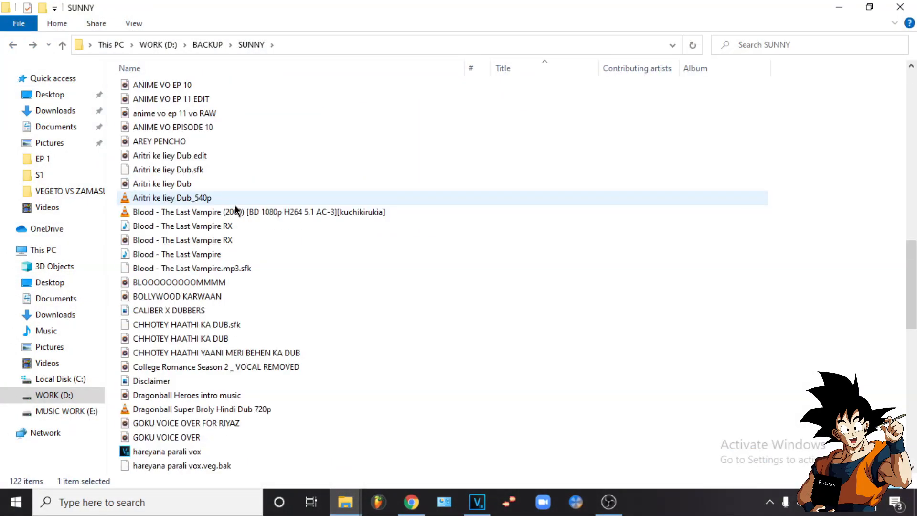
scroll(234, 205, down, 12)
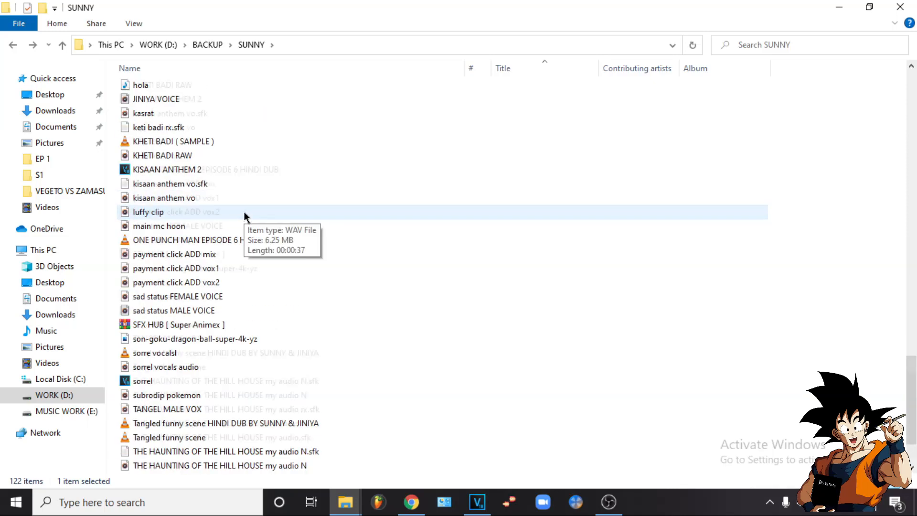
scroll(245, 216, down, 2)
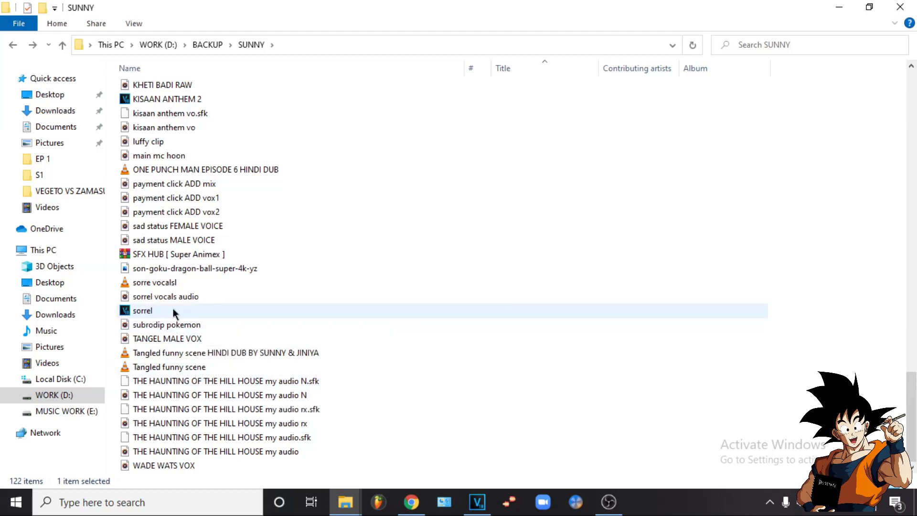
scroll(194, 265, up, 3)
scroll(194, 266, up, 20)
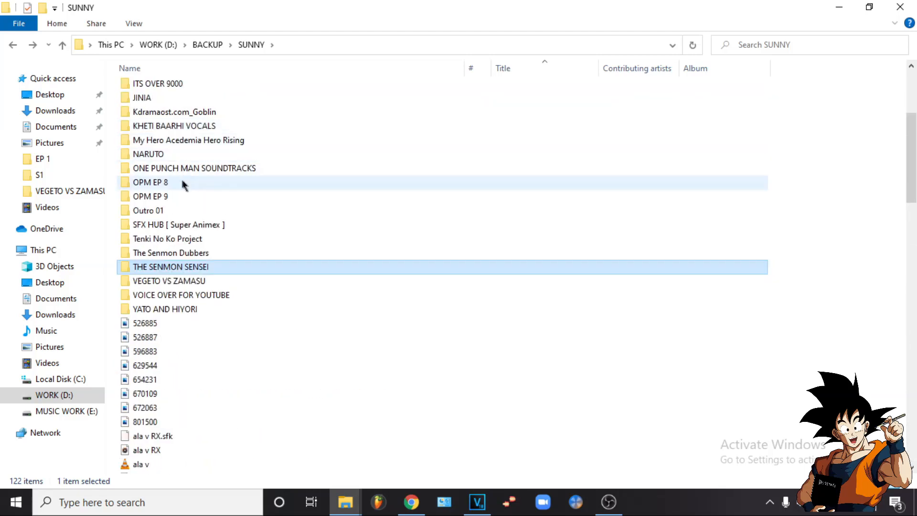
scroll(181, 179, up, 5)
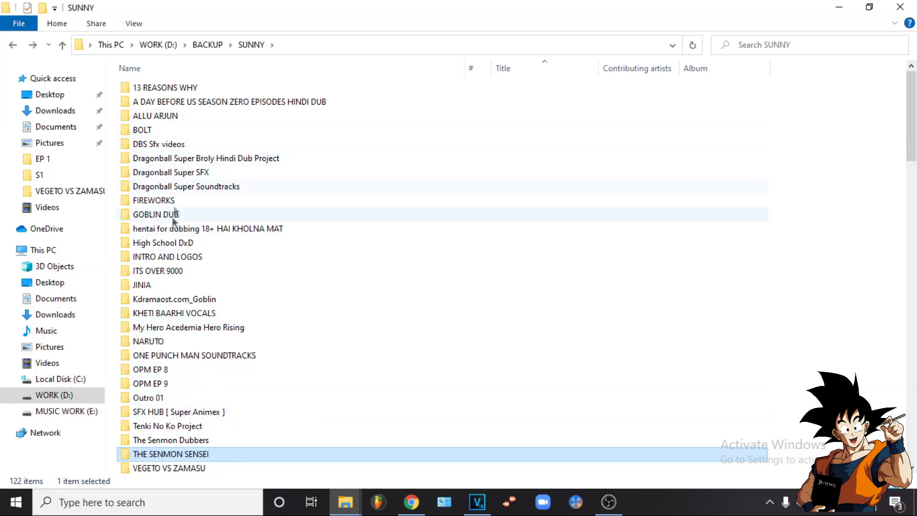
double_click(172, 258)
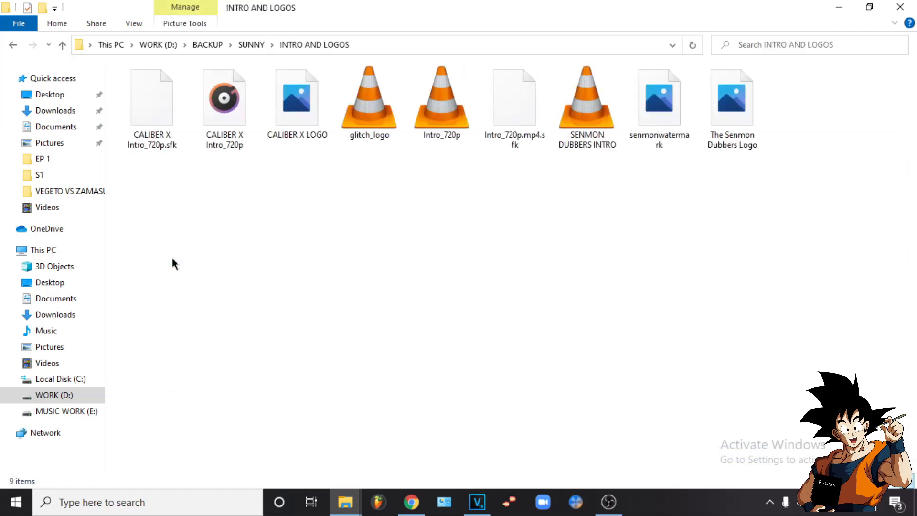
Place The Senmon Dubbers Logo on the empty video track in VEGAS Pro, extend it over the whole video, and collapse the track
click(655, 117)
drag(727, 117, 567, 337)
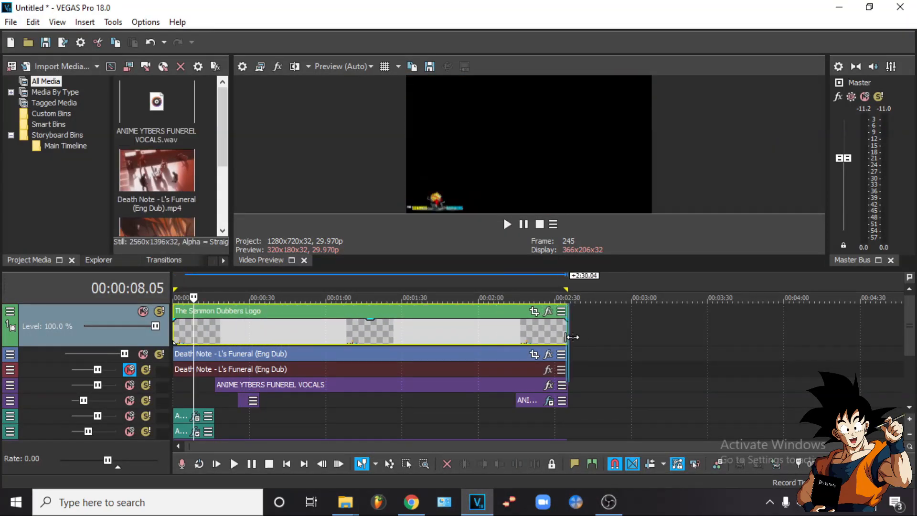
click(230, 339)
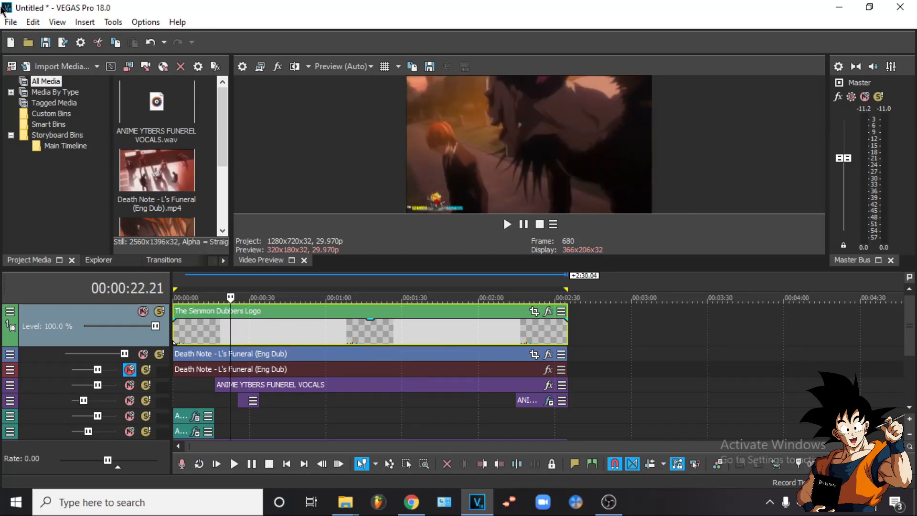
drag(174, 339, 153, 334)
scroll(908, 340, down, 3)
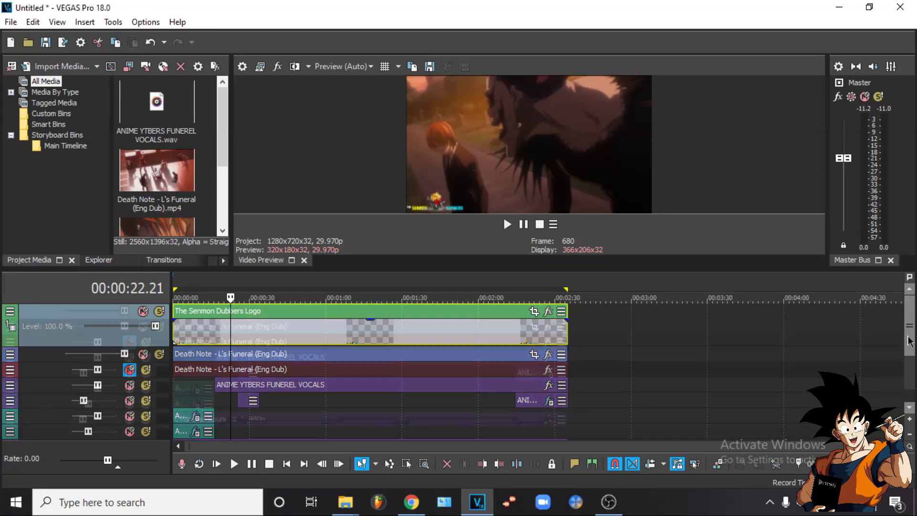
Set up a render in the MAGIX AVC/AAC MP4 format with the Internet HD 720p 25 fps template
click(10, 22)
click(52, 139)
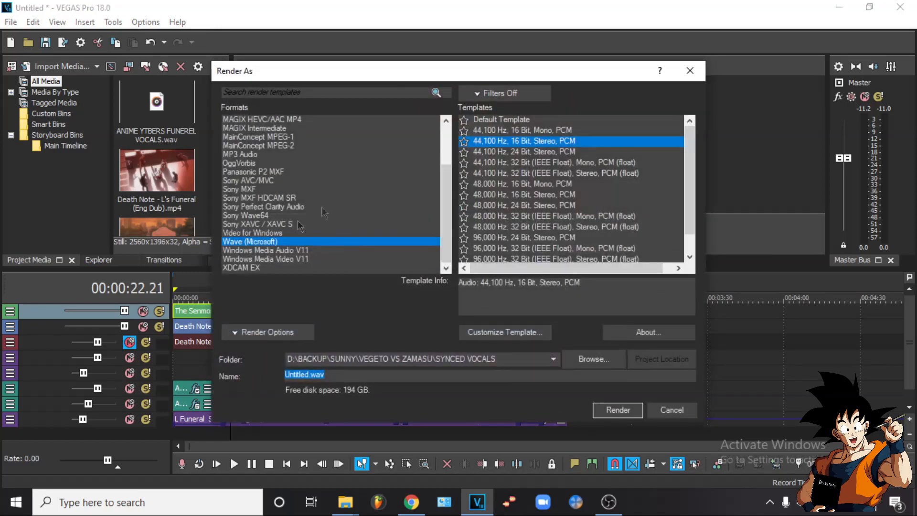
scroll(270, 181, up, 3)
click(272, 172)
scroll(525, 200, down, 5)
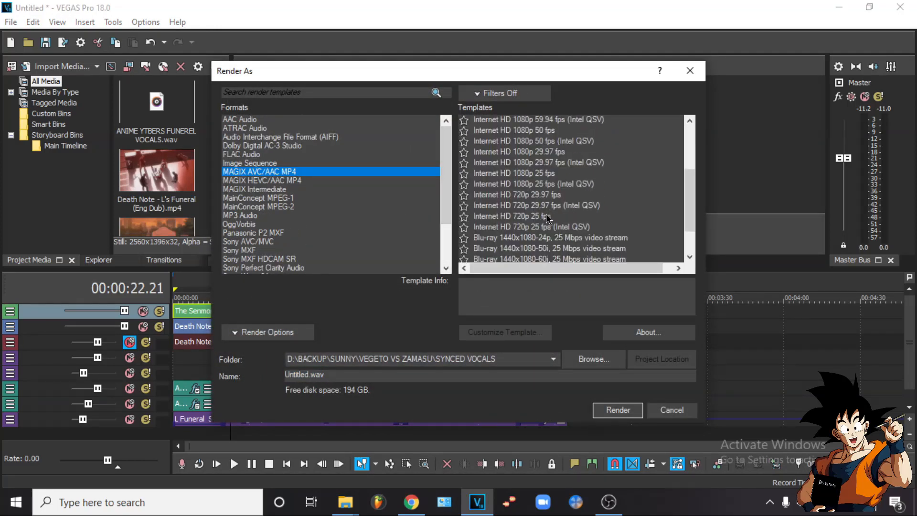
click(549, 216)
Name the output ANIME YOUTUBERS FUNEREL HINDI DUB in the THE SENMON SENSEI folder and start rendering
double_click(309, 374)
click(382, 373)
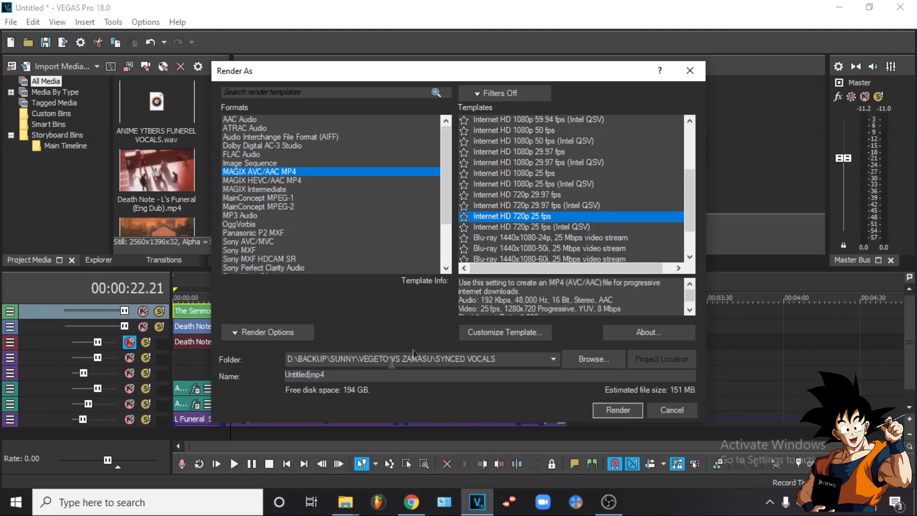
click(608, 367)
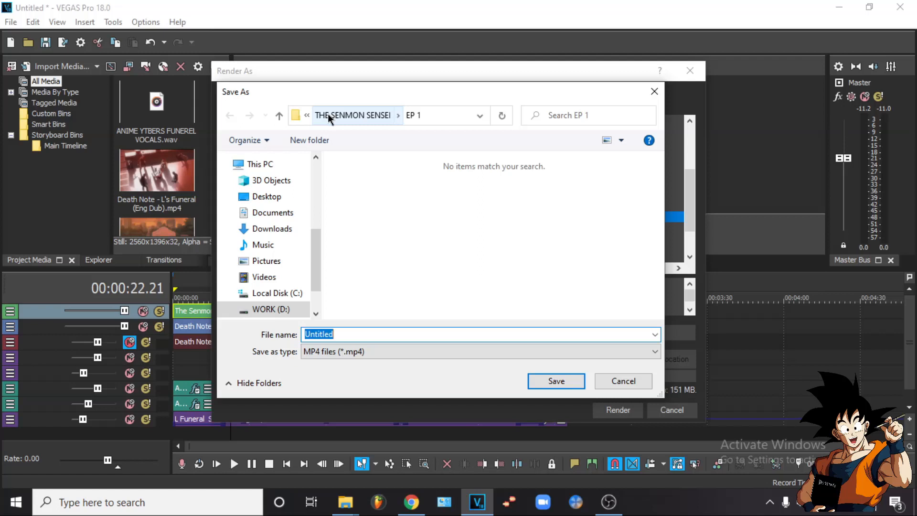
click(356, 116)
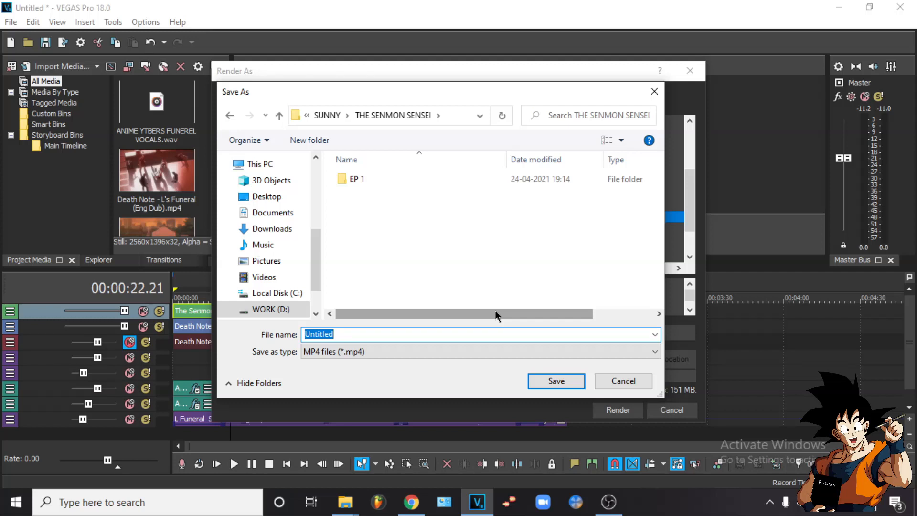
text(ANIME YOUTUB)
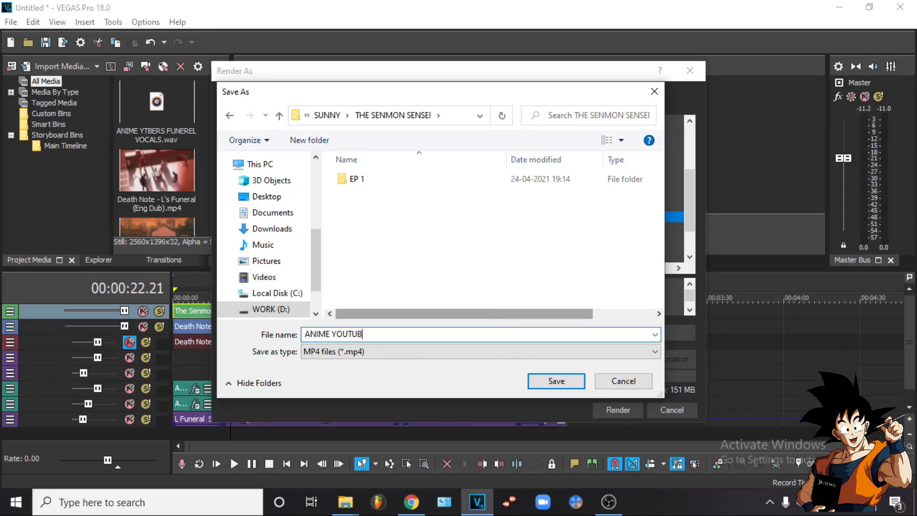
text(ERS FUNEREL HINDI DUB)
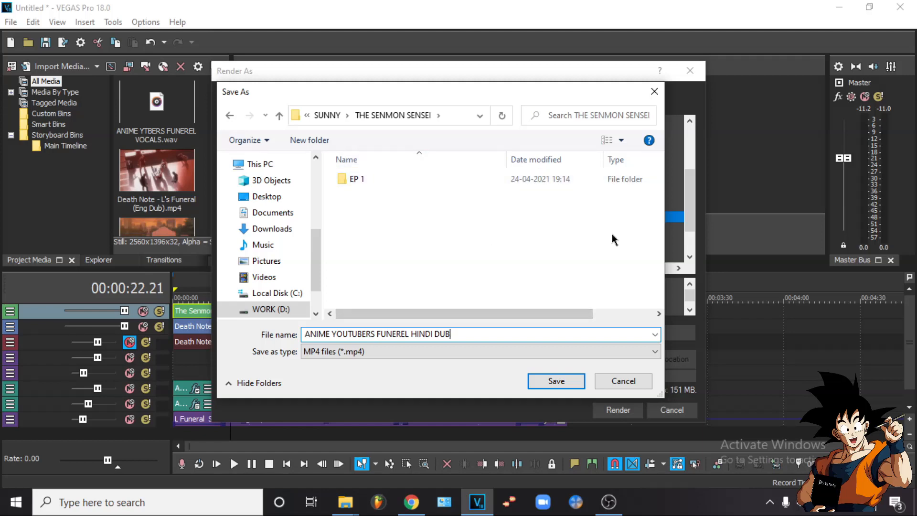
click(563, 378)
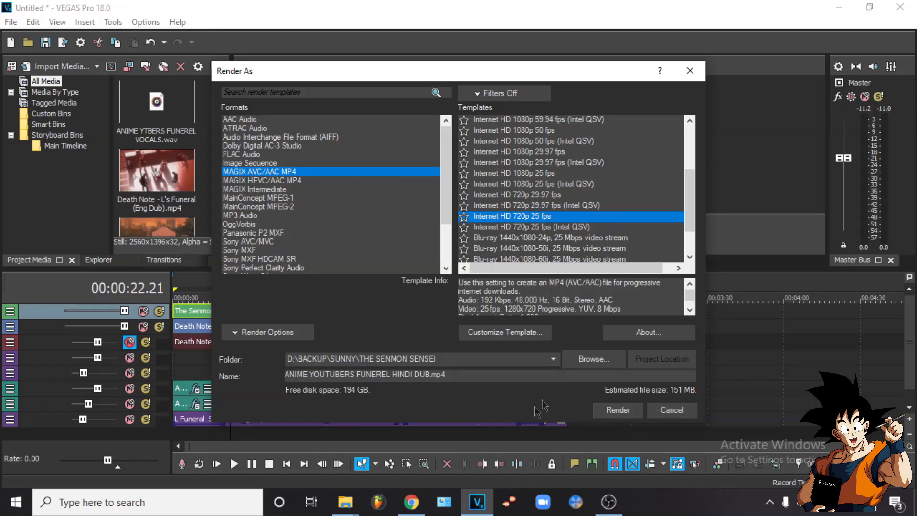
click(616, 411)
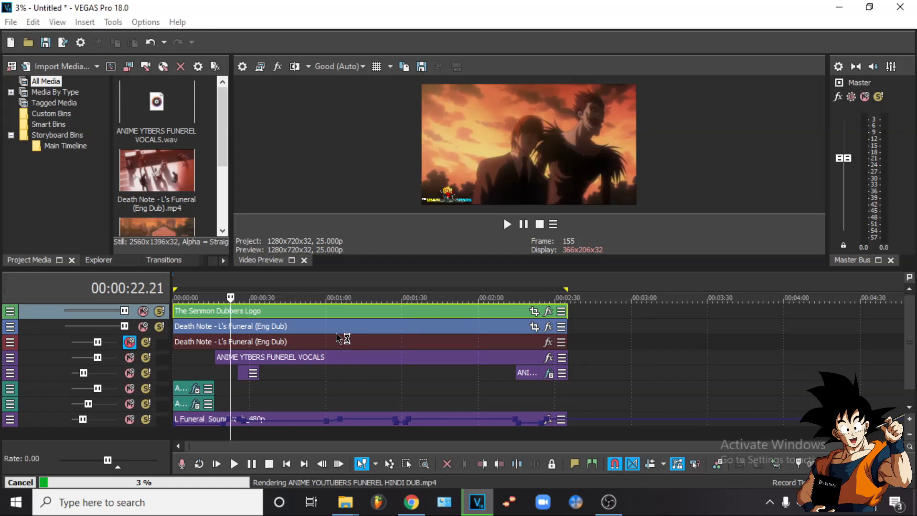
mouse_move(609, 495)
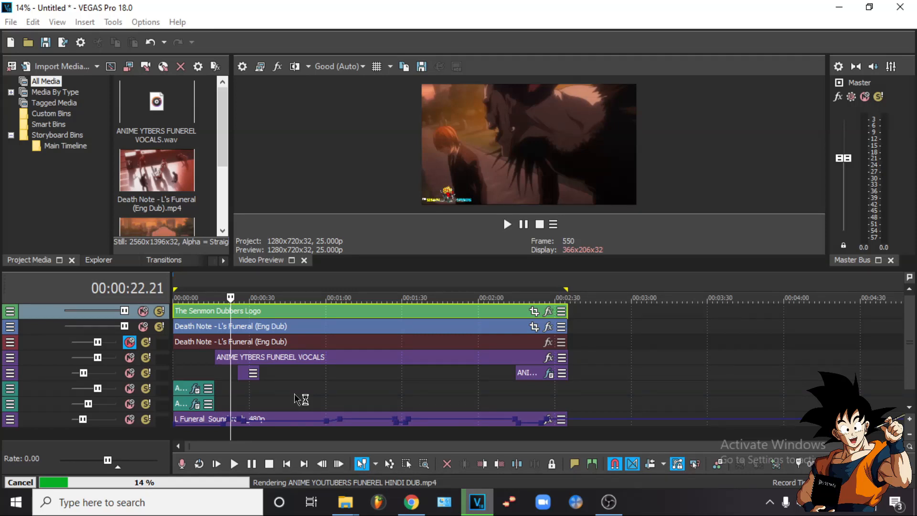
key(alt+Tab)
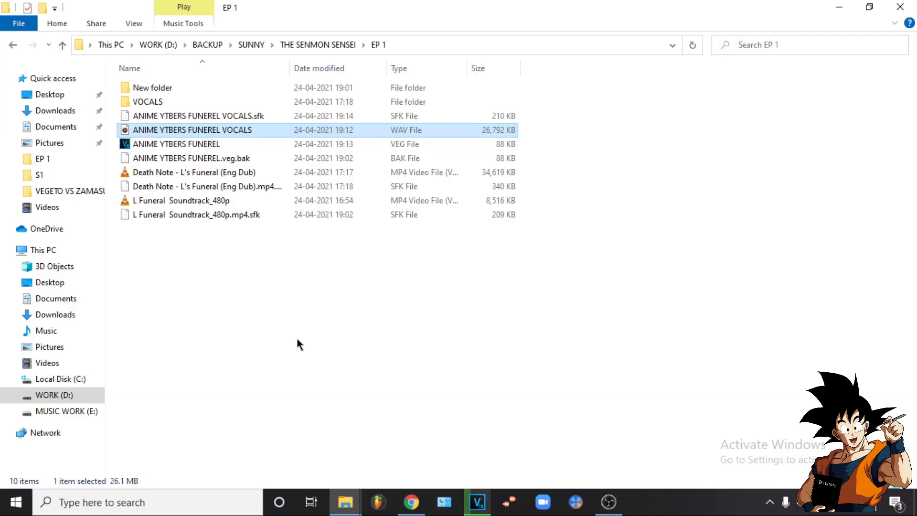
mouse_move(615, 501)
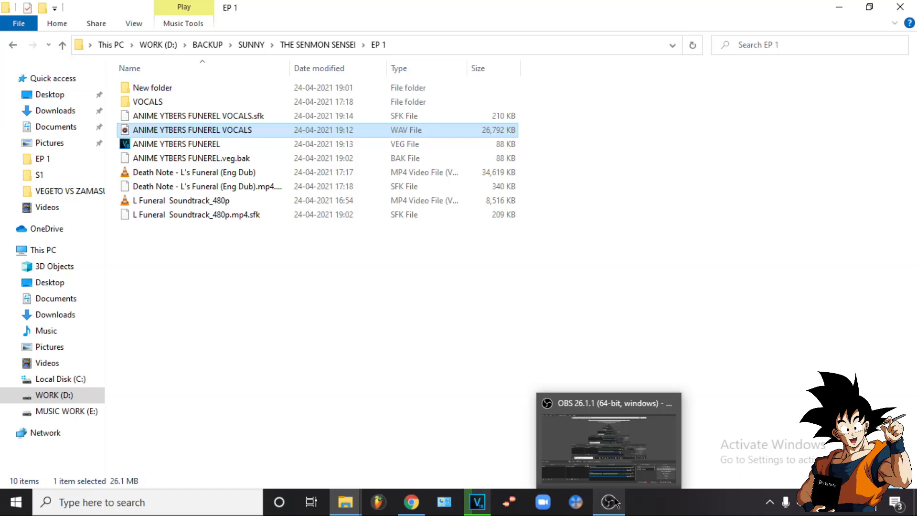
click(615, 502)
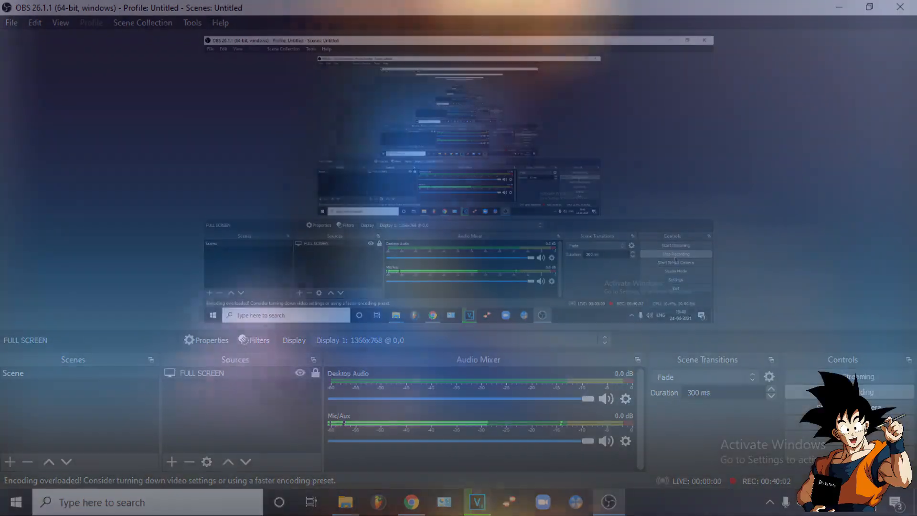